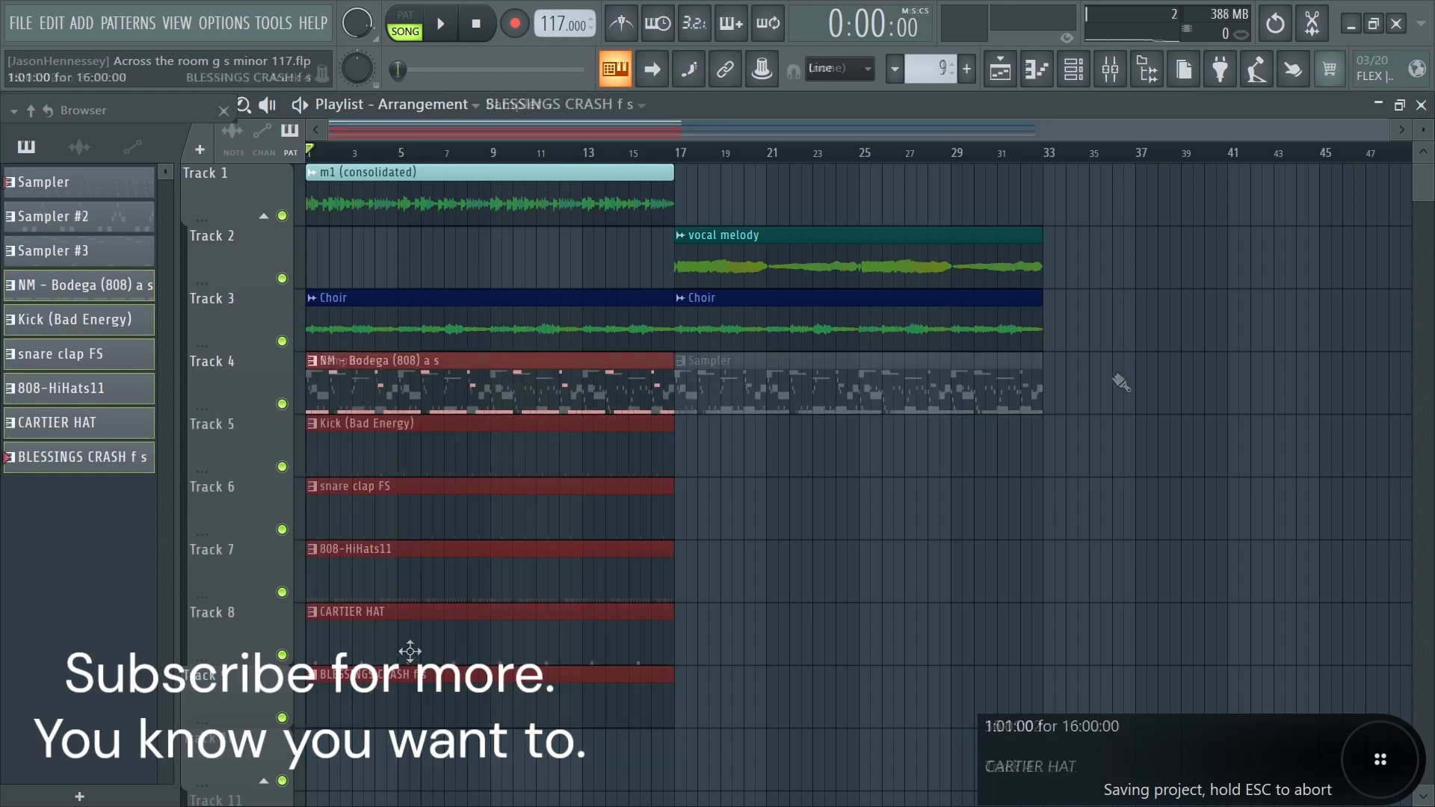
# - Duplicate the drum and 808 pattern clips to bar 17, and shift the whole arrangement 16 bars so it starts at bar 17
pyautogui.moveTo(424, 376); pyautogui.dragTo(795, 393)
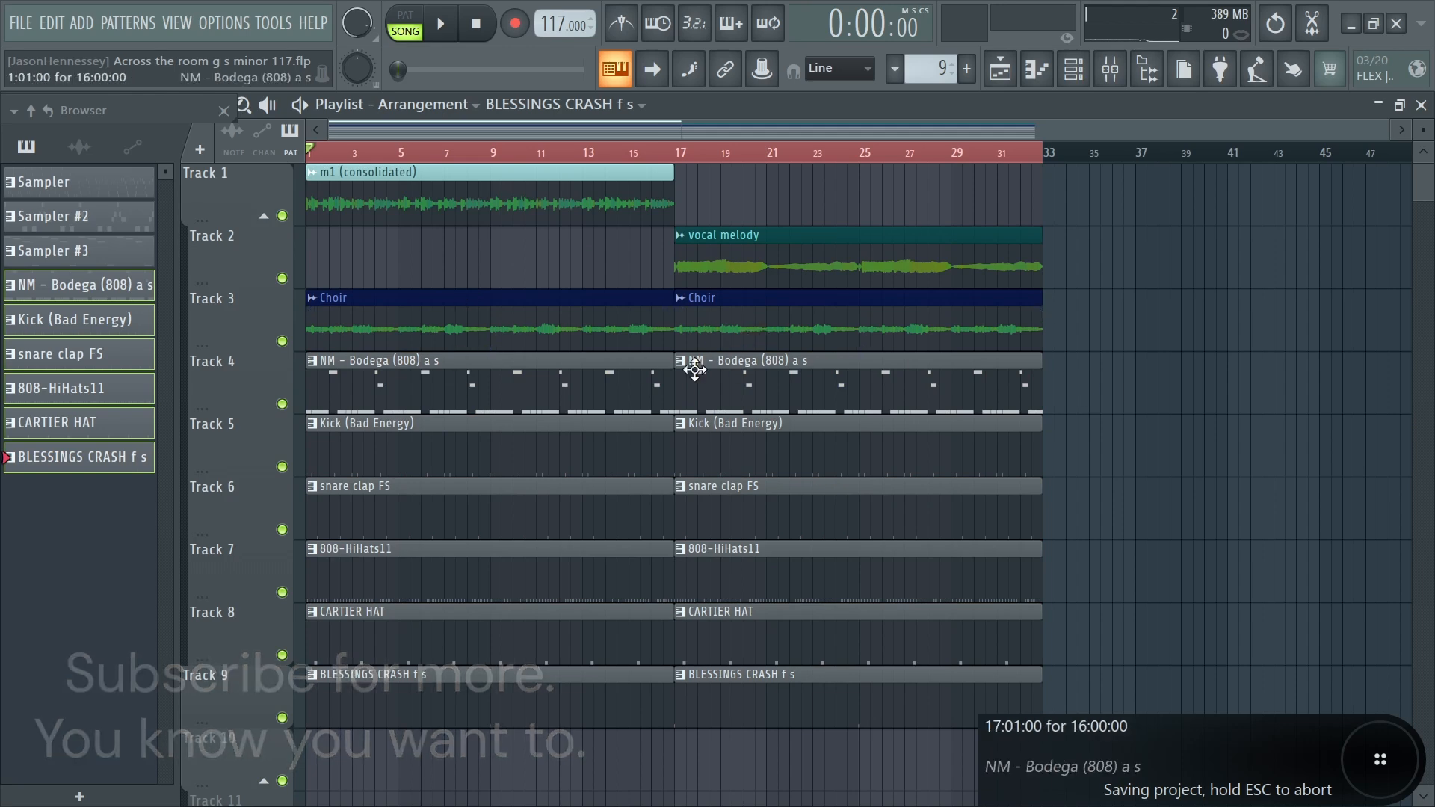
pyautogui.hotkey('ctrl', 'a')
pyautogui.moveTo(410, 377); pyautogui.dragTo(775, 397)
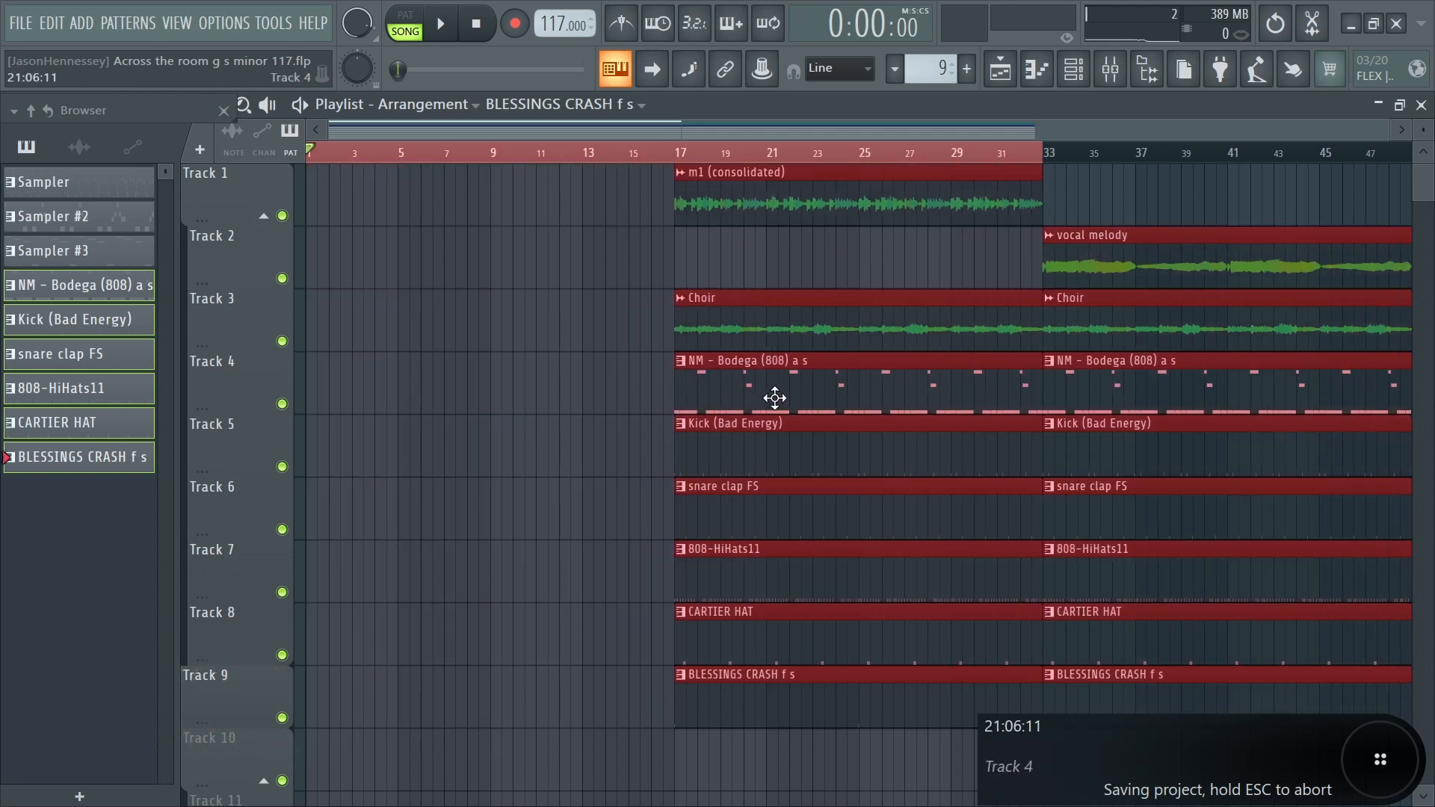
pyautogui.click(448, 401)
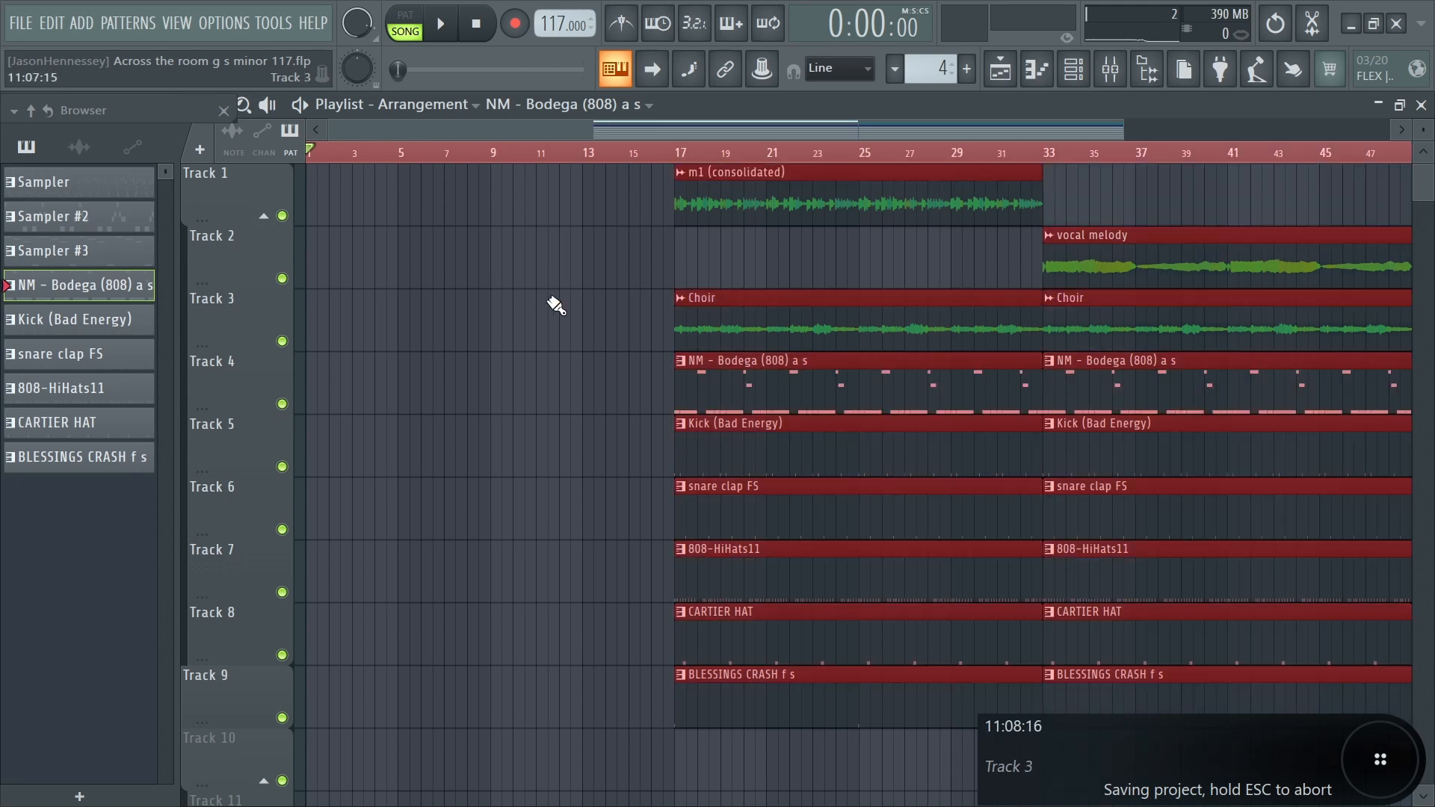
# - Build an intro at bar 1 by copying the m1 (consolidated), Choir and vocal melody clips there
pyautogui.moveTo(851, 207); pyautogui.dragTo(481, 207)
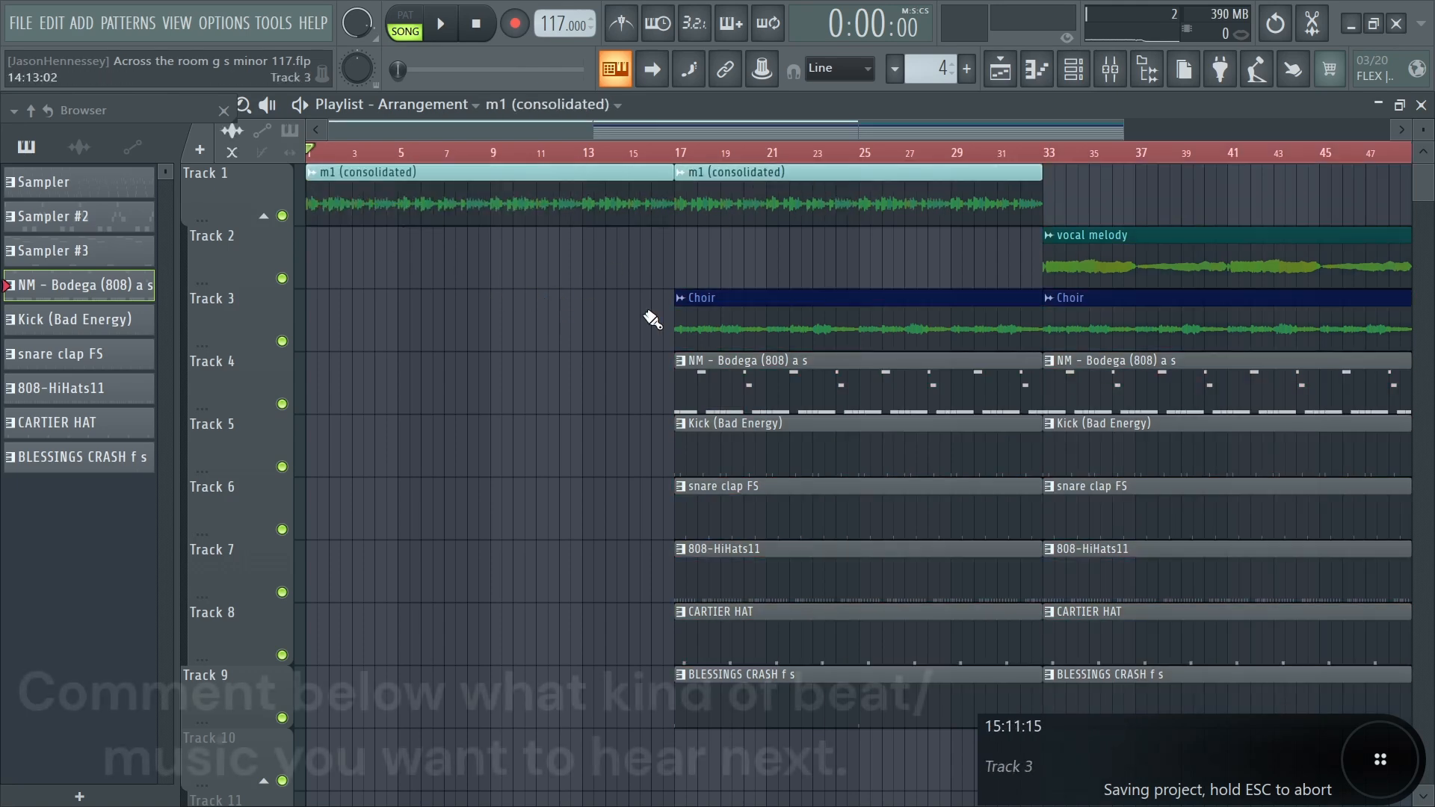
pyautogui.moveTo(794, 321); pyautogui.dragTo(425, 321)
pyautogui.moveTo(1271, 264); pyautogui.dragTo(67, 336)
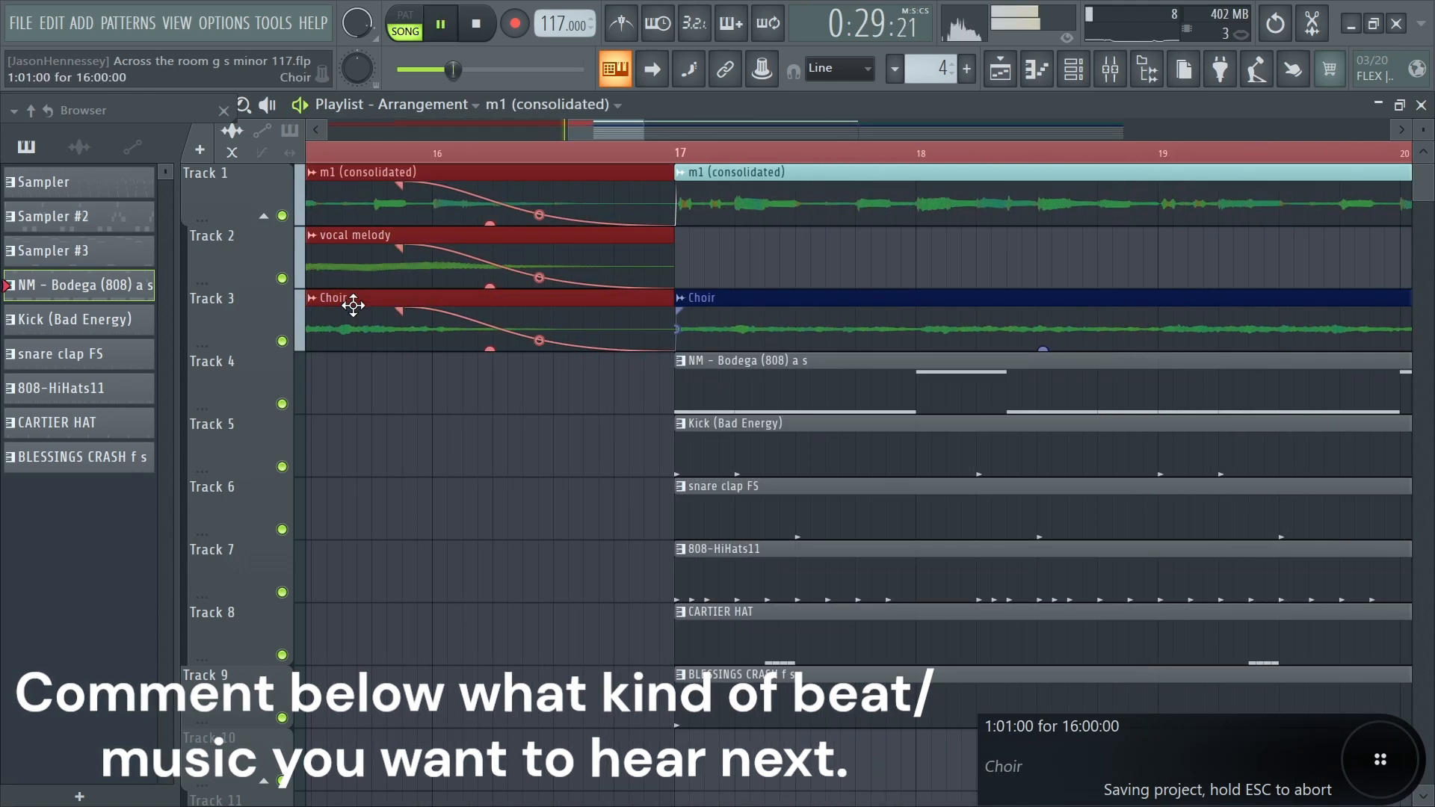
# - Lengthen the fade-outs of the three intro clips ending at bar 17 and play back the transition
pyautogui.moveTo(402, 313); pyautogui.dragTo(376, 314)
pyautogui.scroll(-2, 558, 345)
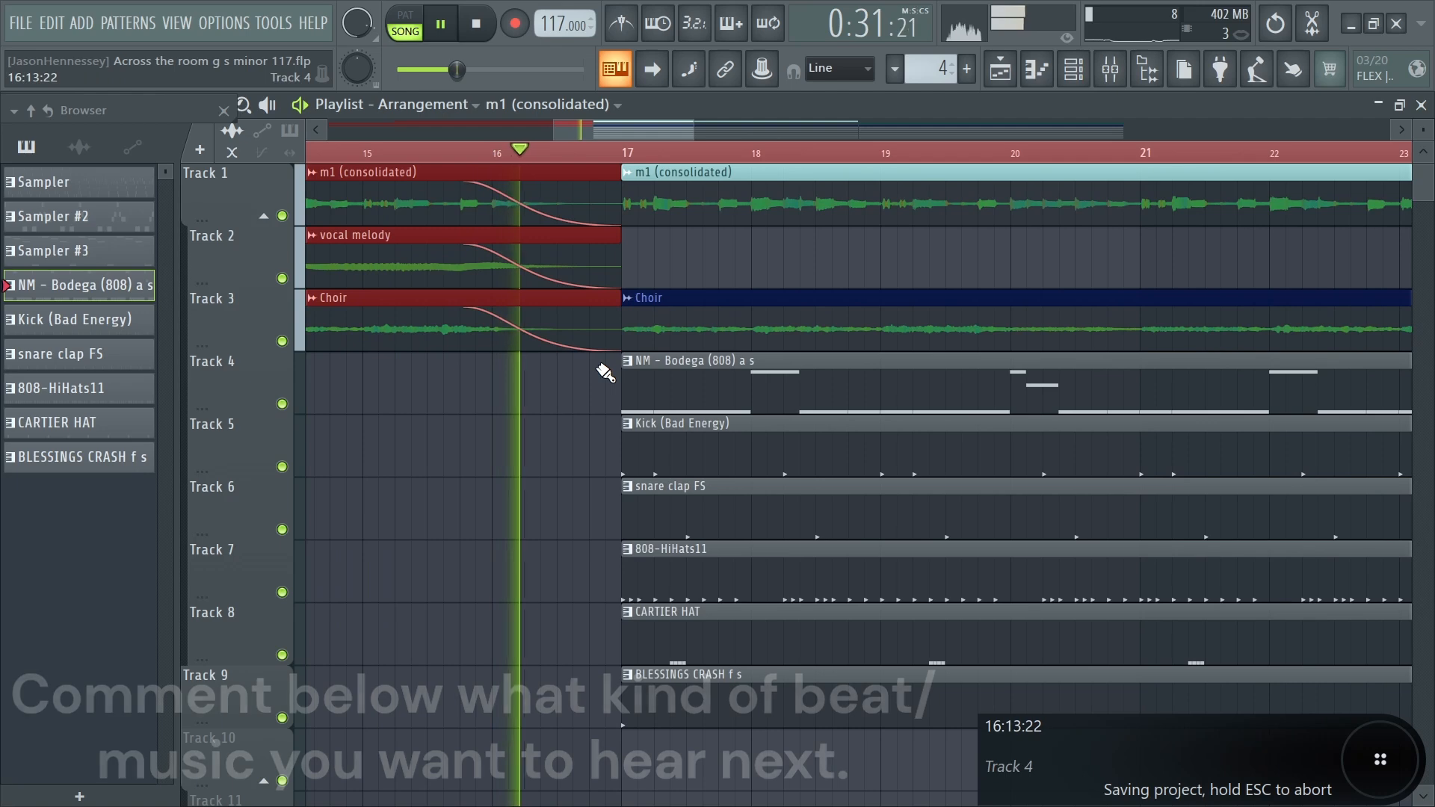
pyautogui.scroll(-3, 602, 405)
pyautogui.scroll(-3, 603, 402)
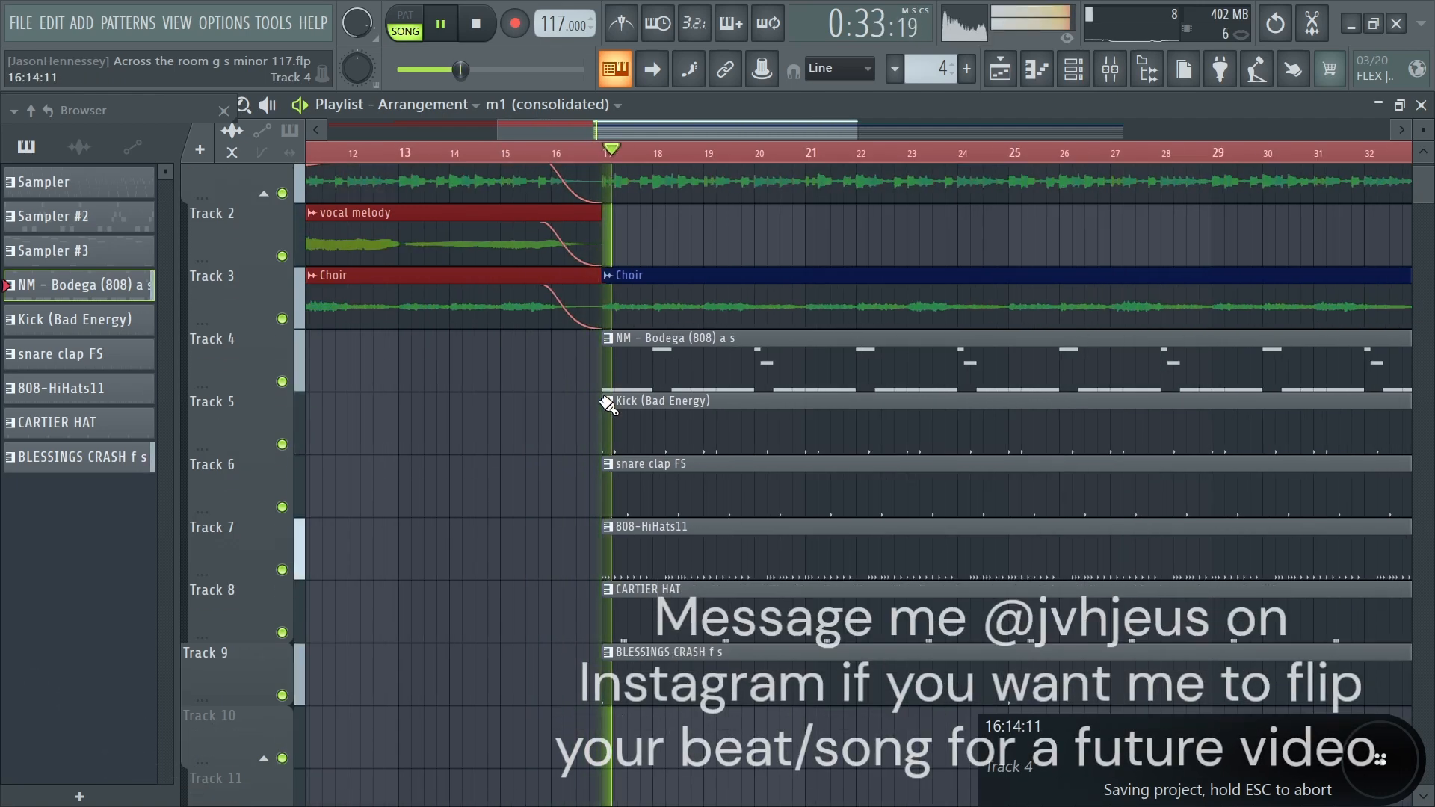
pyautogui.scroll(-4, 603, 399)
pyautogui.scroll(3, 890, 418)
pyautogui.press('space')
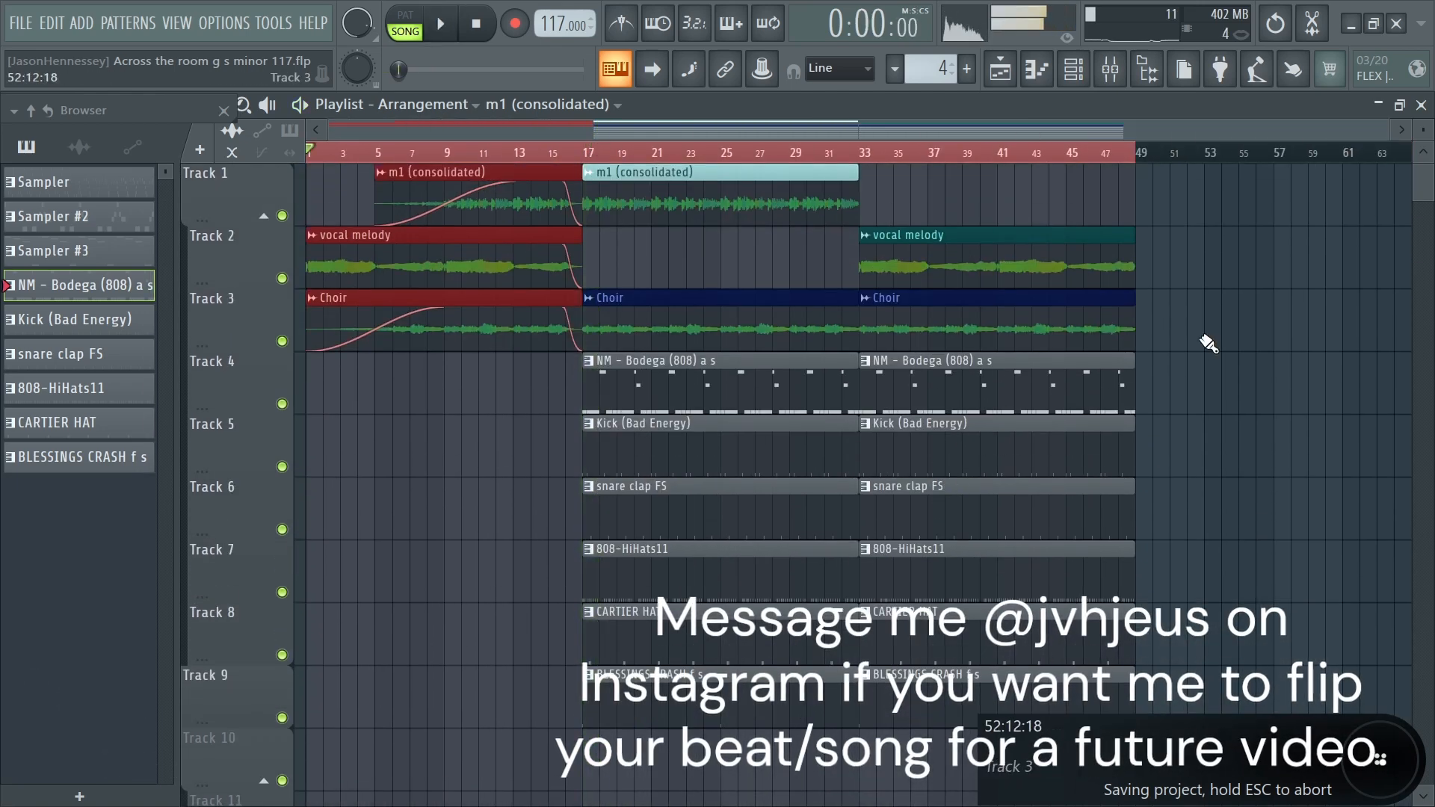
# - Move all clips down one track and shorten the NM - Bodega (808) and Kick (Bad Energy) clips in both sections to 15:12:00
pyautogui.hotkey('ctrl', 'a')
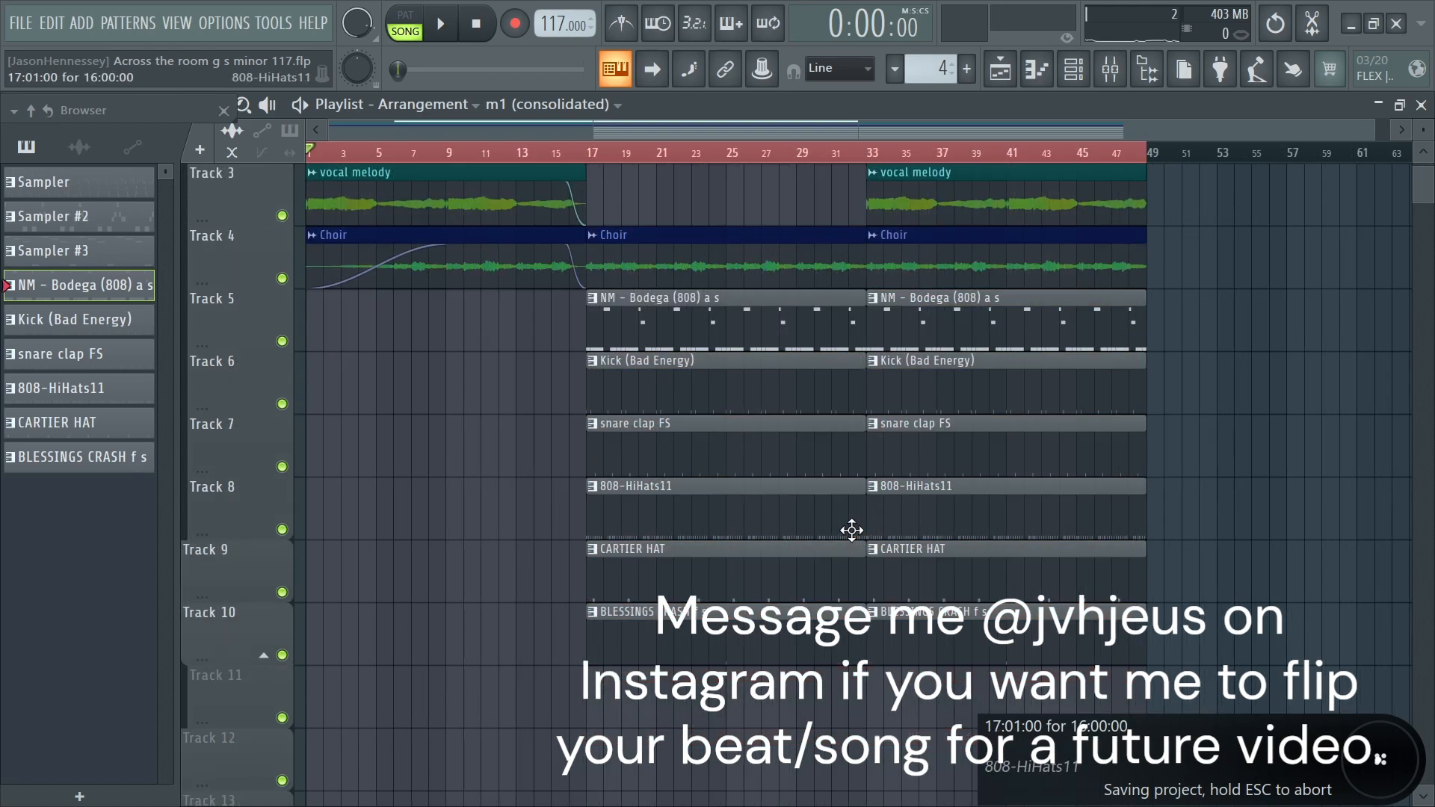
pyautogui.click(810, 326)
pyautogui.keyDown('ctrl'); pyautogui.keyDown('shift'); pyautogui.click(967, 335); pyautogui.keyUp('shift'); pyautogui.keyUp('ctrl')
pyautogui.keyDown('ctrl'); pyautogui.keyDown('shift'); pyautogui.click(950, 375); pyautogui.keyUp('shift'); pyautogui.keyUp('ctrl')
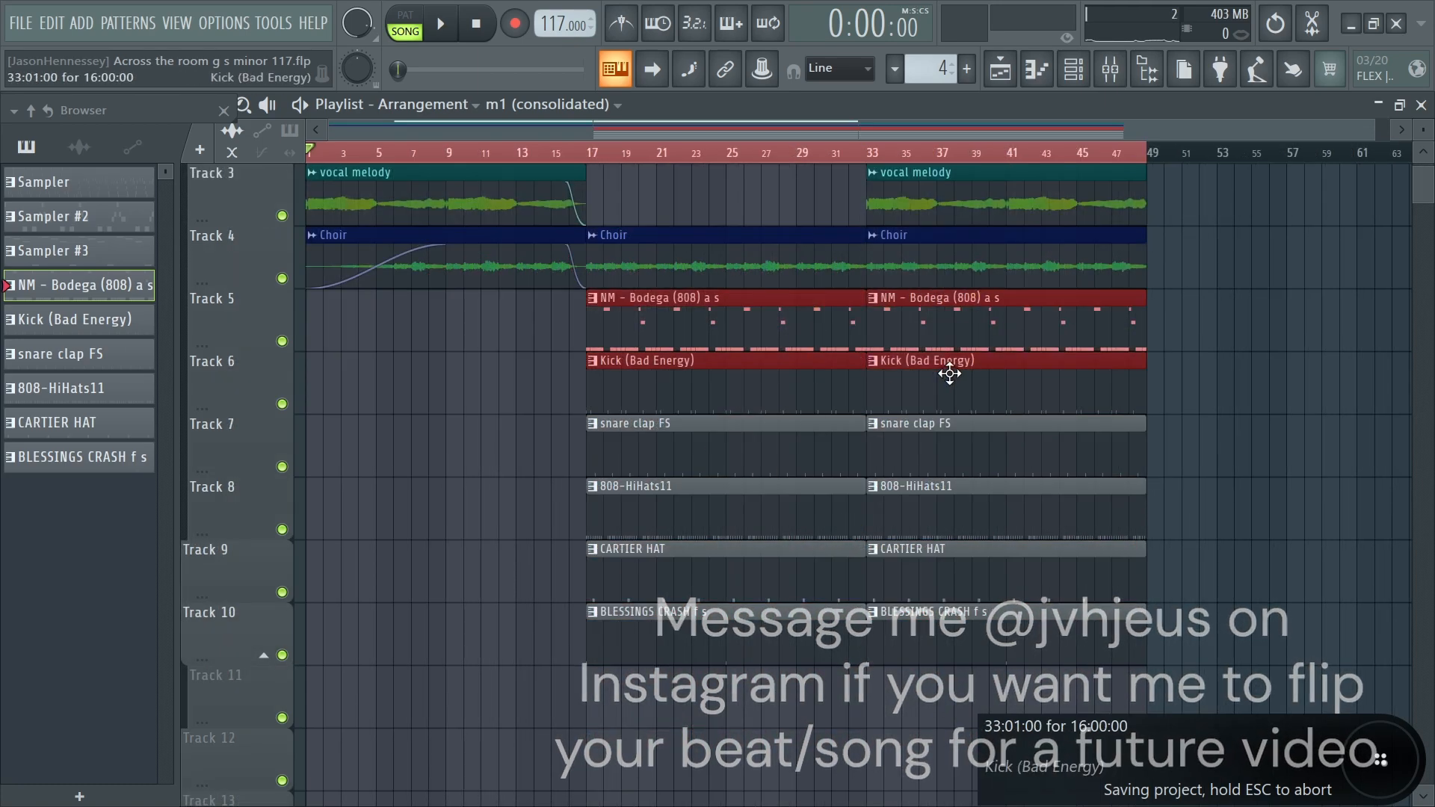
pyautogui.scroll(8, 938, 389)
pyautogui.moveTo(867, 395); pyautogui.dragTo(819, 402)
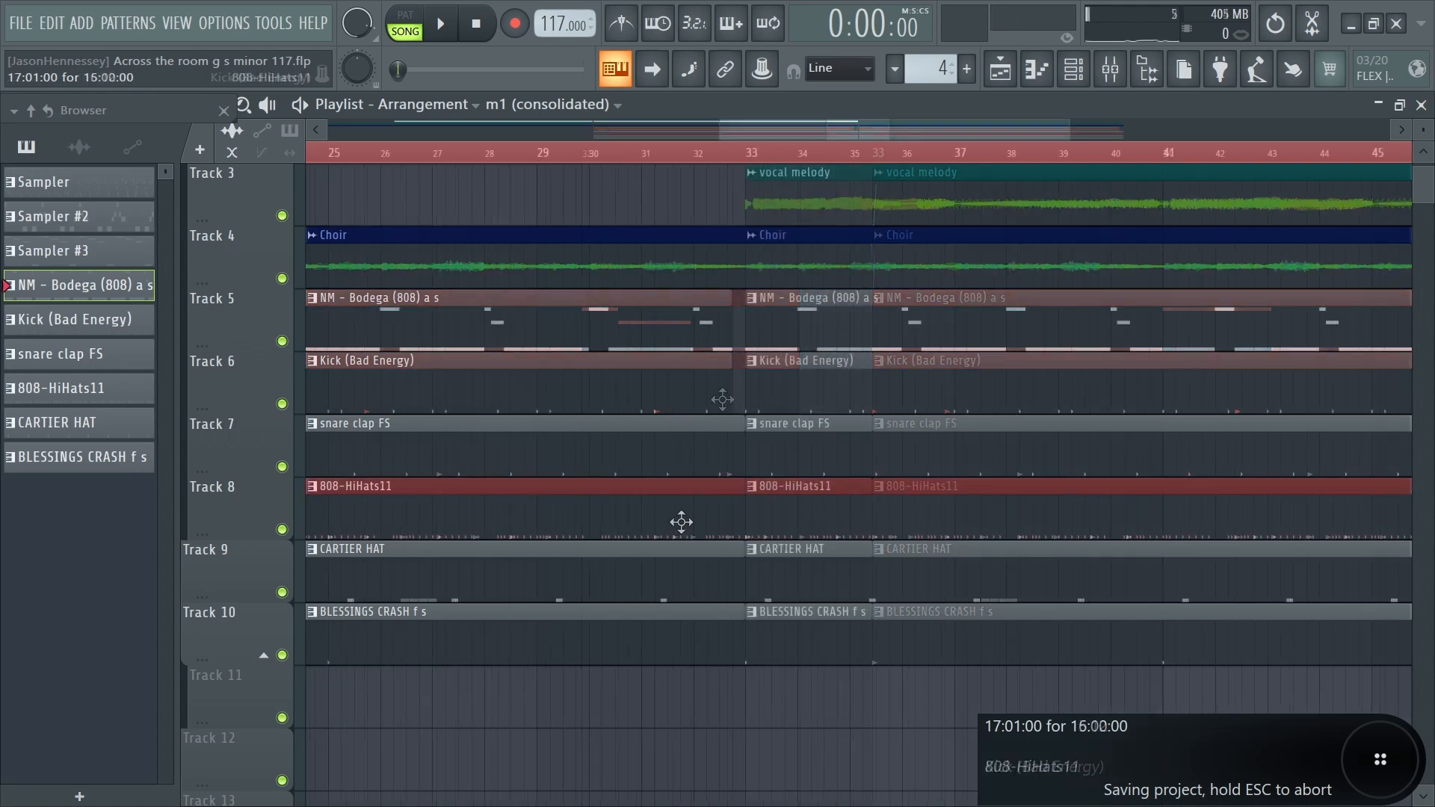
# - Shorten both 808-HiHats11 clips to 15:08:00, leaving a gap before the following section
pyautogui.scroll(6, 682, 522)
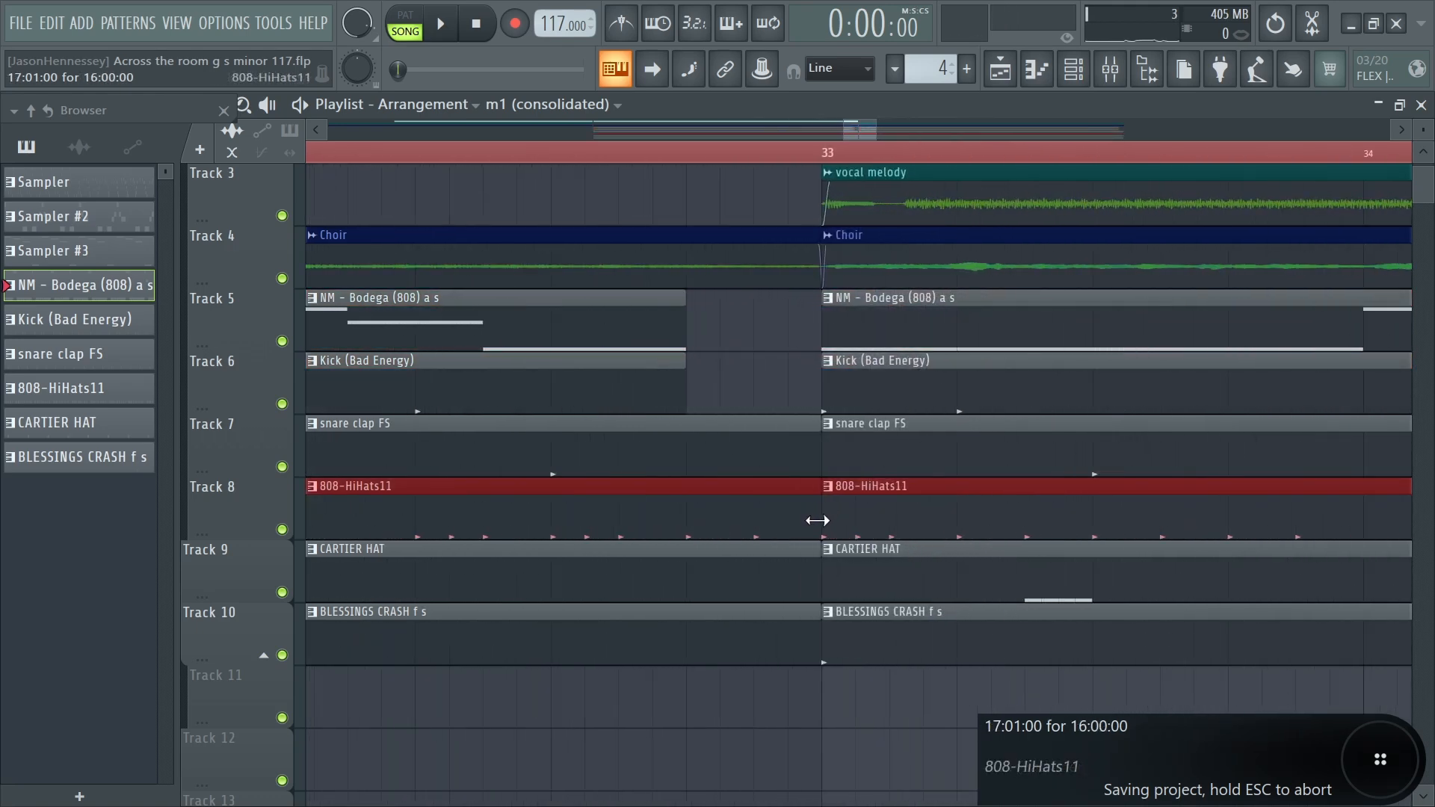
pyautogui.moveTo(817, 520); pyautogui.dragTo(726, 522)
pyautogui.moveTo(632, 523); pyautogui.dragTo(541, 526)
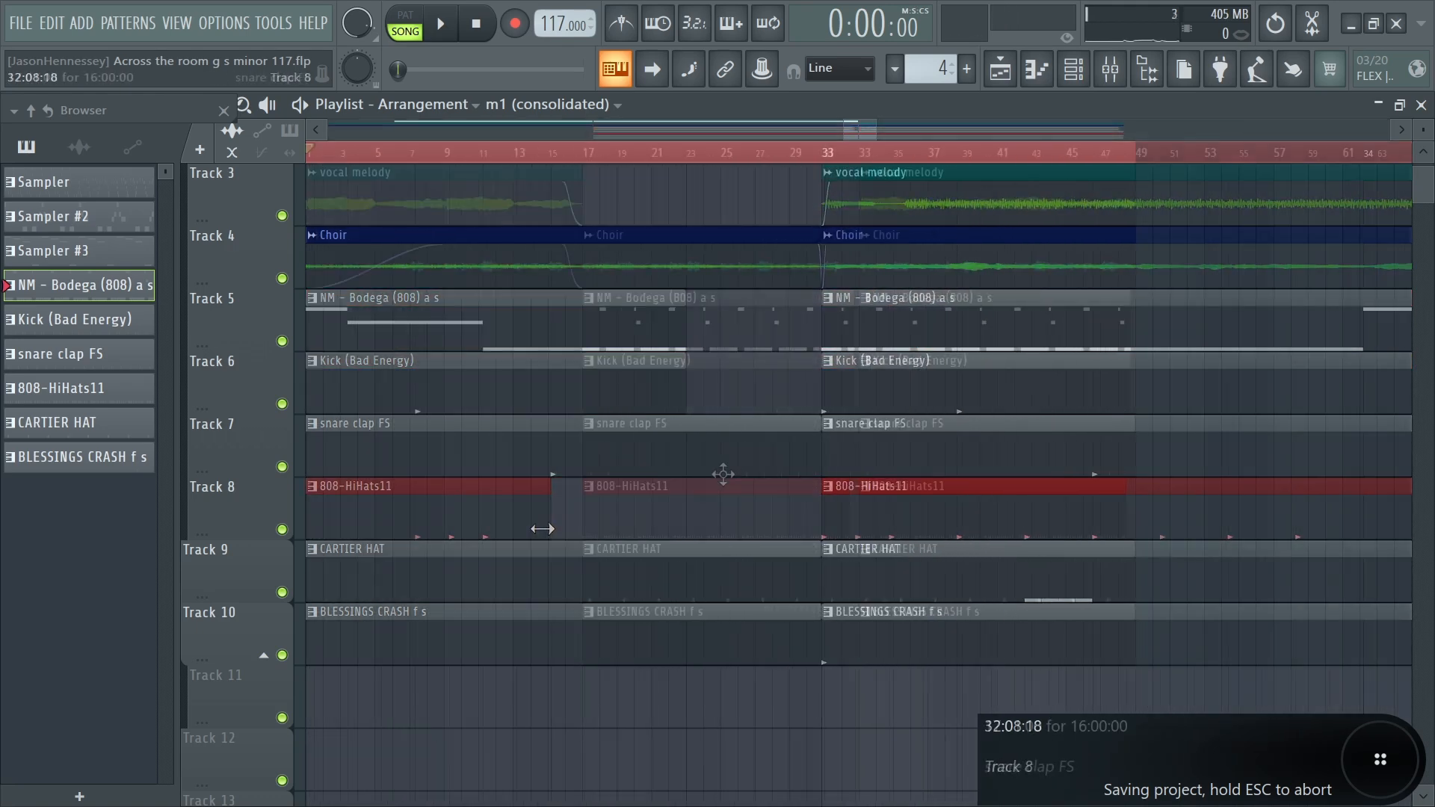
pyautogui.scroll(5, 1081, 493)
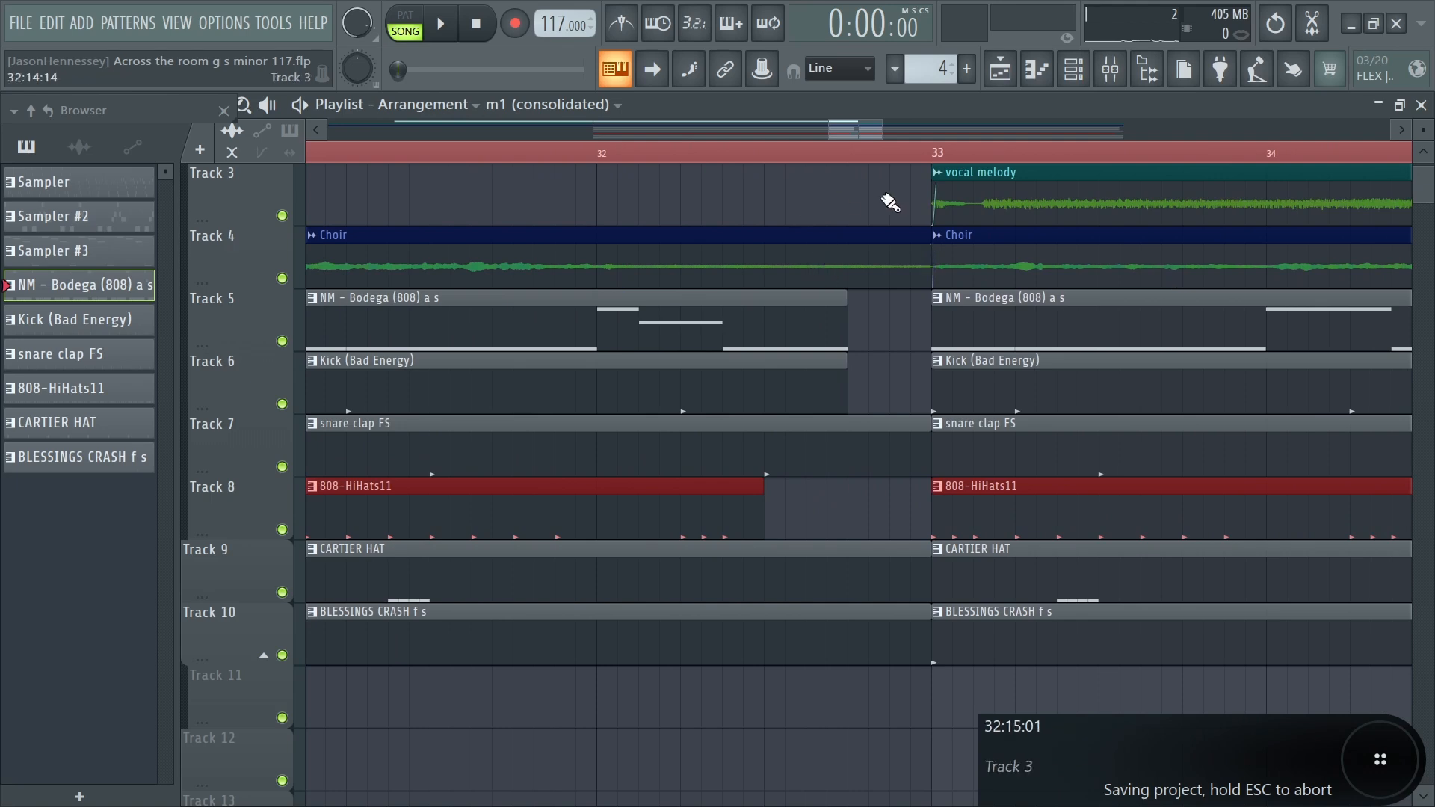
pyautogui.scroll(2, 912, 407)
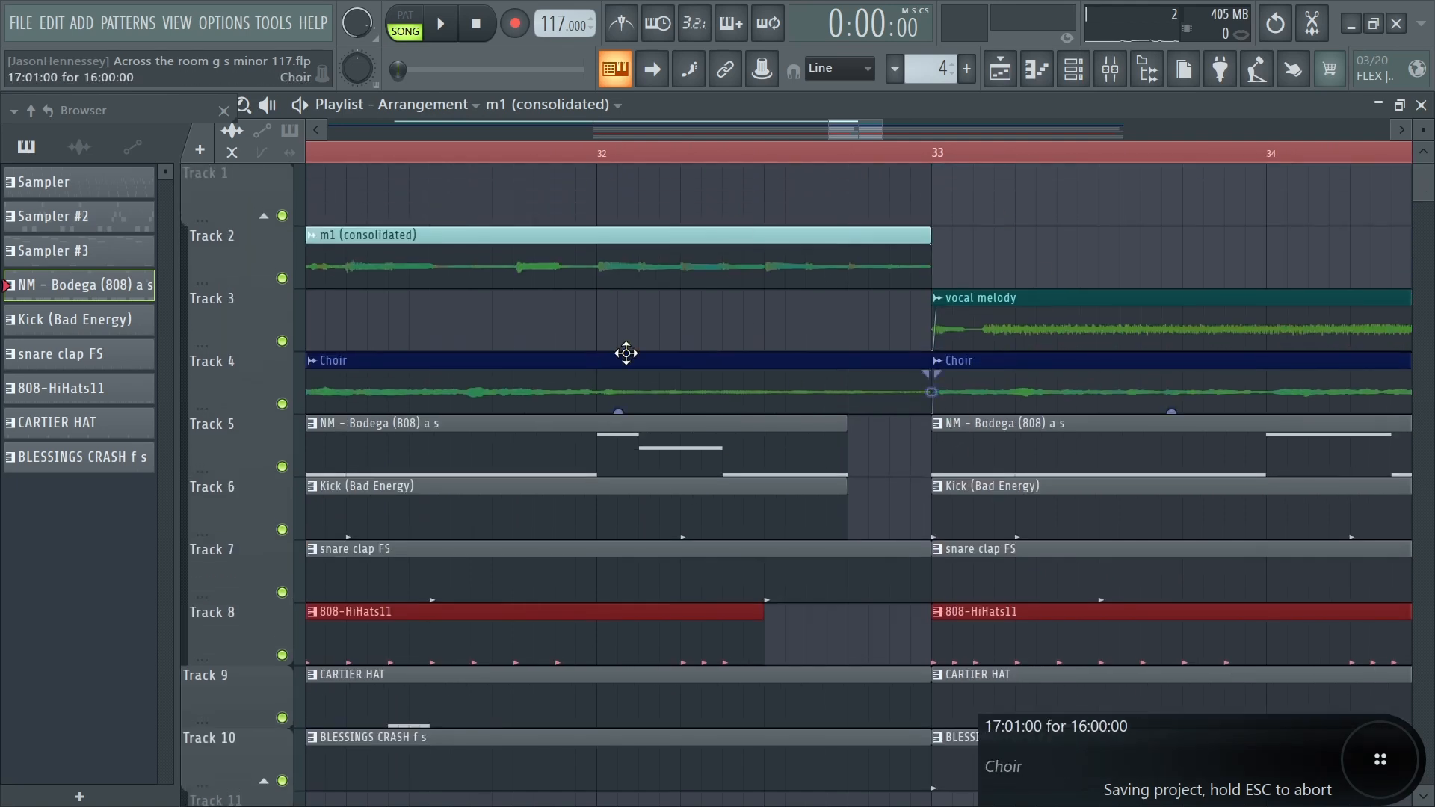
# - Play back the transition into bar 33, starting from 30:13:00
pyautogui.scroll(-4, 628, 351)
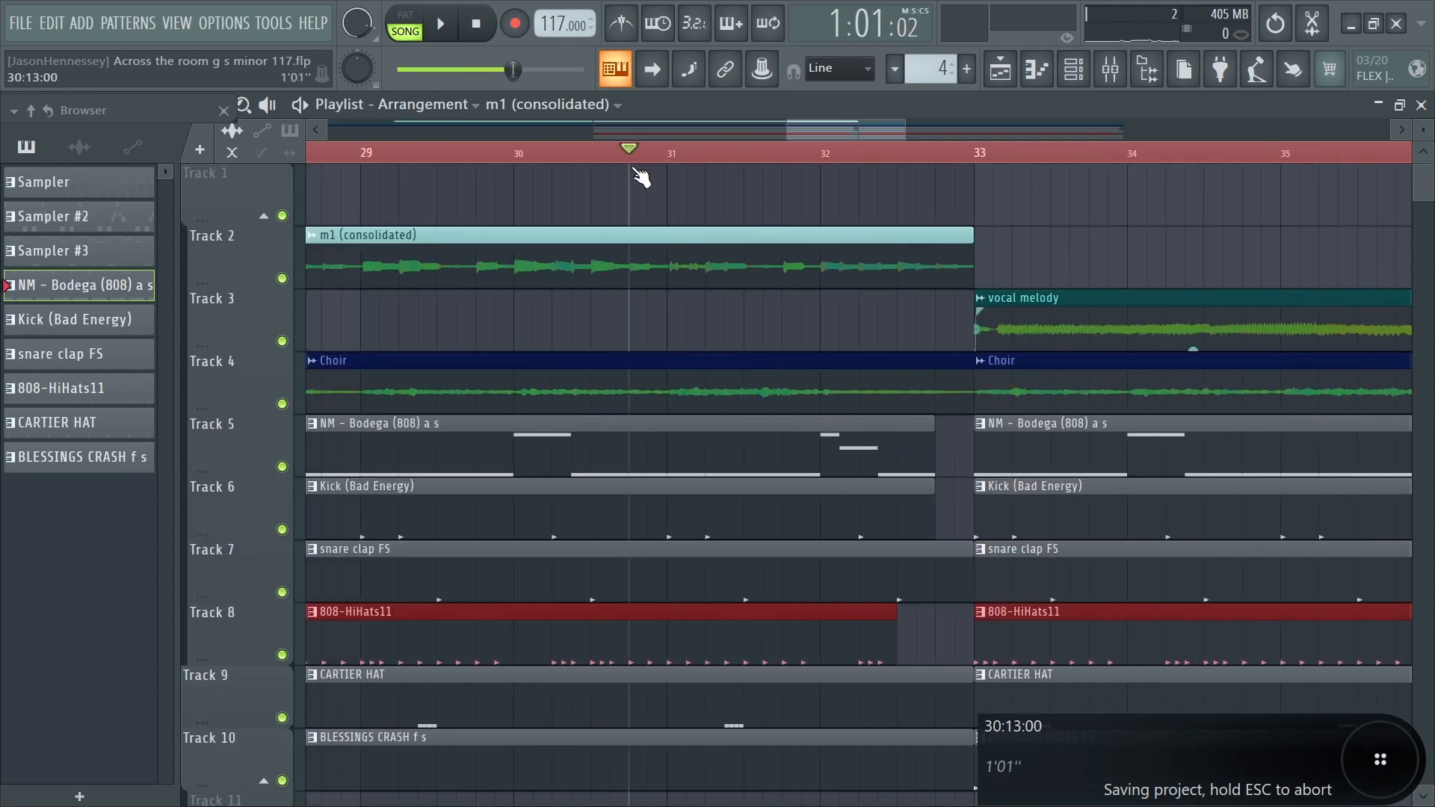
pyautogui.press('space')
pyautogui.scroll(4, 994, 343)
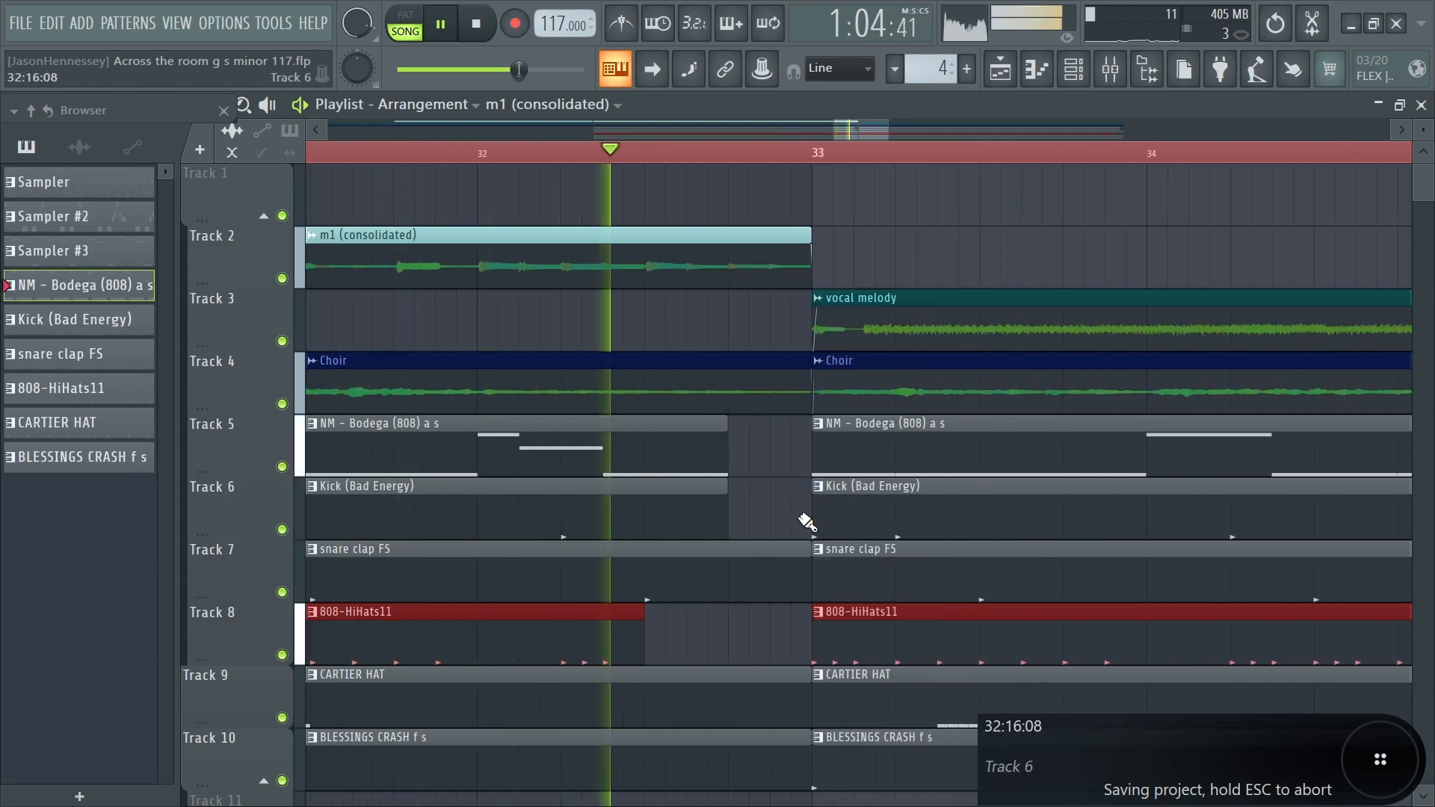
pyautogui.scroll(-4, 774, 555)
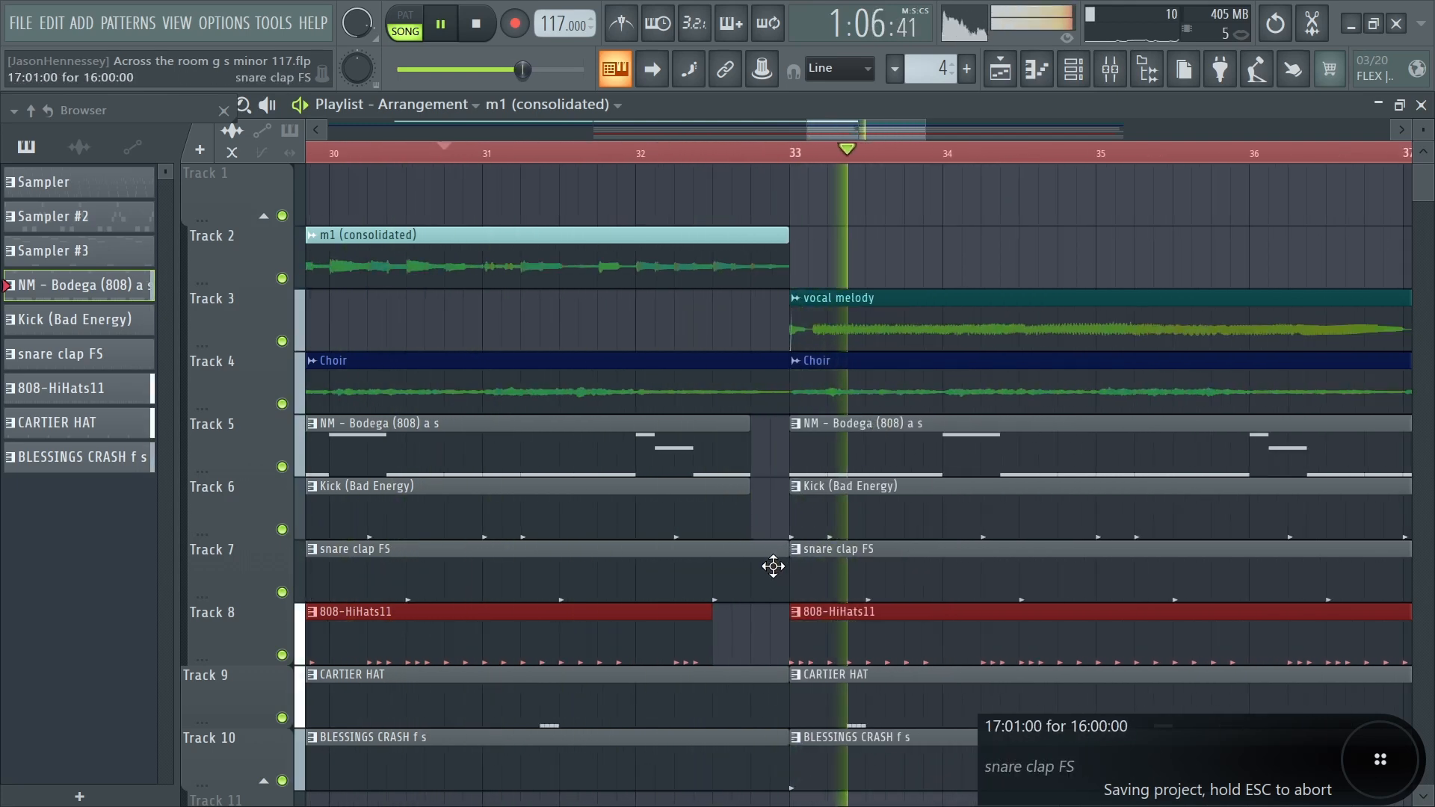
pyautogui.press('space')
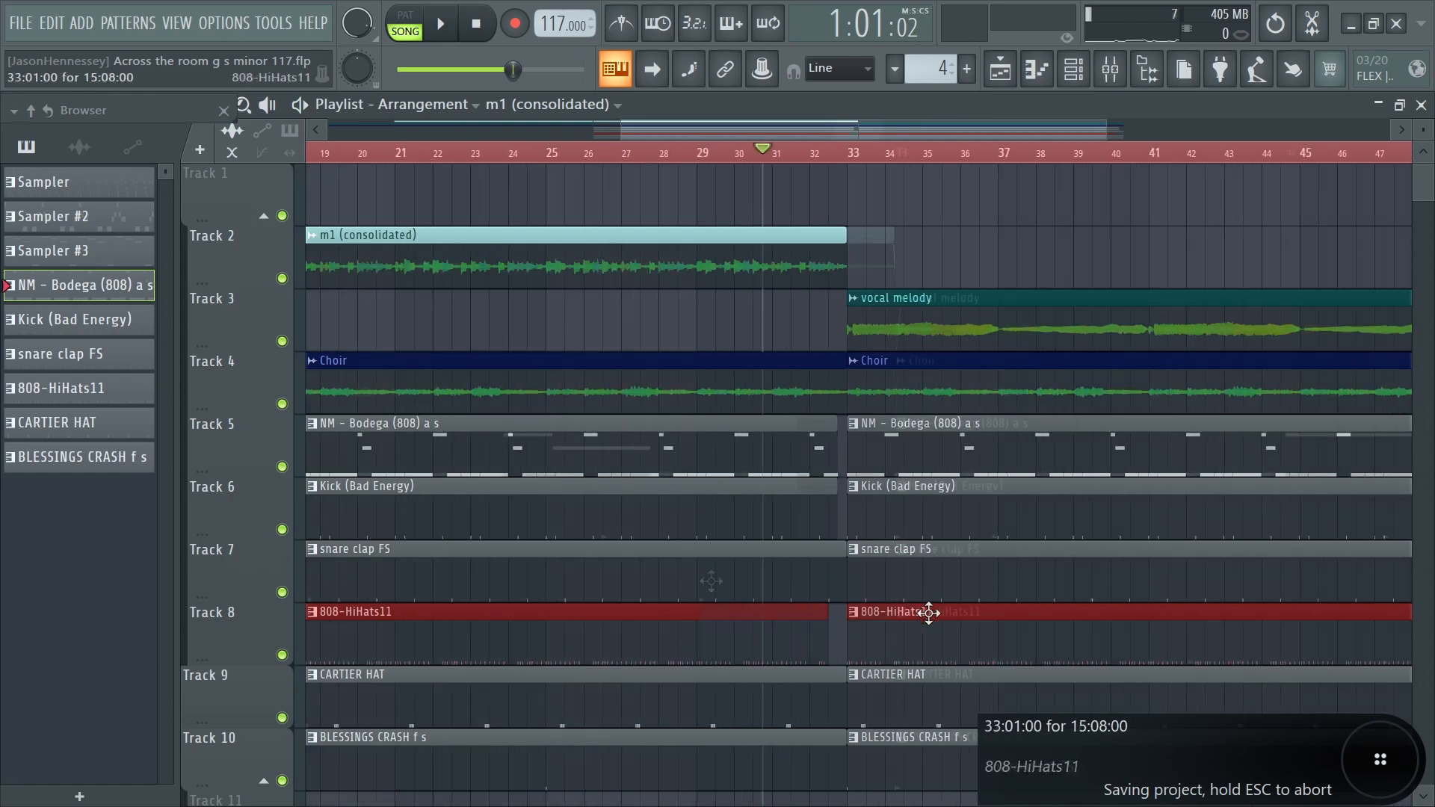
# - Trim the start of the second BLESSINGS CRASH f s clip to bar 37 and make that clip a unique pattern
pyautogui.scroll(3, 718, 583)
pyautogui.scroll(-5, 755, 580)
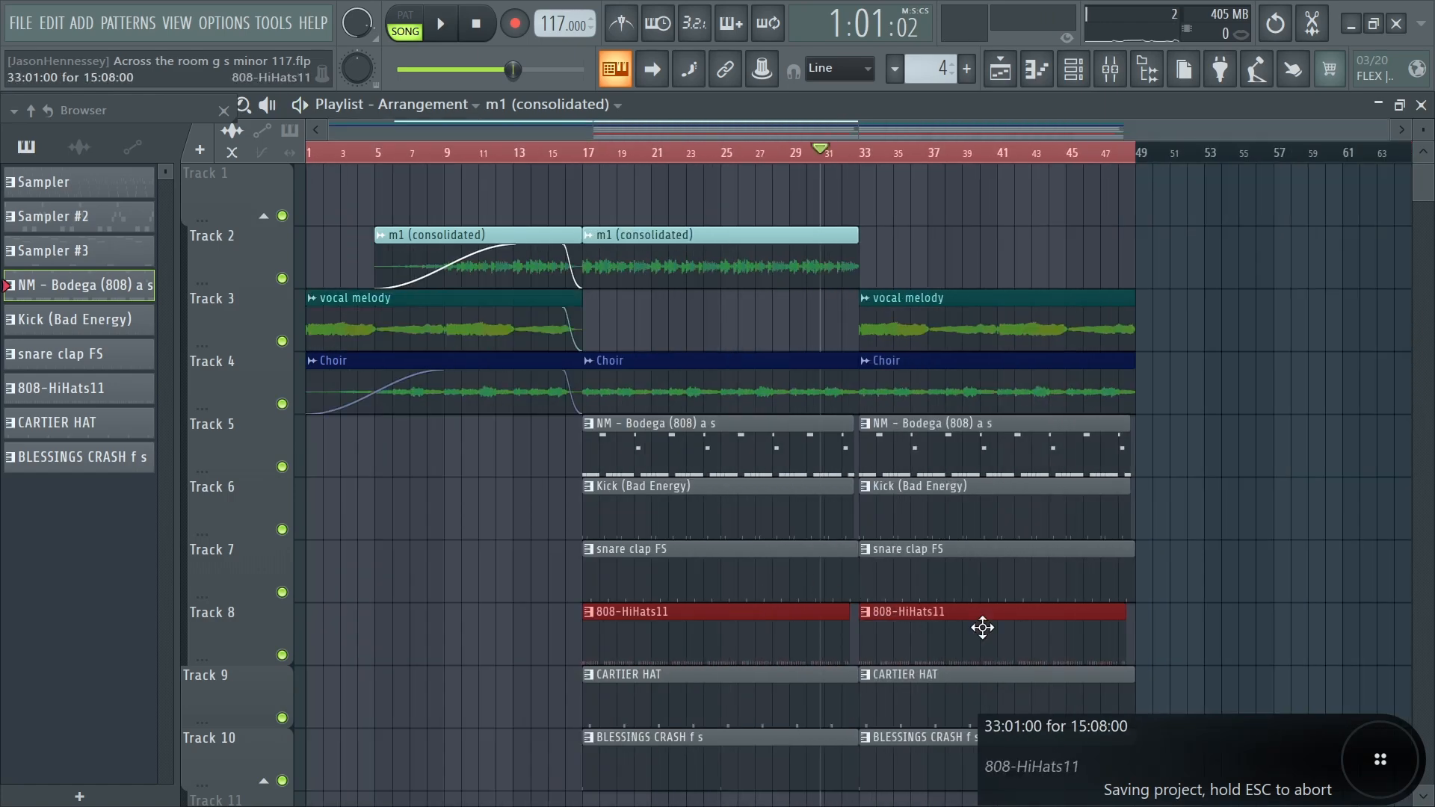
pyautogui.scroll(-2, 893, 622)
pyautogui.moveTo(1023, 533); pyautogui.dragTo(981, 535)
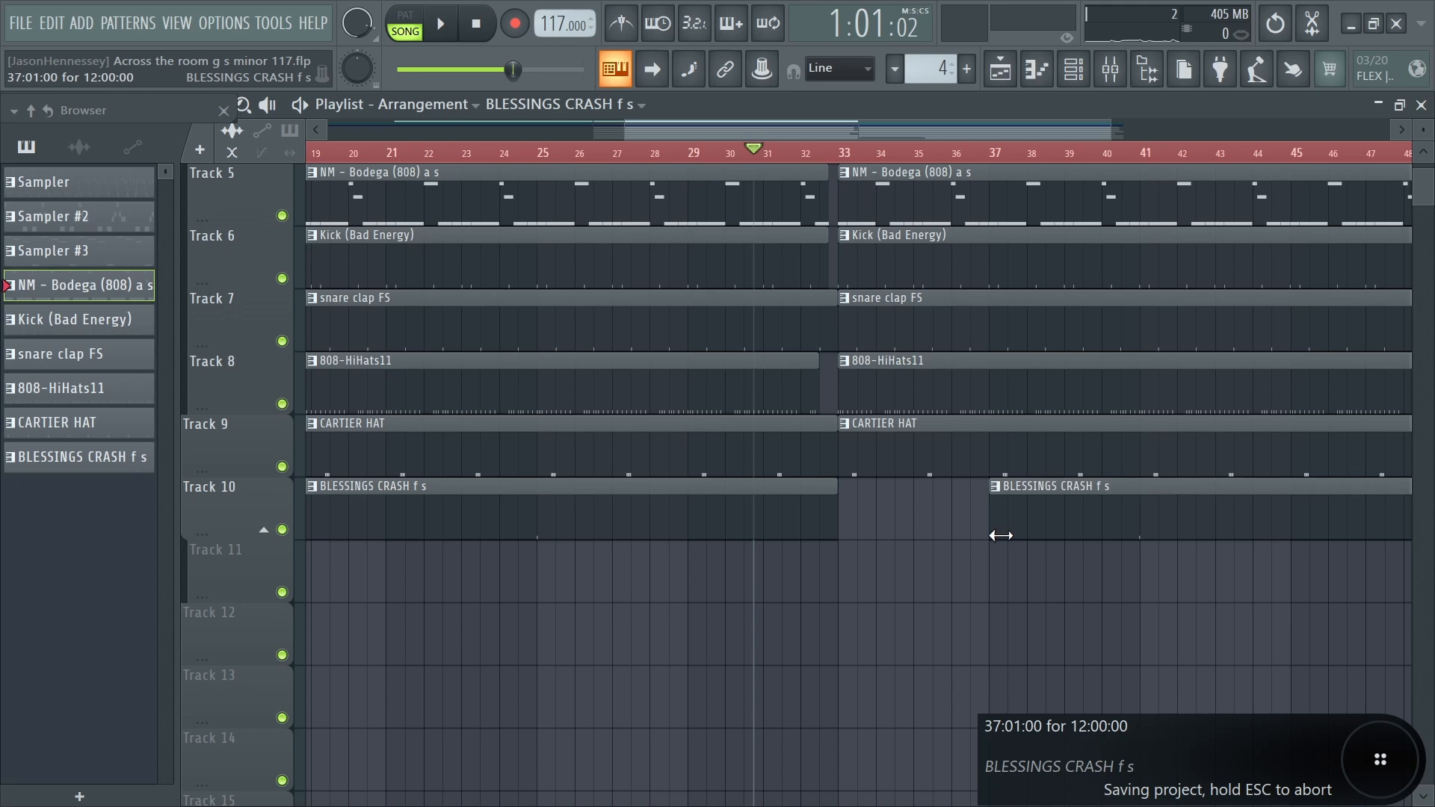
pyautogui.scroll(4, 986, 538)
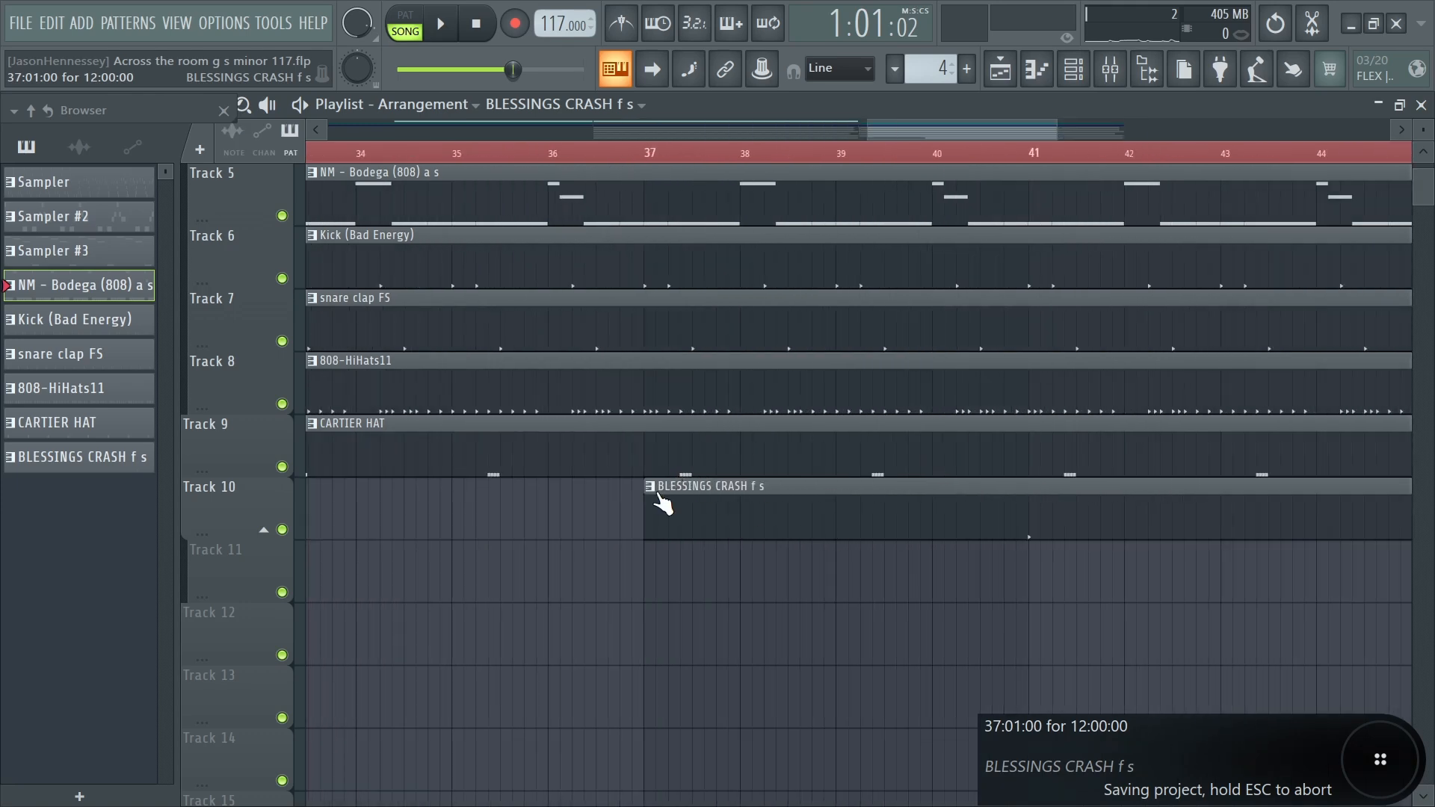
pyautogui.rightClick(662, 505)
pyautogui.click(693, 672)
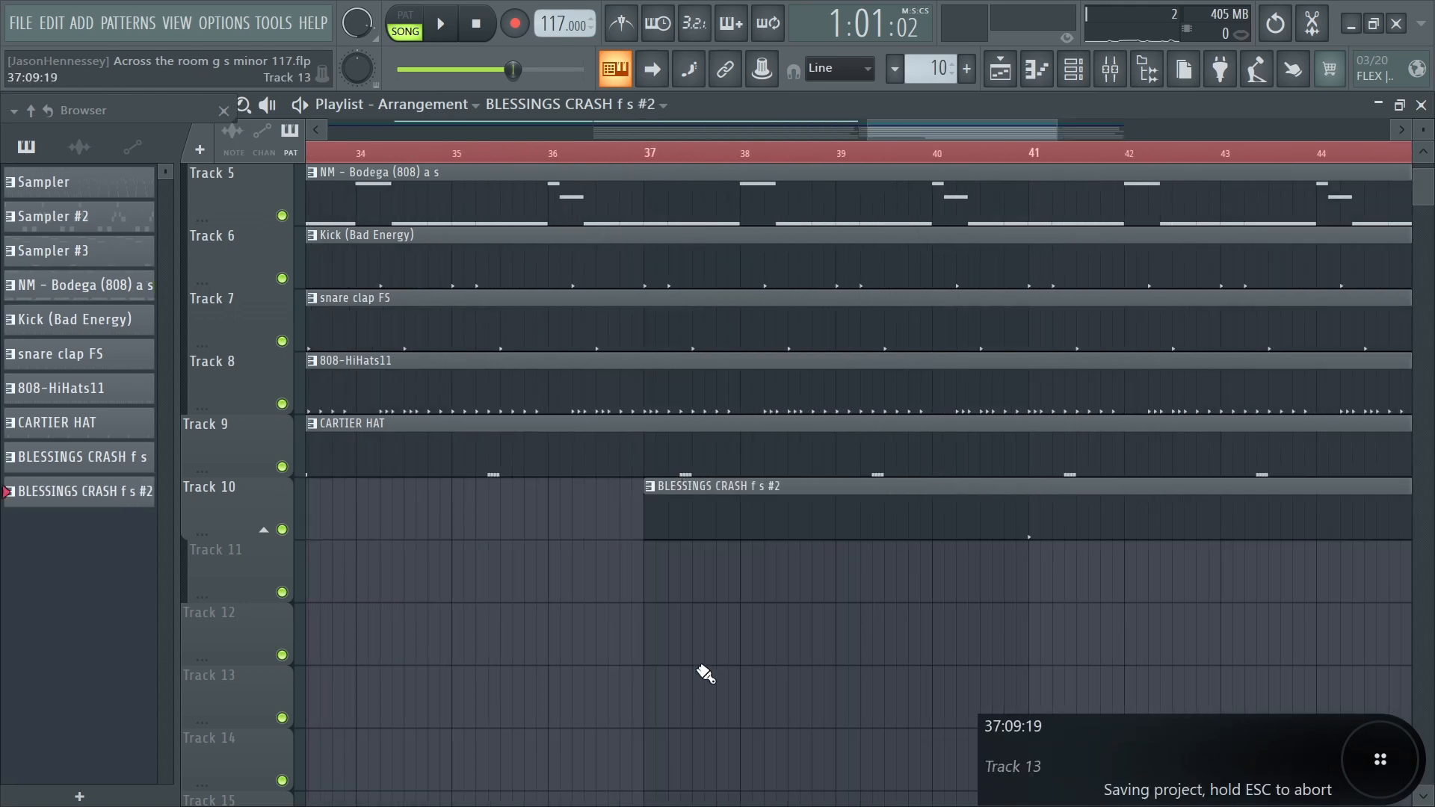
# - Add crash notes on G#5 at 3:15:00 and C5 at 4:01:00 in the unique pattern, panning the first left and the second right
pyautogui.doubleClick(821, 498)
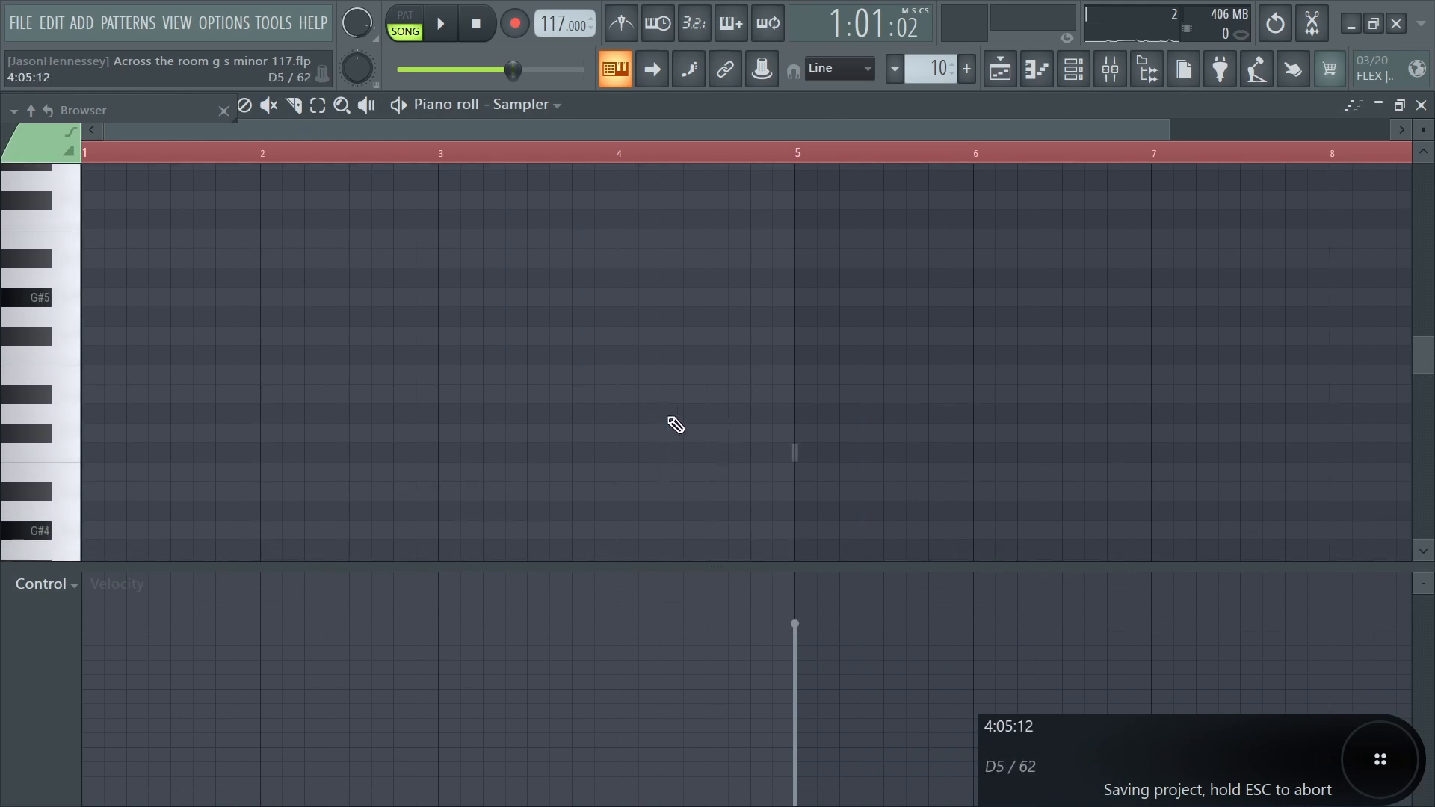
pyautogui.moveTo(793, 443); pyautogui.dragTo(577, 284)
pyautogui.scroll(4, 617, 443)
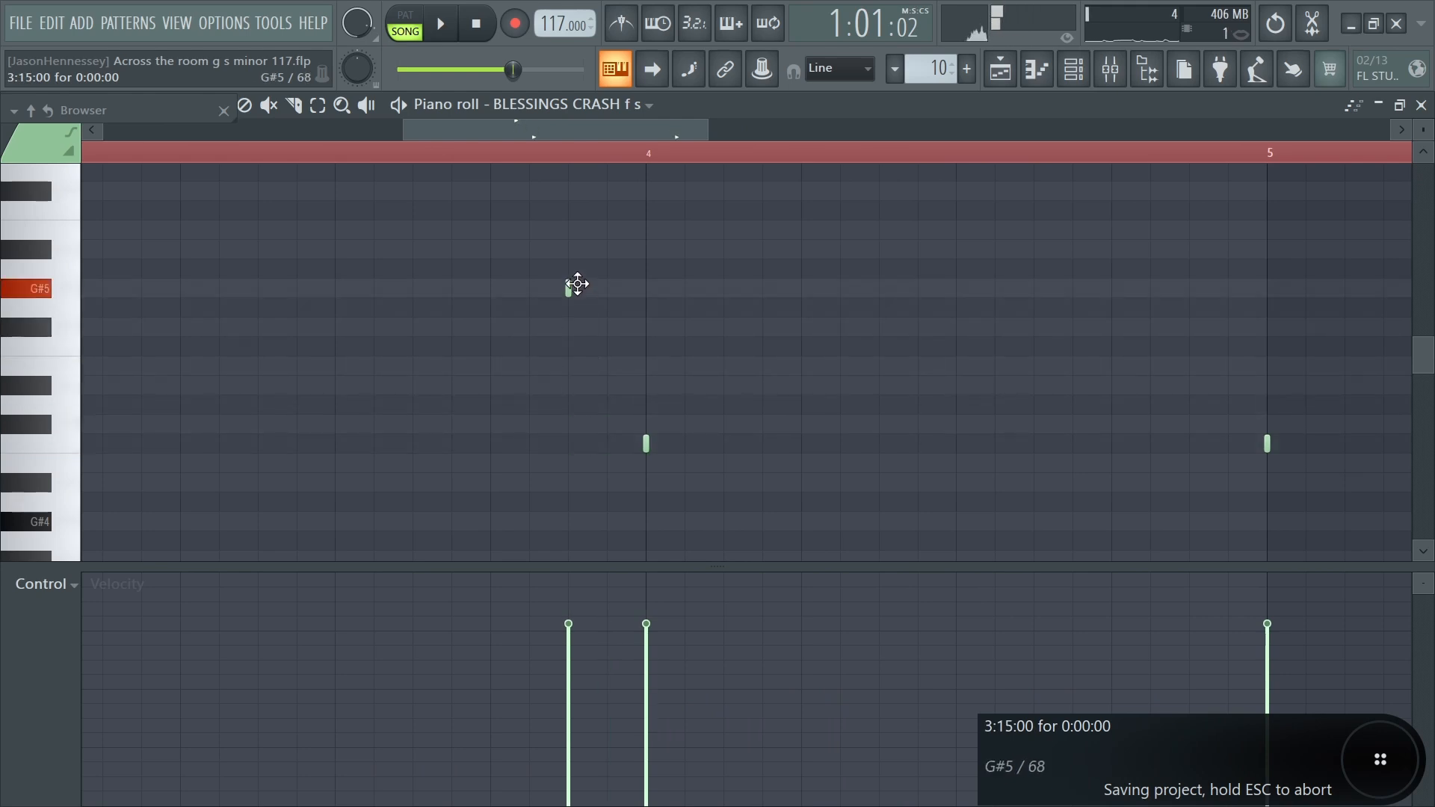
pyautogui.moveTo(852, 241); pyautogui.dragTo(333, 490)
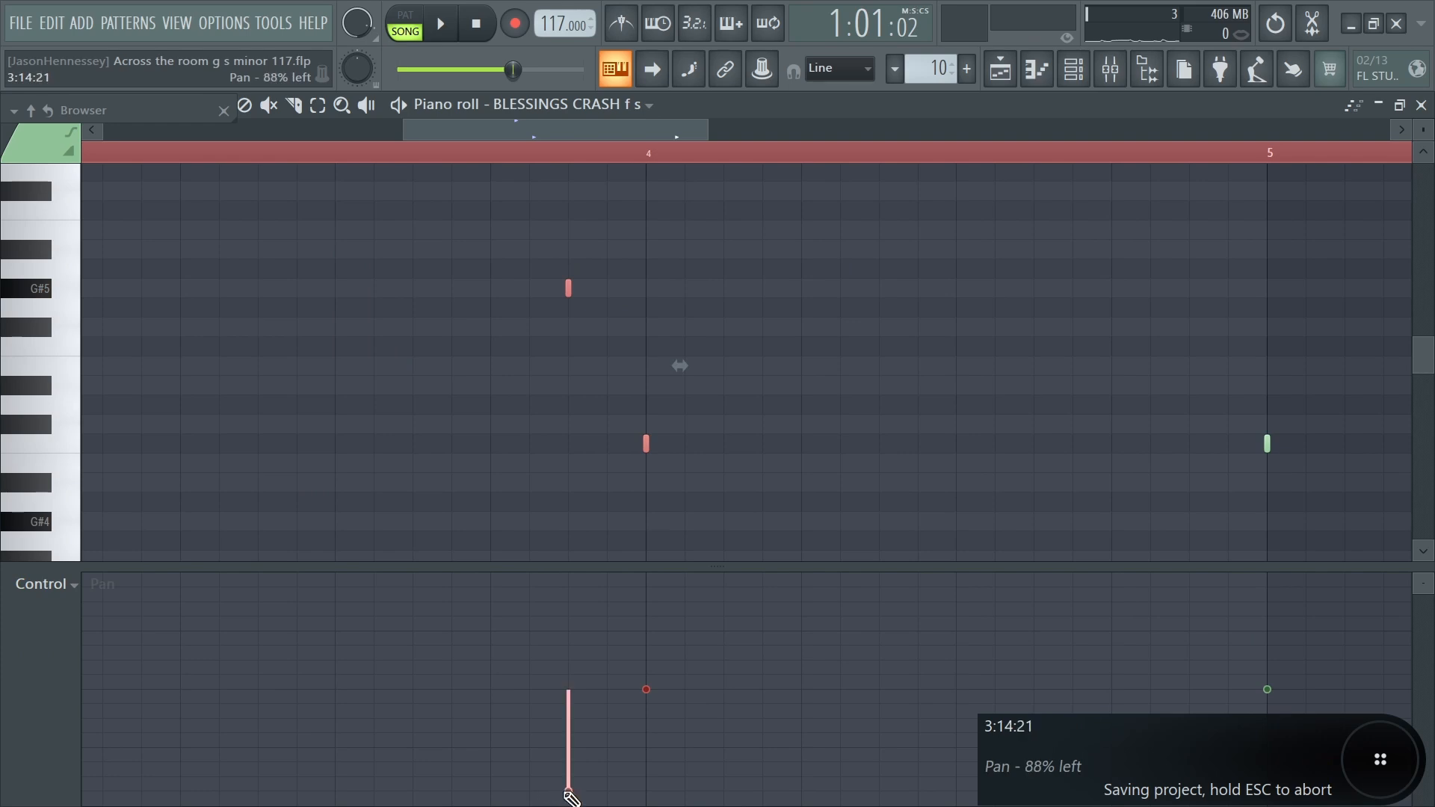
pyautogui.scroll(-3, 777, 463)
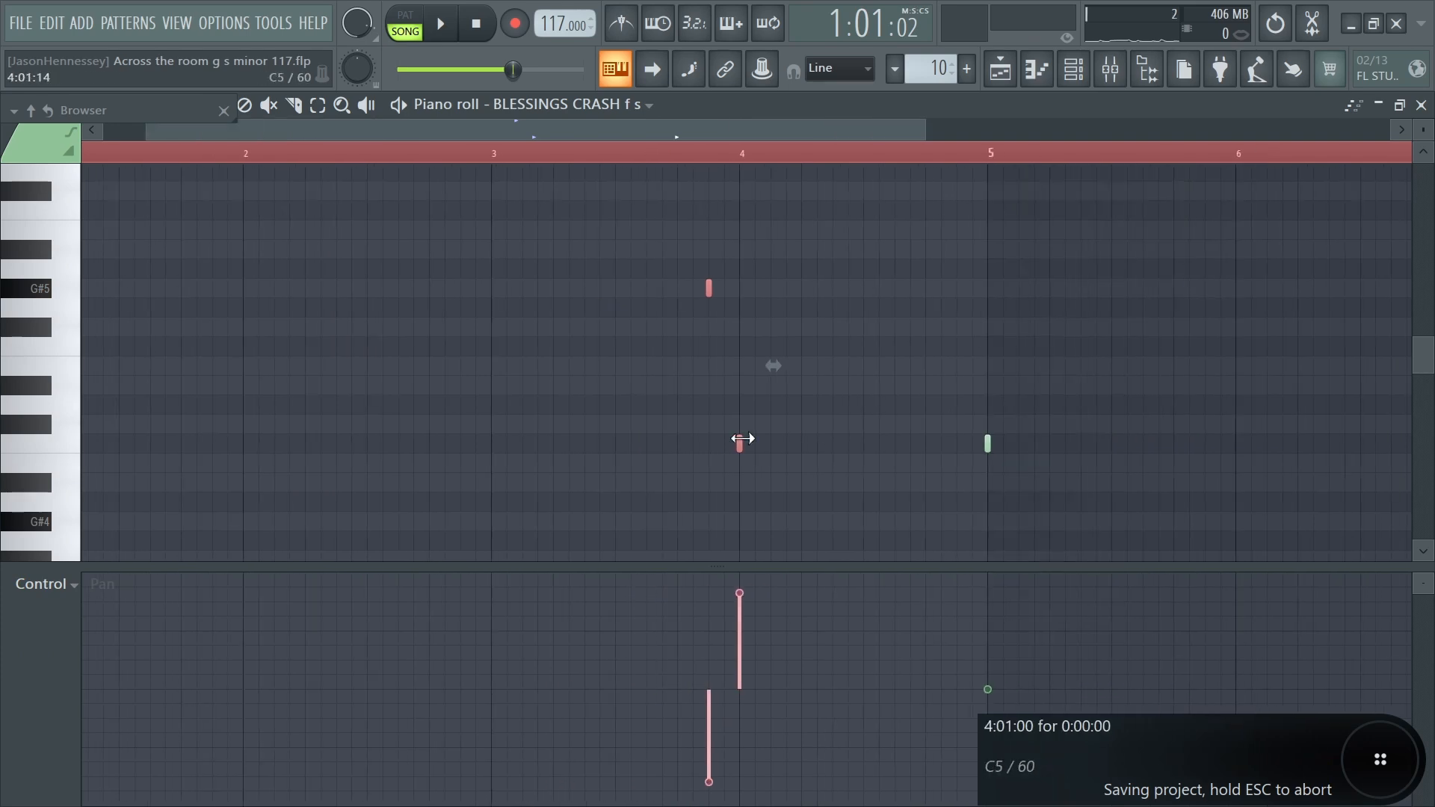
# - Play back the new panned crash notes, deselect them and return to the playlist
pyautogui.click(630, 154)
pyautogui.press('space')
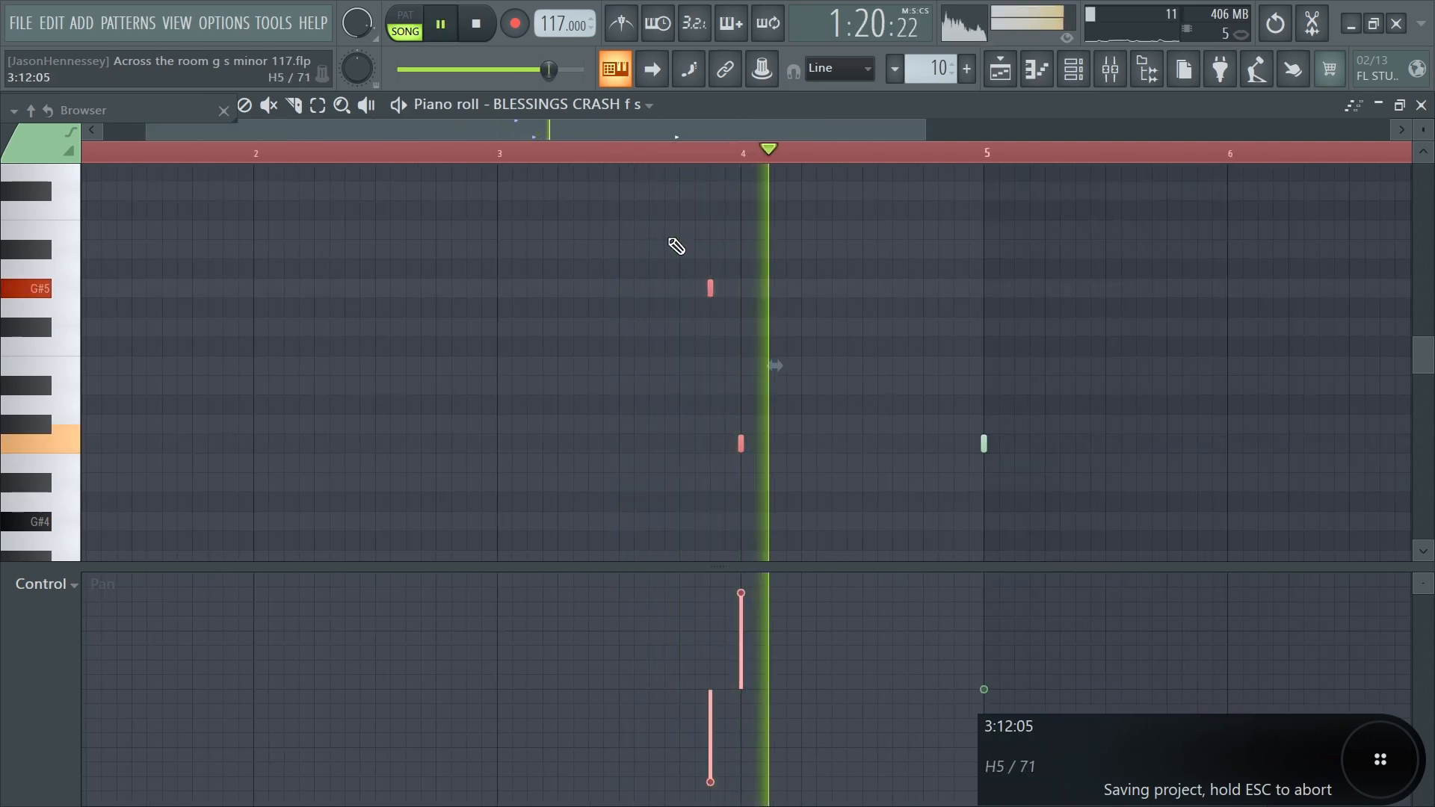
pyautogui.keyDown('ctrl'); pyautogui.click(939, 310); pyautogui.keyUp('ctrl')
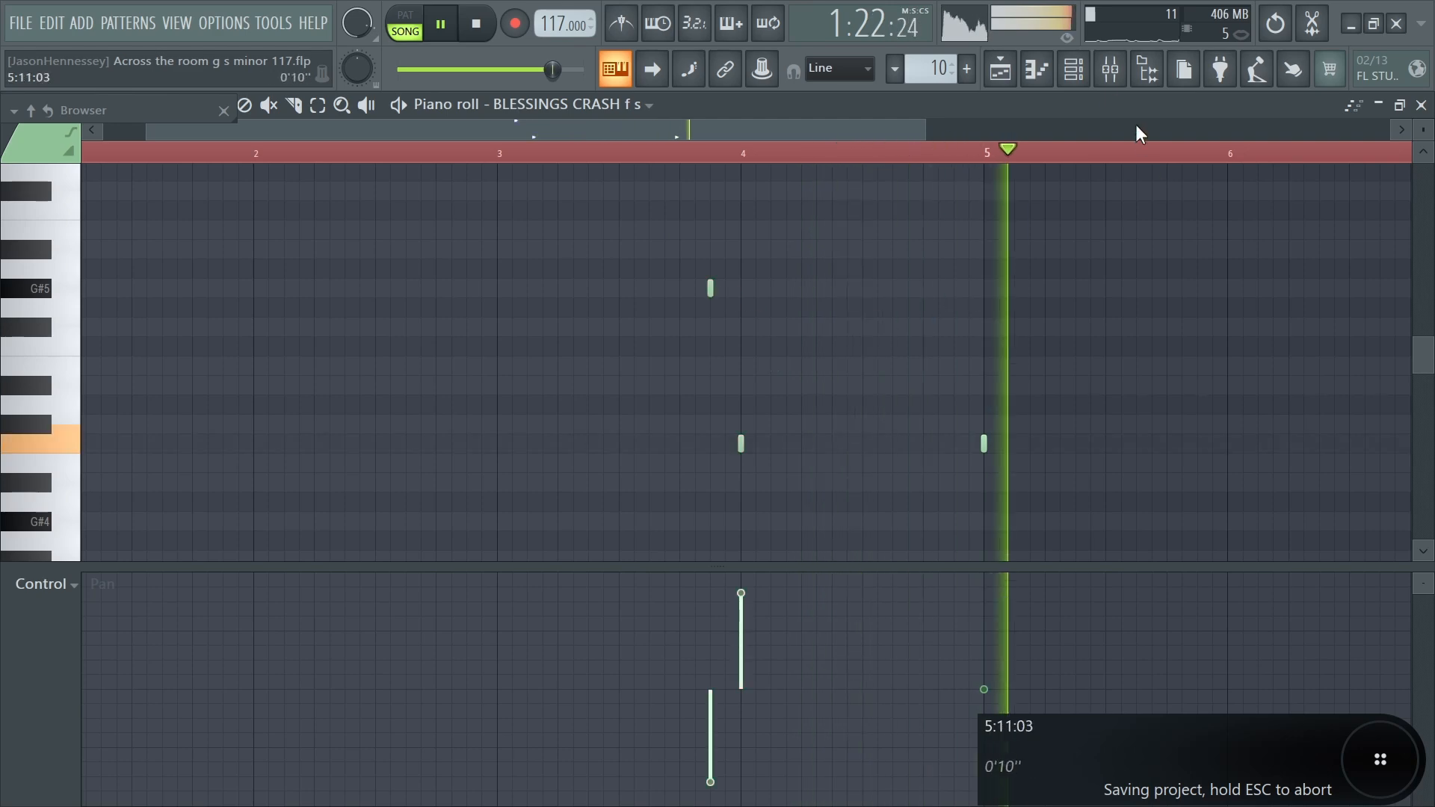
pyautogui.click(1073, 69)
pyautogui.press('space')
pyautogui.click(999, 69)
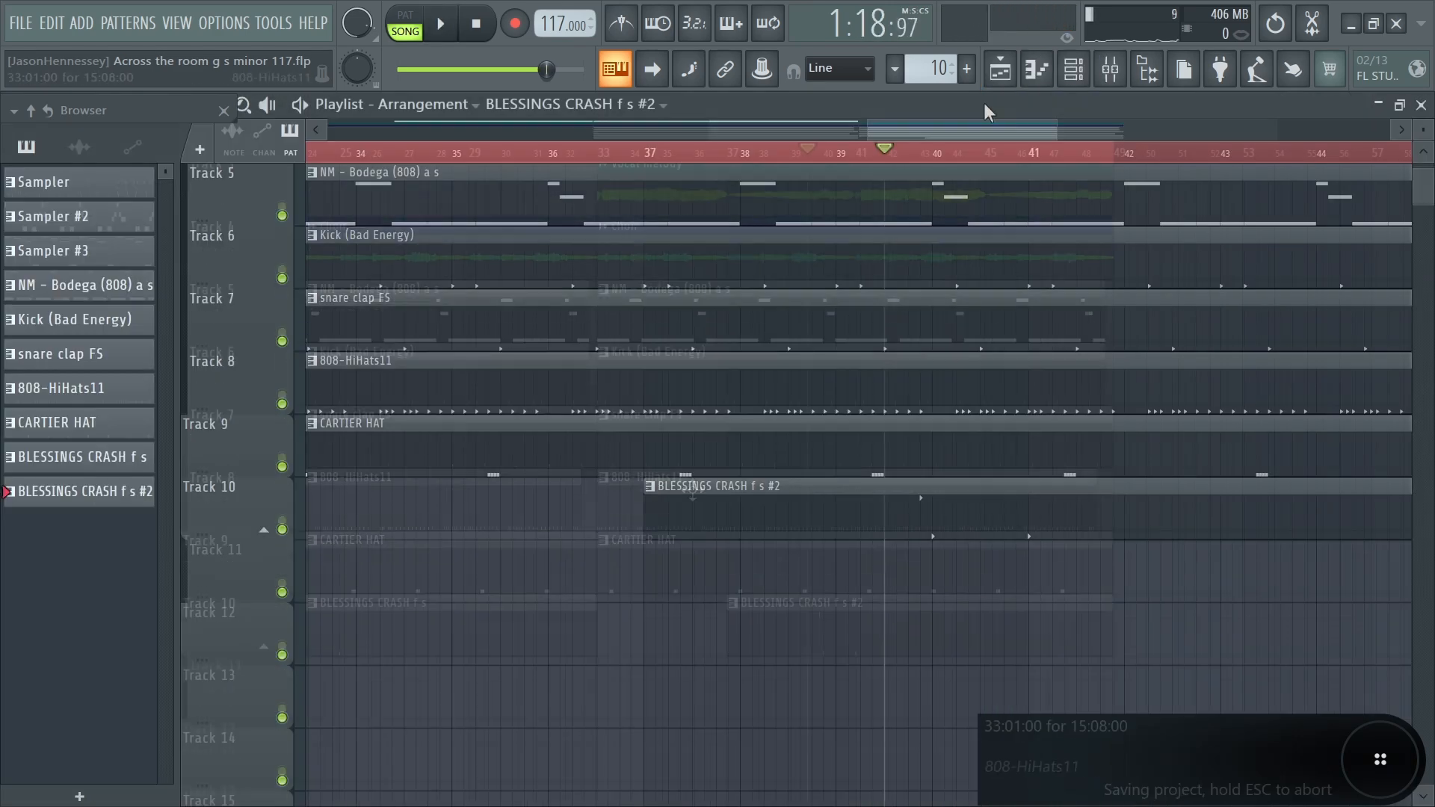
# - Trim the start of the second CARTIER HAT clip to bar 41
pyautogui.moveTo(549, 577); pyautogui.dragTo(1000, 573)
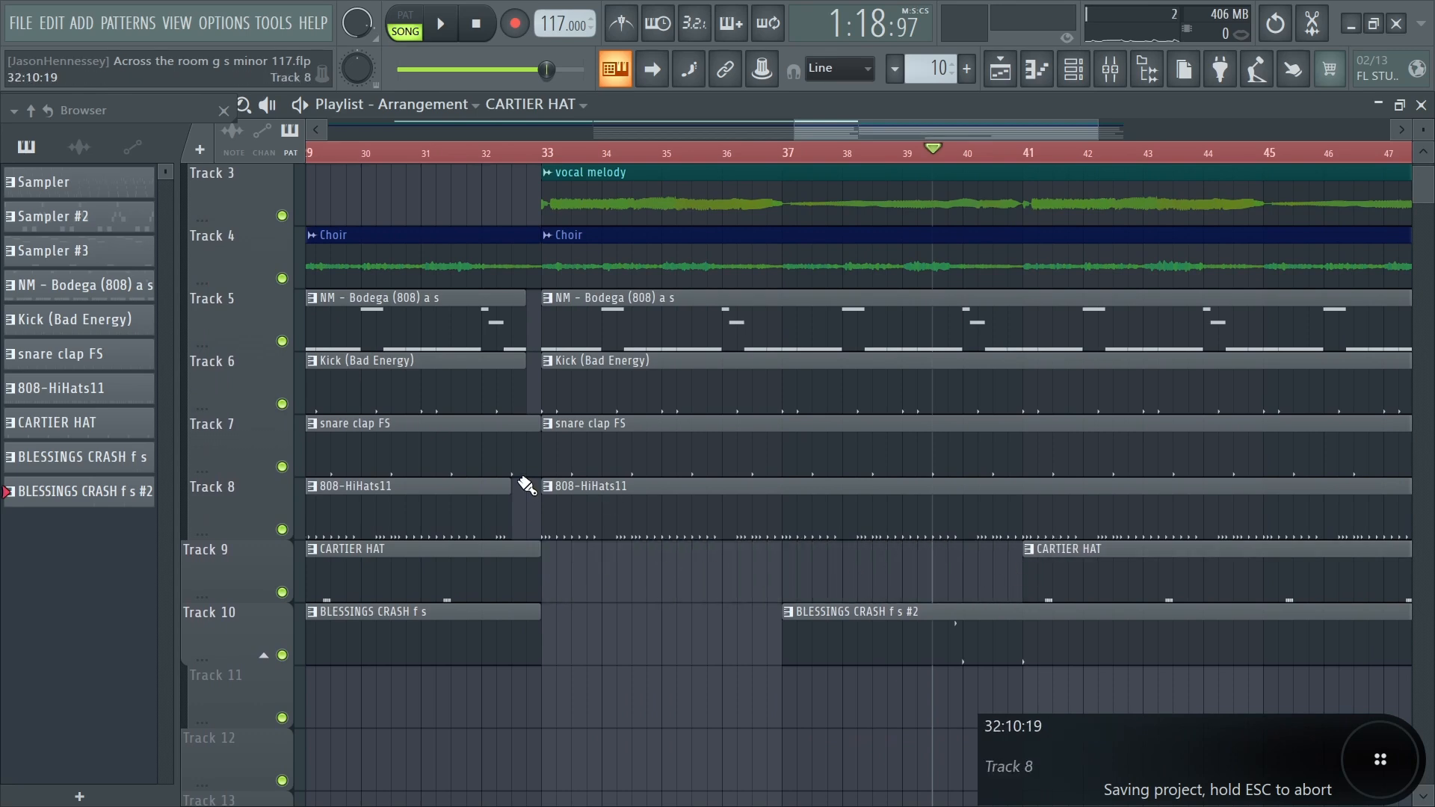
pyautogui.scroll(1, 602, 471)
# - Try trimming the start of the second Kick (Bad Energy) clip to 39:13:00 and play the section from bar 33
pyautogui.moveTo(543, 457); pyautogui.dragTo(1021, 460)
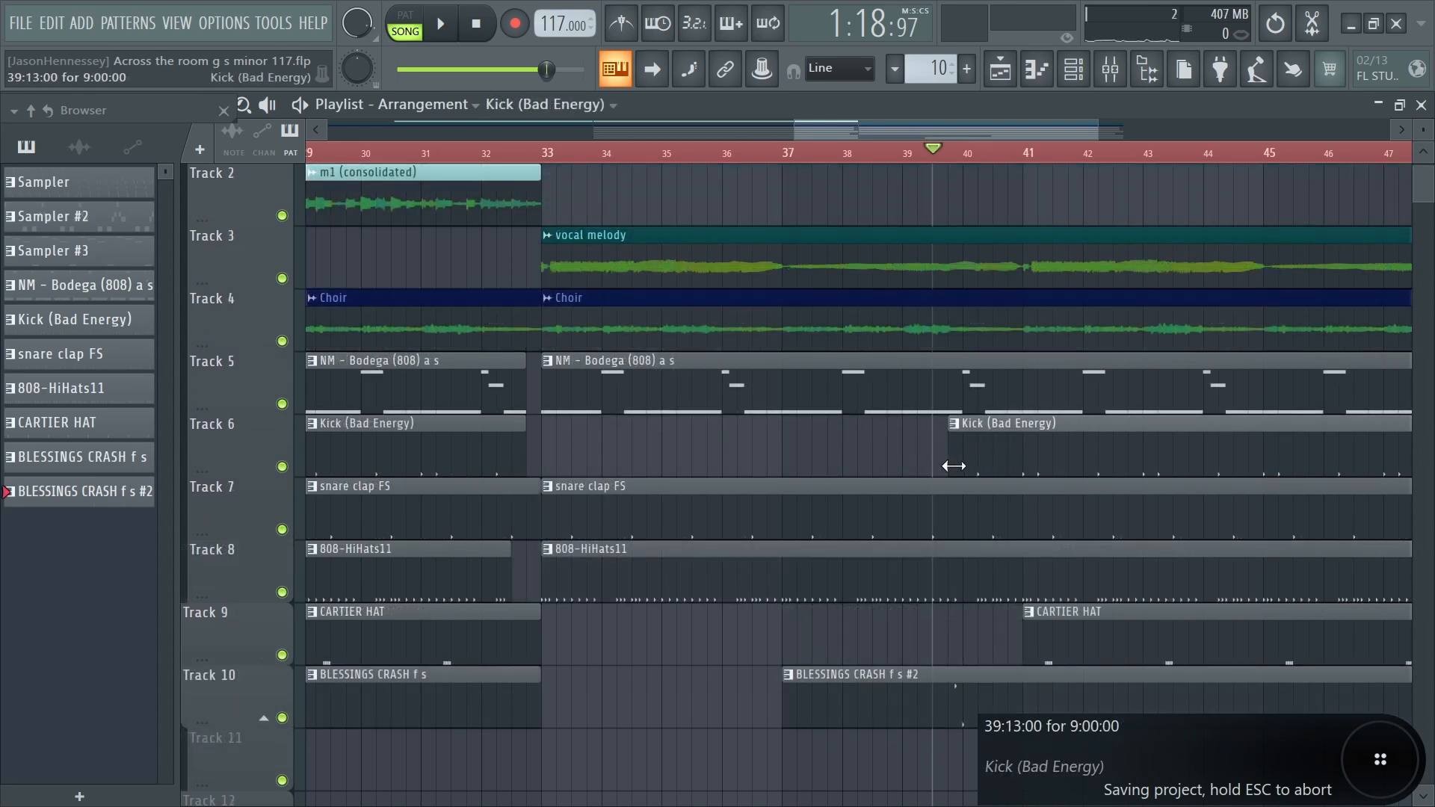
pyautogui.click(548, 151)
pyautogui.press('space')
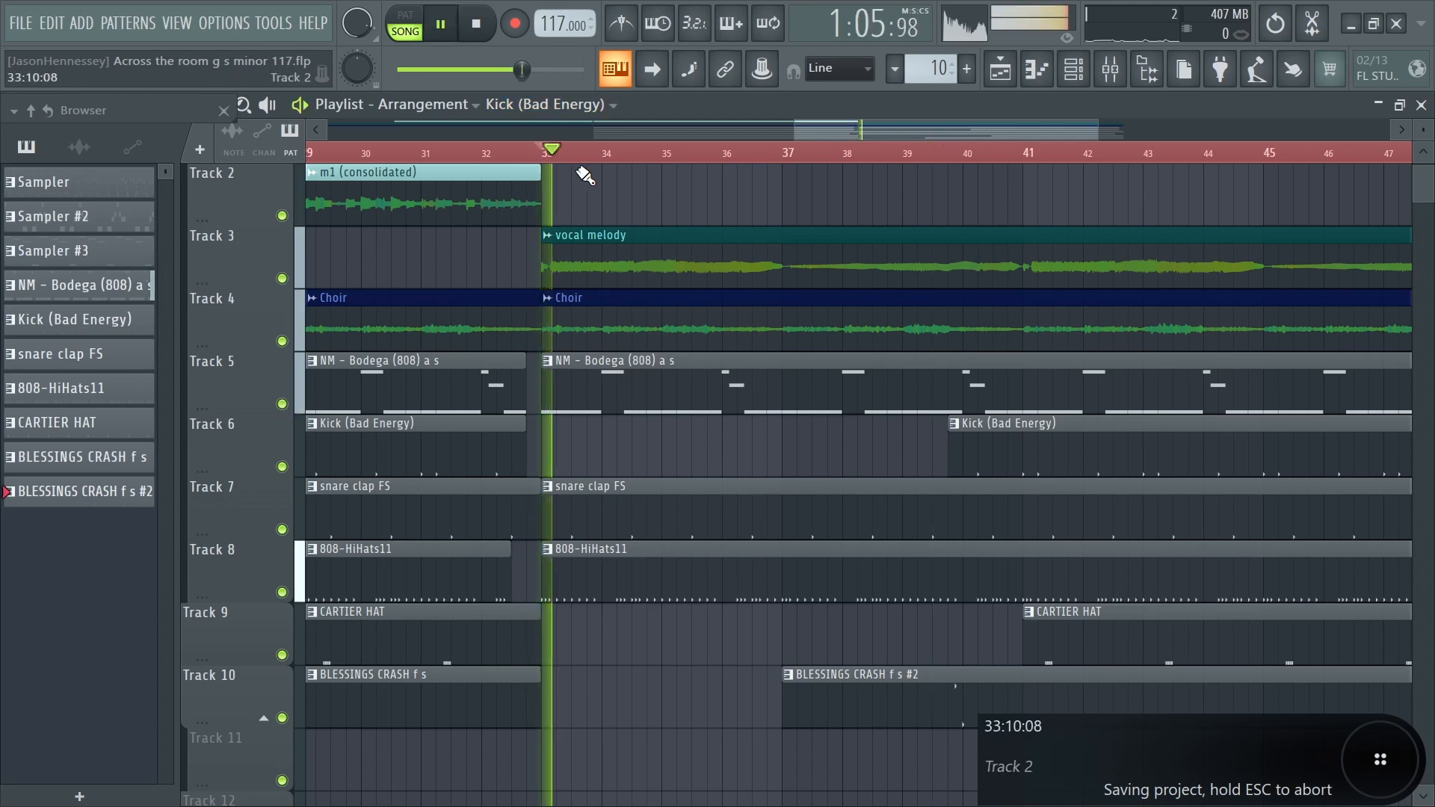
pyautogui.scroll(-3, 516, 311)
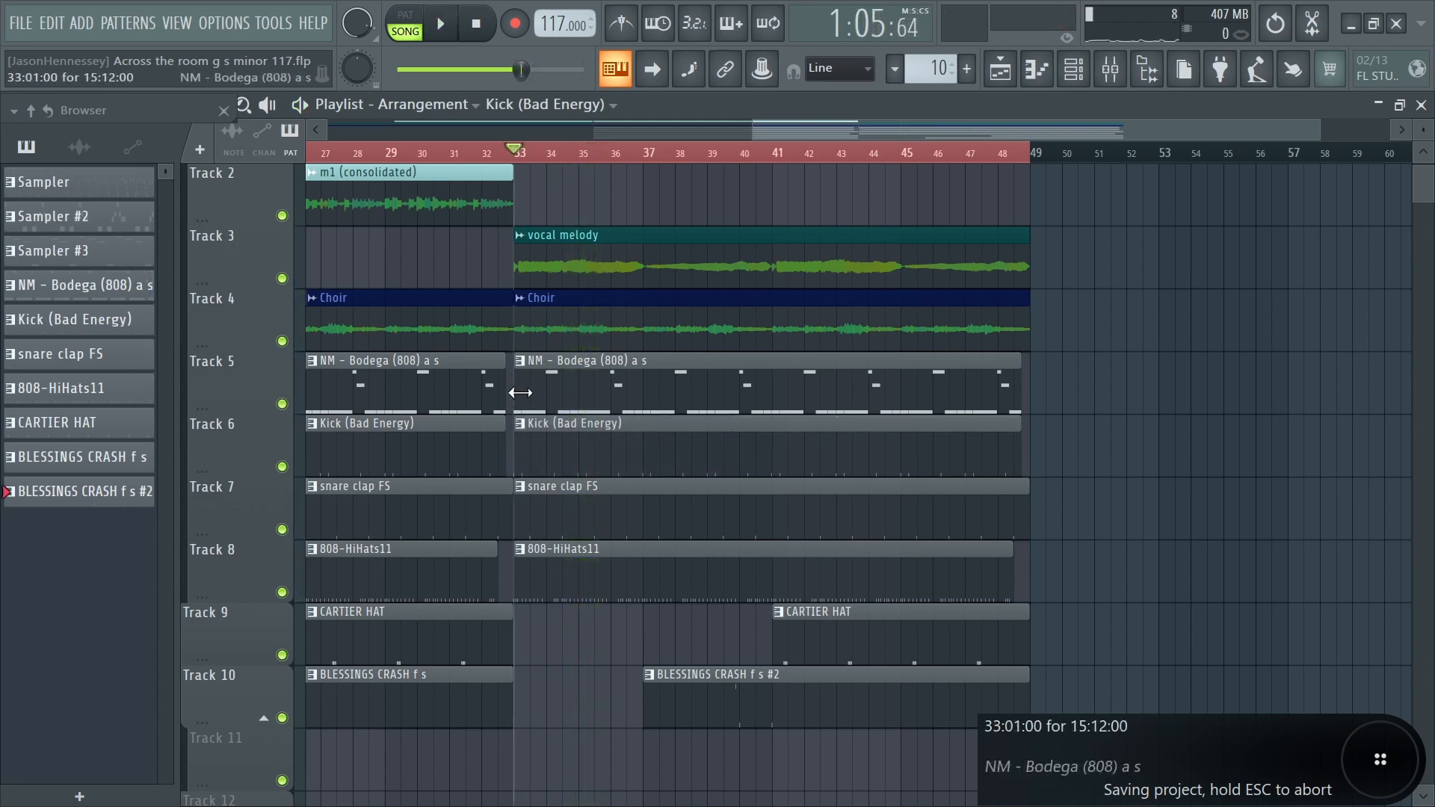
# - Try trimming the start of the second NM - Bodega (808) clip to 40:01:00, and extend it back to bar 33
pyautogui.click(519, 389)
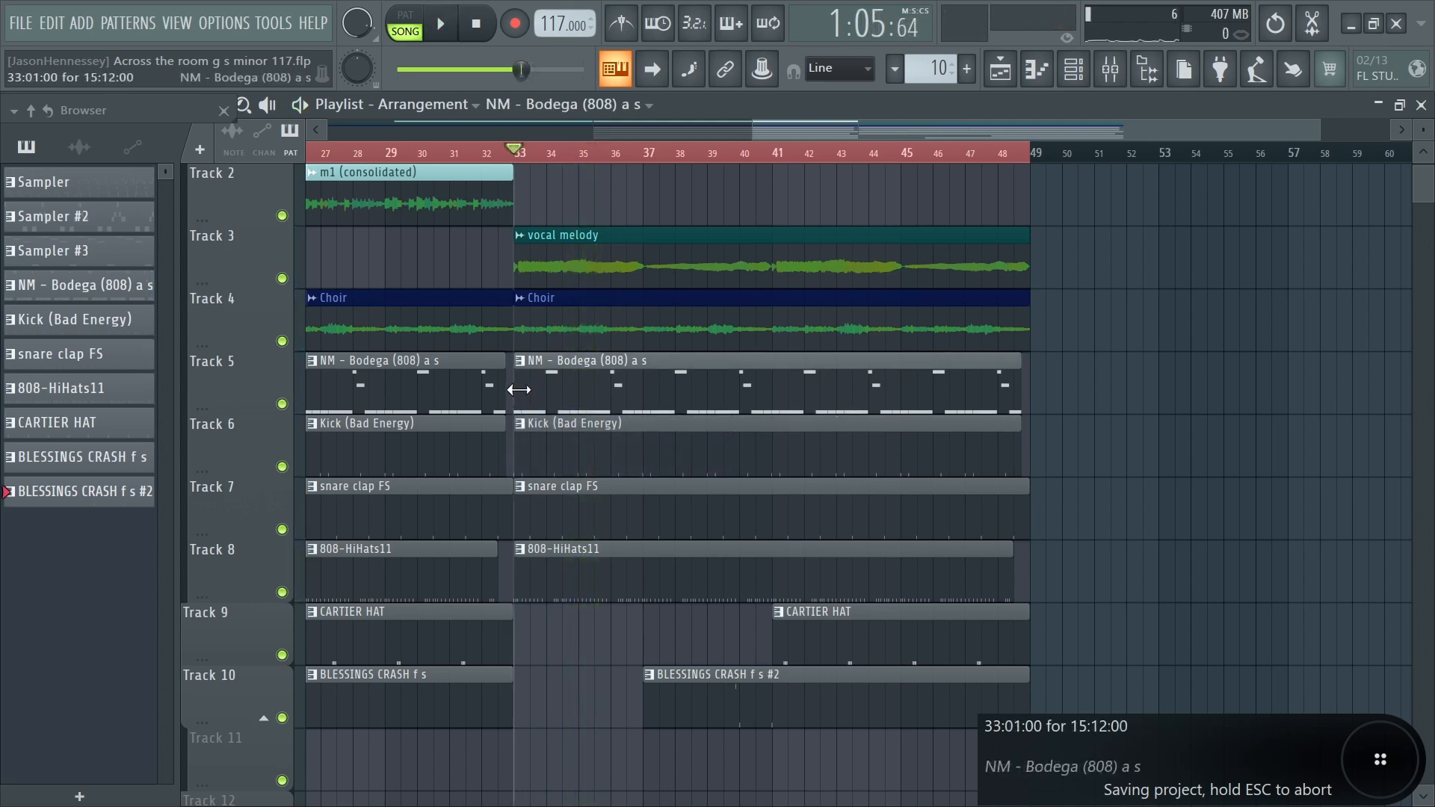
pyautogui.moveTo(519, 389); pyautogui.dragTo(727, 401)
pyautogui.press('space')
pyautogui.scroll(3, 739, 405)
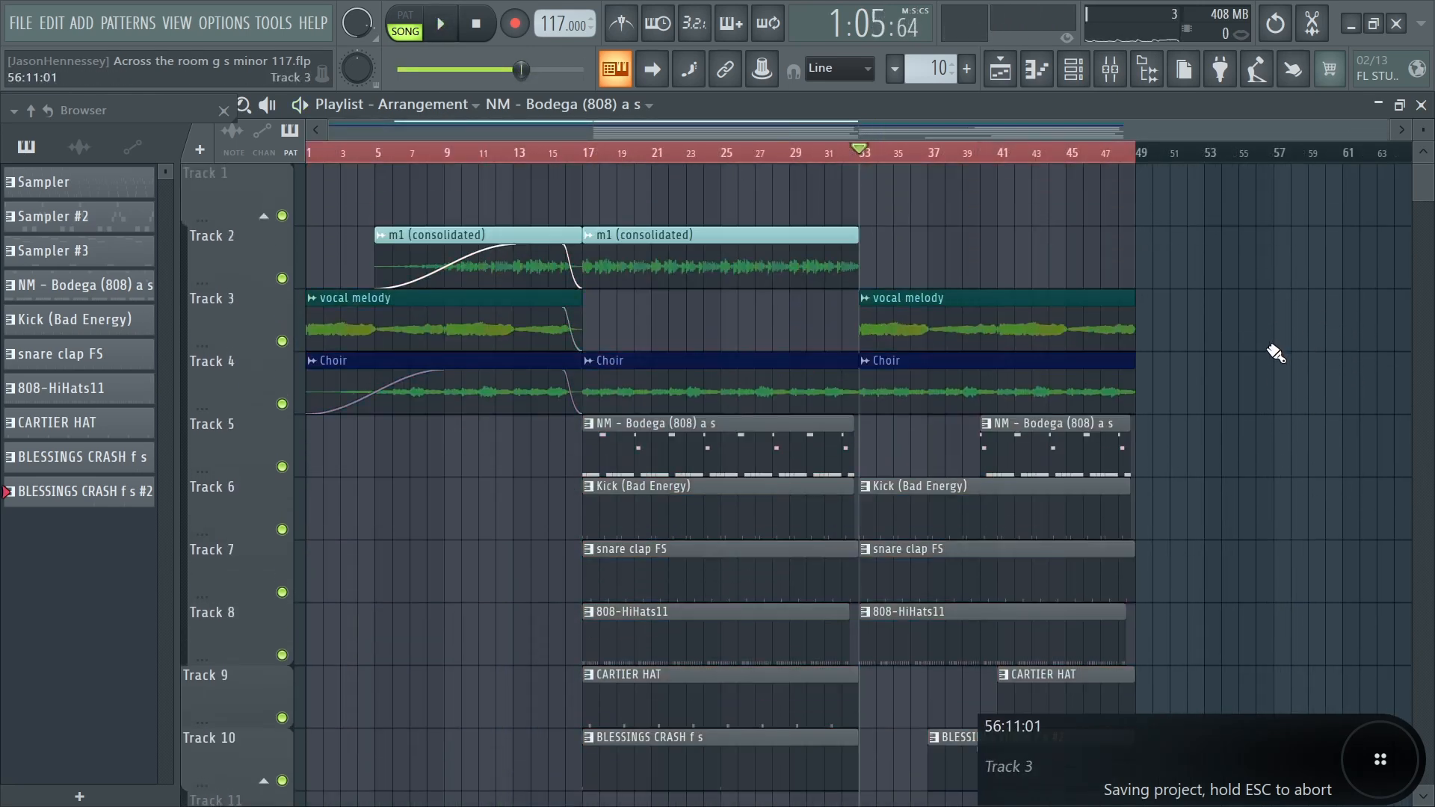
pyautogui.press('space')
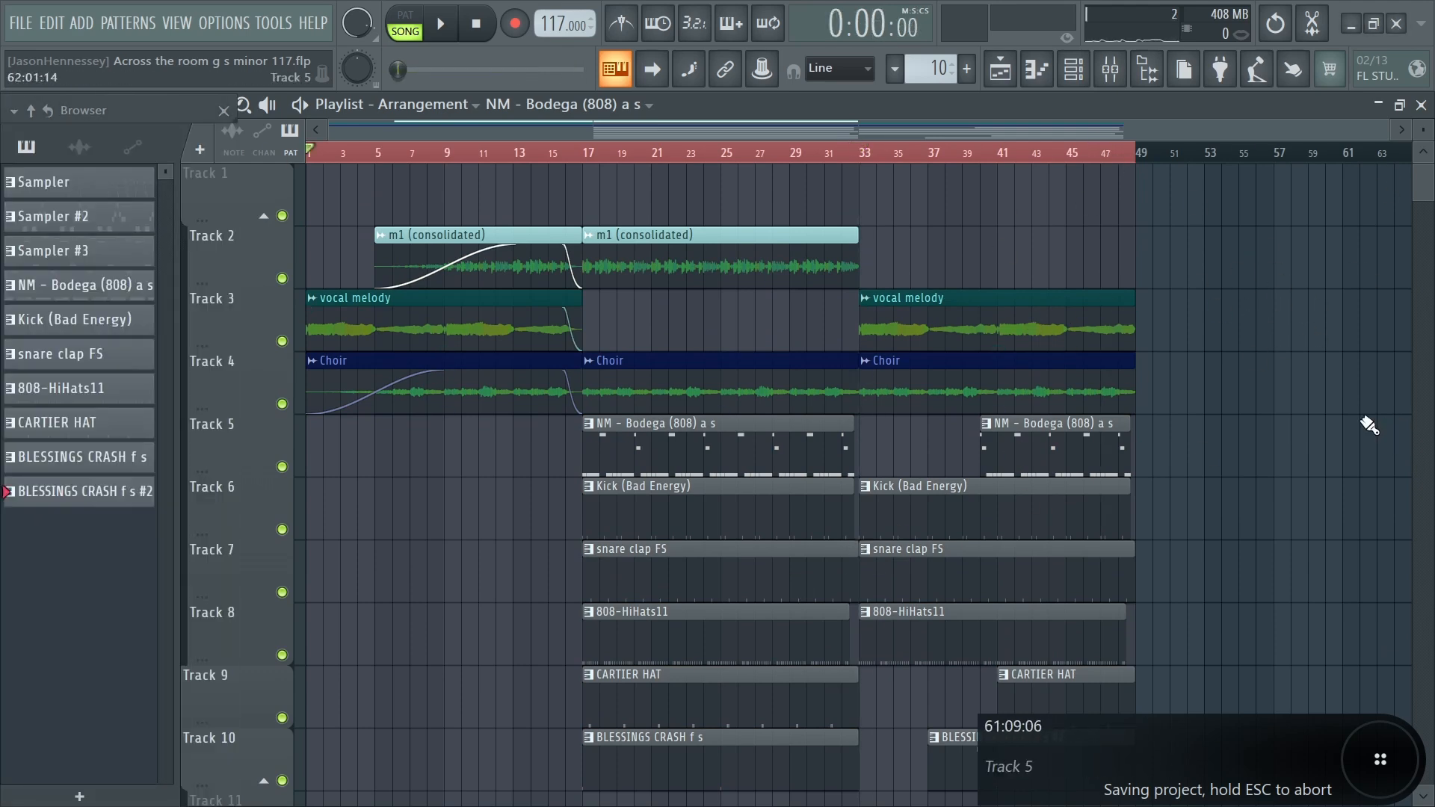
pyautogui.scroll(-2, 1012, 282)
pyautogui.keyDown('ctrl'); pyautogui.scroll(2, 1064, 383); pyautogui.keyUp('ctrl')
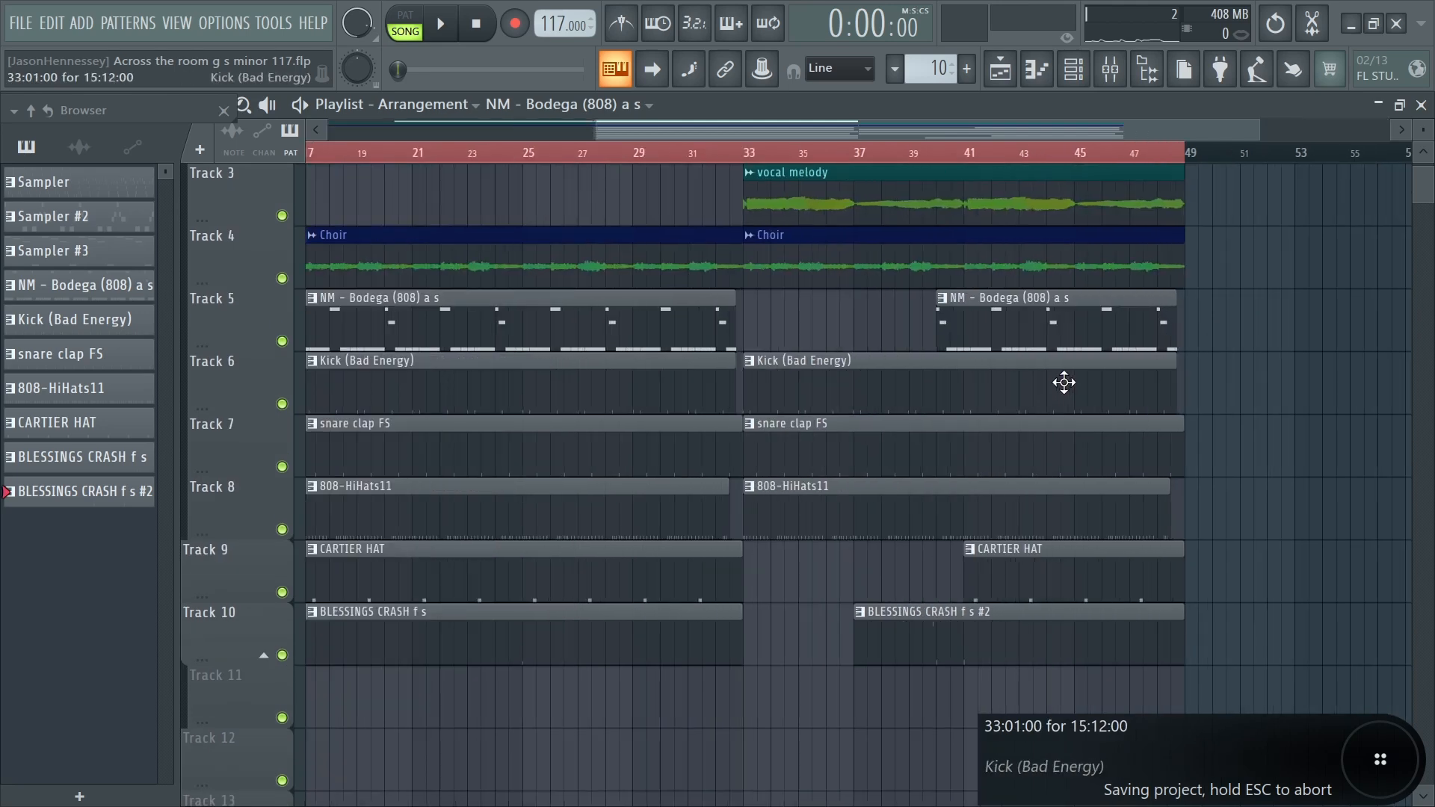
pyautogui.keyDown('ctrl'); pyautogui.scroll(1, 961, 345); pyautogui.keyUp('ctrl')
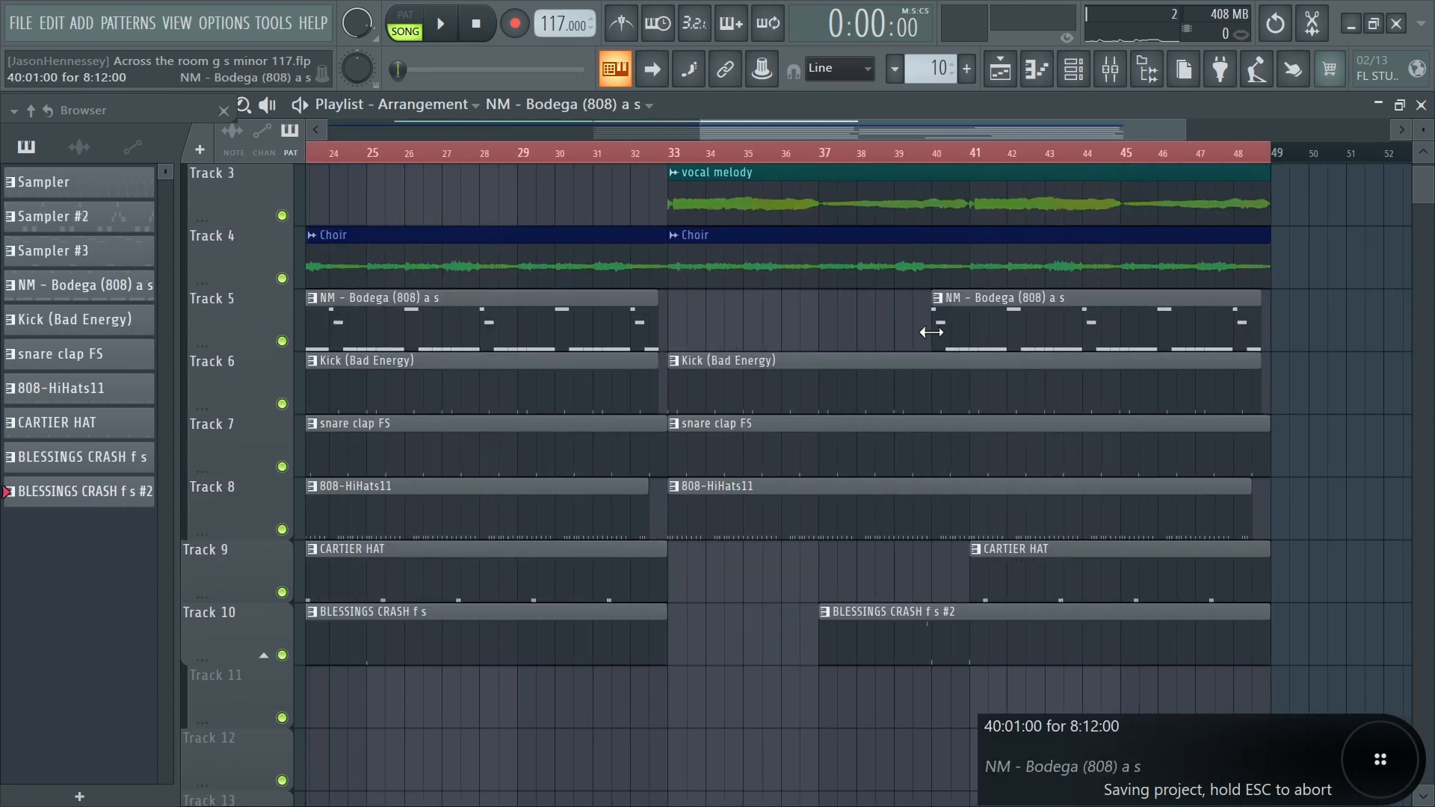
pyautogui.moveTo(931, 332); pyautogui.dragTo(724, 341)
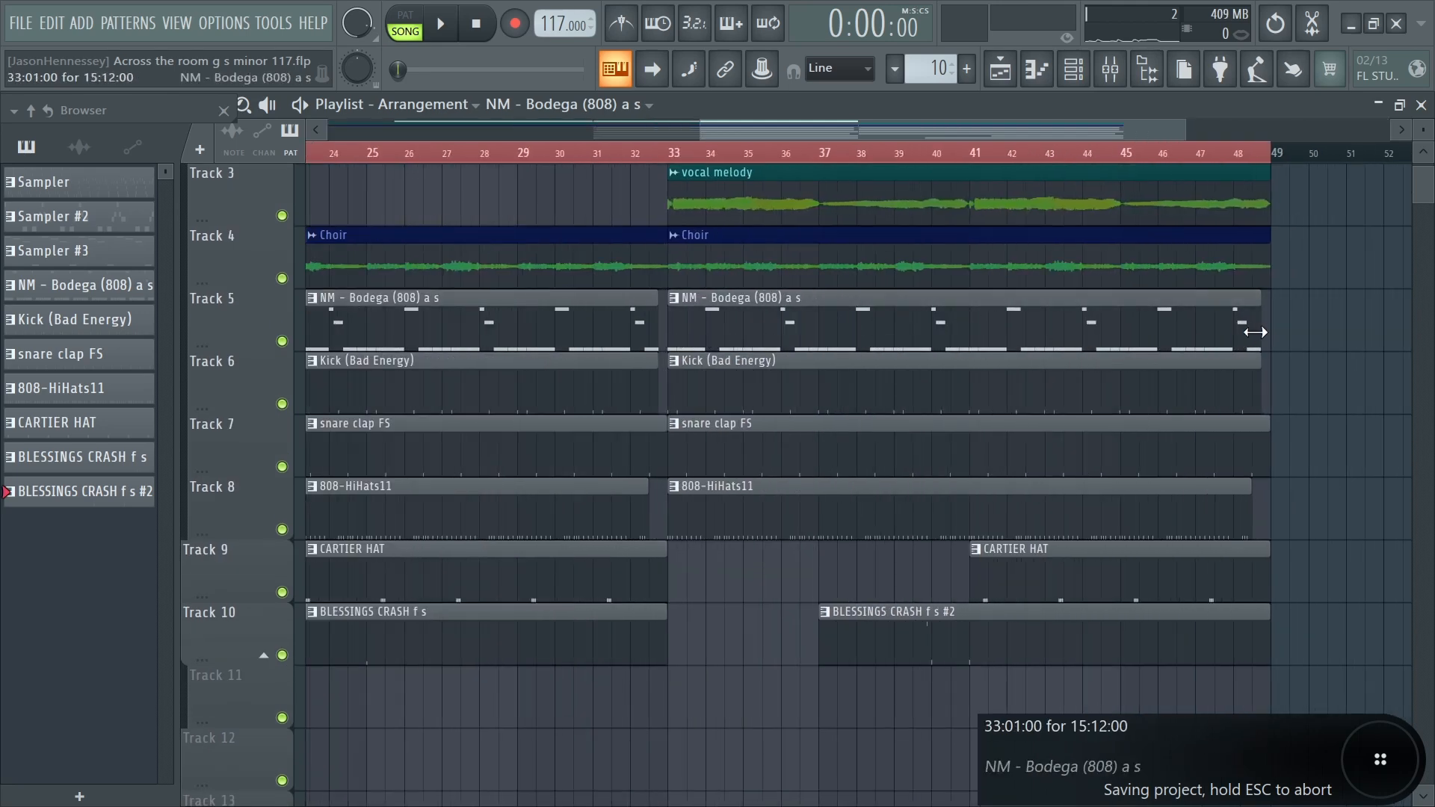
# - Shorten the second NM - Bodega (808) clip from its end to bar 40, giving it a length of 7:00:00
pyautogui.moveTo(1254, 331); pyautogui.dragTo(1021, 350)
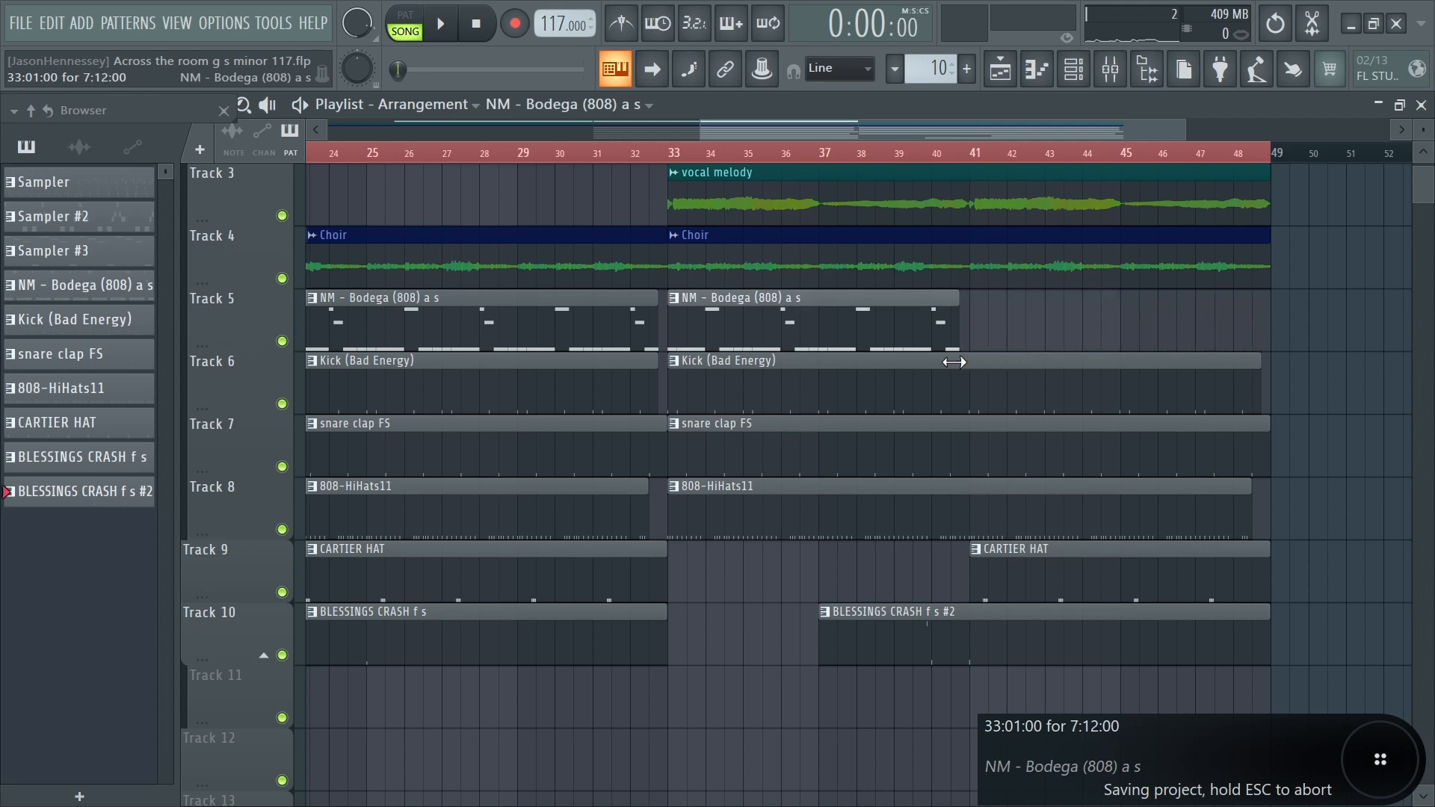
pyautogui.keyDown('ctrl'); pyautogui.scroll(5, 982, 355); pyautogui.keyUp('ctrl')
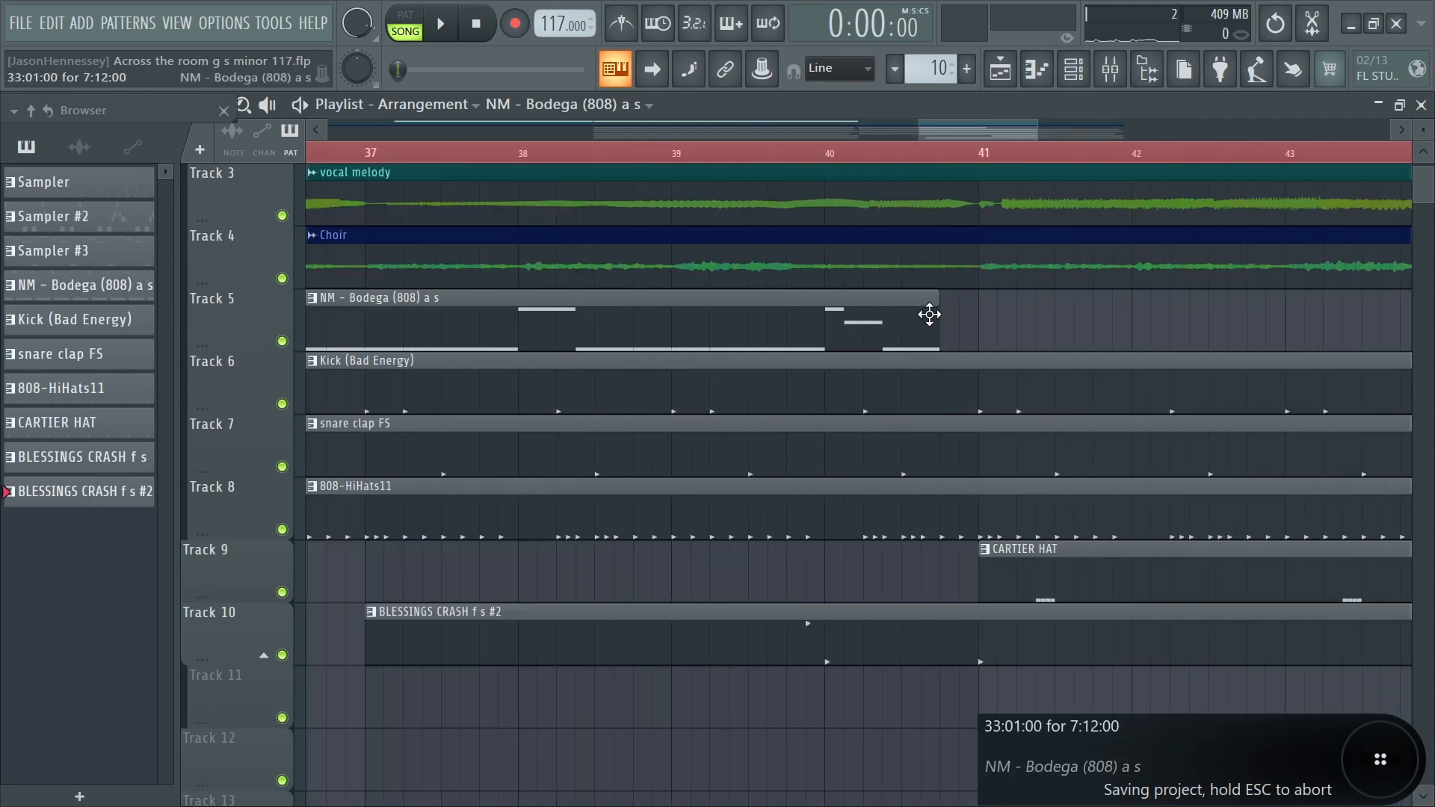
pyautogui.moveTo(937, 312); pyautogui.dragTo(841, 310)
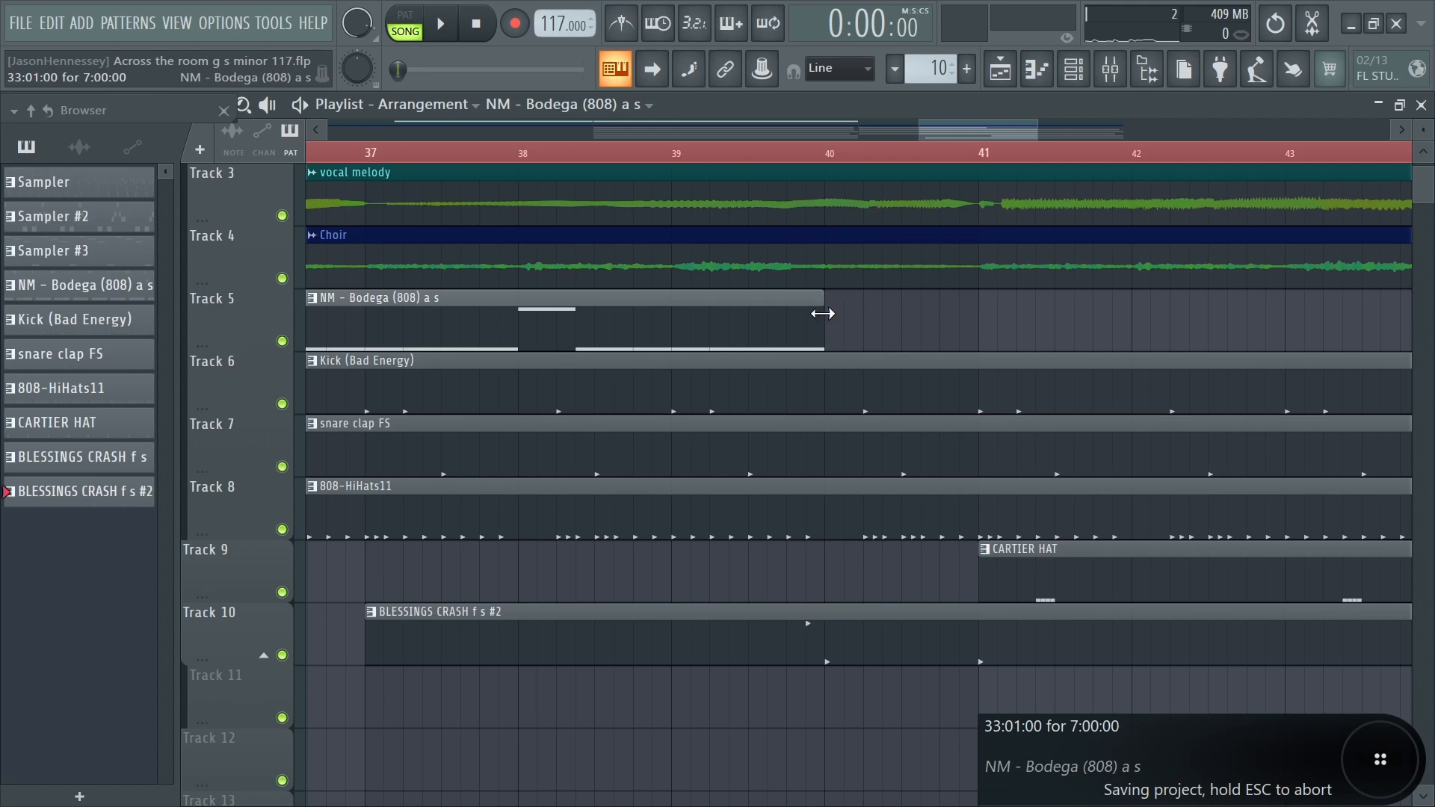
pyautogui.keyDown('ctrl'); pyautogui.scroll(-3, 971, 331); pyautogui.keyUp('ctrl')
pyautogui.keyDown('ctrl'); pyautogui.scroll(-3, 1171, 348); pyautogui.keyUp('ctrl')
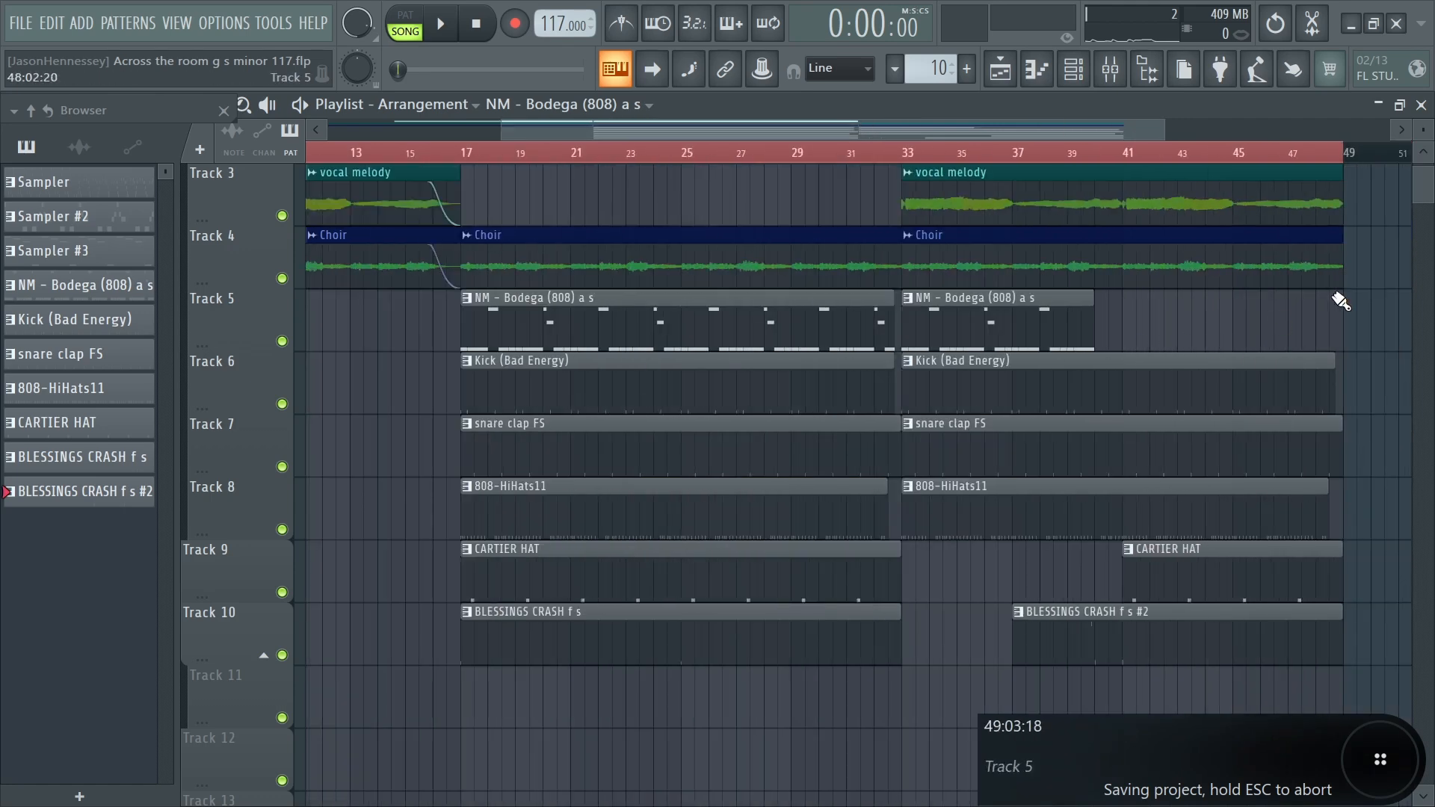
# - Extend the start of the second CARTIER HAT clip back to bar 33 and trim its end to bar 41
pyautogui.keyDown('ctrl'); pyautogui.scroll(3, 1265, 305); pyautogui.keyUp('ctrl')
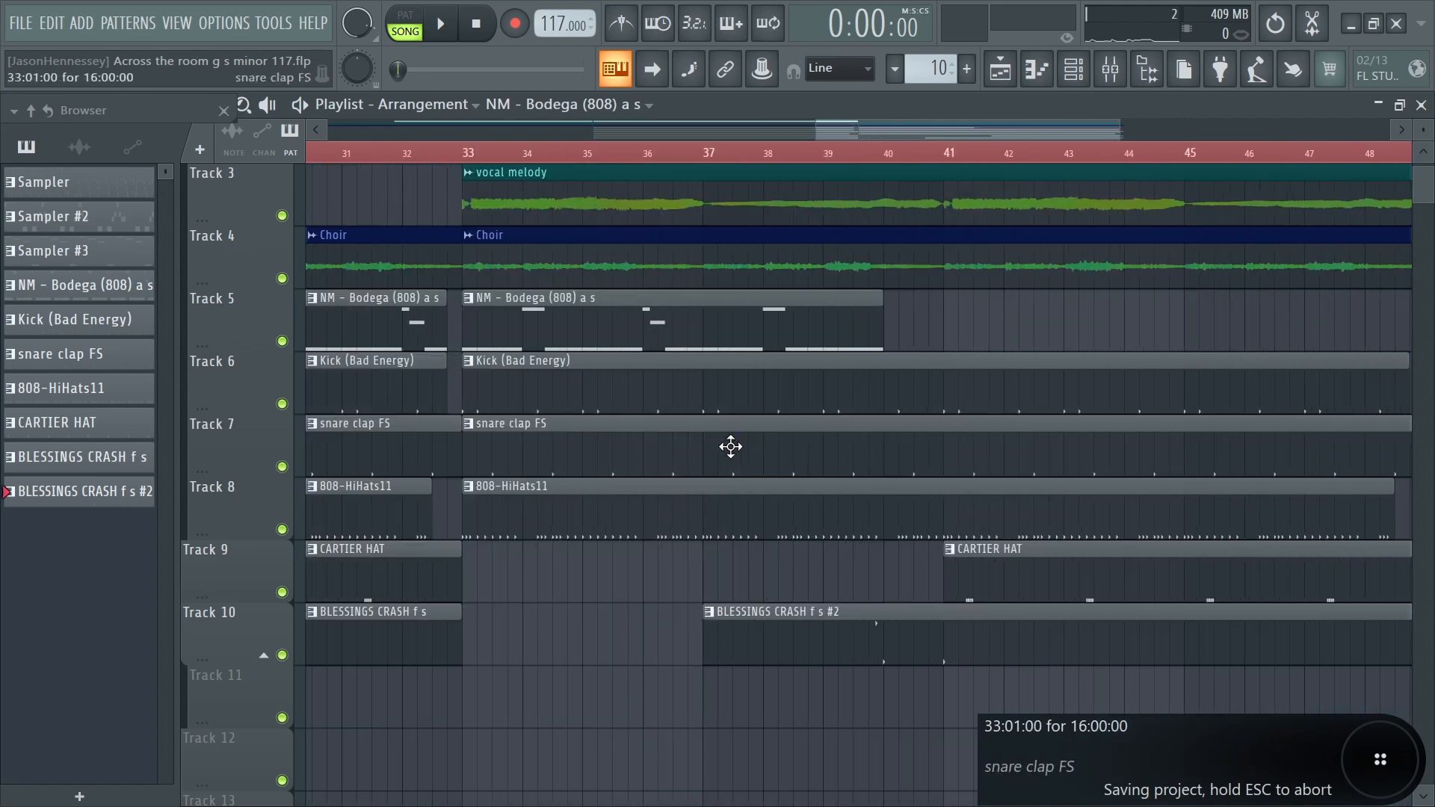
pyautogui.keyDown('ctrl'); pyautogui.scroll(-2, 778, 456); pyautogui.keyUp('ctrl')
pyautogui.keyDown('ctrl'); pyautogui.scroll(2, 773, 562); pyautogui.keyUp('ctrl')
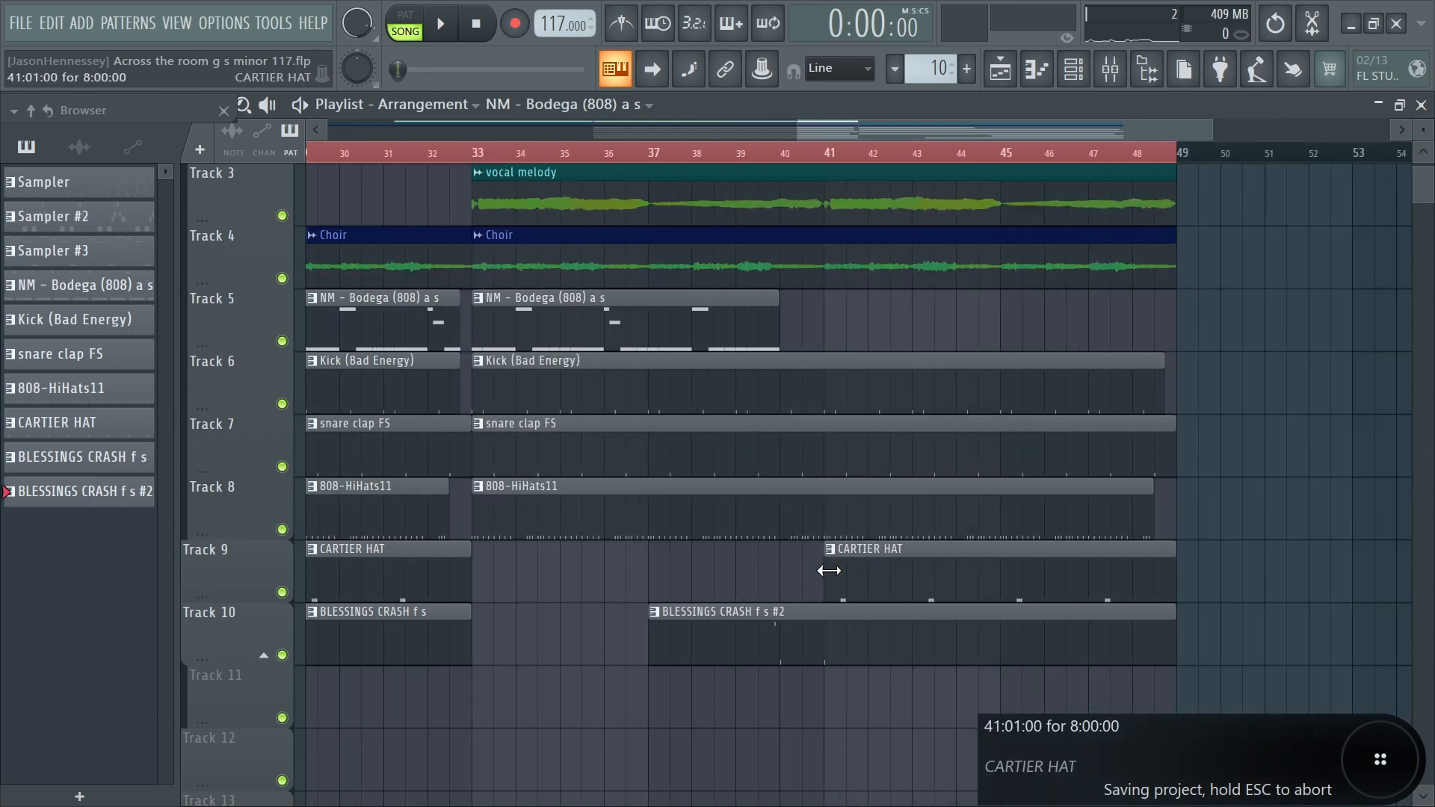
pyautogui.moveTo(830, 584); pyautogui.dragTo(475, 584)
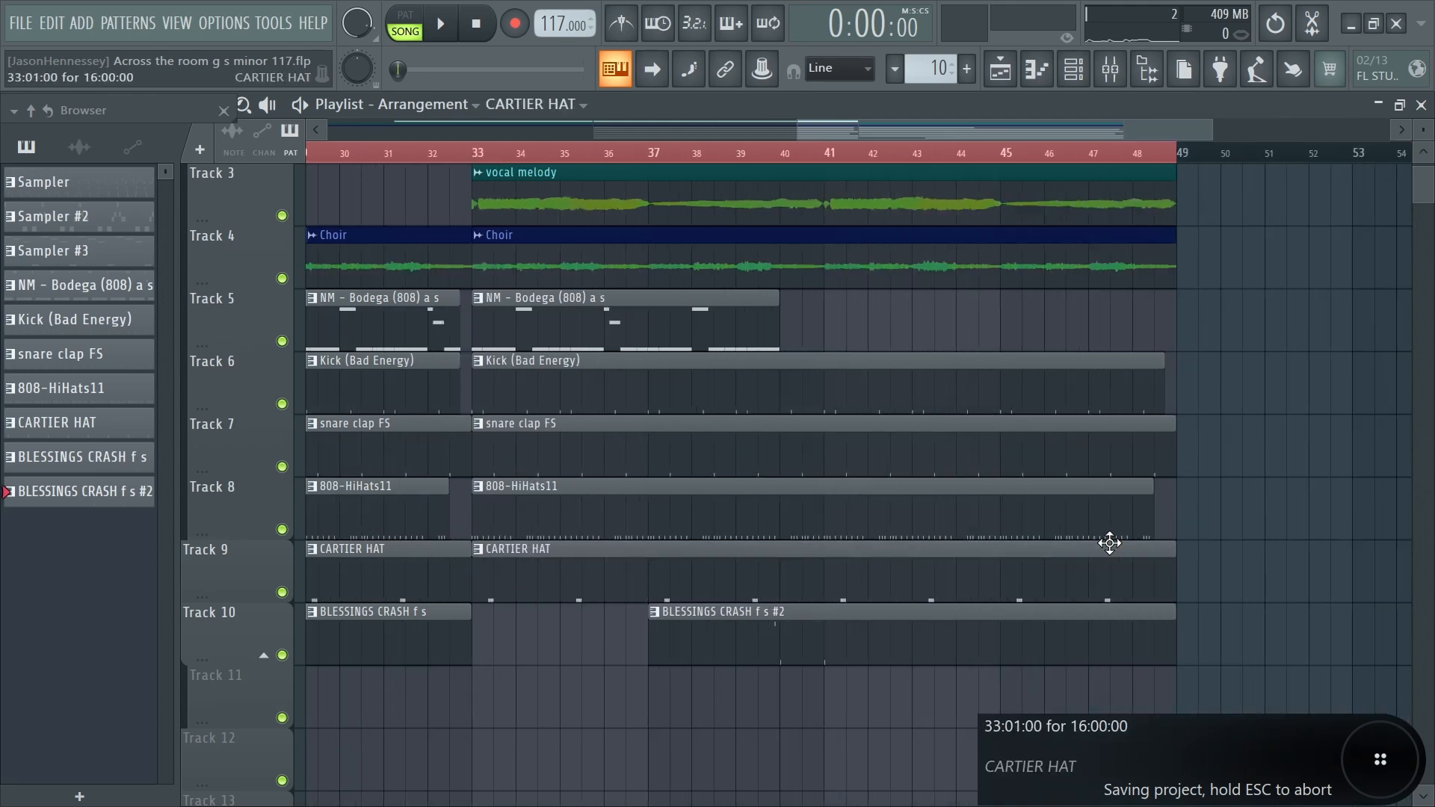
pyautogui.moveTo(1194, 569); pyautogui.dragTo(826, 569)
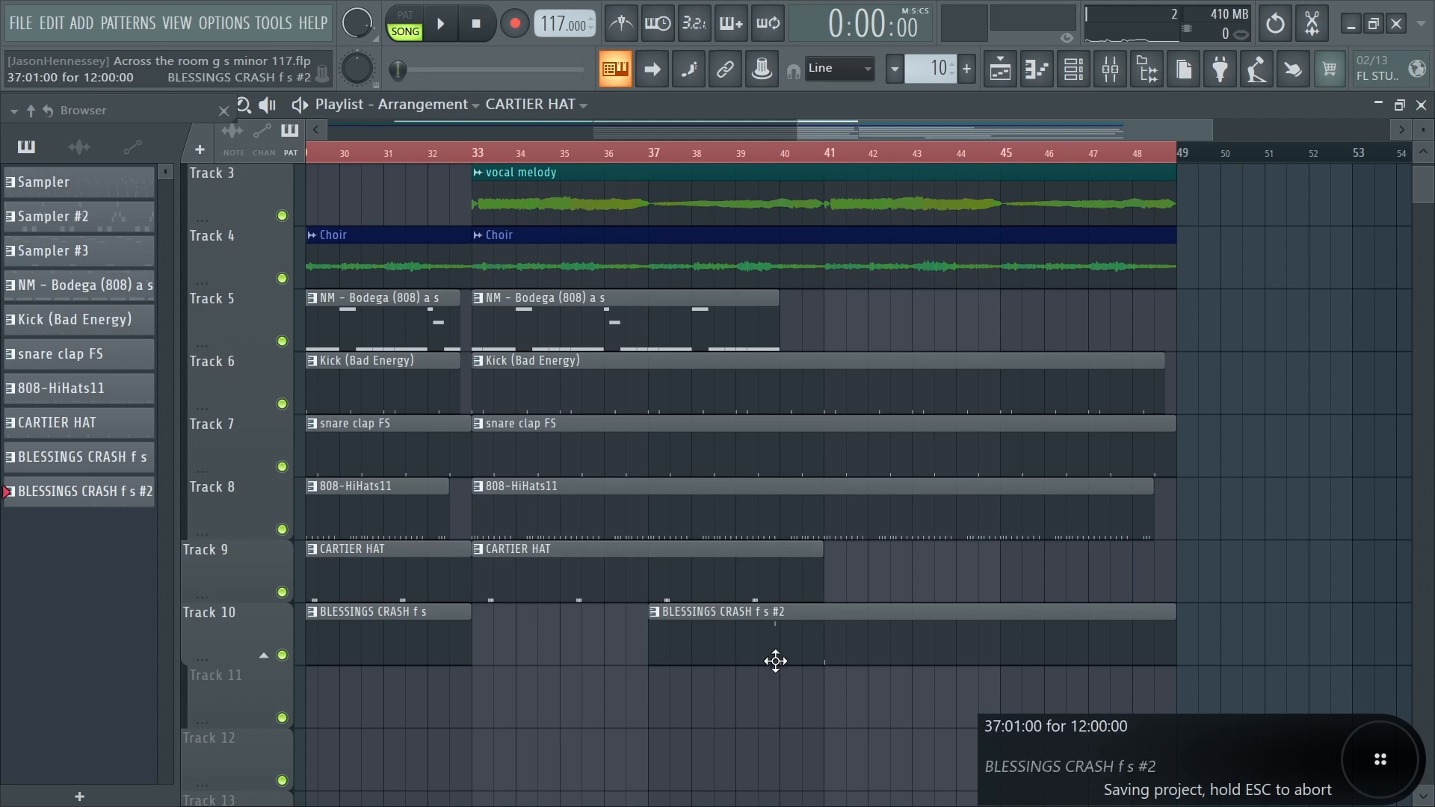
# - Slice the second 808-HiHats11 clip at bar 41 and about 41:09, and remove the short piece between the cuts
pyautogui.scroll(2, 832, 334)
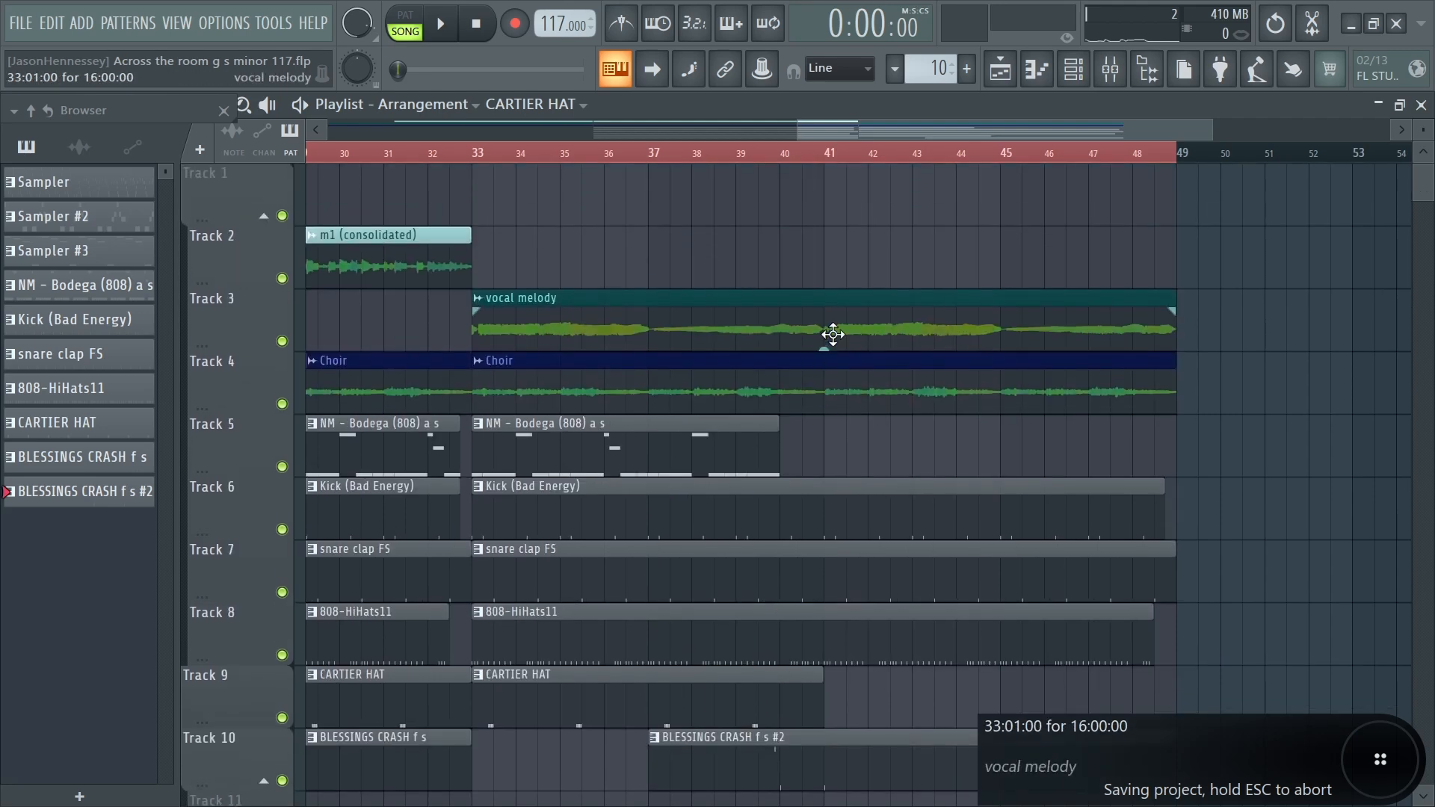
pyautogui.scroll(-4, 895, 330)
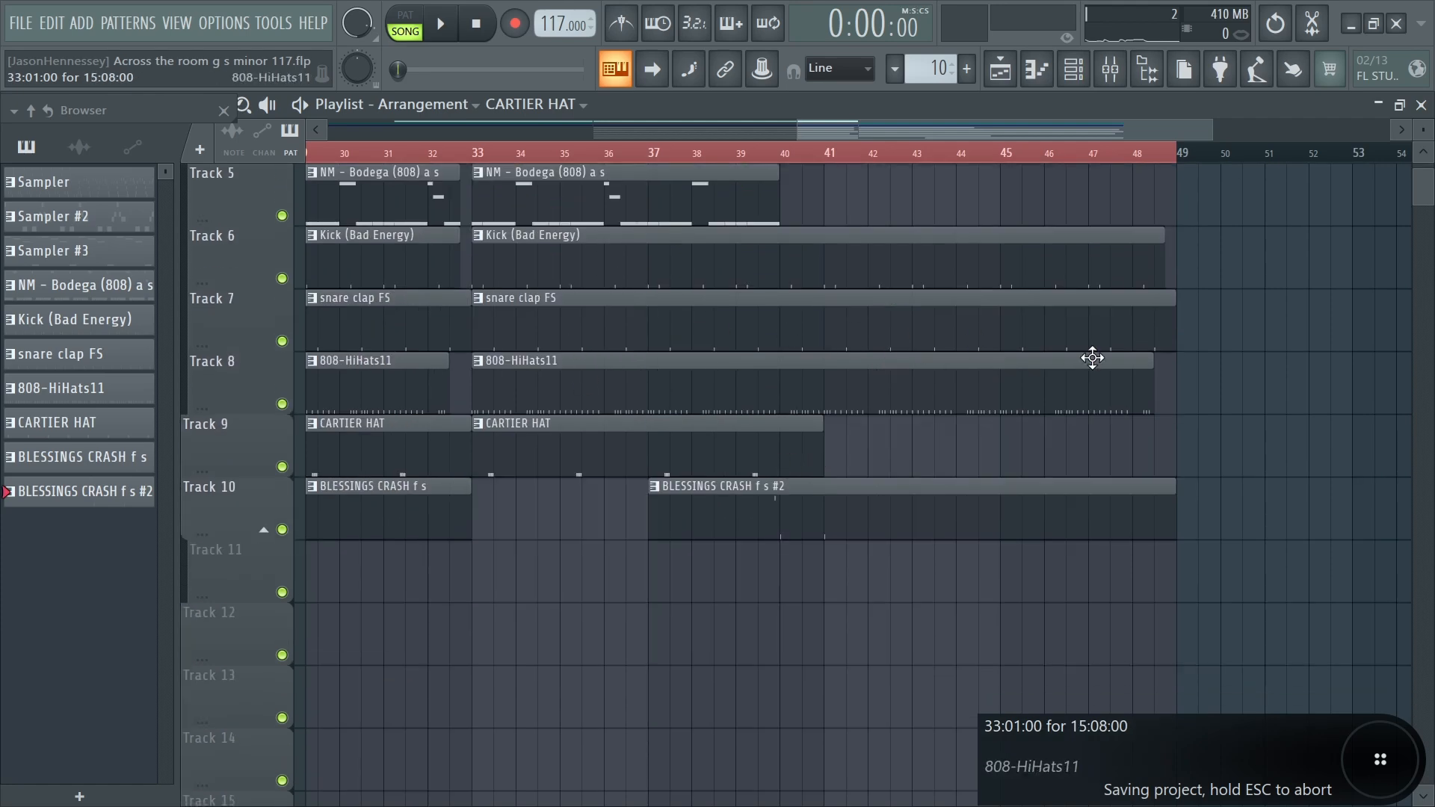
pyautogui.scroll(2, 1128, 411)
pyautogui.scroll(-1, 859, 486)
pyautogui.scroll(5, 830, 478)
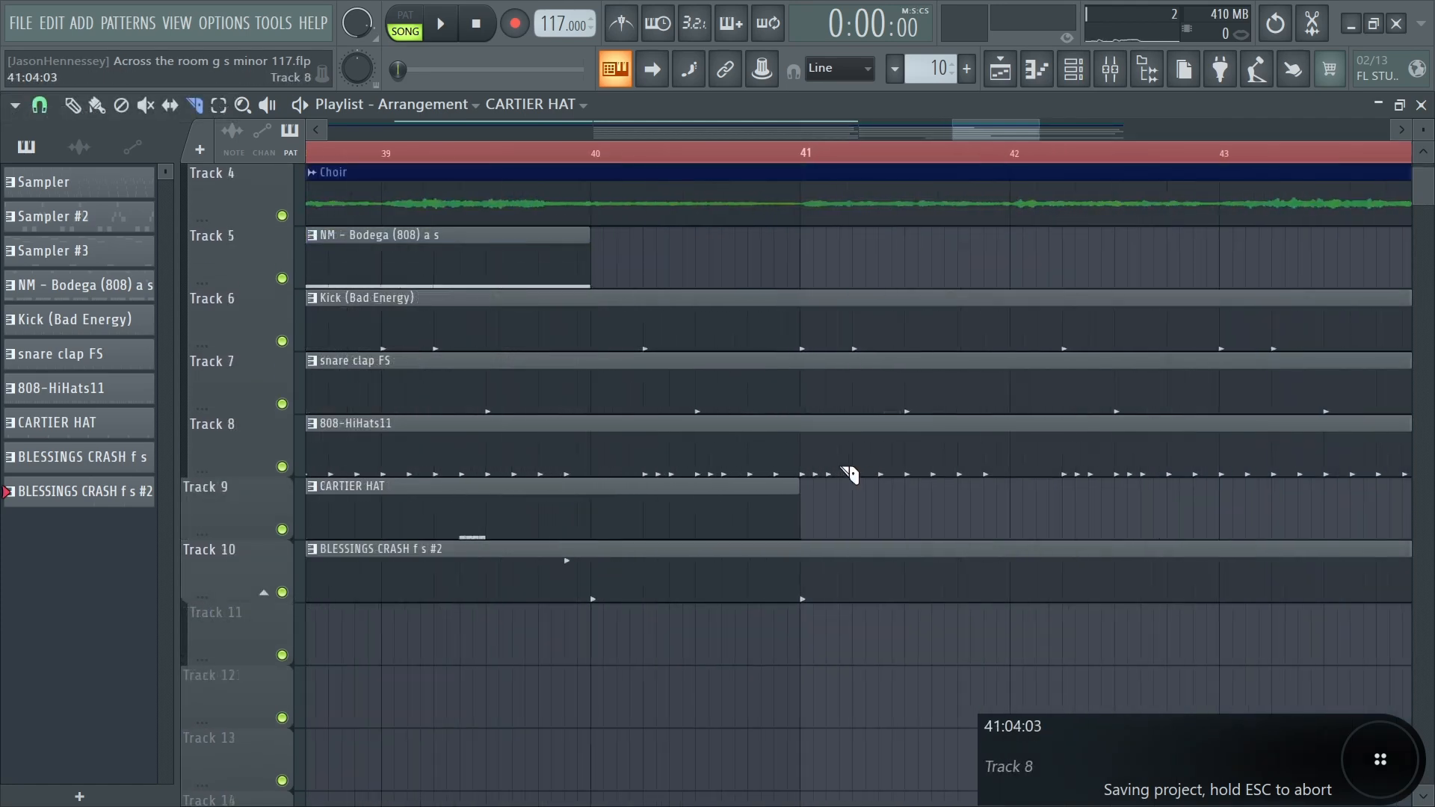
pyautogui.scroll(2, 829, 473)
pyautogui.scroll(2, 932, 469)
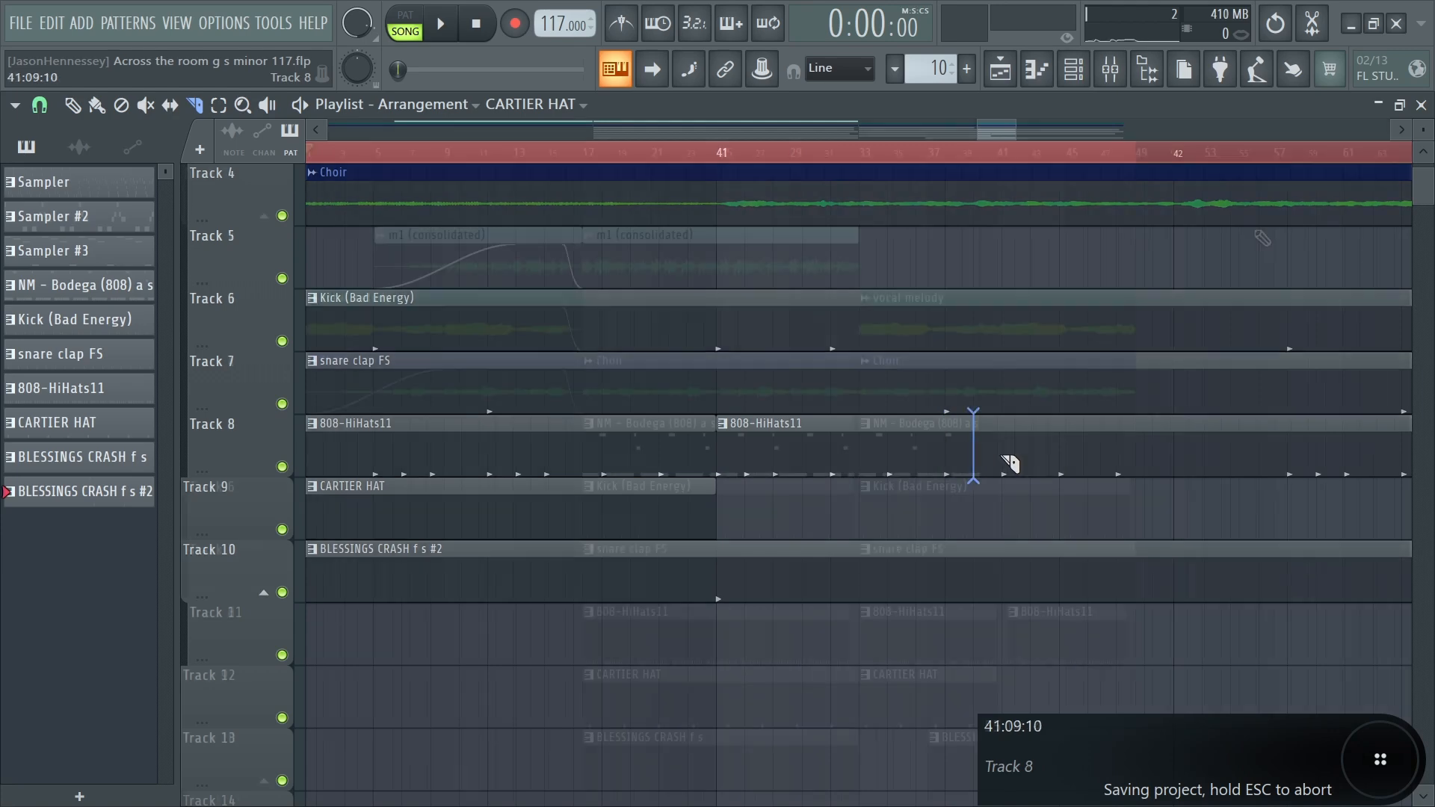
# - Copy all clips on every track between bars 17 and 49 so that the copy starts at bar 49
pyautogui.moveTo(1251, 254); pyautogui.dragTo(632, 799)
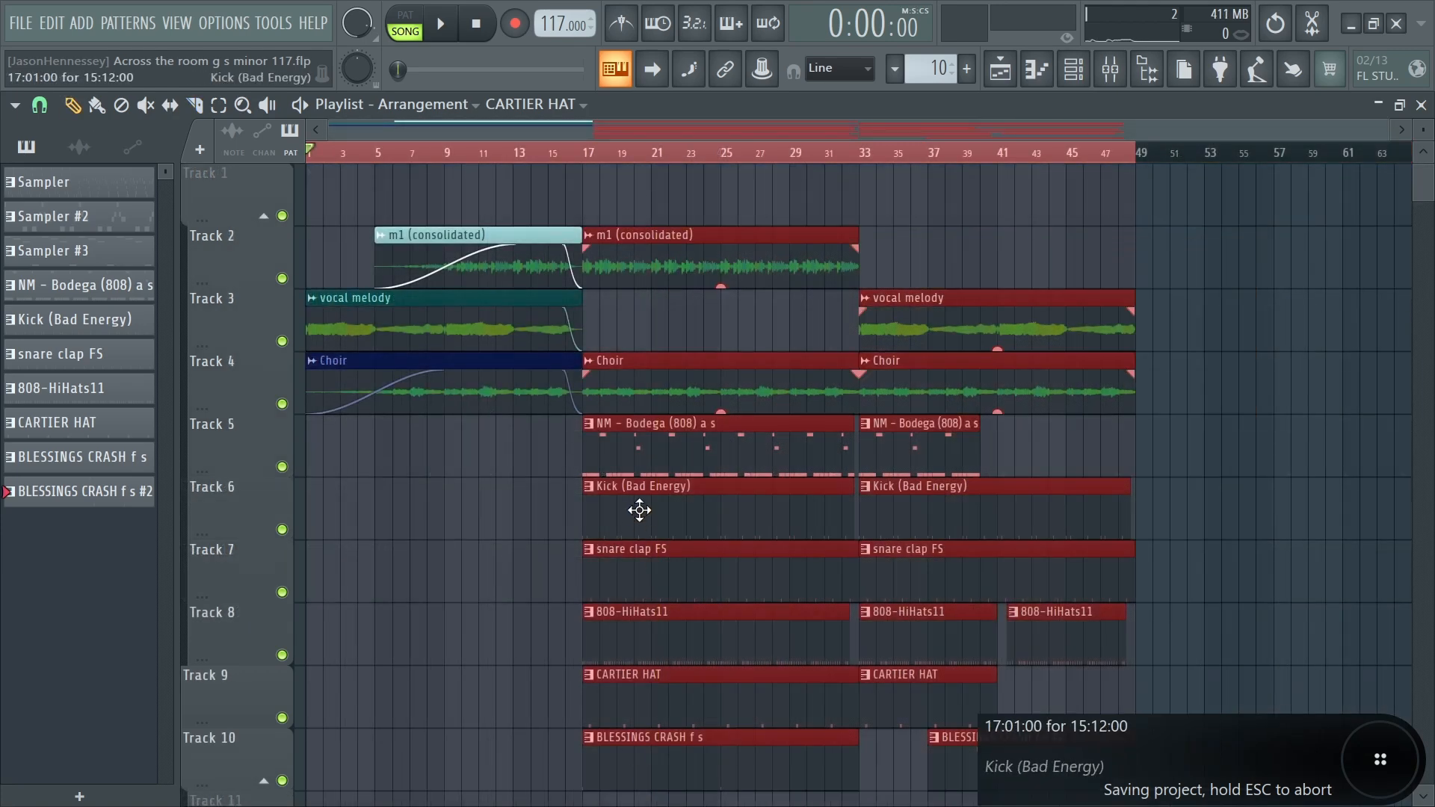
pyautogui.moveTo(639, 448); pyautogui.dragTo(1178, 448)
pyautogui.scroll(-2, 591, 478)
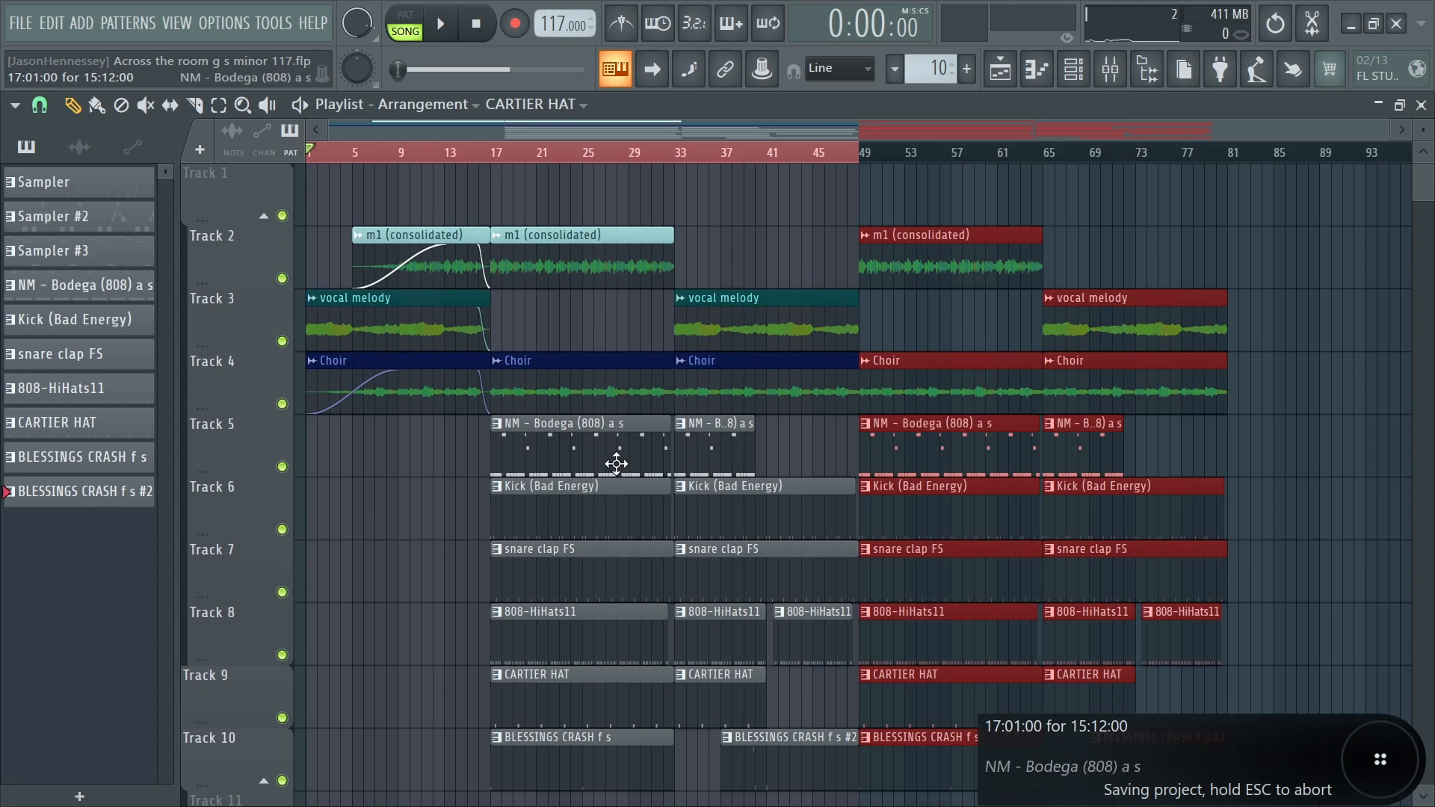
# - Play the extended arrangement from about bar 32 and save the project
pyautogui.hotkey('ctrl', 'a')
pyautogui.click(675, 155)
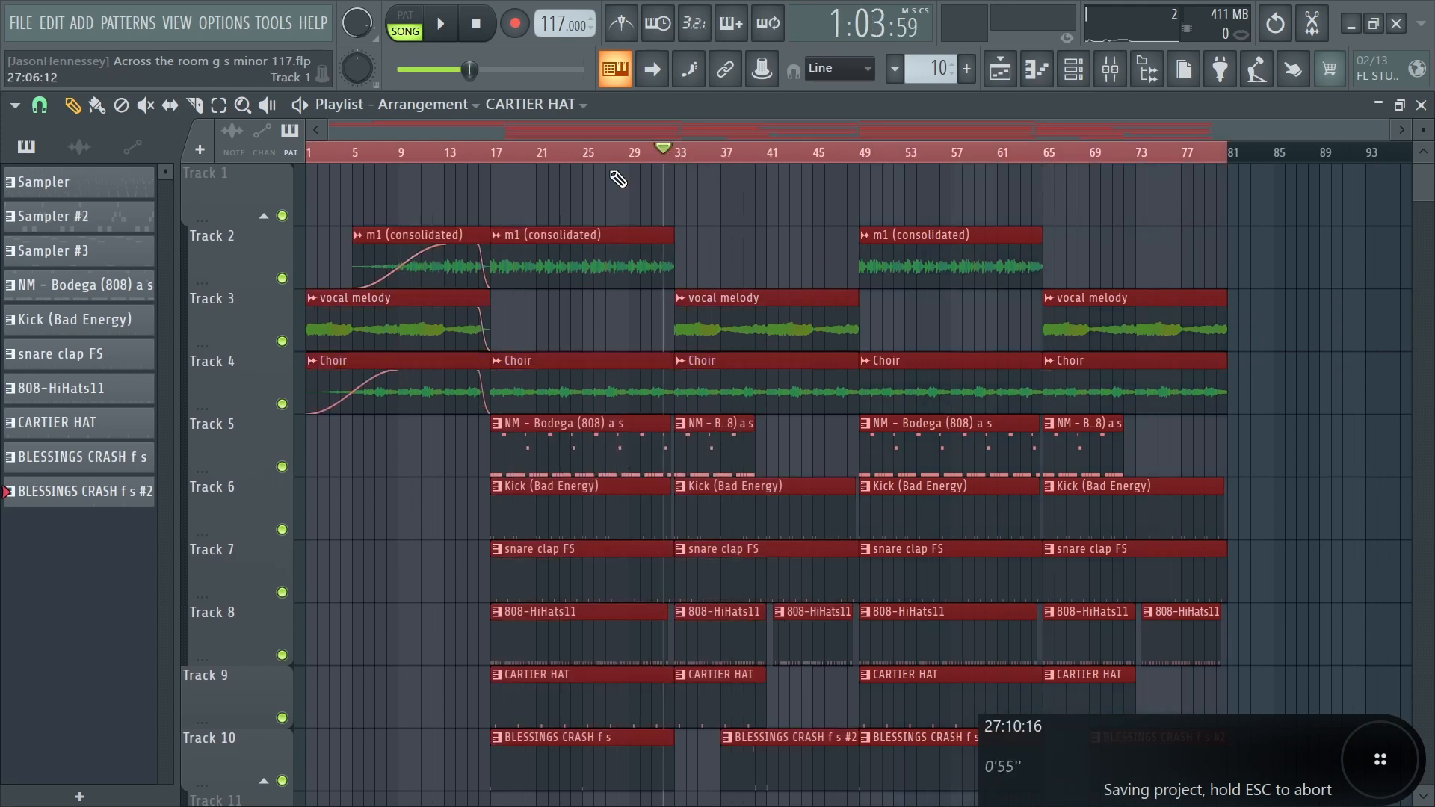
pyautogui.click(29, 25)
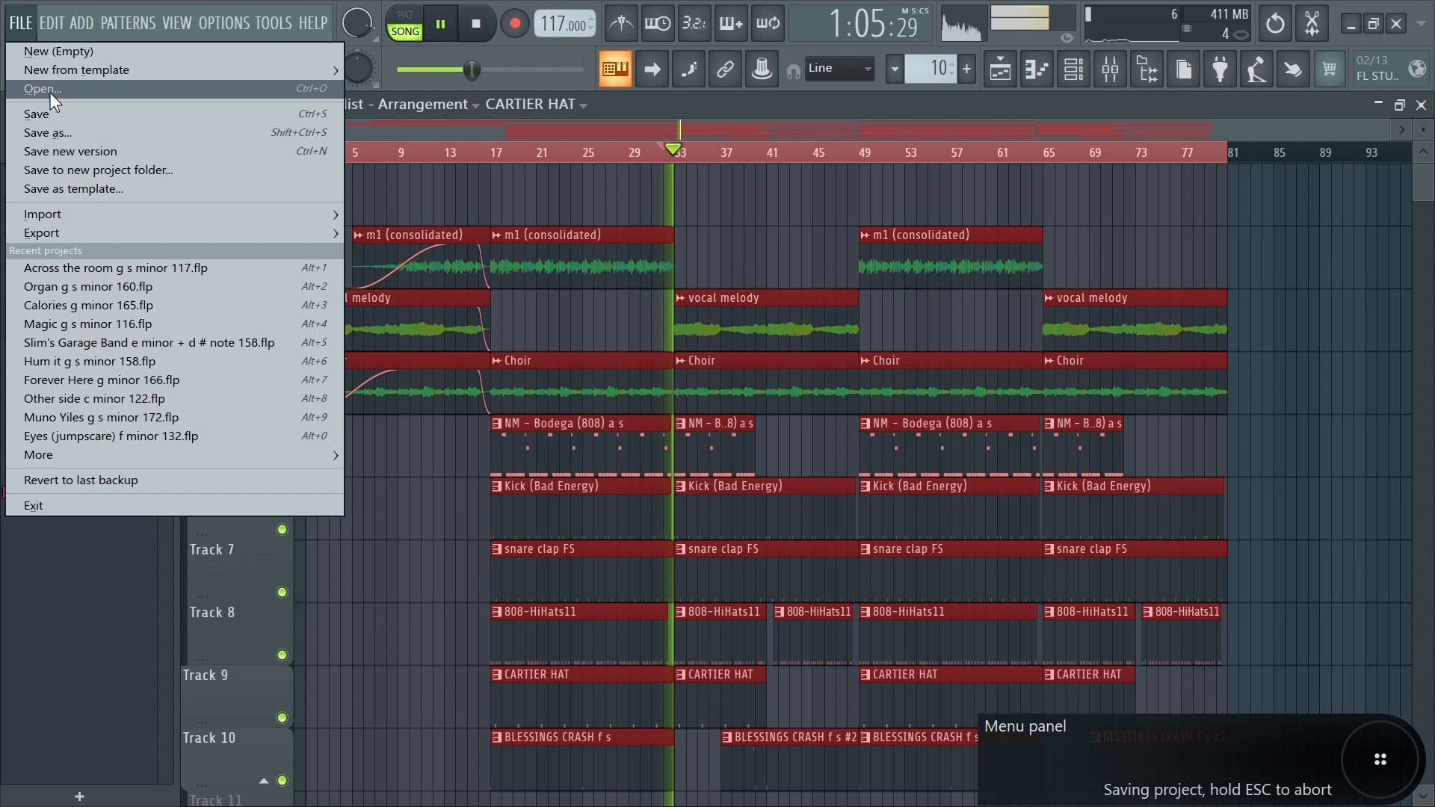
pyautogui.click(47, 110)
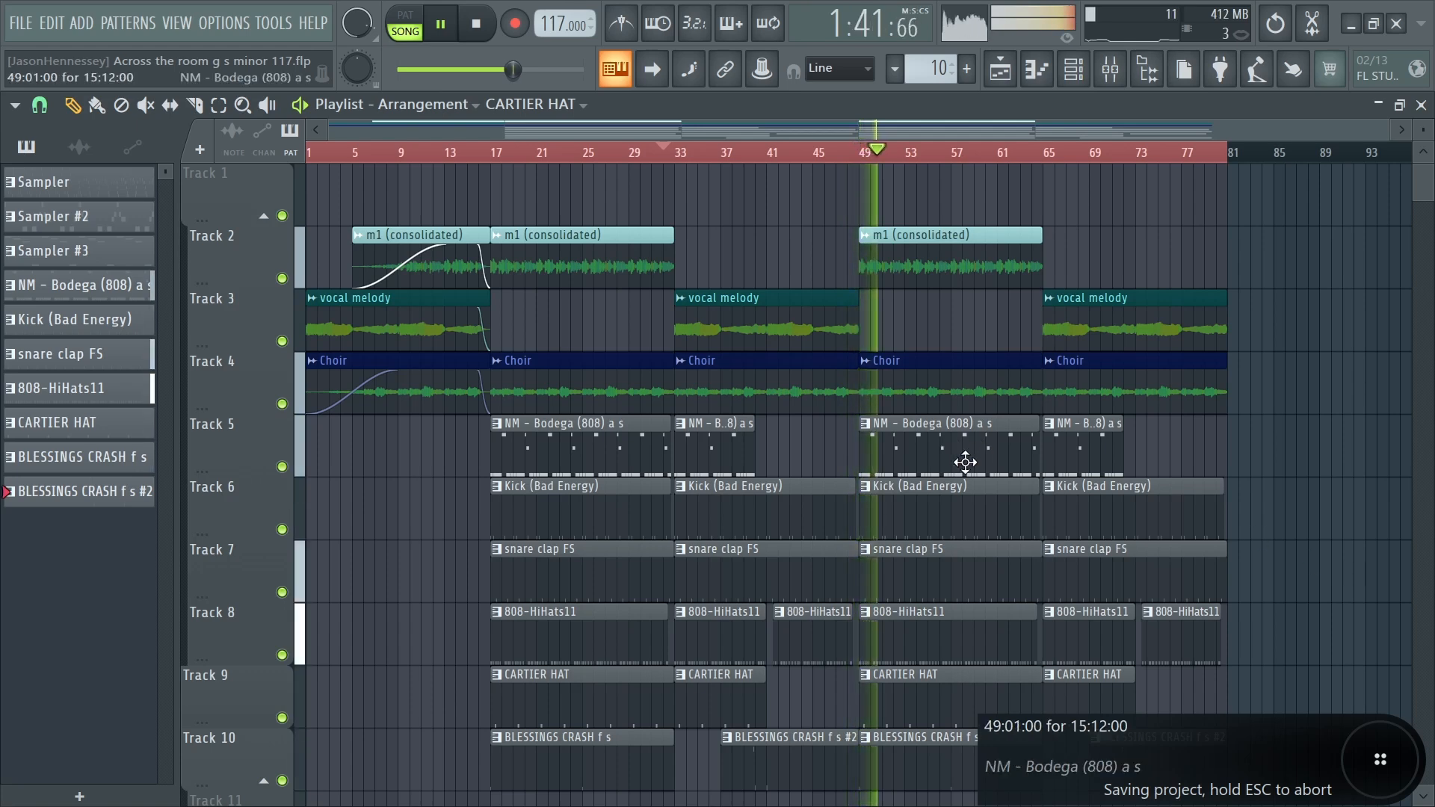
pyautogui.press('space')
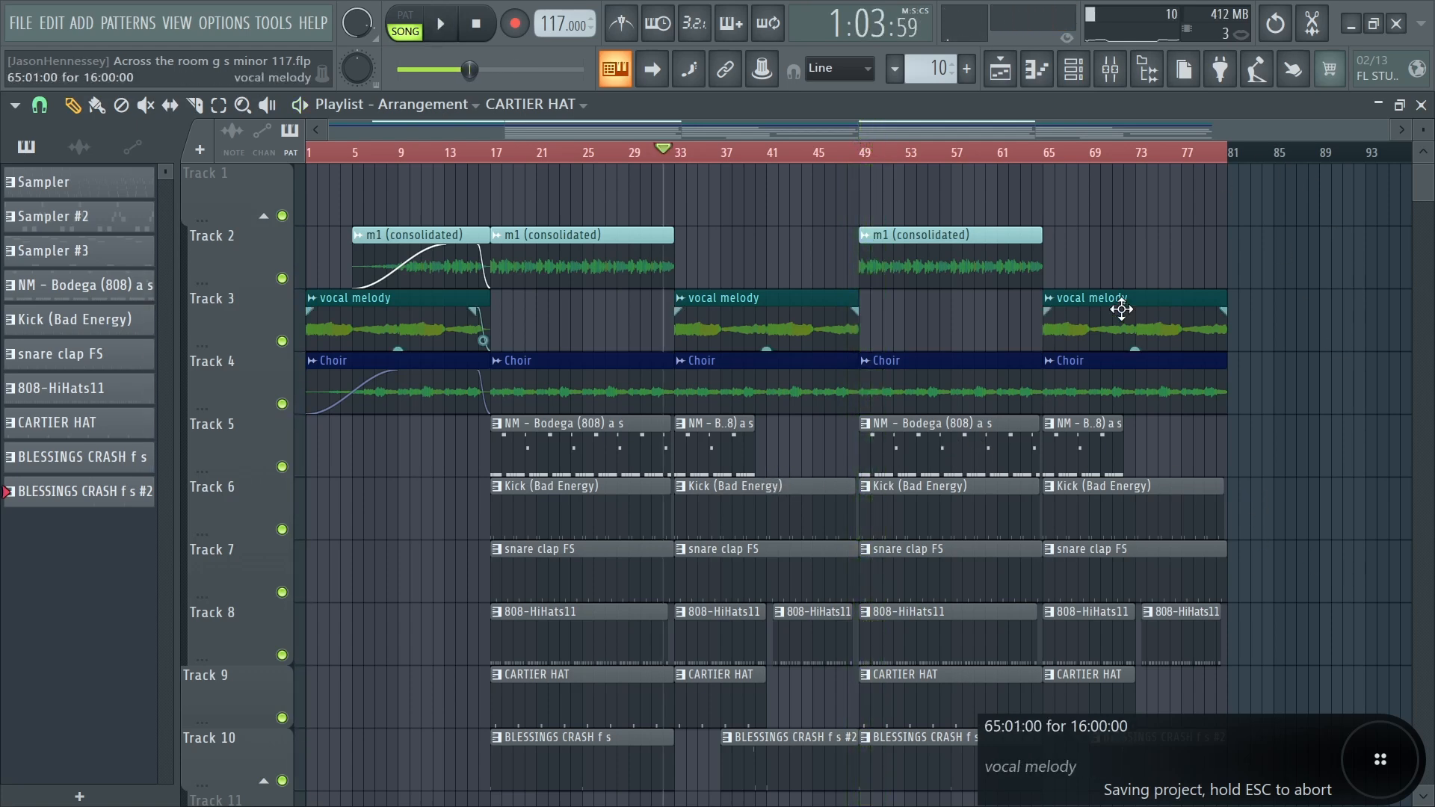
# - Copy the intro's m1 (consolidated), vocal melody and Choir clips to the end so the outro begins at bar 81
pyautogui.moveTo(417, 222); pyautogui.dragTo(1324, 270)
pyautogui.scroll(-1, 1343, 258)
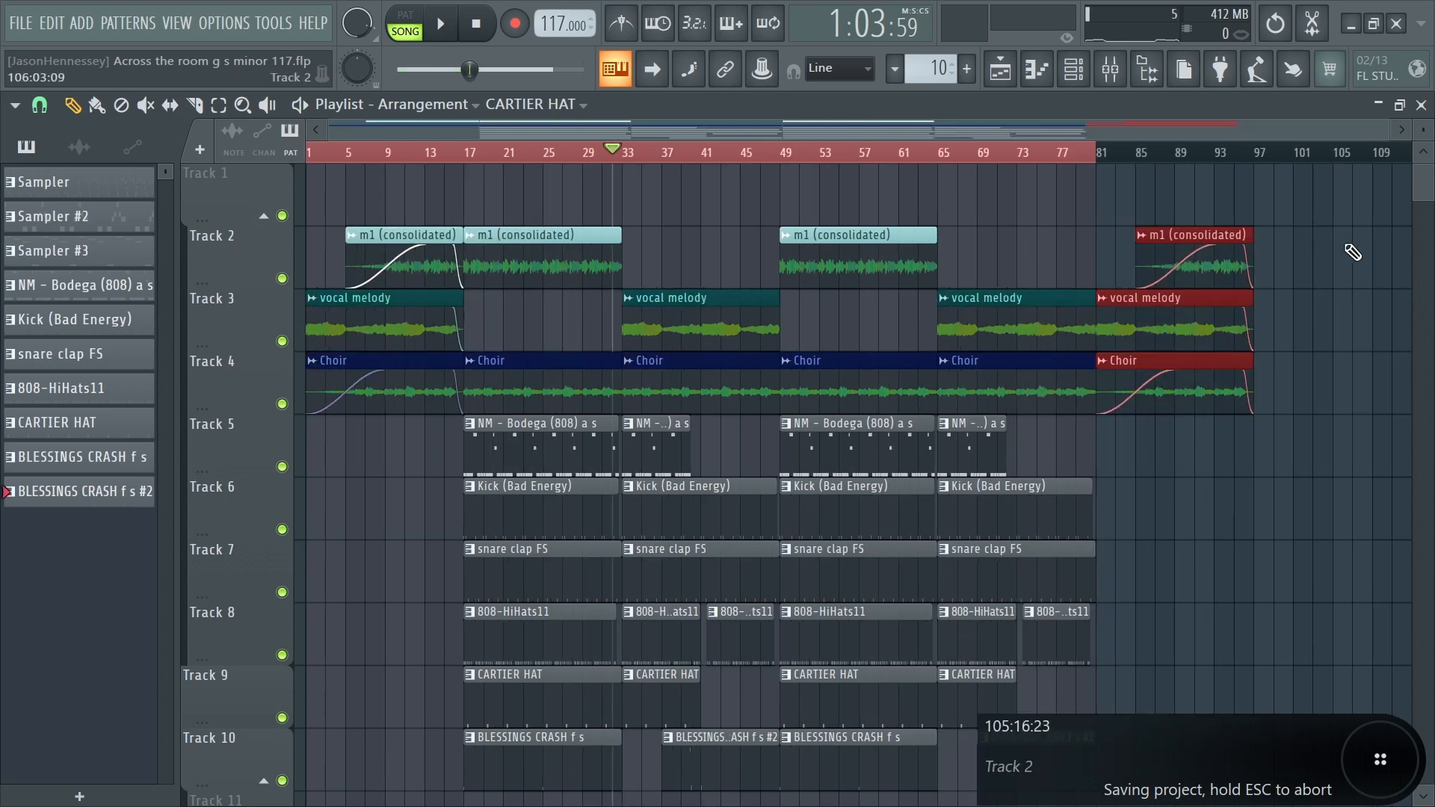
pyautogui.scroll(4, 1342, 258)
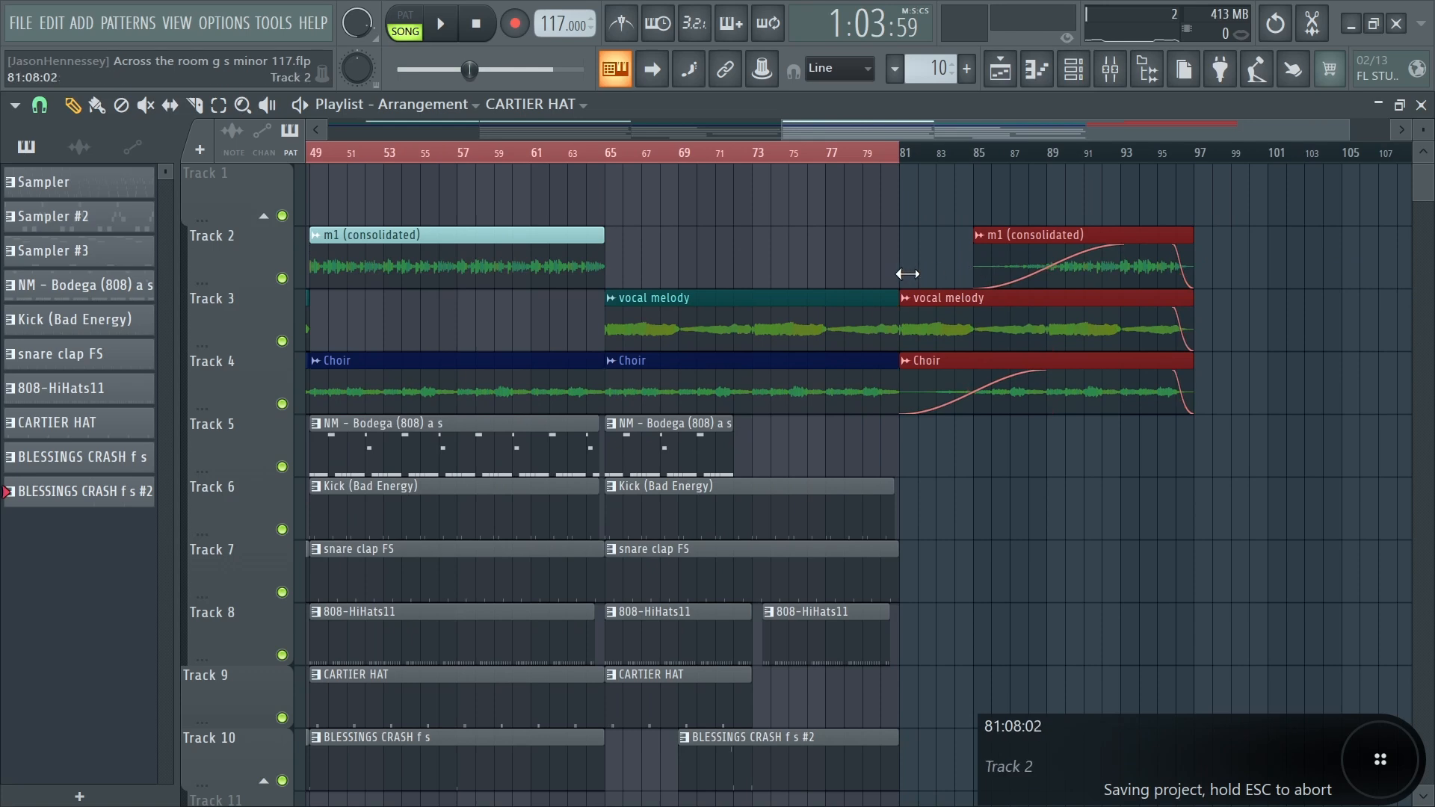
# - Extend the start of the outro's m1 (consolidated) clip back to bar 81 and remove the fades from the outro clips
pyautogui.hotkey('ctrl', 'd')
pyautogui.moveTo(976, 266); pyautogui.dragTo(897, 272)
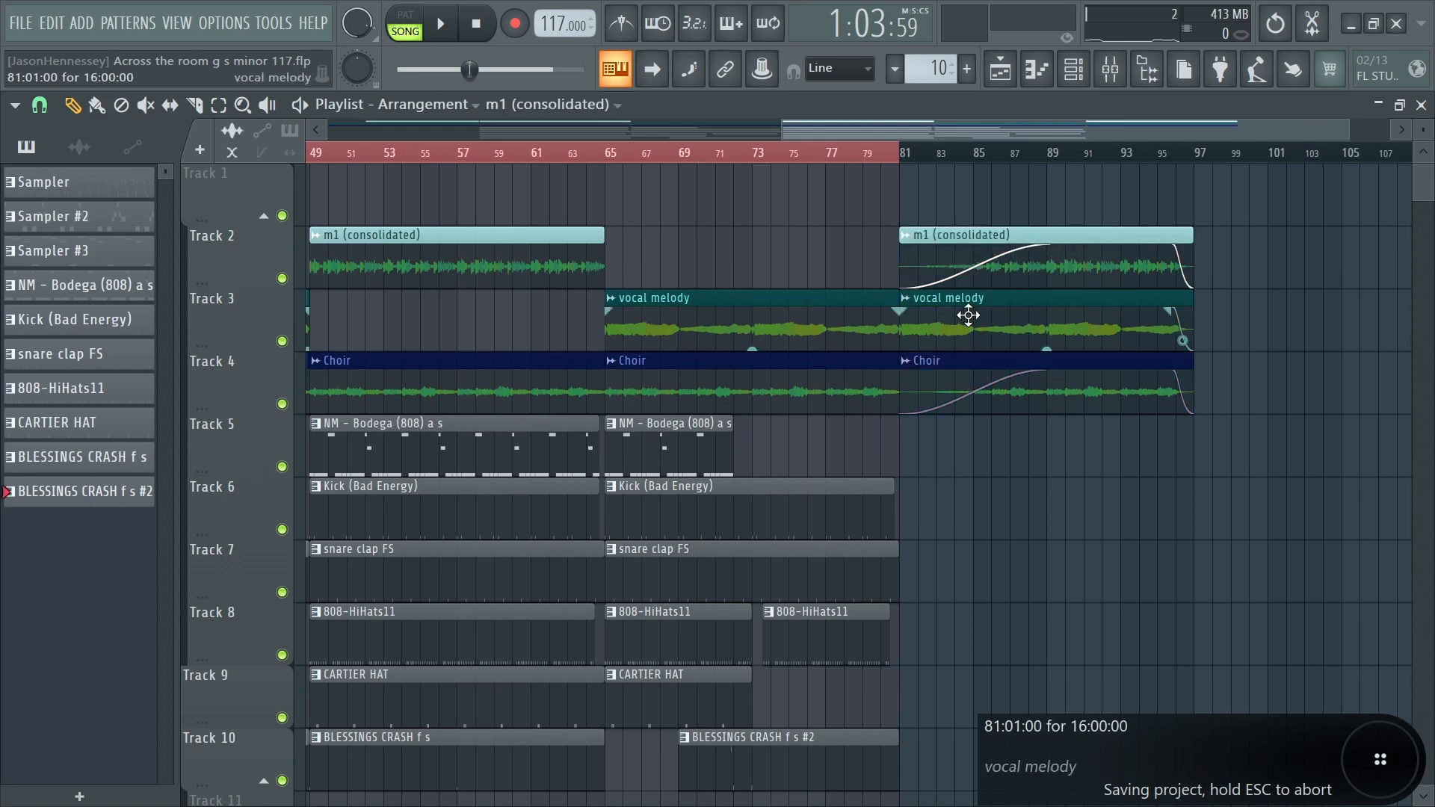
pyautogui.moveTo(1113, 206); pyautogui.dragTo(1103, 254)
pyautogui.keyDown('ctrl'); pyautogui.keyDown('shift'); pyautogui.click(1067, 372); pyautogui.keyUp('shift'); pyautogui.keyUp('ctrl')
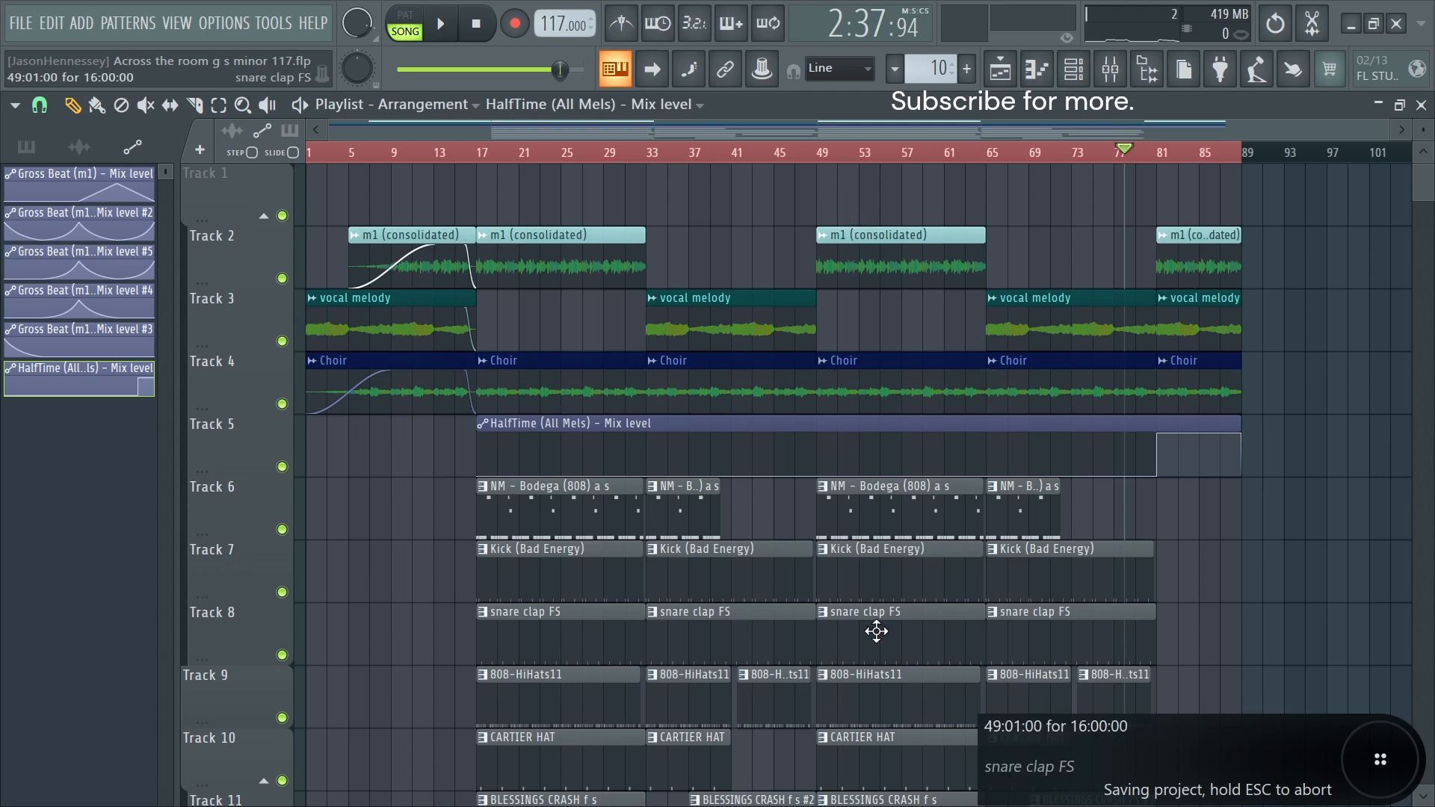
# - Highlight the outro clips from bar 81 together with the HalfTime (All Mels) - Mix level automation, and deselect them
pyautogui.moveTo(1288, 216); pyautogui.dragTo(1167, 435)
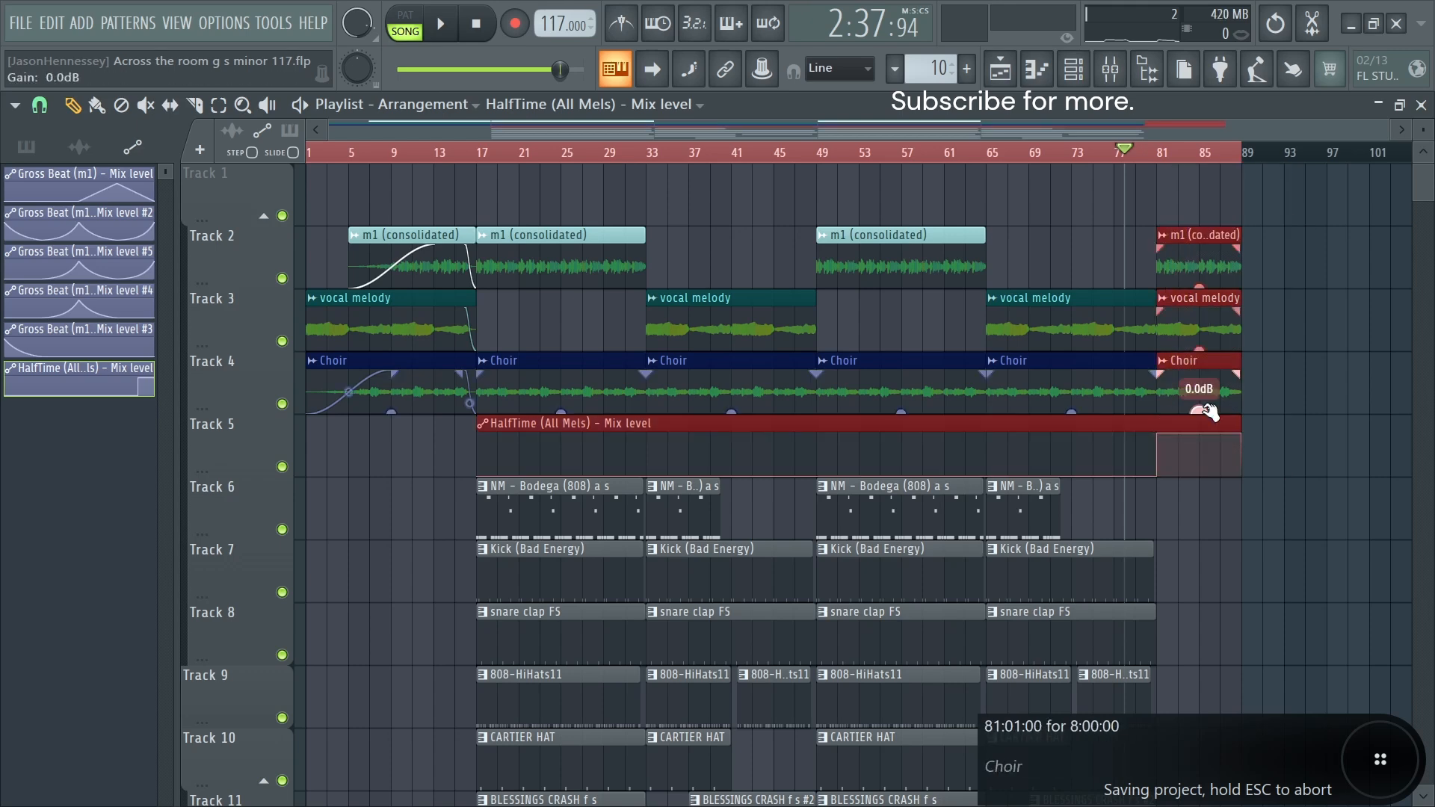
pyautogui.keyDown('ctrl'); pyautogui.click(1345, 342); pyautogui.keyUp('ctrl')
pyautogui.moveTo(1249, 208); pyautogui.dragTo(1177, 408)
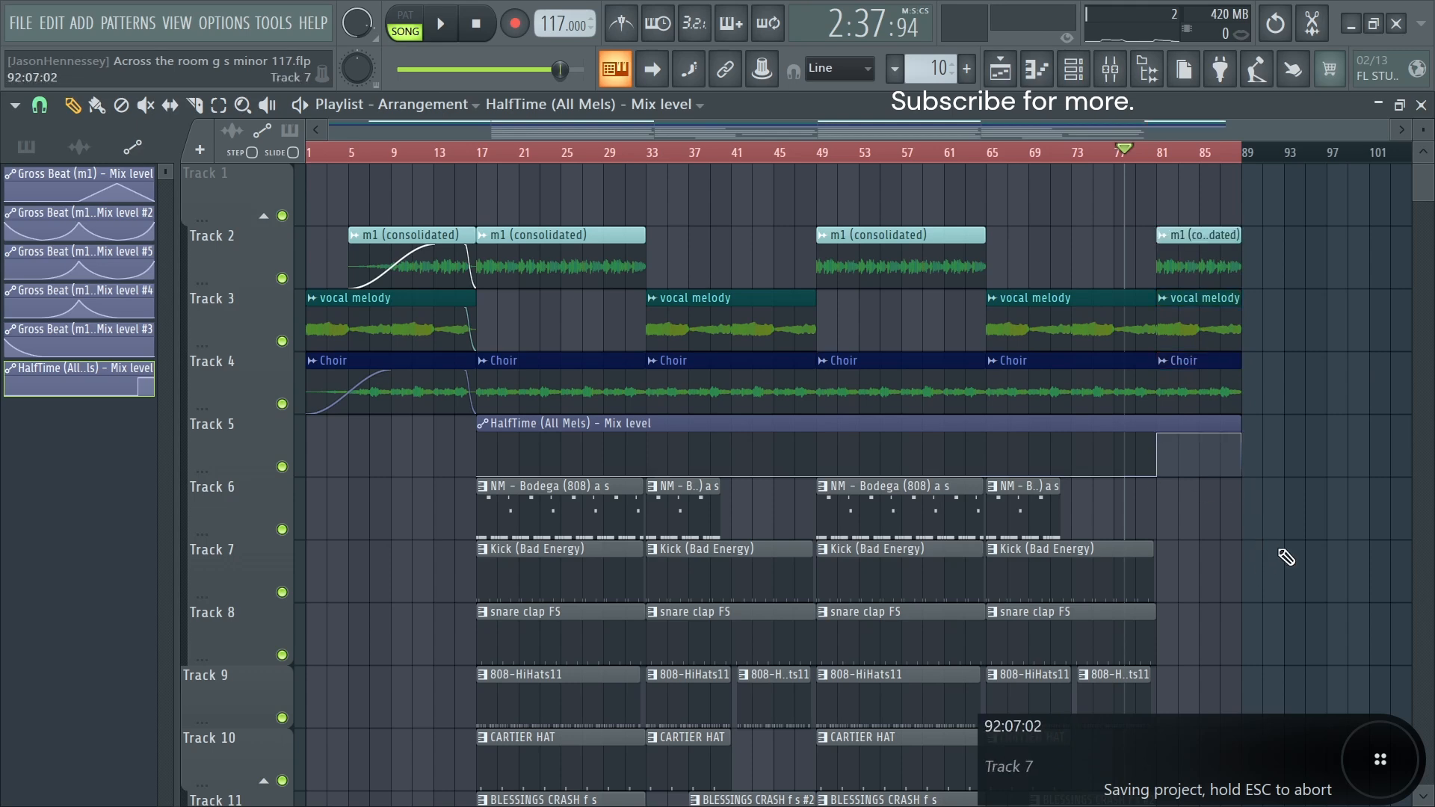
# - Look over the lower tracks of the arrangement and save the project
pyautogui.scroll(-3, 1282, 553)
pyautogui.scroll(3, 1290, 548)
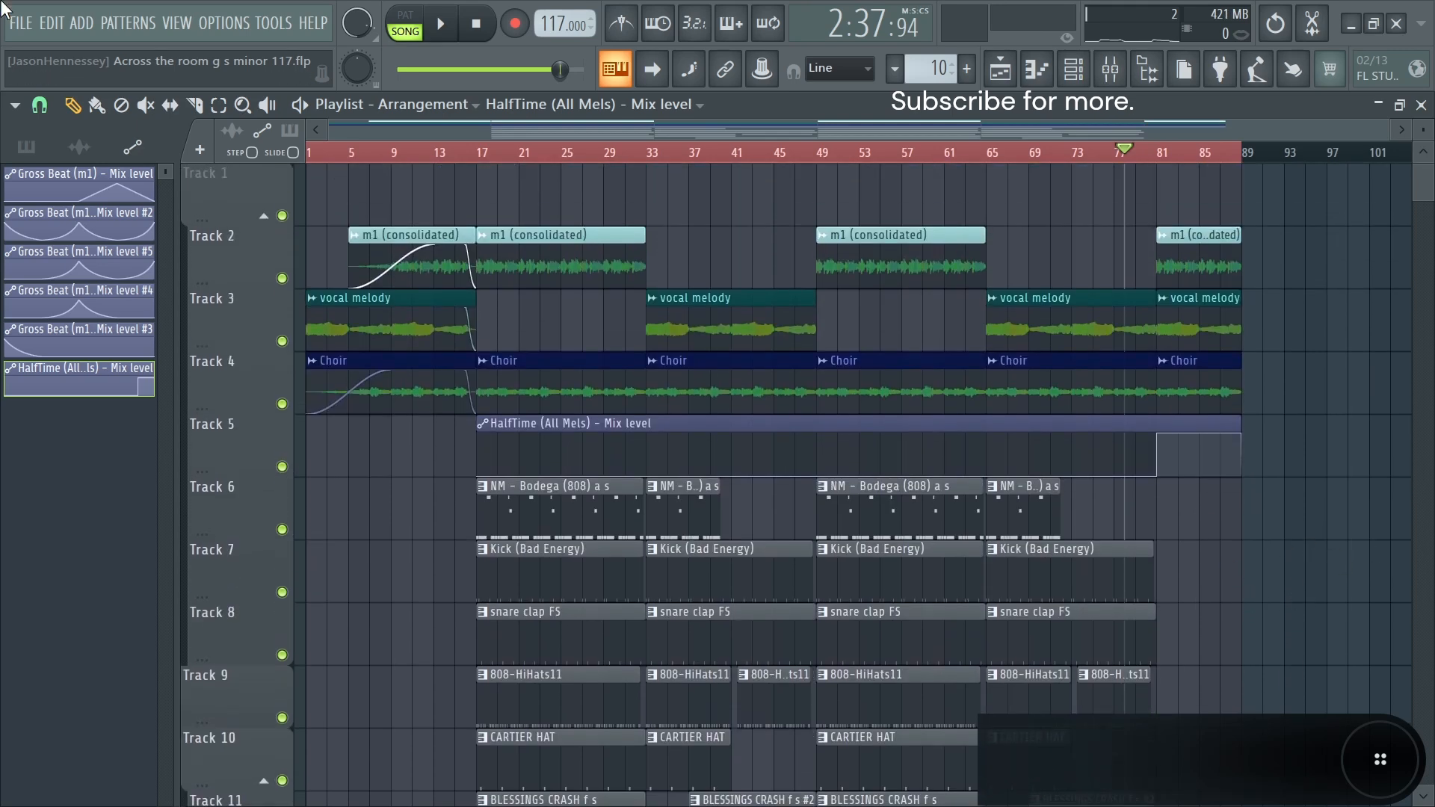
pyautogui.click(20, 29)
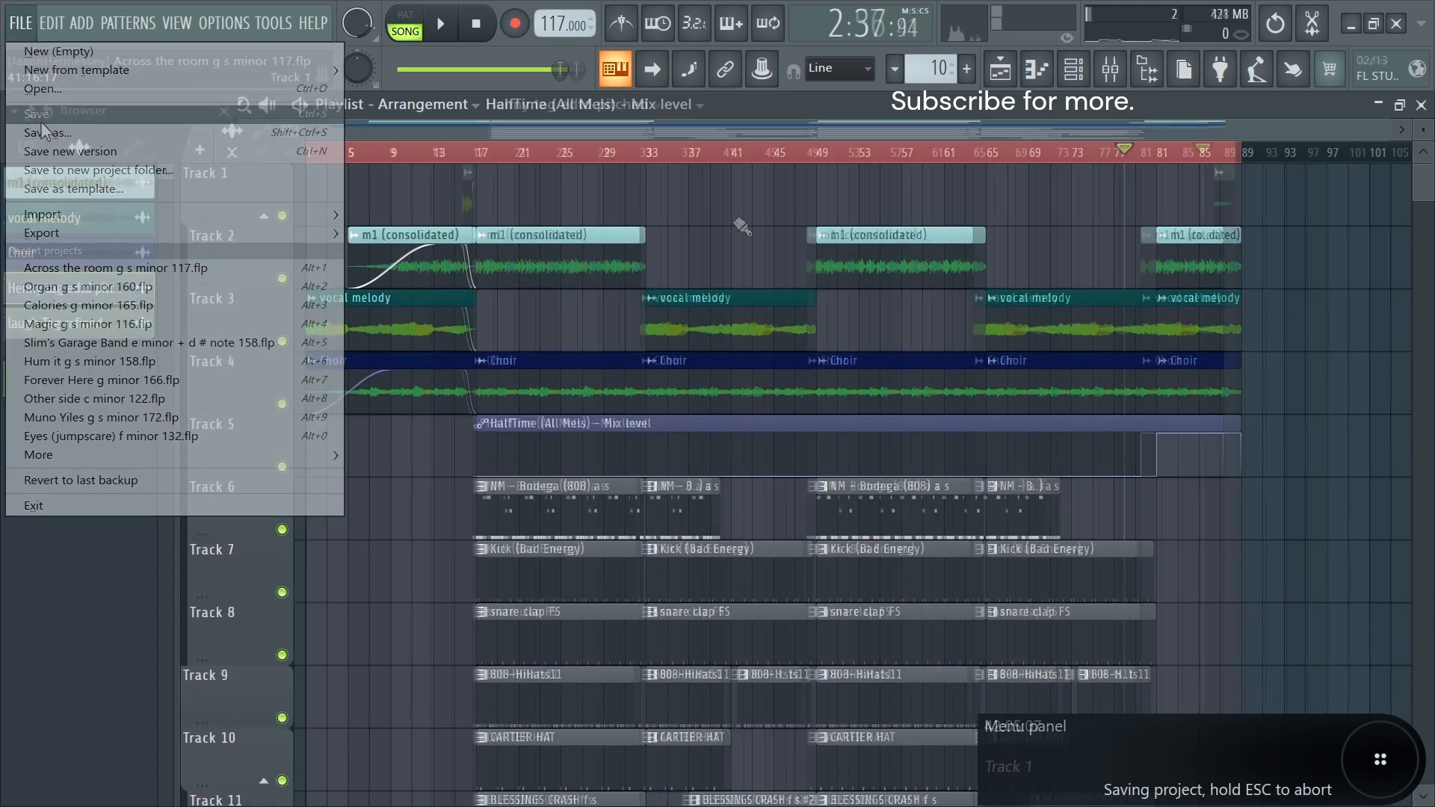
# - Open the mixer and view the effects loaded on the Master and All Mels tracks
pyautogui.click(1073, 69)
pyautogui.click(1110, 69)
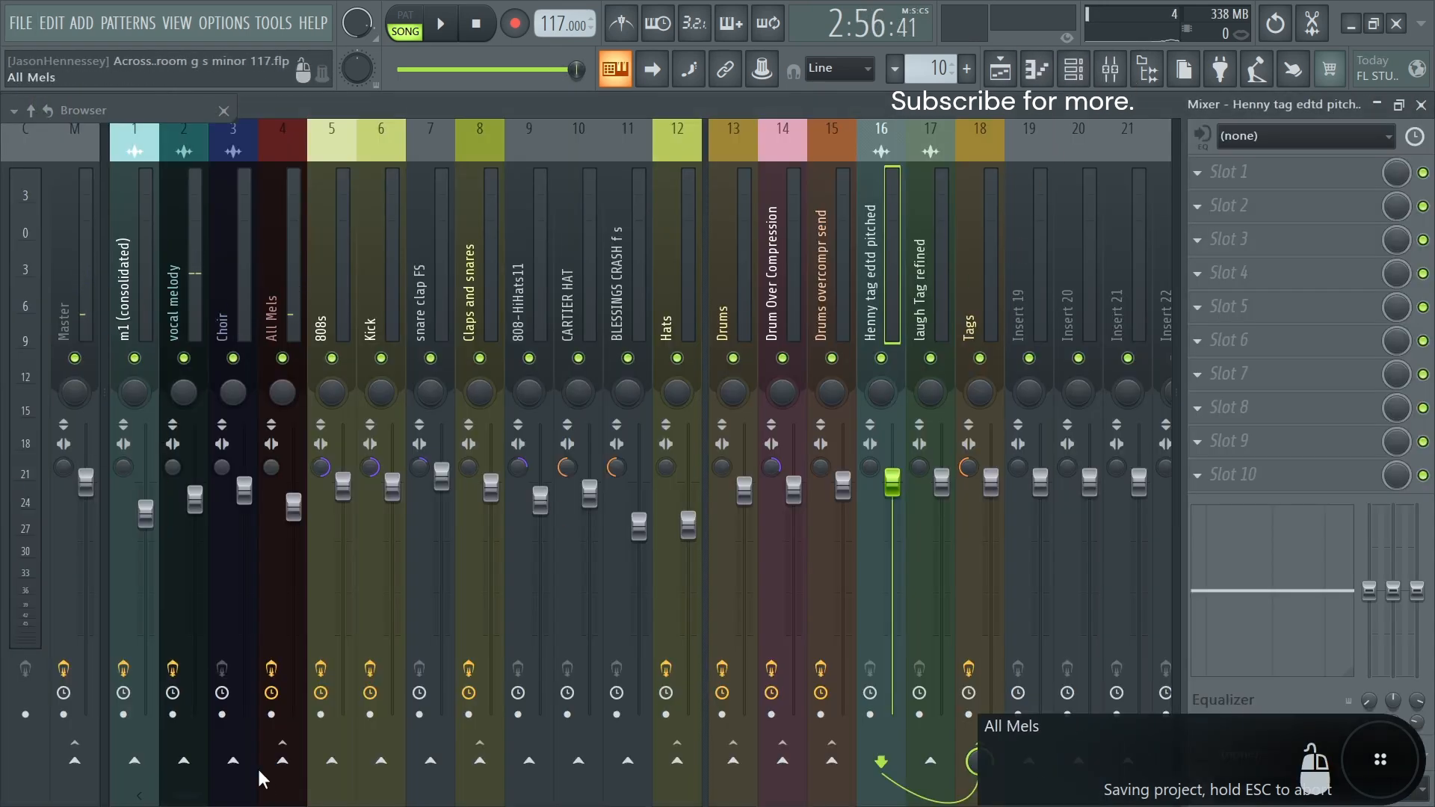
pyautogui.click(83, 275)
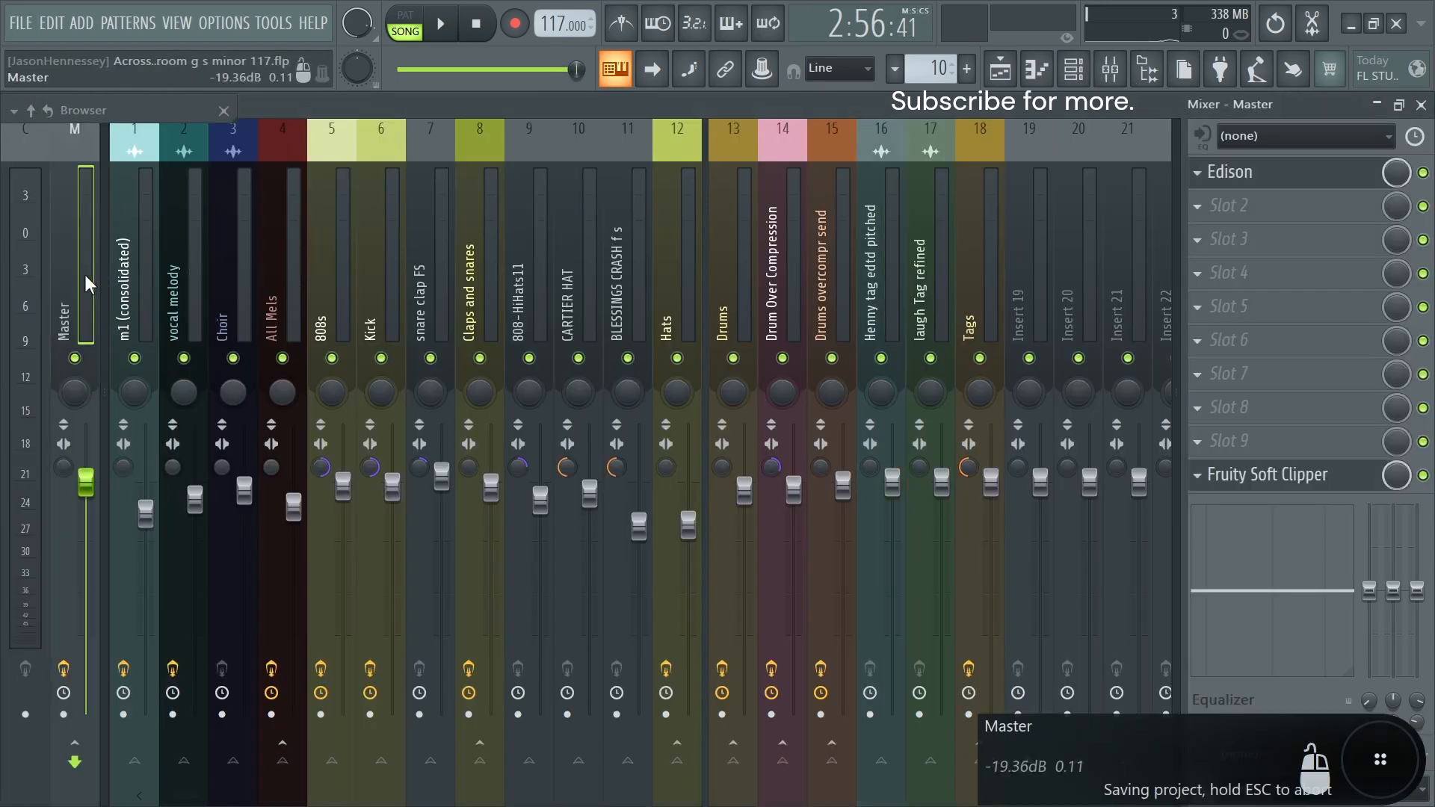
pyautogui.click(288, 311)
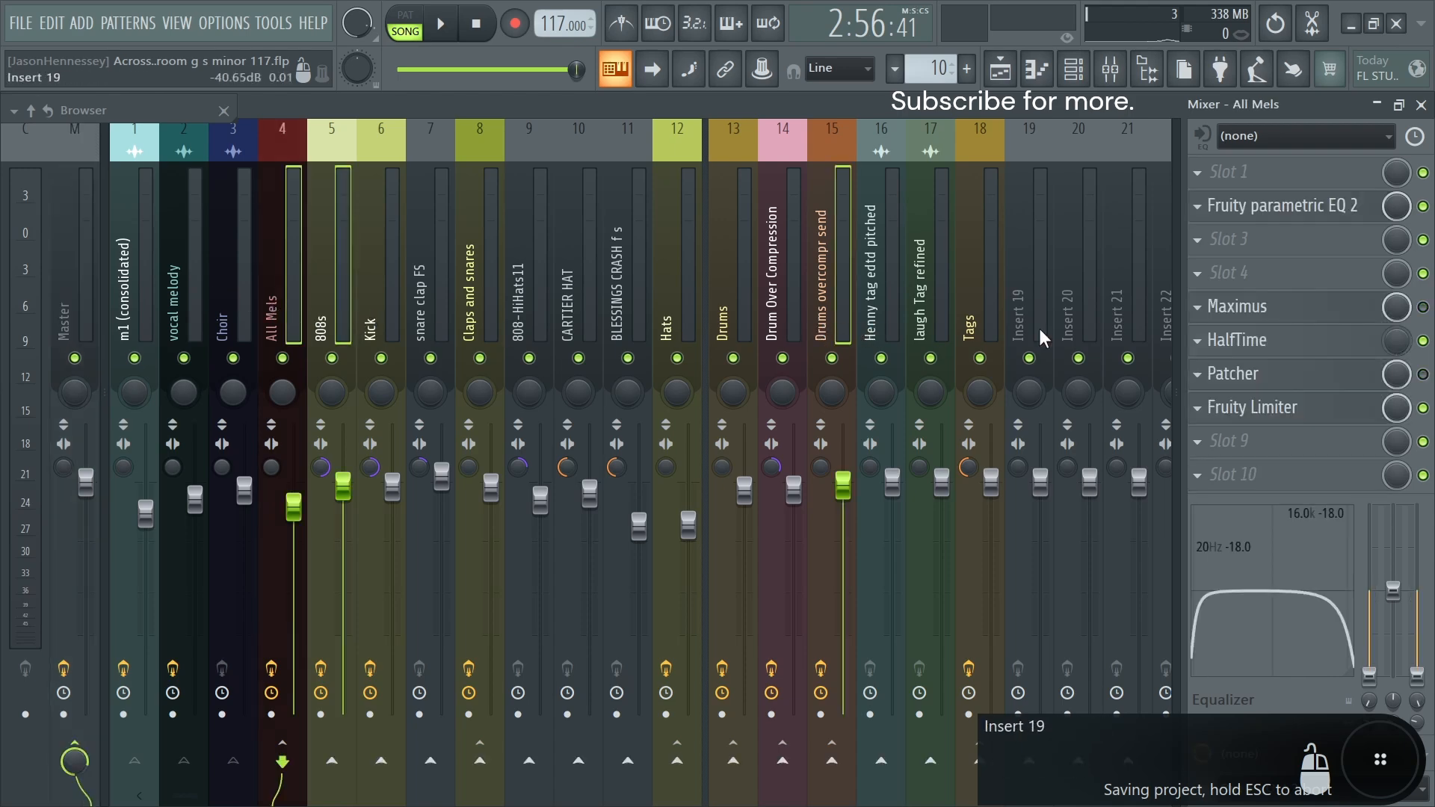
# - Load the Pre Master Chain mixer track state onto the empty Insert 19 track
pyautogui.click(1021, 241)
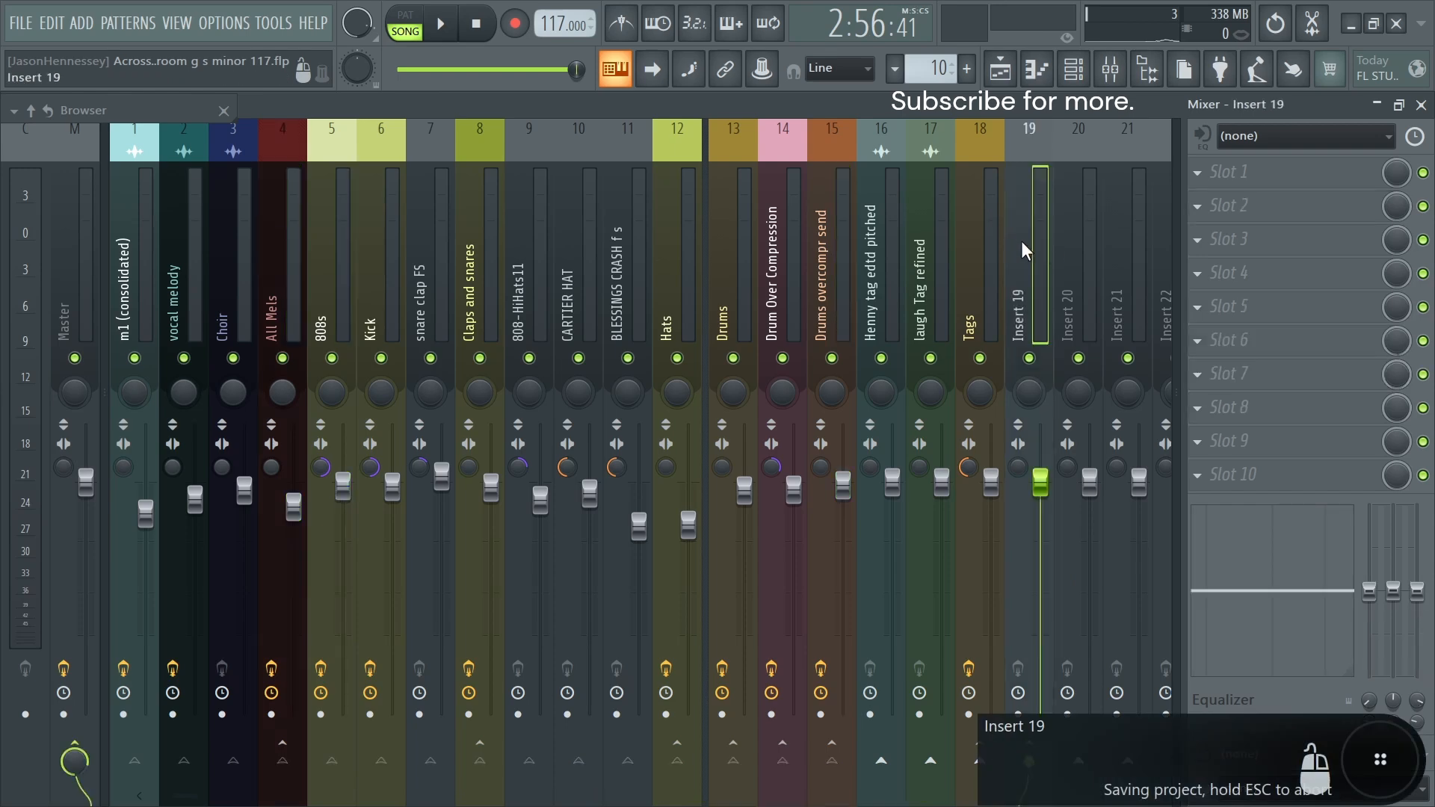
pyautogui.rightClick(1046, 239)
pyautogui.moveTo(1119, 267)
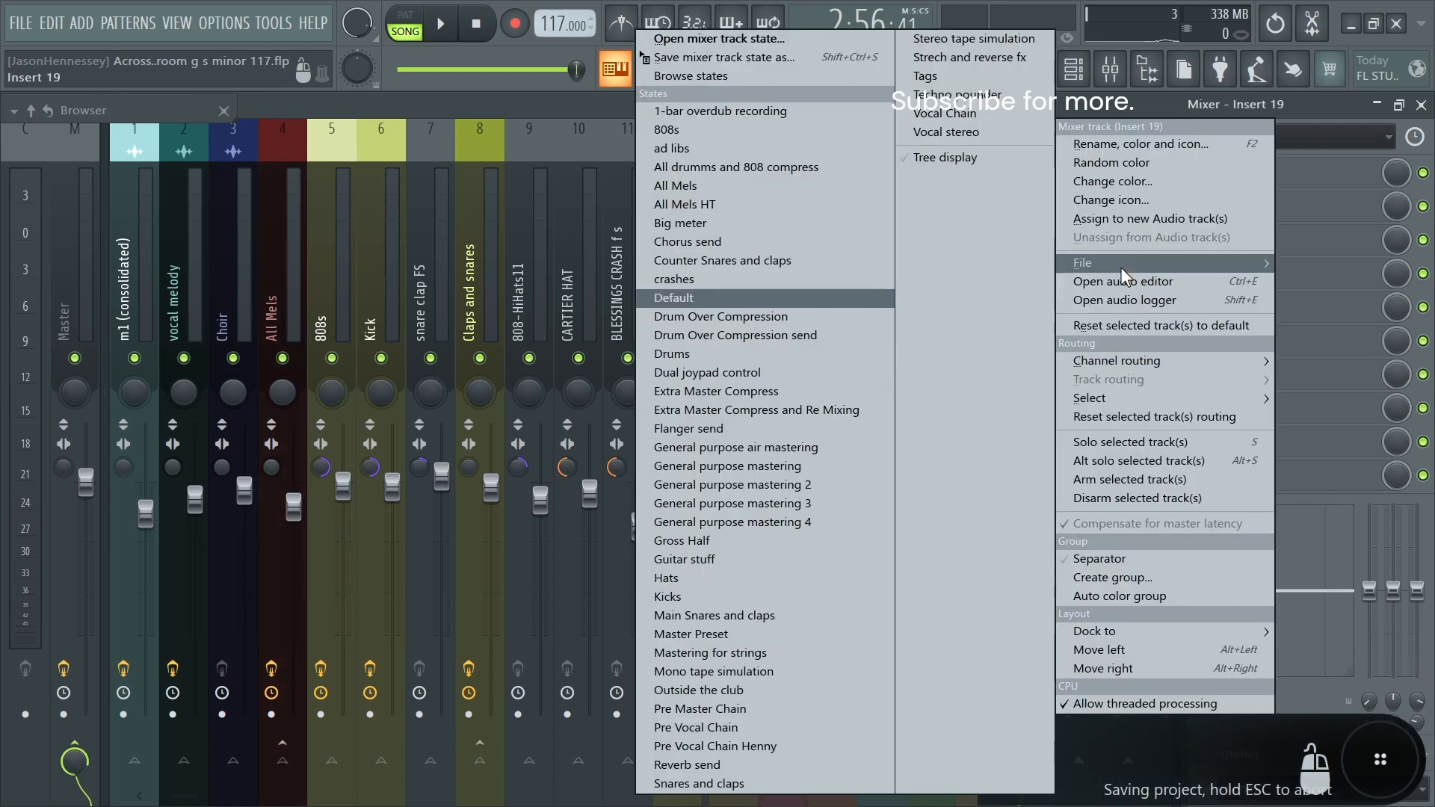
pyautogui.click(735, 707)
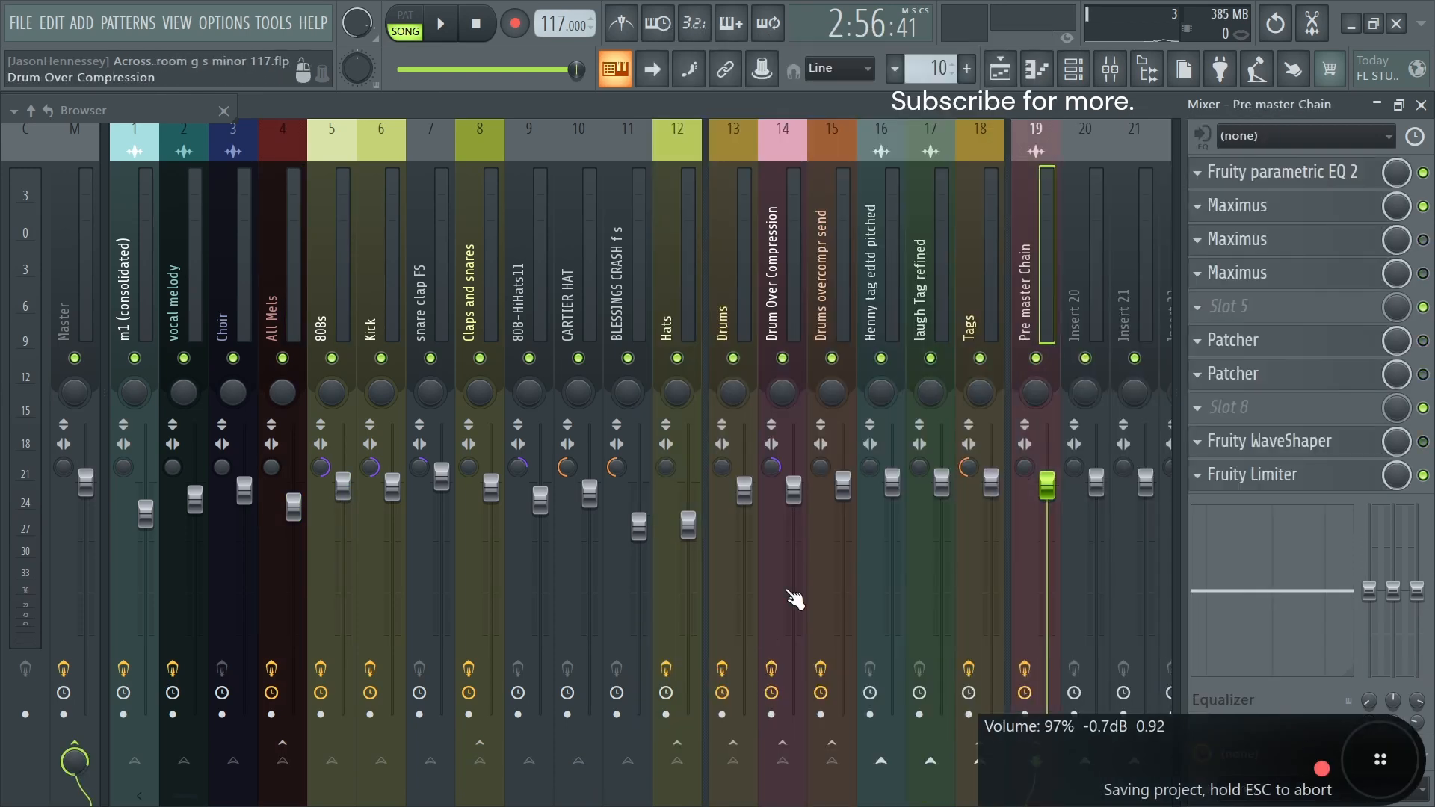
# - Check the Pre master Chain's Fruity parametric EQ 2 during playback, close it and save the project
pyautogui.click(1337, 179)
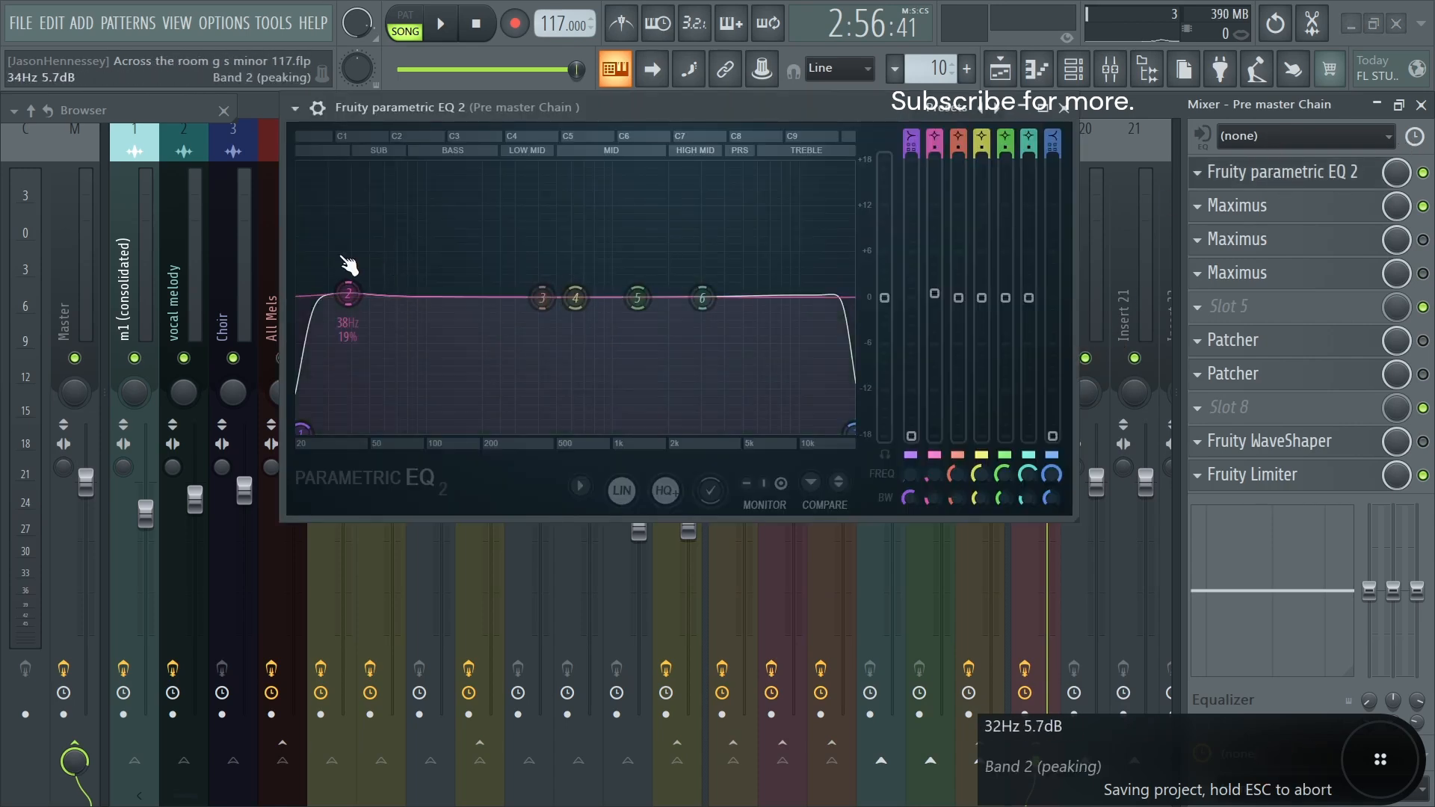
pyautogui.press('space')
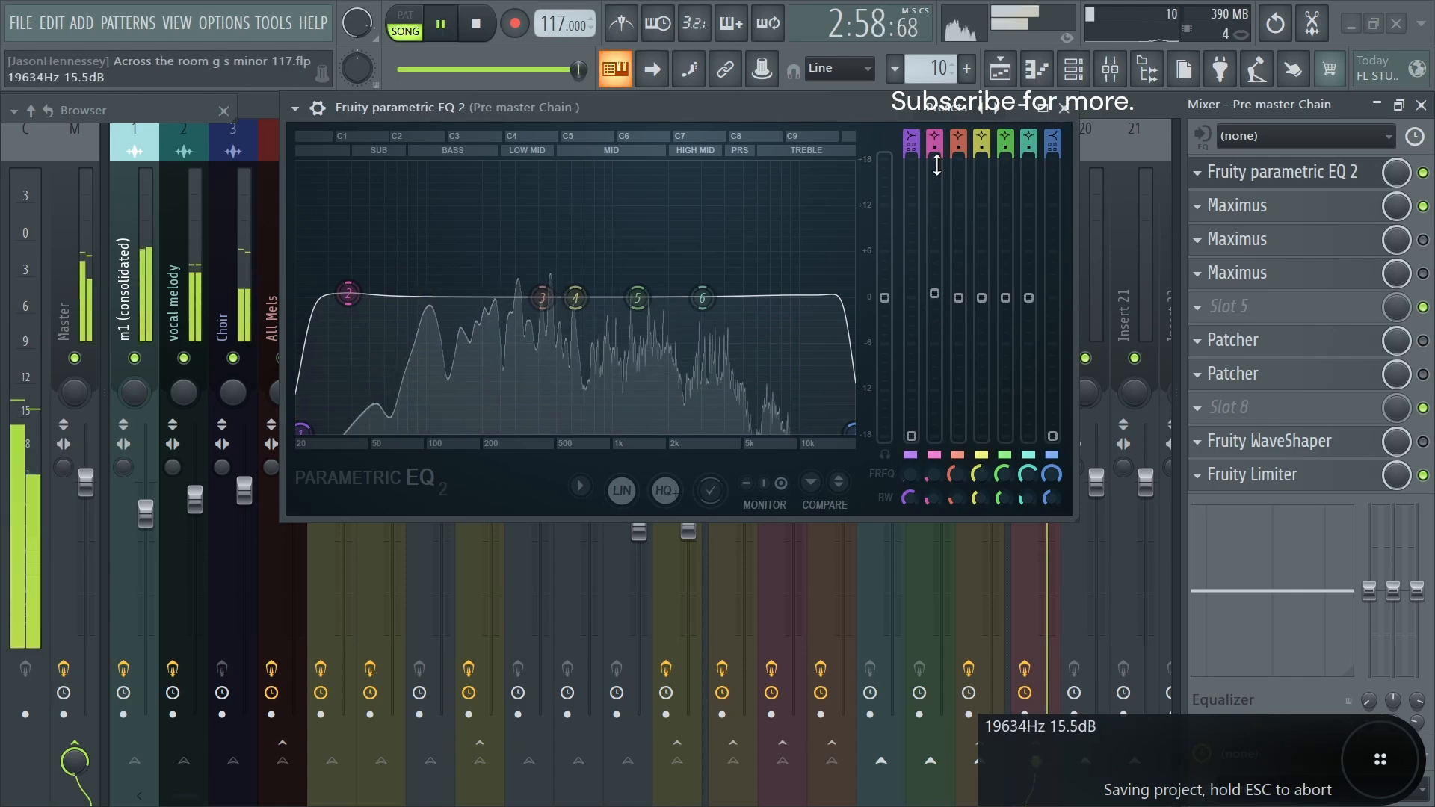
pyautogui.click(1064, 107)
pyautogui.click(1001, 70)
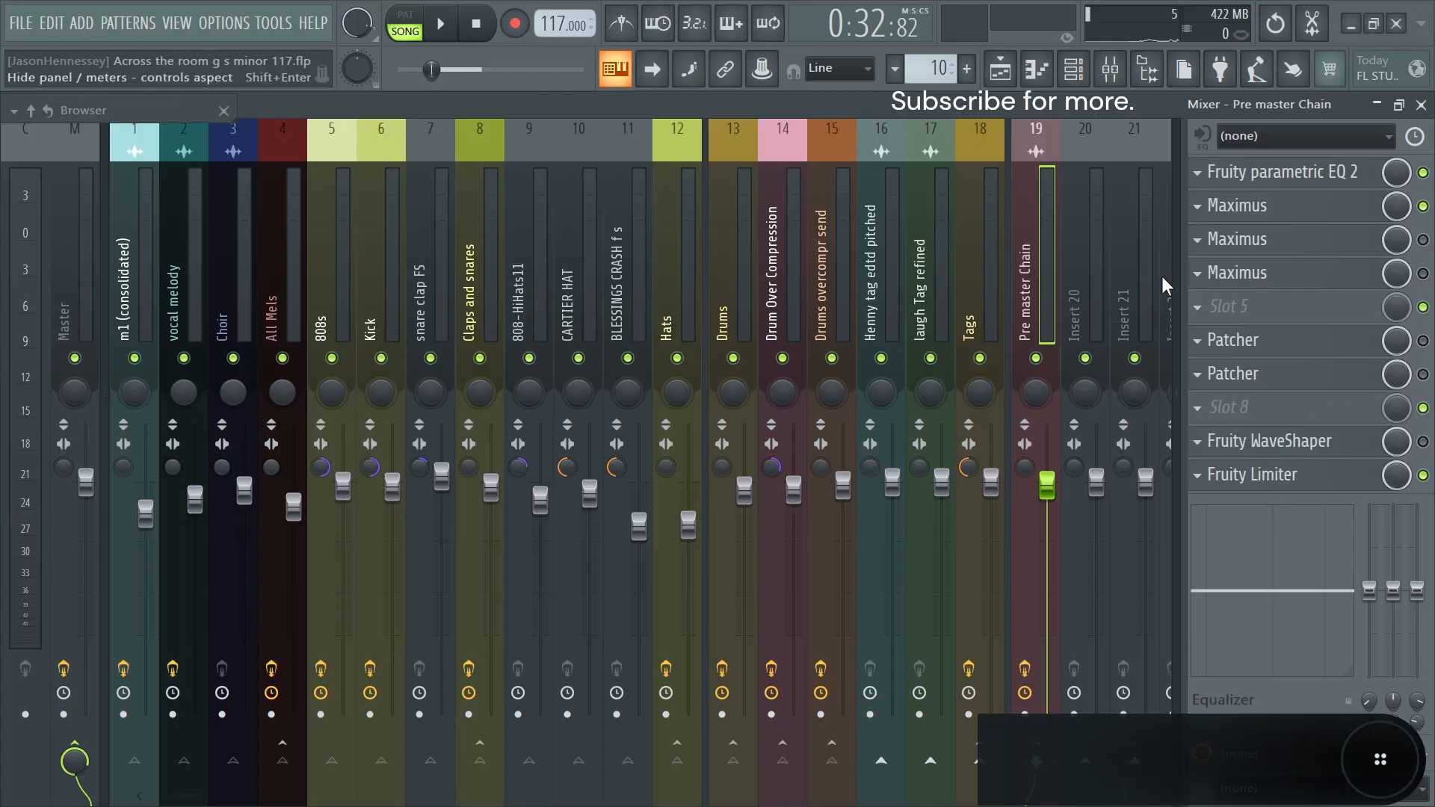
pyautogui.hotkey('ctrl', 's')
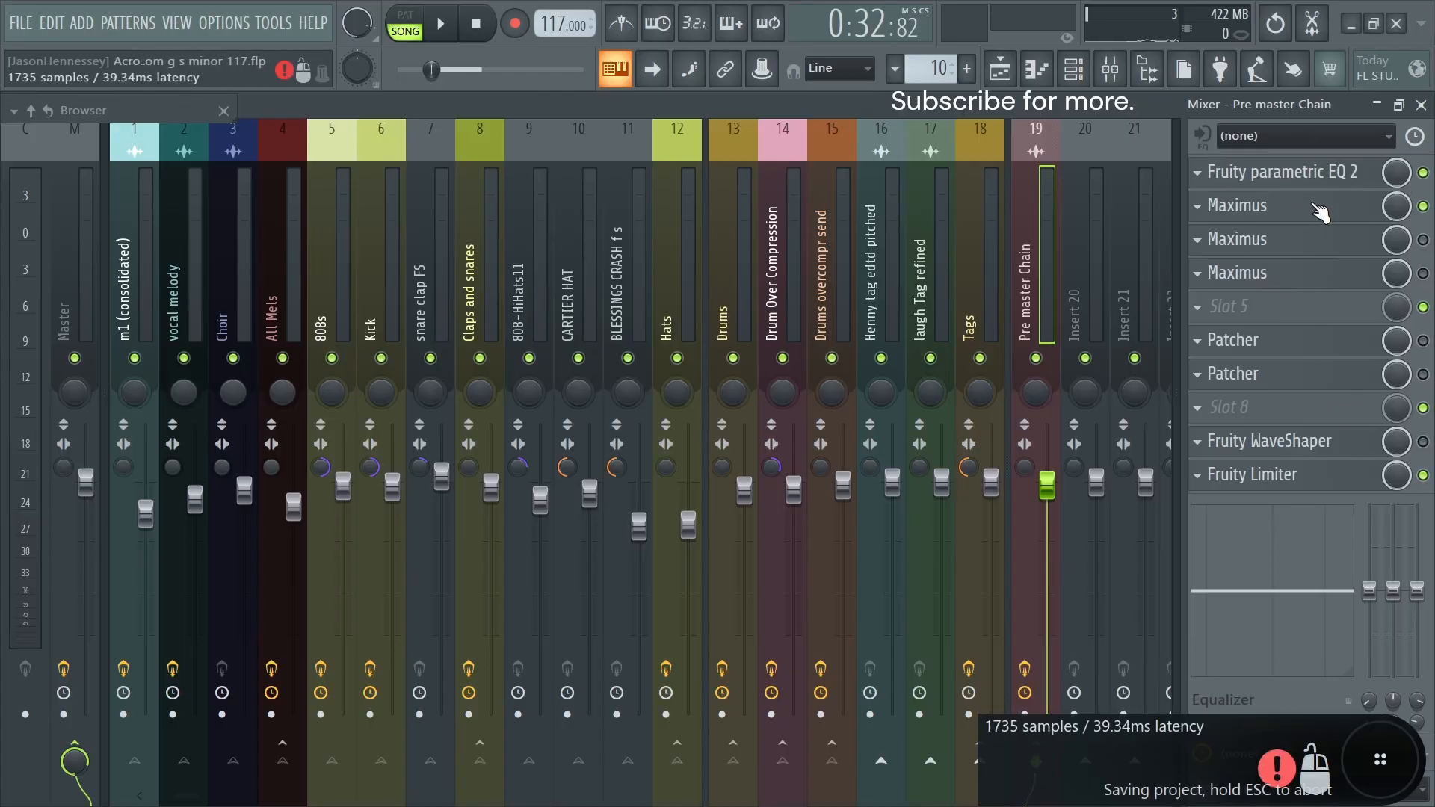
# - In the chain's first Maximus, lower the LOW band's compression knee to about -9 dB and raise its pre gain
pyautogui.click(1270, 207)
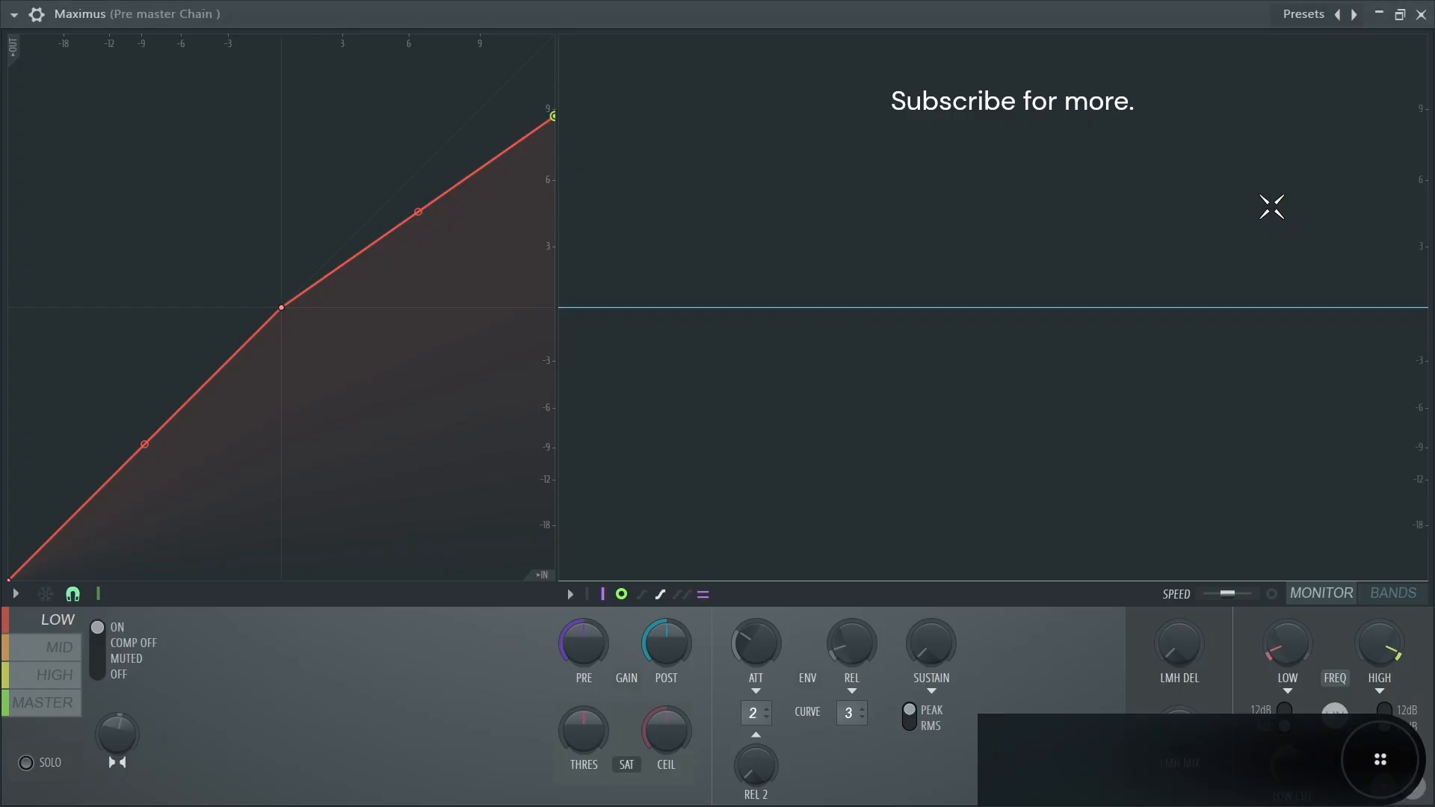
pyautogui.click(1409, 598)
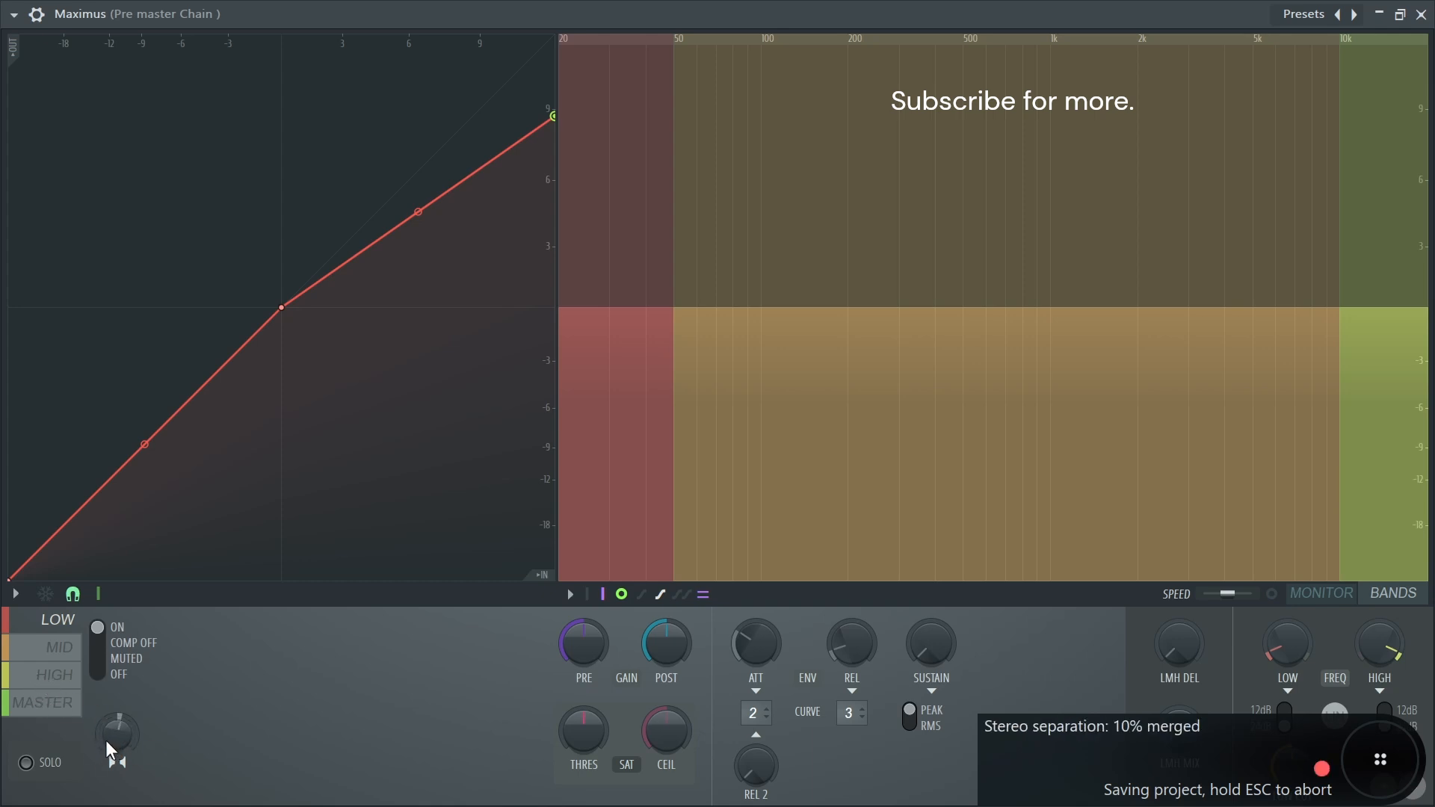
pyautogui.click(1319, 595)
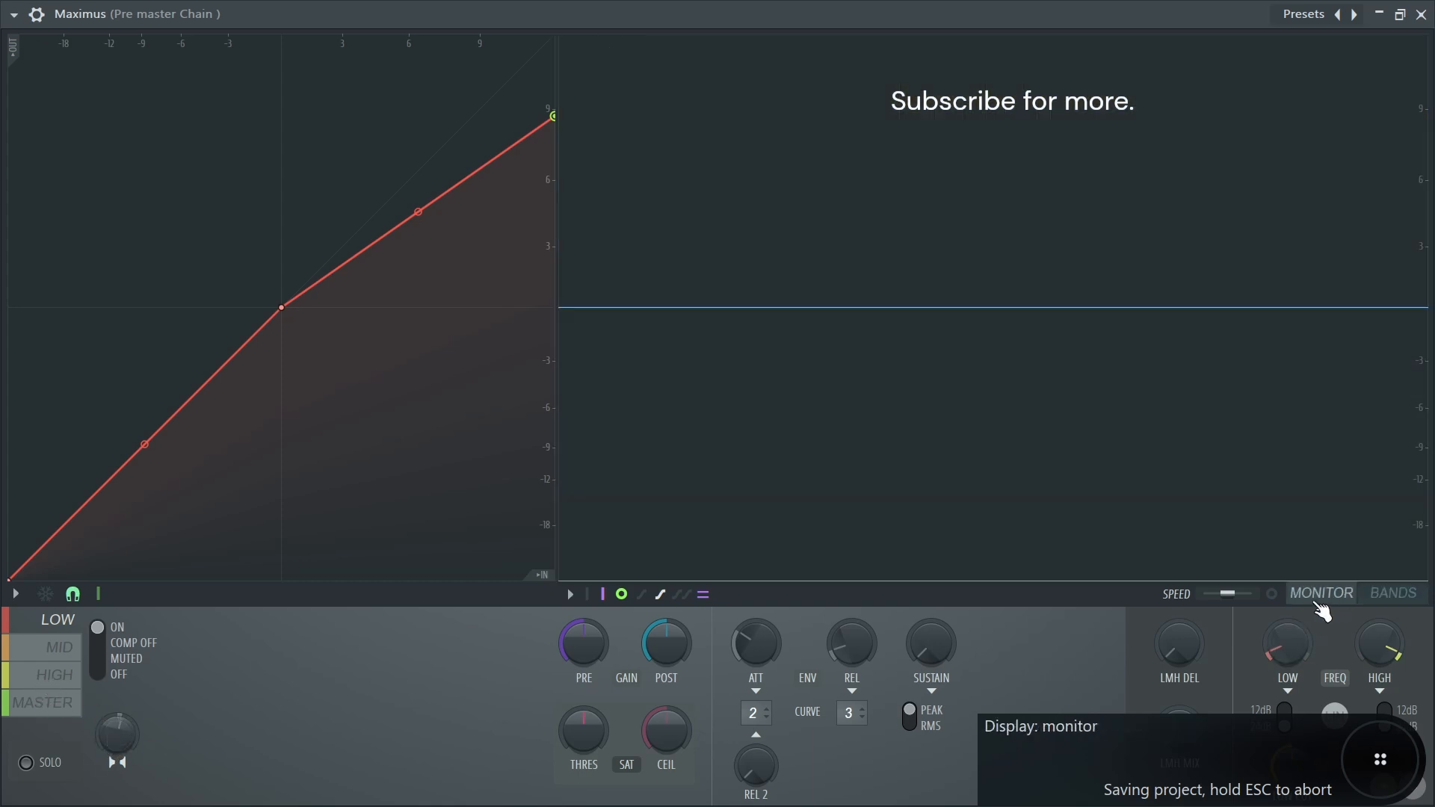
pyautogui.moveTo(286, 310); pyautogui.dragTo(146, 446)
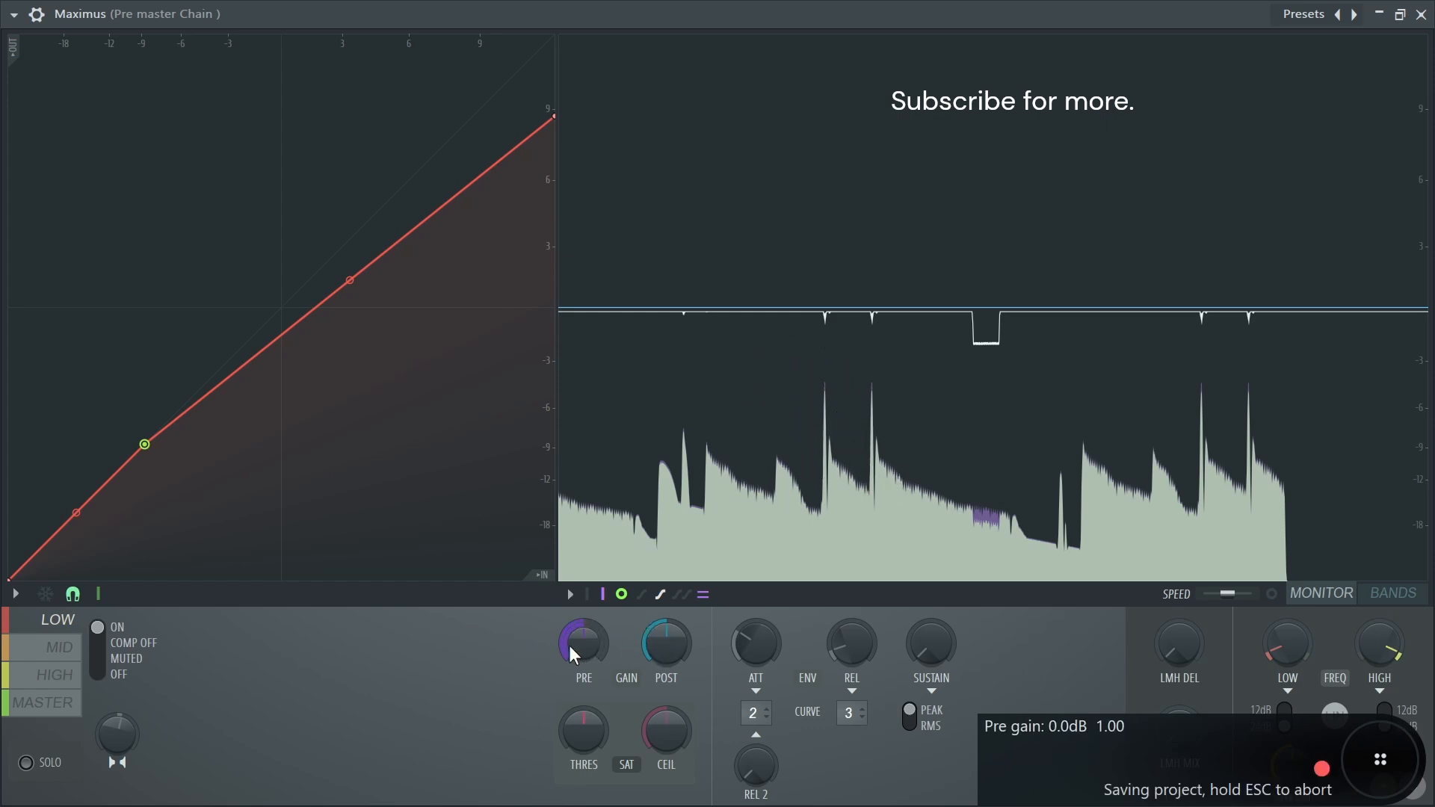
pyautogui.moveTo(570, 645); pyautogui.dragTo(570, 626)
# - Save the project, add a point near the start of the LOW band's curve and bow the segment above it upward
pyautogui.press('space')
pyautogui.hotkey('ctrl', 's')
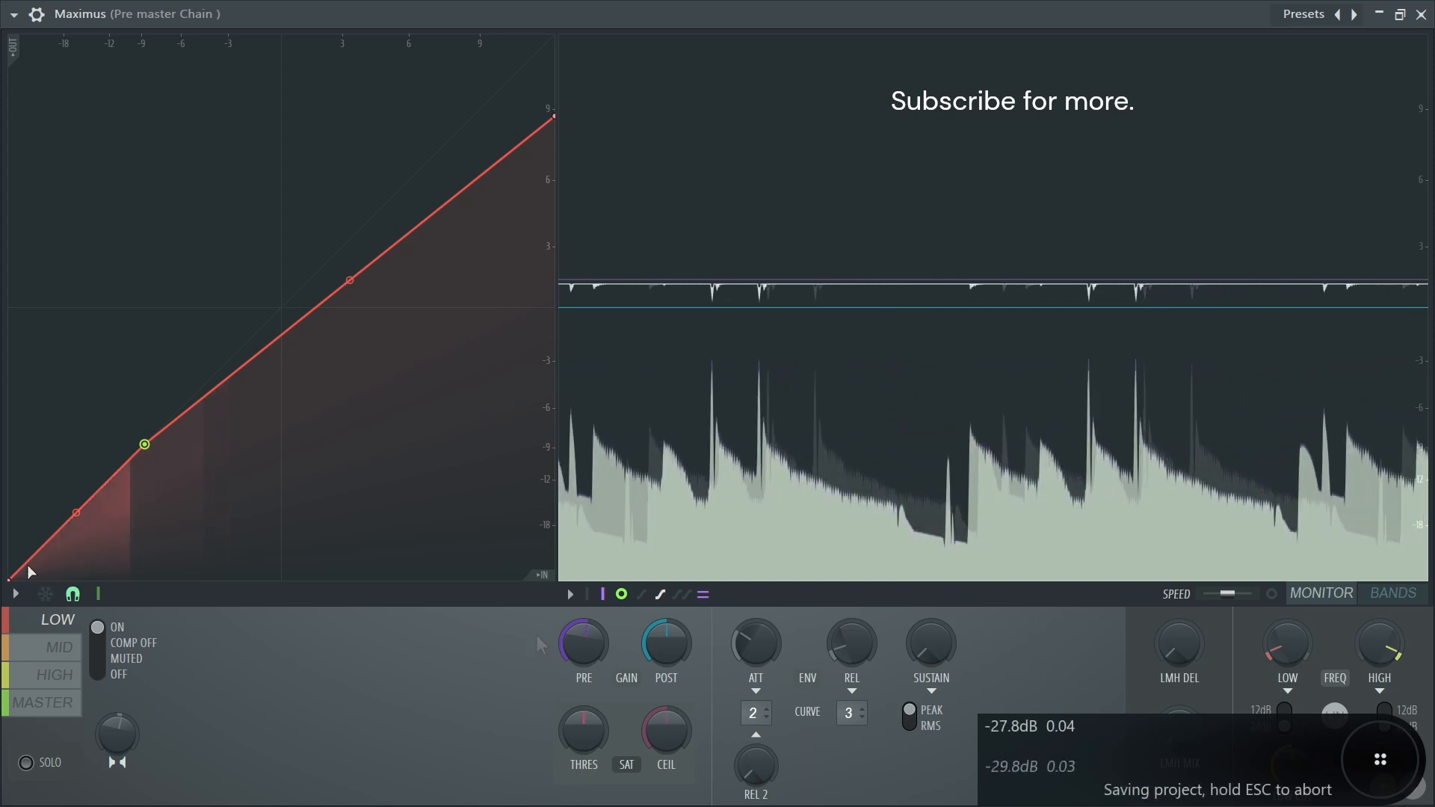
pyautogui.rightClick(36, 553)
pyautogui.moveTo(36, 554)
pyautogui.mouseDown()
pyautogui.moveTo(18, 585)
pyautogui.moveTo(59, 554)
pyautogui.mouseUp()
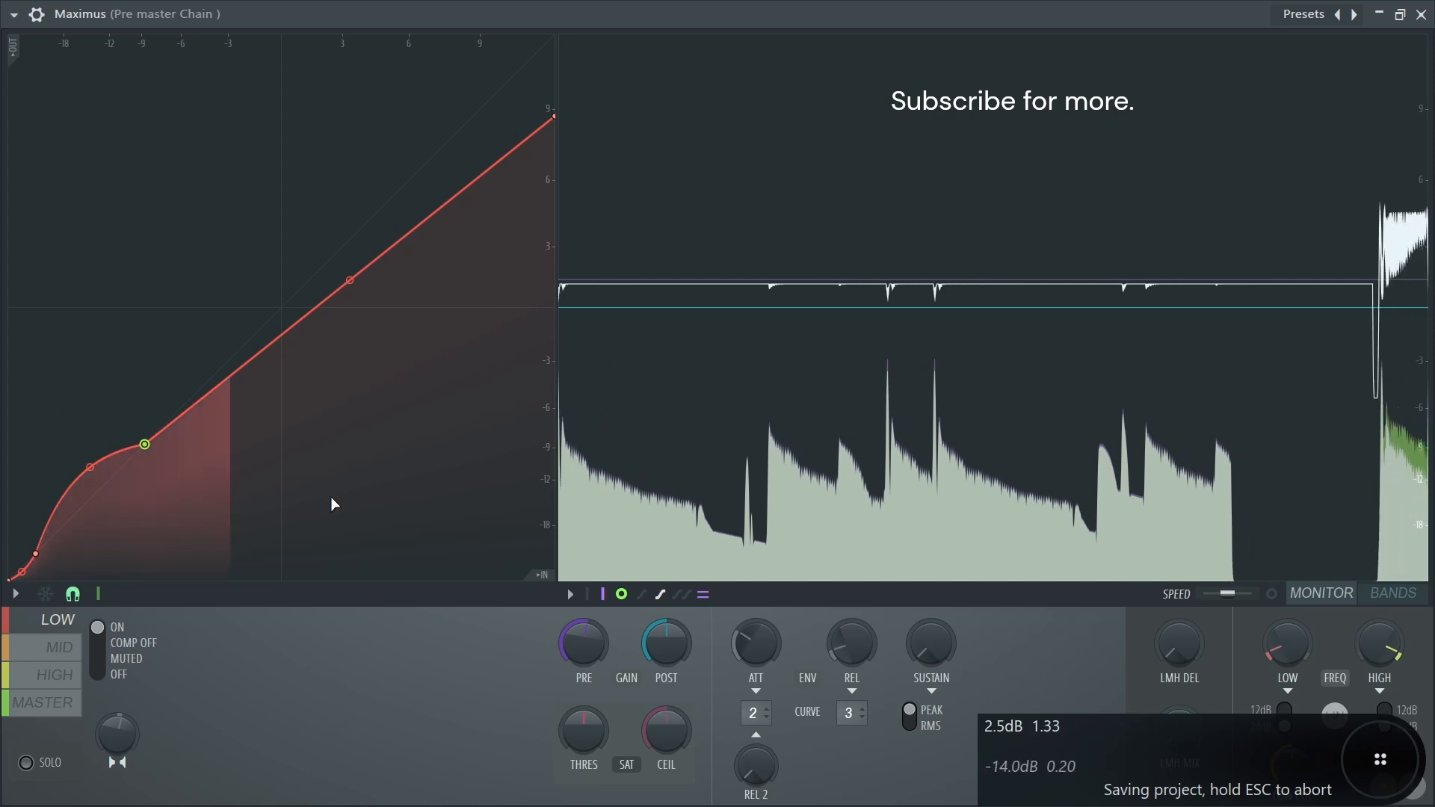
# - Set the MID band's pre gain to about 0.7 dB and its post gain to about -0.8 dB
pyautogui.click(70, 647)
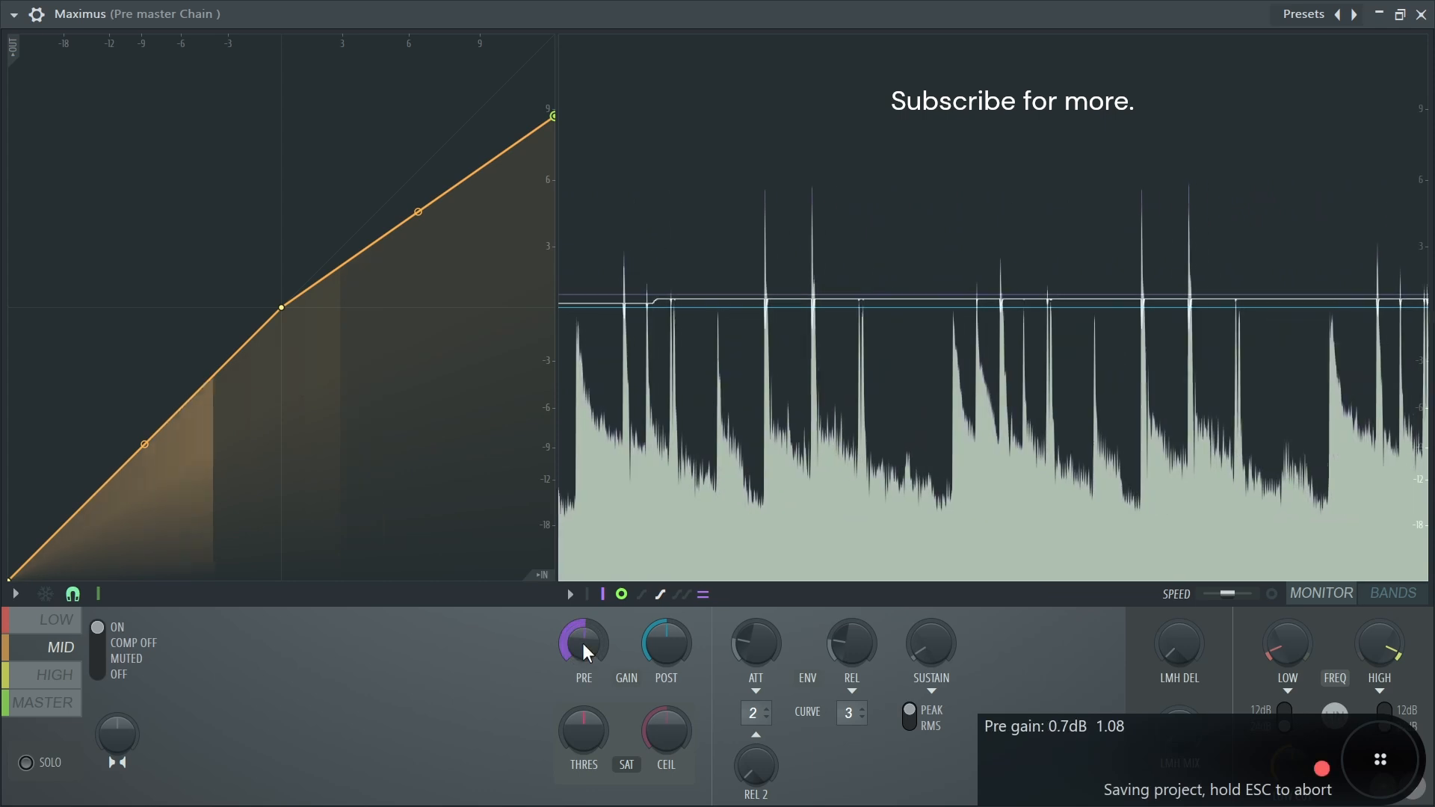
pyautogui.moveTo(666, 643); pyautogui.dragTo(665, 651)
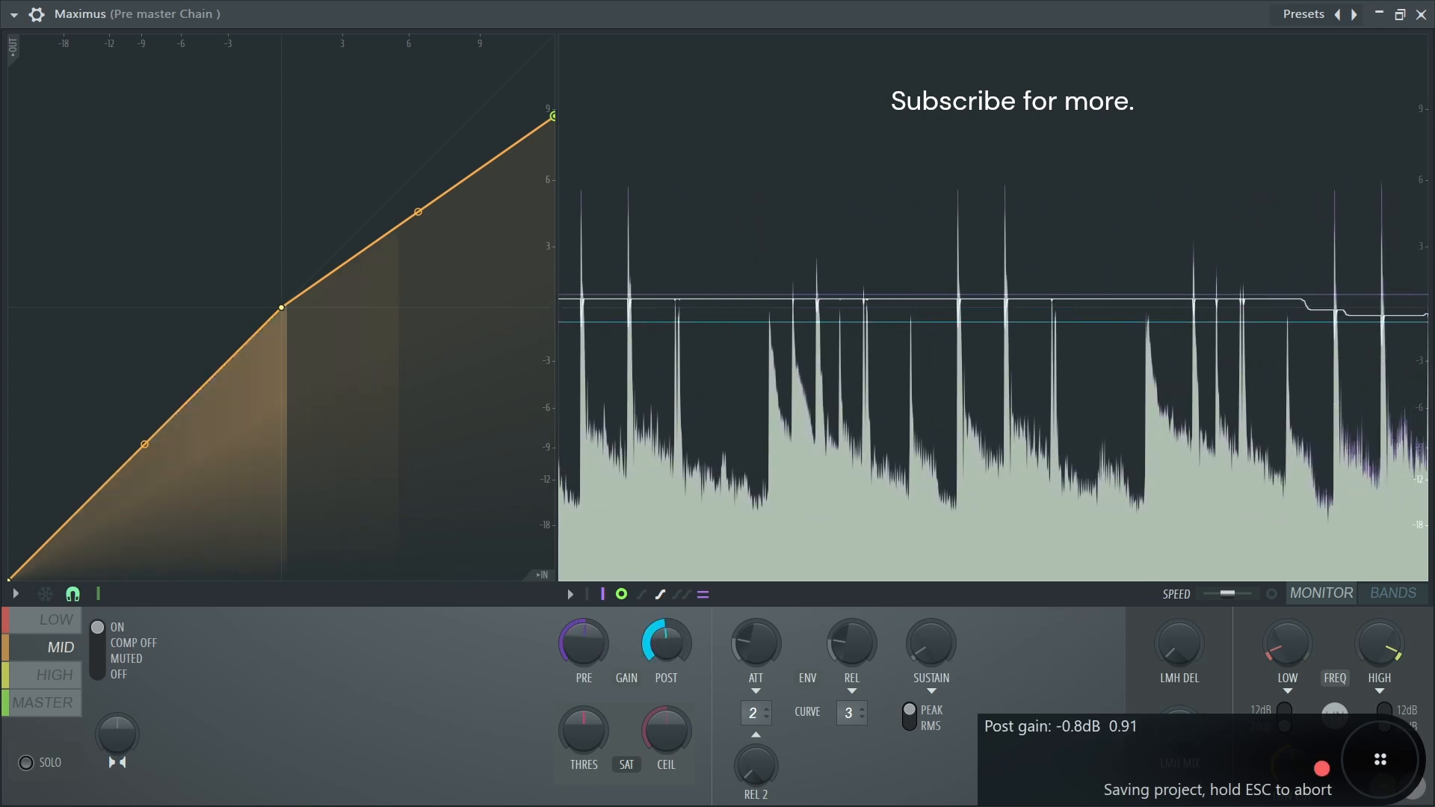
# - Lower the HIGH band's compression knee to about -18 dB and set its post gain to about -0.9 dB
pyautogui.click(56, 675)
pyautogui.moveTo(281, 307); pyautogui.dragTo(62, 526)
pyautogui.scroll(-4, 670, 643)
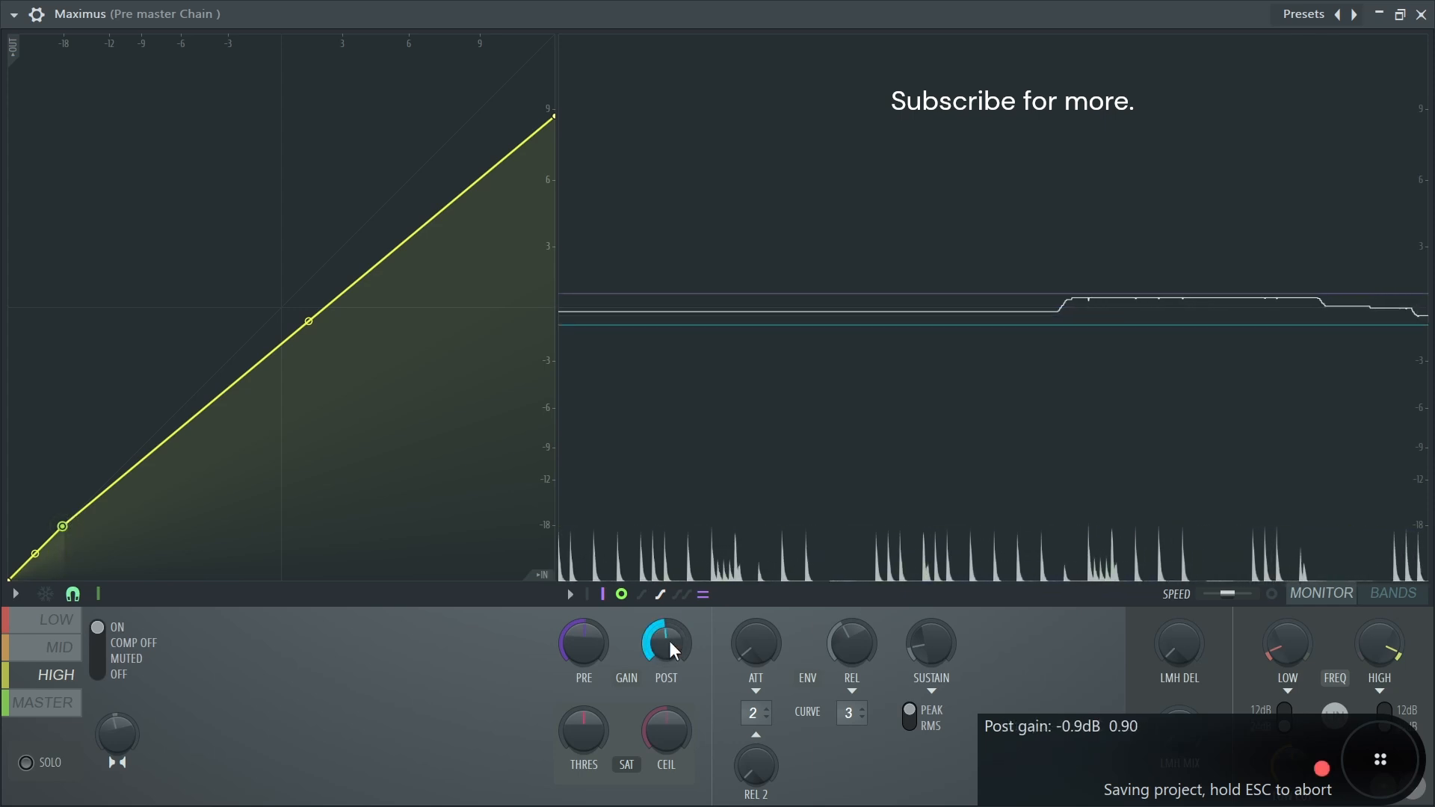
# - Raise the MASTER band's pre gain to about 0.5 dB and close the first Maximus
pyautogui.click(43, 702)
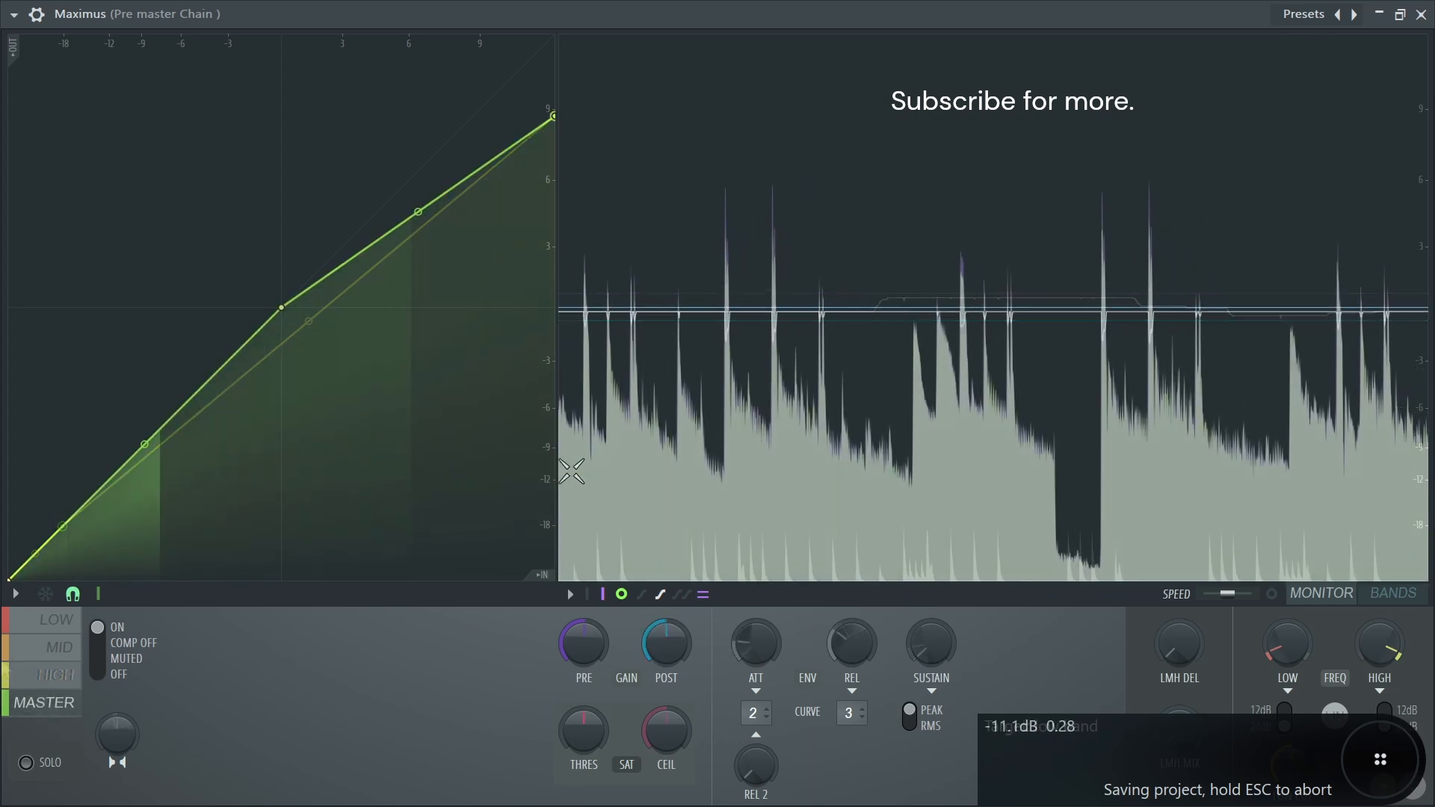
pyautogui.scroll(5, 581, 642)
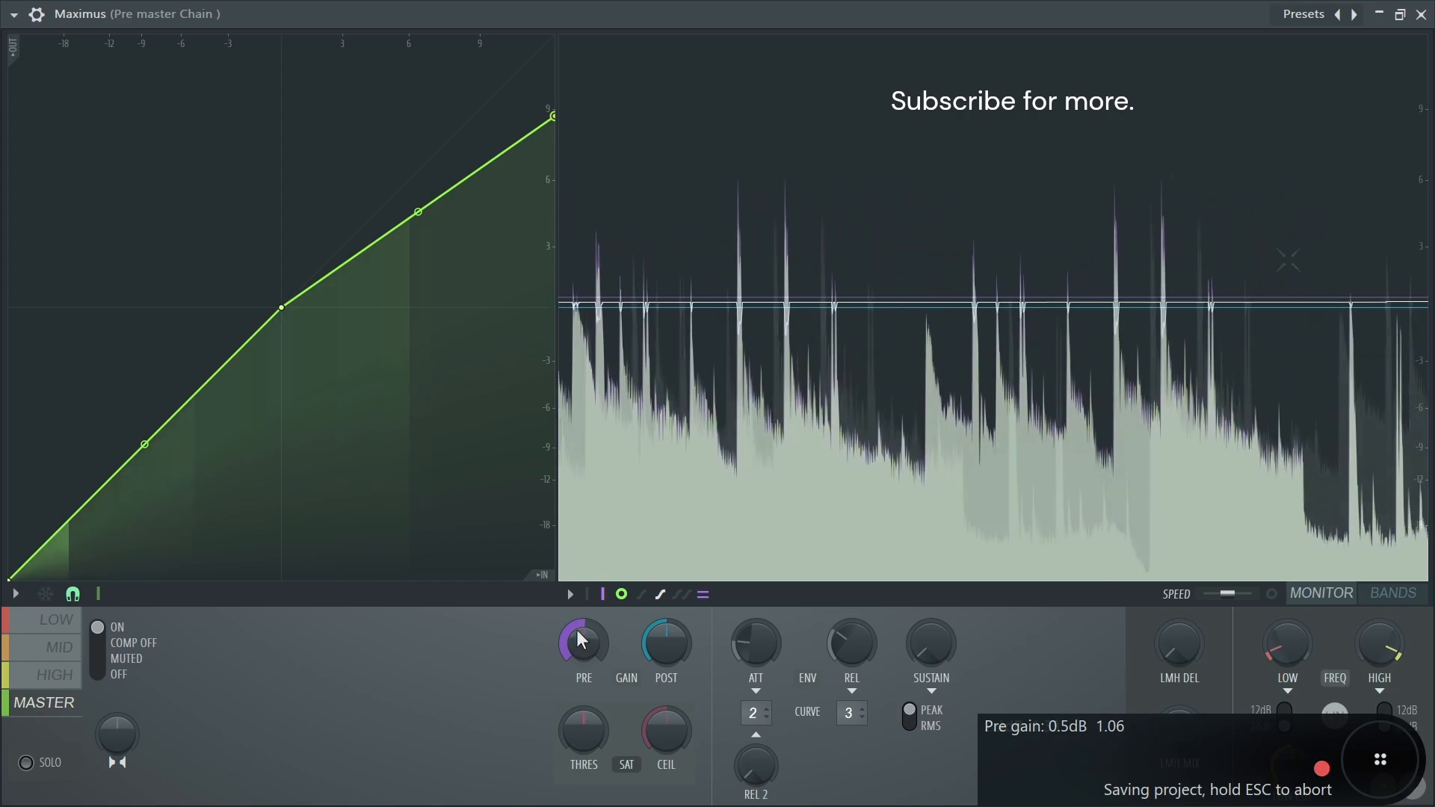
pyautogui.click(1422, 15)
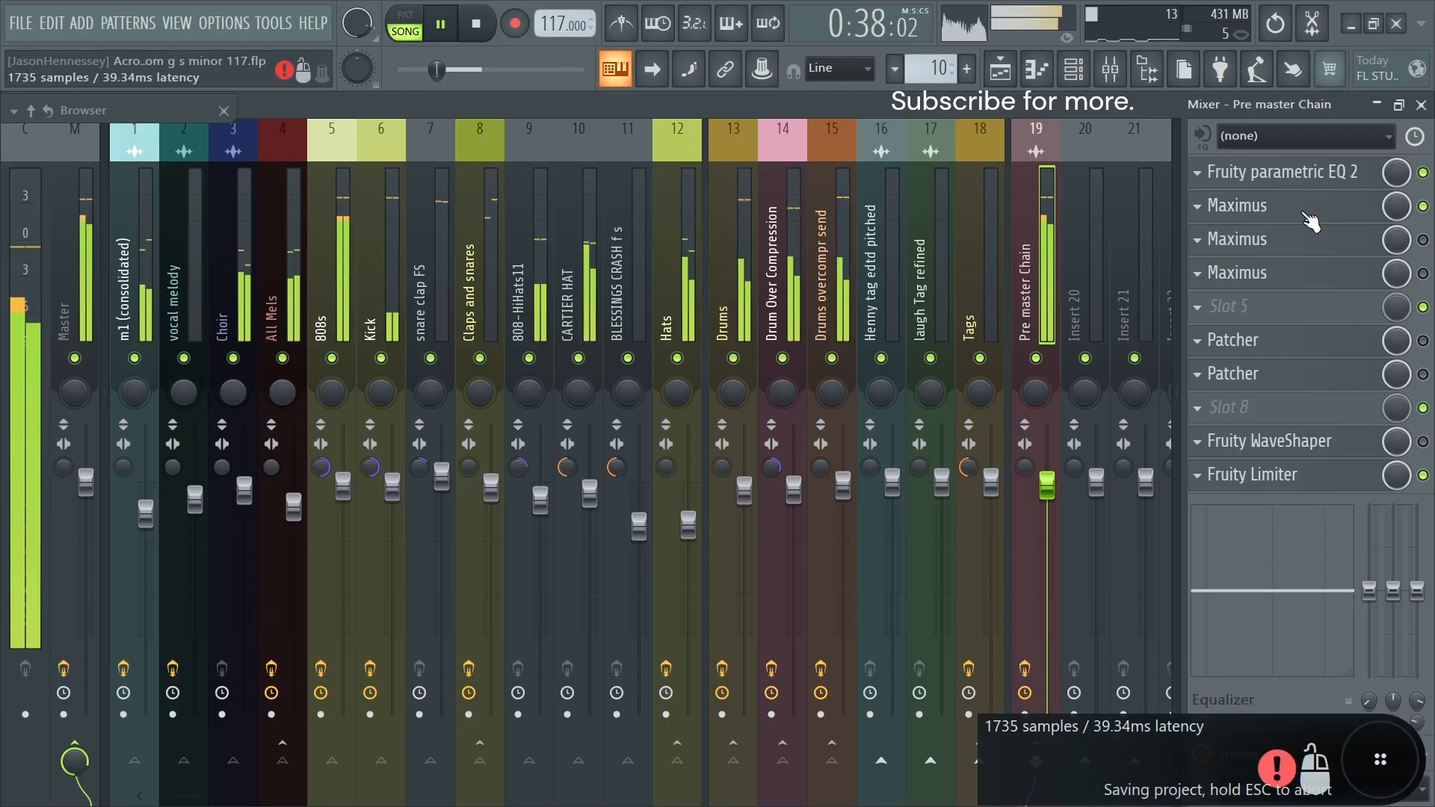
# - In the second Maximus, raise the pre gain of the LOW and MID bands and set their post gains to about -0.6 dB and -0.9 dB
pyautogui.click(1271, 248)
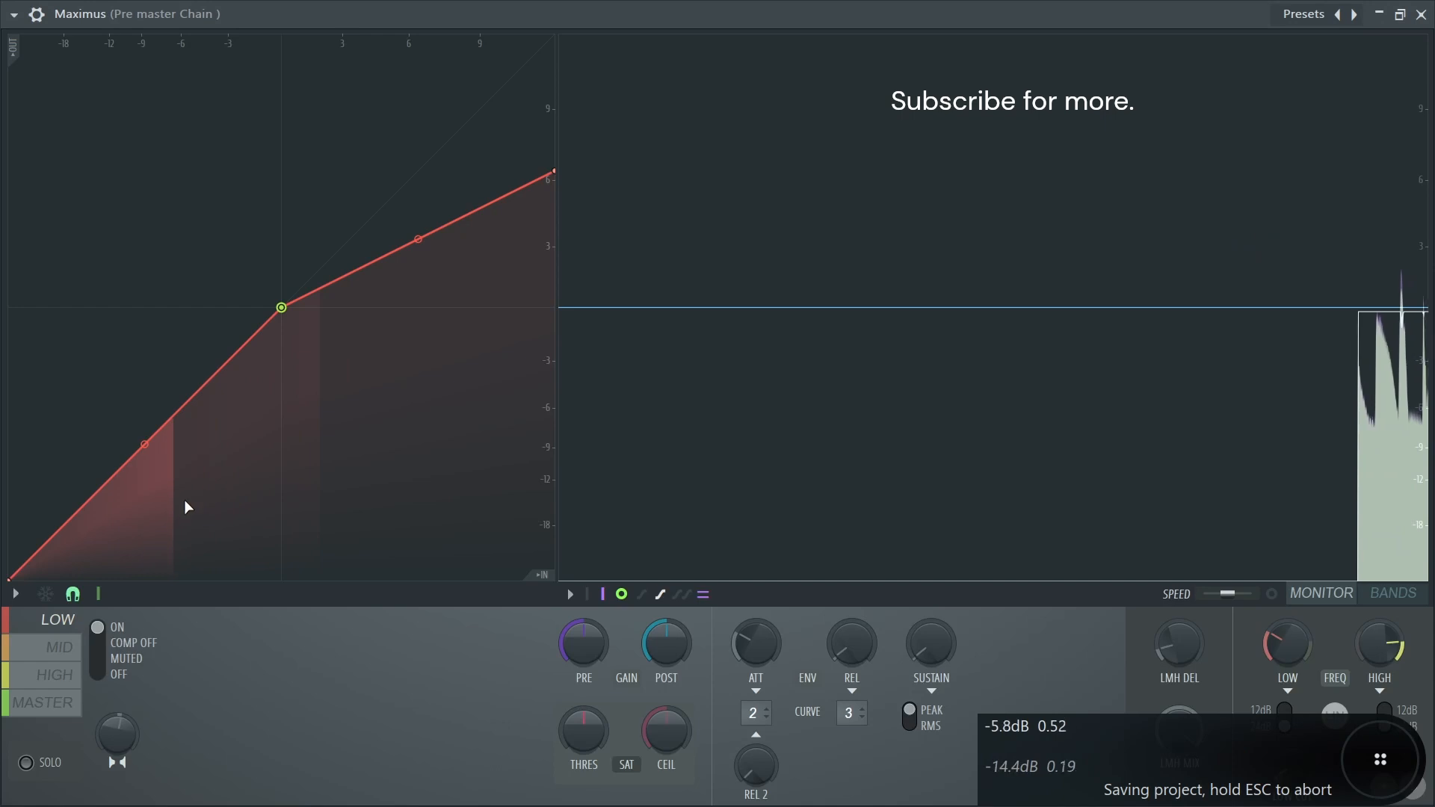
pyautogui.click(1393, 593)
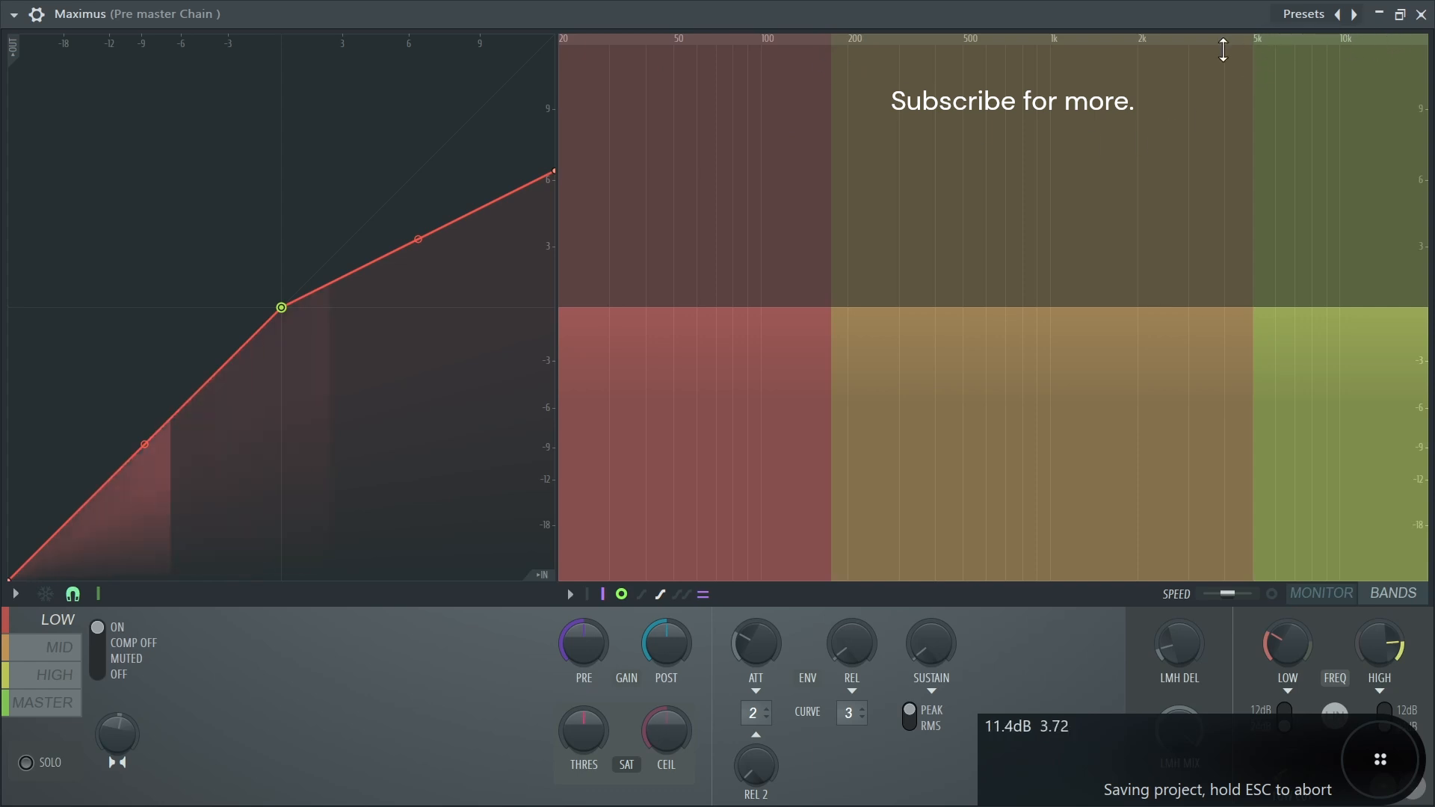
pyautogui.click(1321, 593)
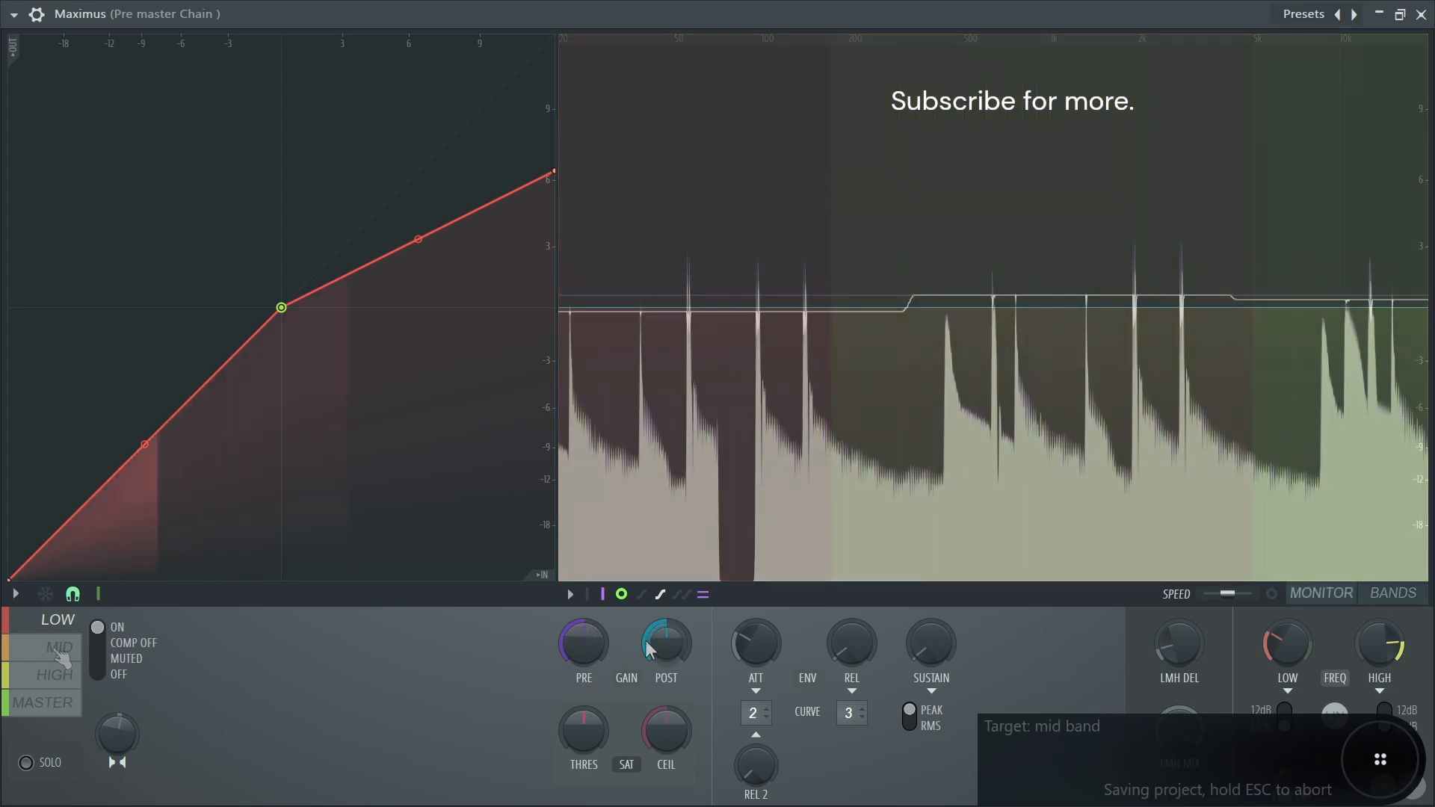
pyautogui.moveTo(662, 638); pyautogui.dragTo(661, 643)
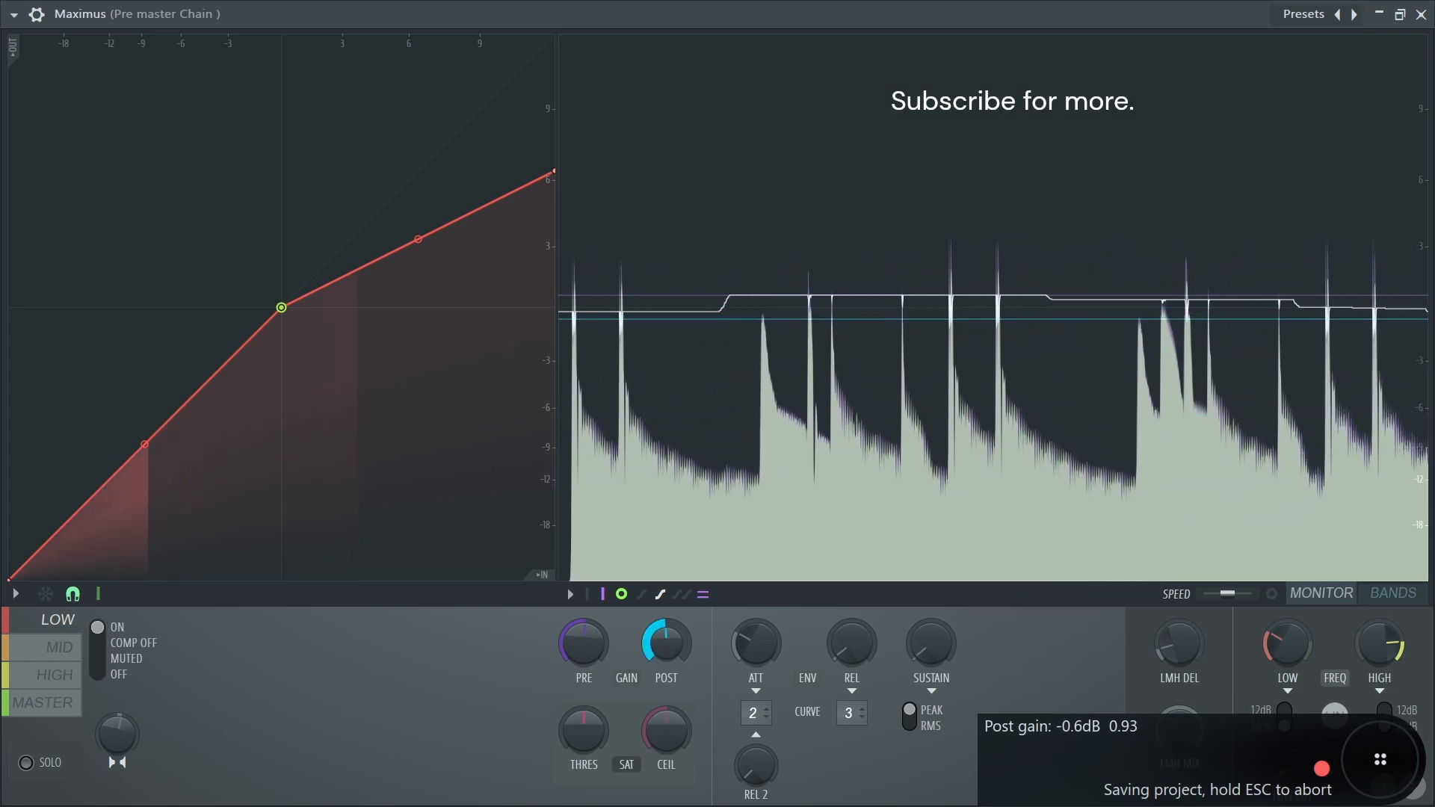
pyautogui.click(46, 652)
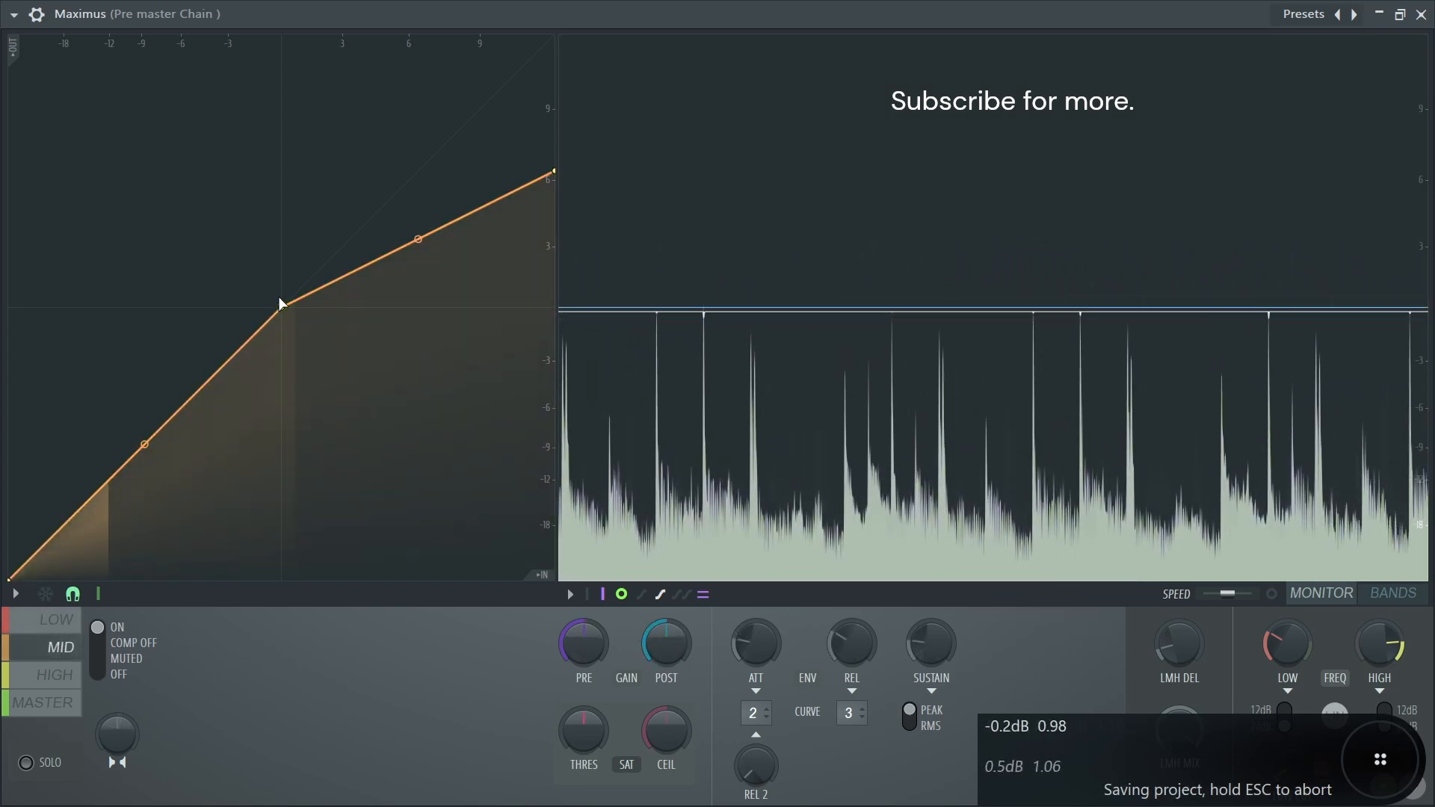
pyautogui.moveTo(663, 654); pyautogui.dragTo(663, 662)
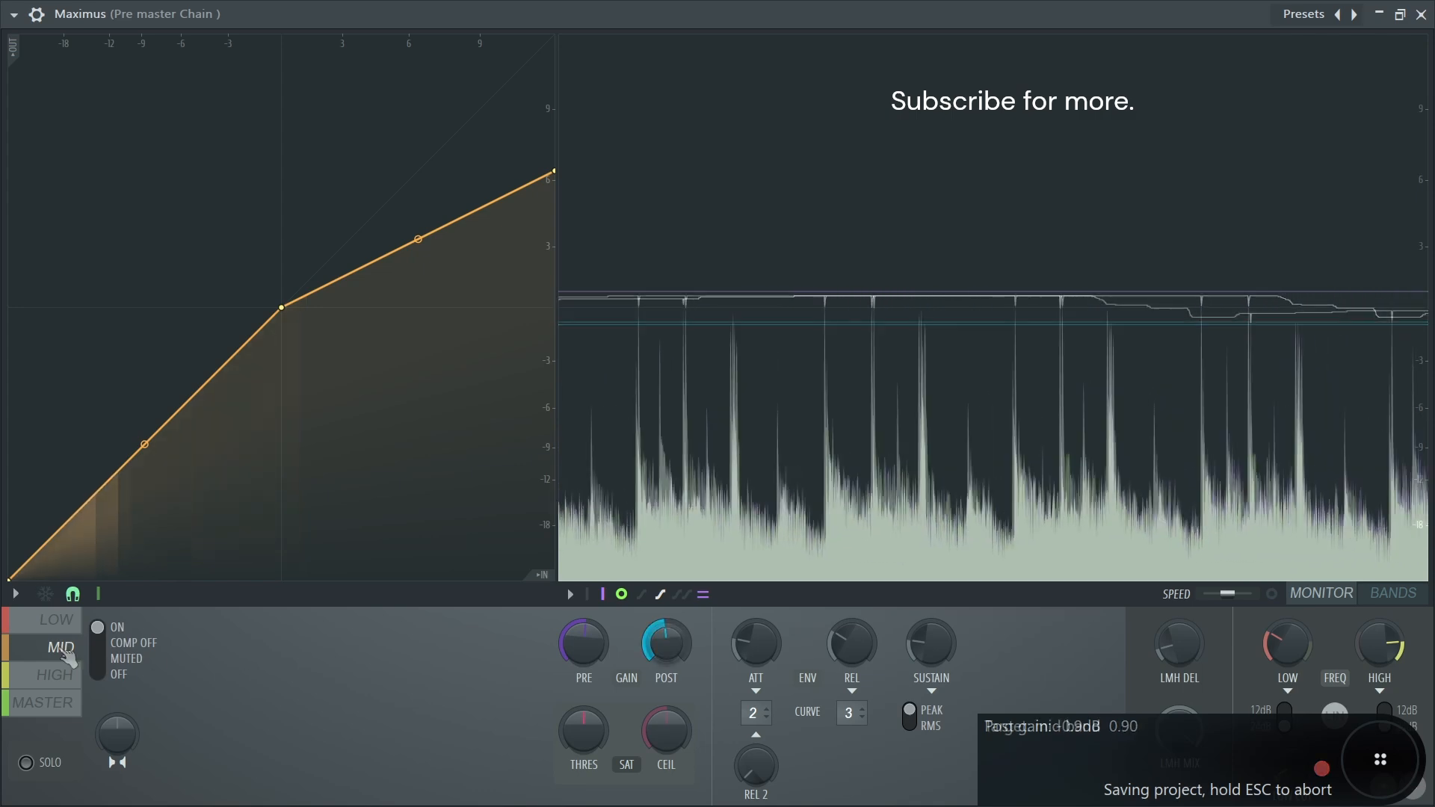
# - Lower the HIGH band's knee, set its pre gain to about -0.7 dB, raise its post gain and fine-tune the MASTER pre gain
pyautogui.click(37, 675)
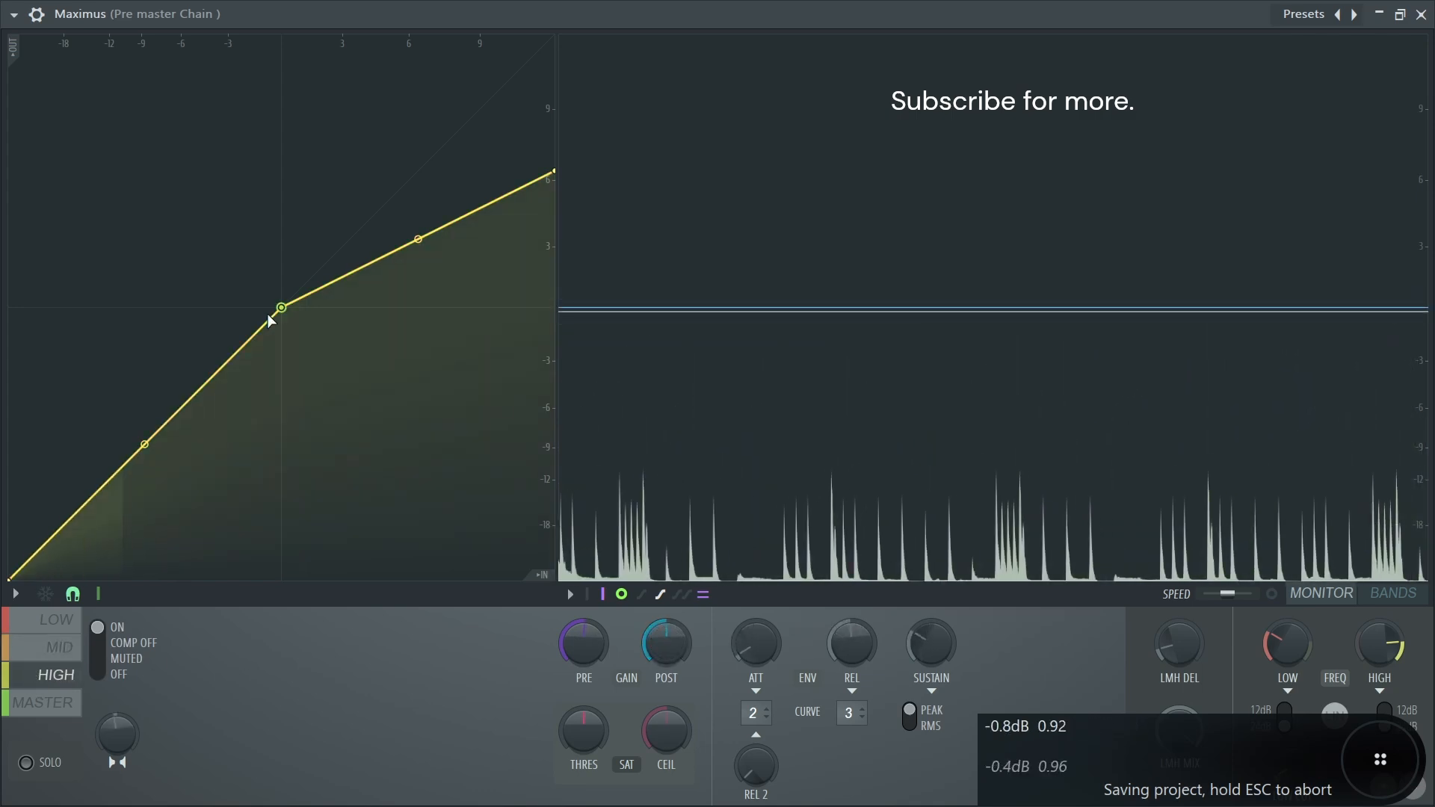
pyautogui.moveTo(285, 307); pyautogui.dragTo(82, 435)
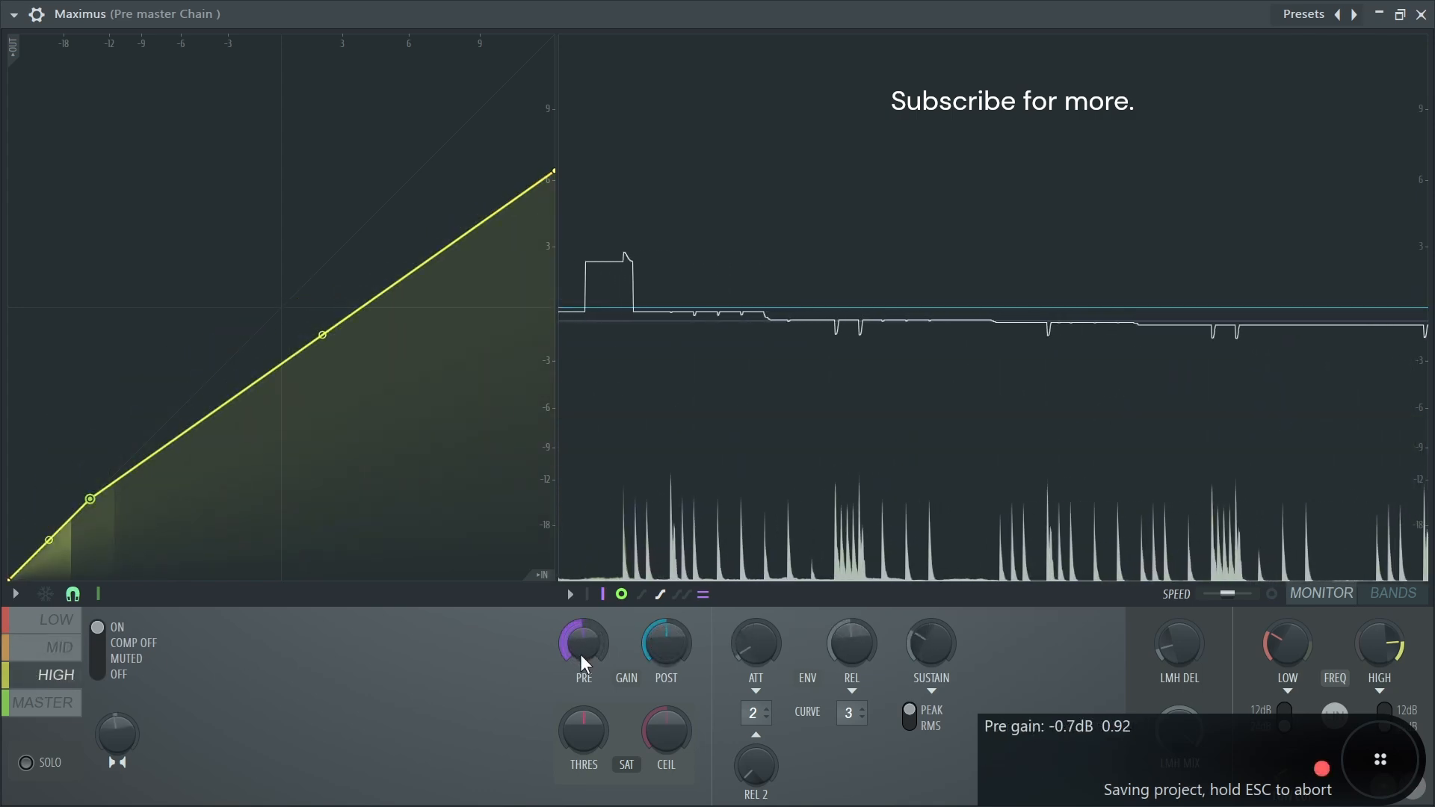
pyautogui.moveTo(676, 644); pyautogui.dragTo(677, 633)
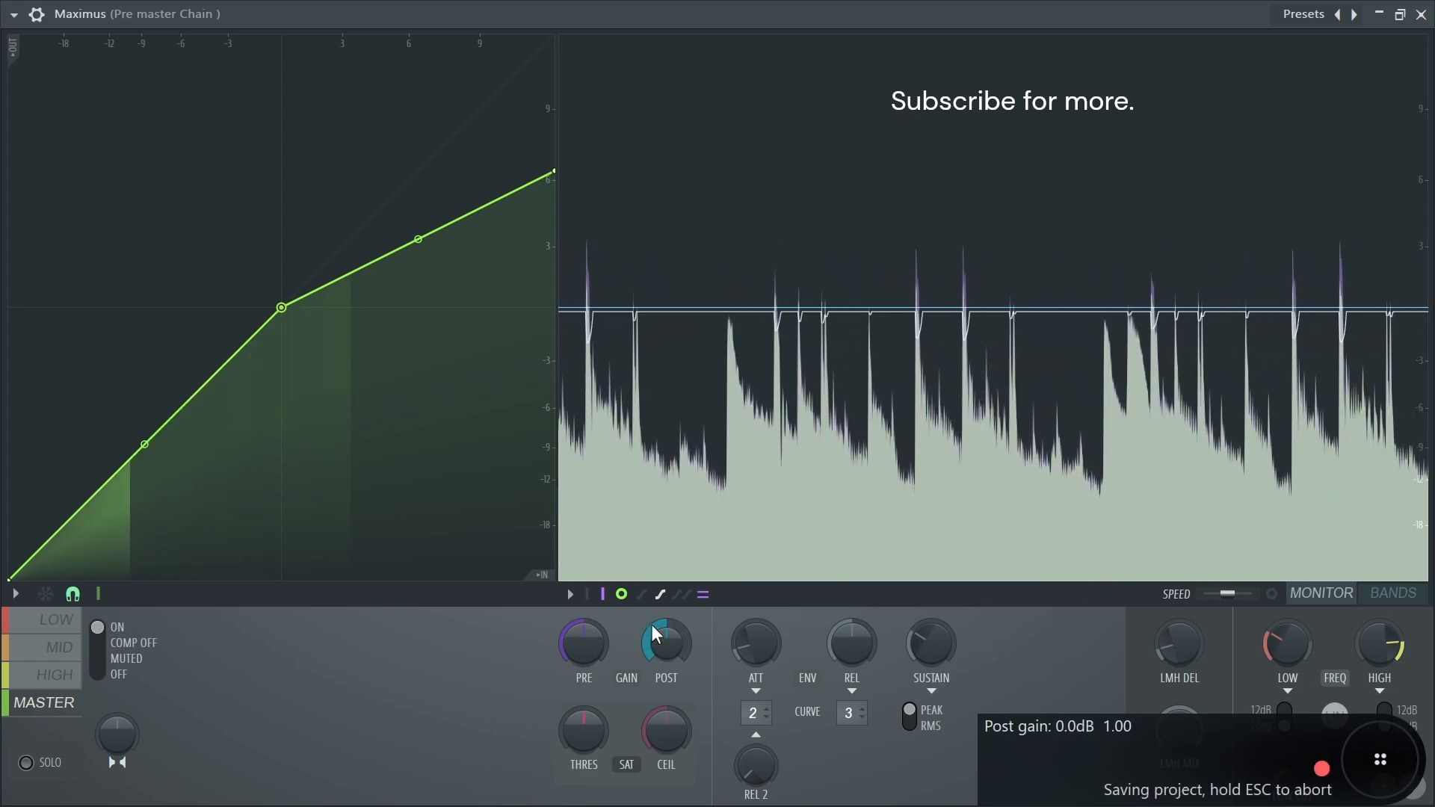
pyautogui.moveTo(583, 642); pyautogui.dragTo(585, 641)
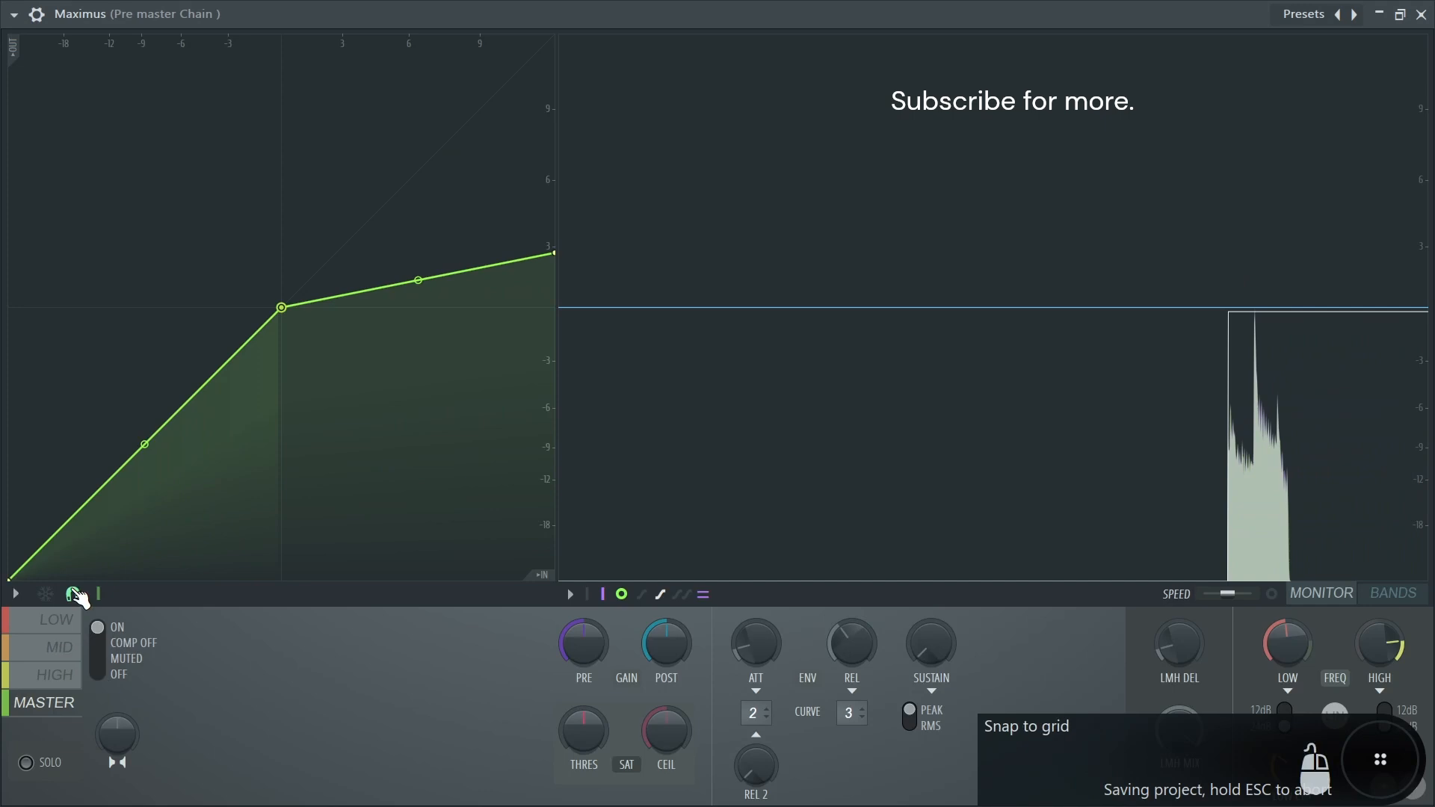
# - In the third Maximus, solo the MID band and adjust the low crossover to just under 1 kHz and the high crossover to between 2 and 5 kHz
pyautogui.click(52, 661)
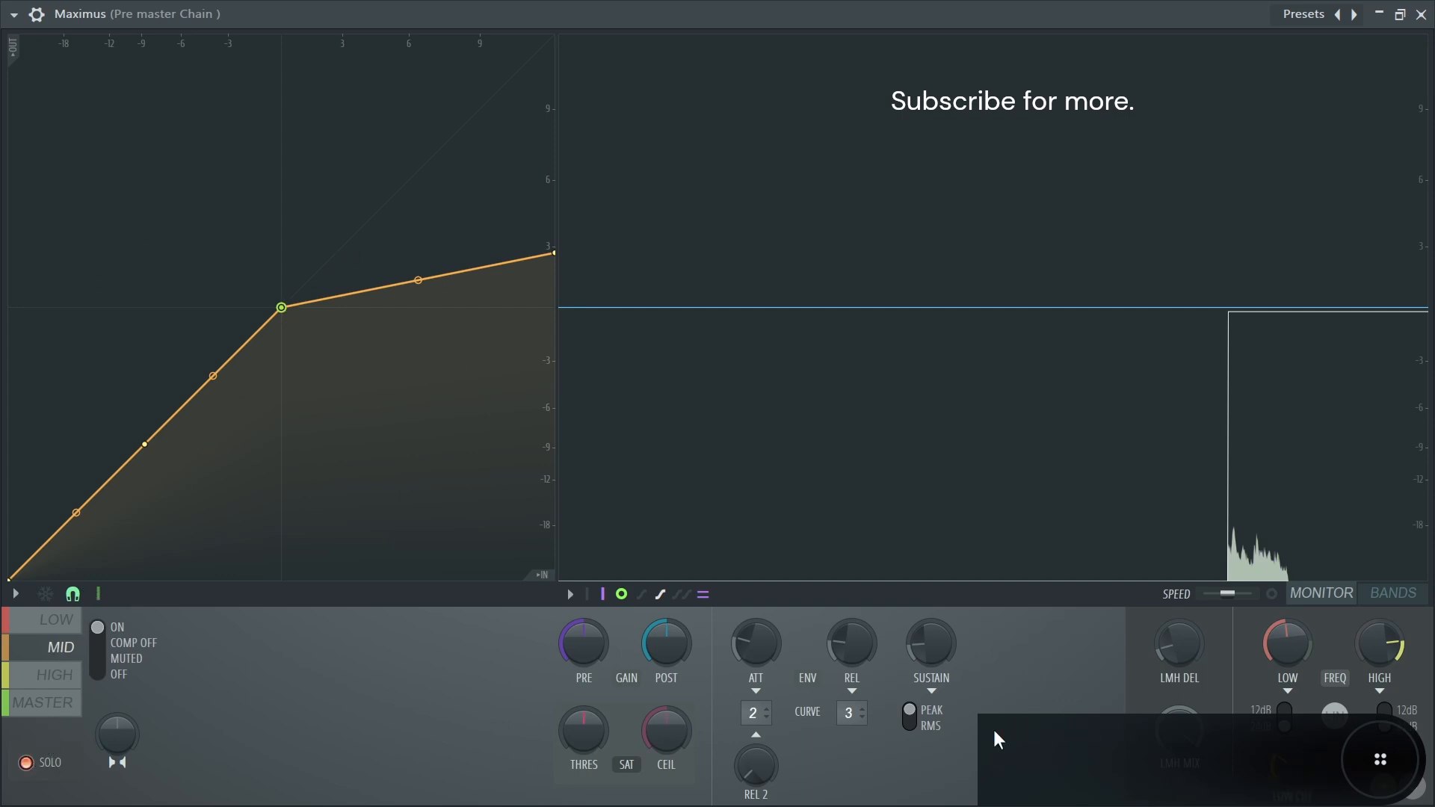
pyautogui.click(1392, 595)
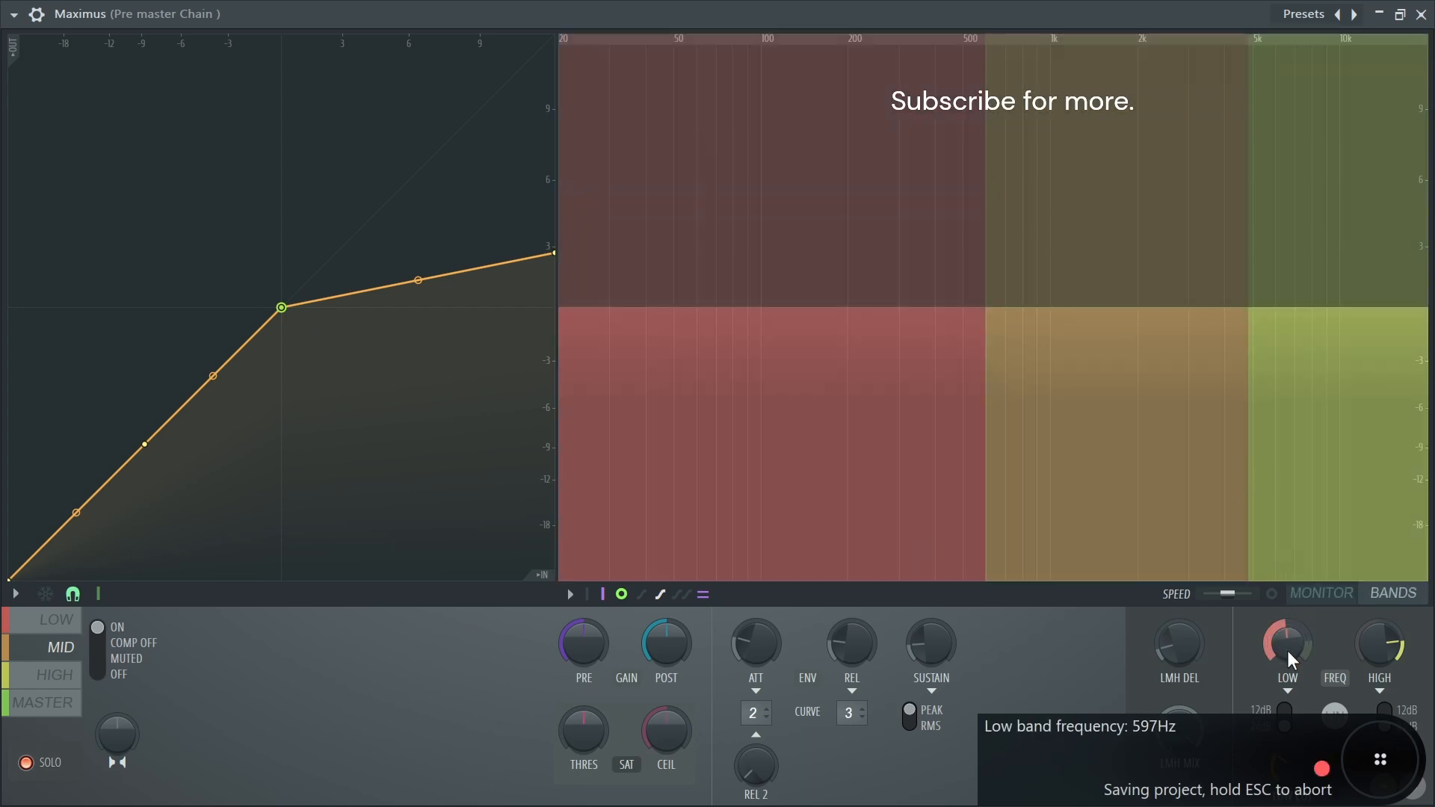
pyautogui.moveTo(1291, 660)
pyautogui.mouseDown()
pyautogui.moveTo(1291, 695)
pyautogui.moveTo(1290, 674)
pyautogui.mouseUp()
pyautogui.moveTo(1379, 645)
pyautogui.mouseDown()
pyautogui.moveTo(1379, 665)
pyautogui.moveTo(1379, 648)
pyautogui.mouseUp()
pyautogui.moveTo(1379, 649); pyautogui.dragTo(1380, 648)
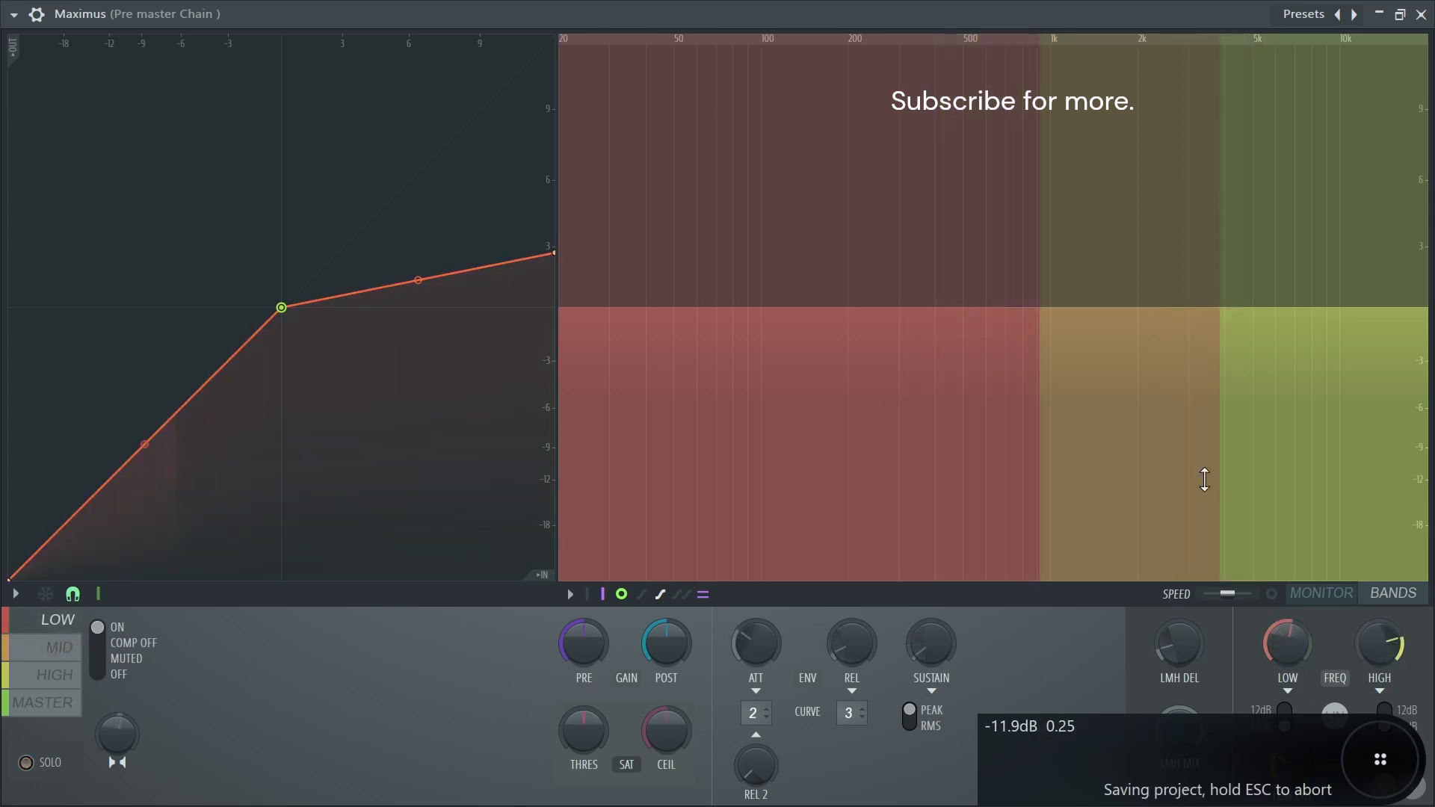
# - Check the LOW band's gain with the level monitor and lower the MID band's compression knee to about -4.7 dB
pyautogui.click(1322, 593)
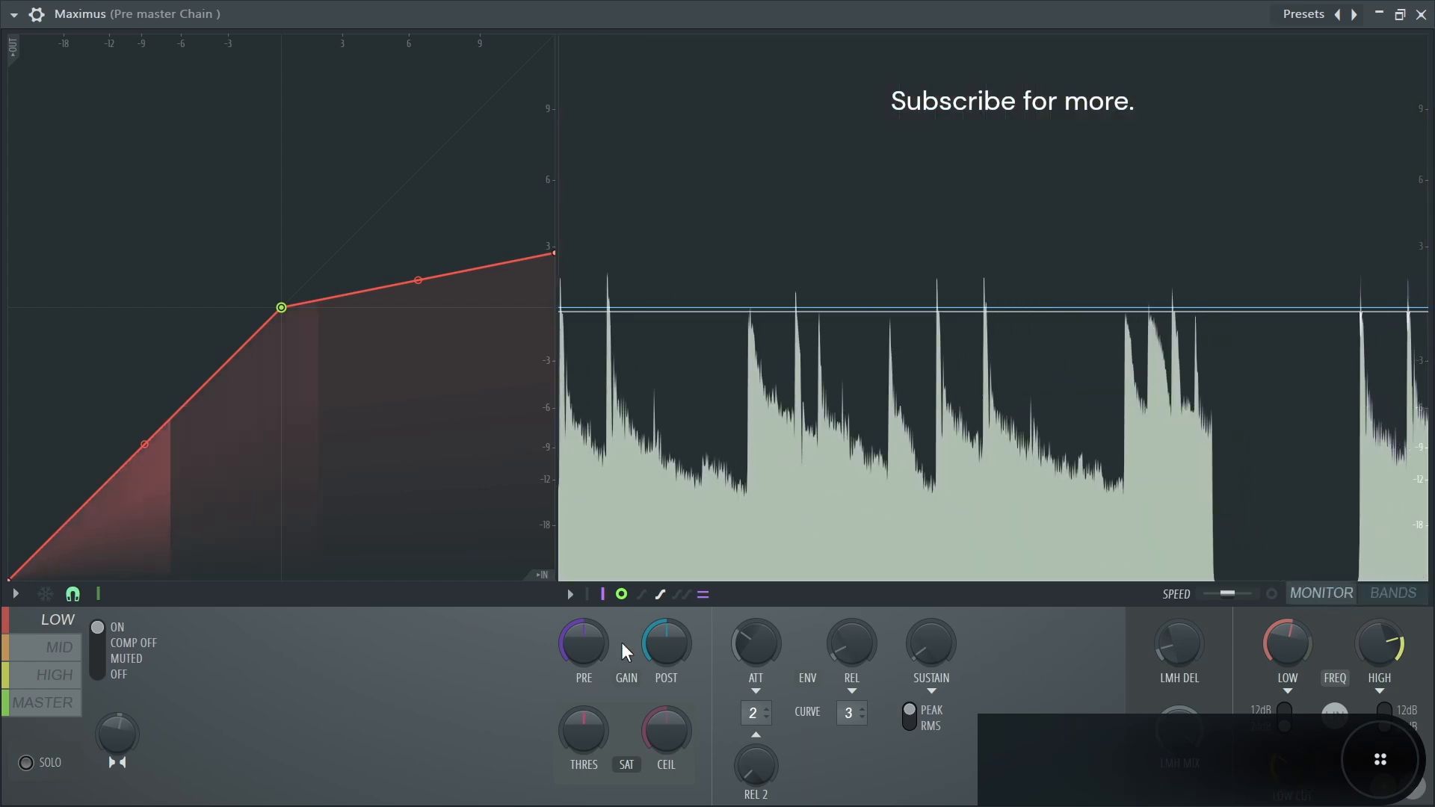
pyautogui.moveTo(582, 656); pyautogui.dragTo(662, 646)
pyautogui.click(60, 647)
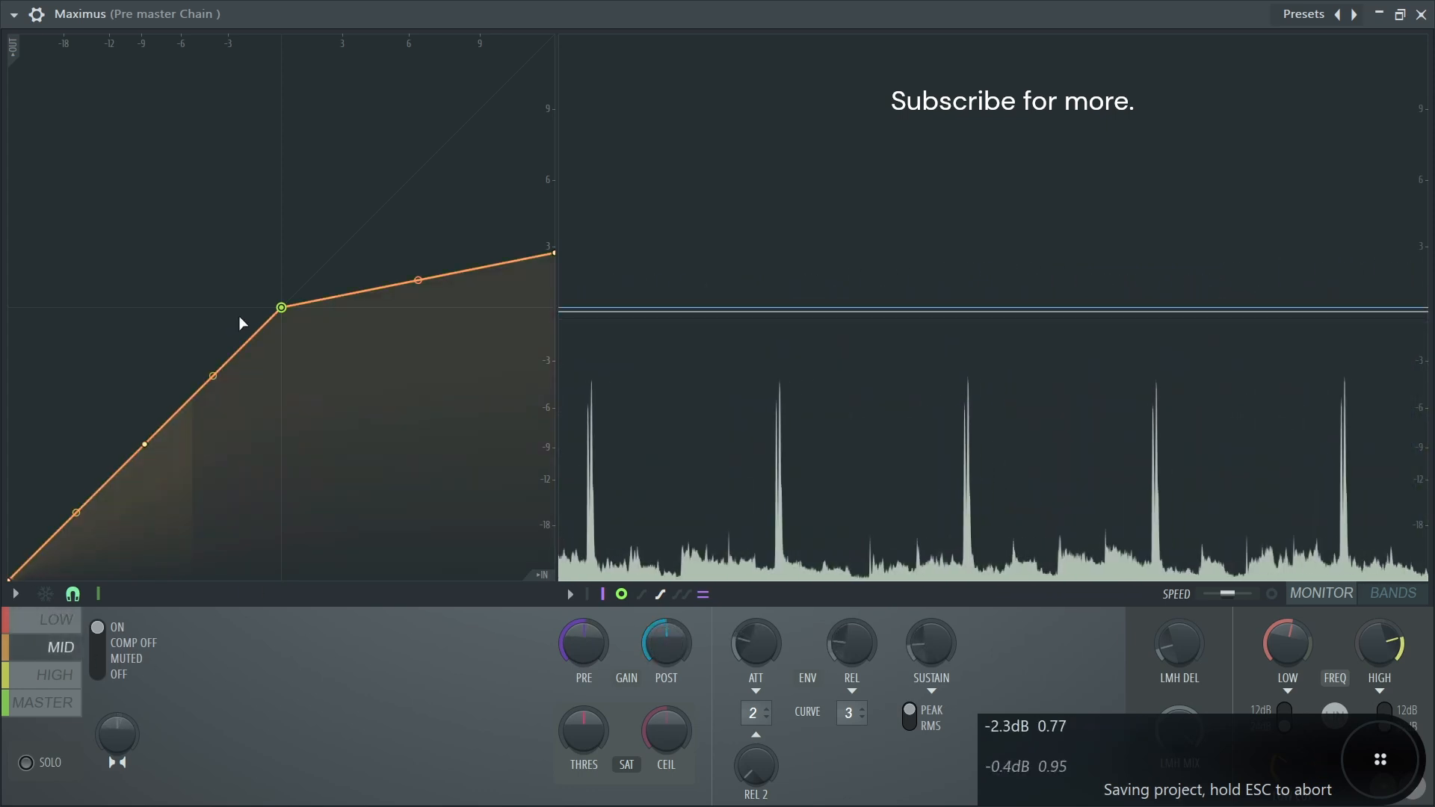
pyautogui.moveTo(281, 307); pyautogui.dragTo(200, 388)
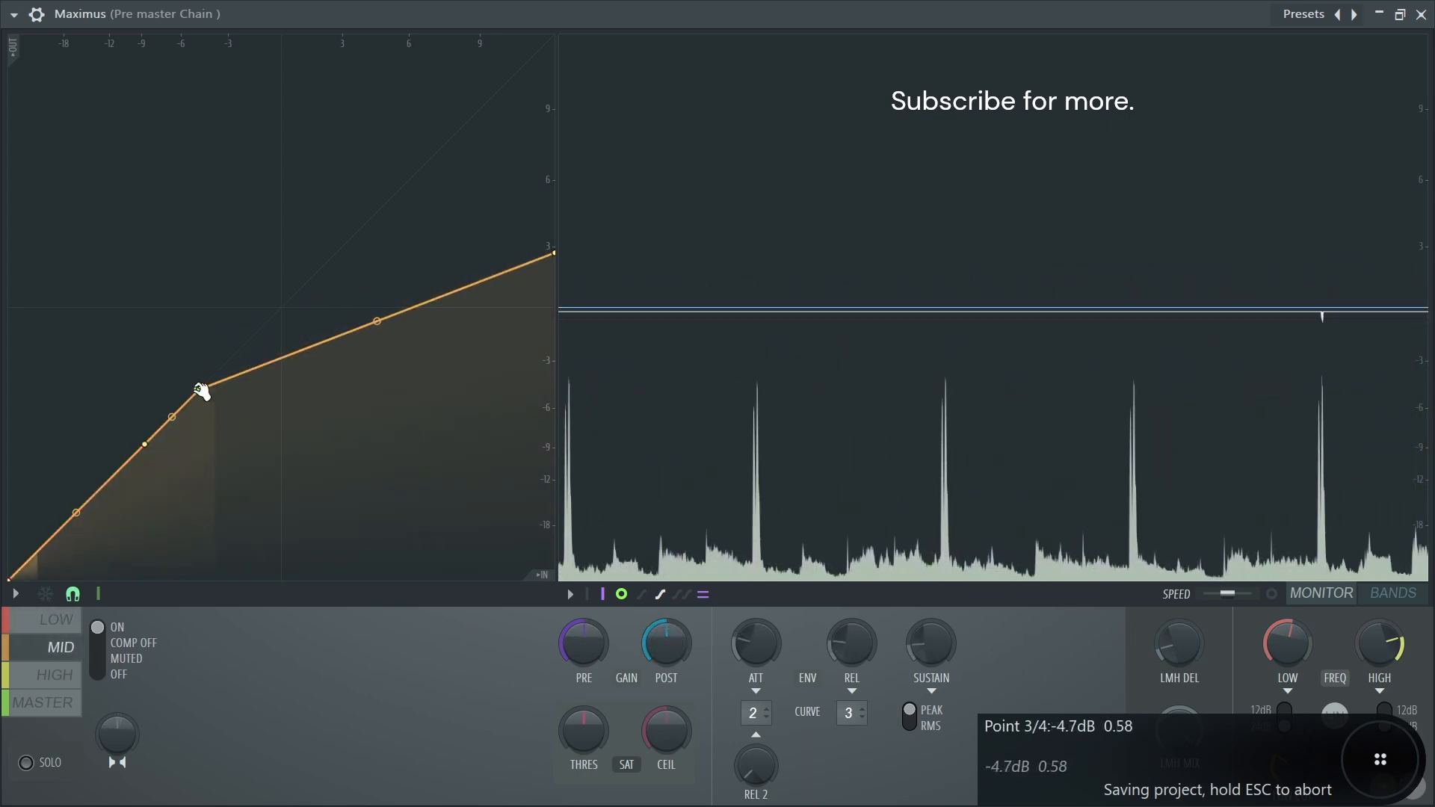
# - Reshape the MID band's compression curve just below its knee, check the HIGH and MASTER bands, and close Maximus
pyautogui.moveTo(164, 437); pyautogui.dragTo(189, 387)
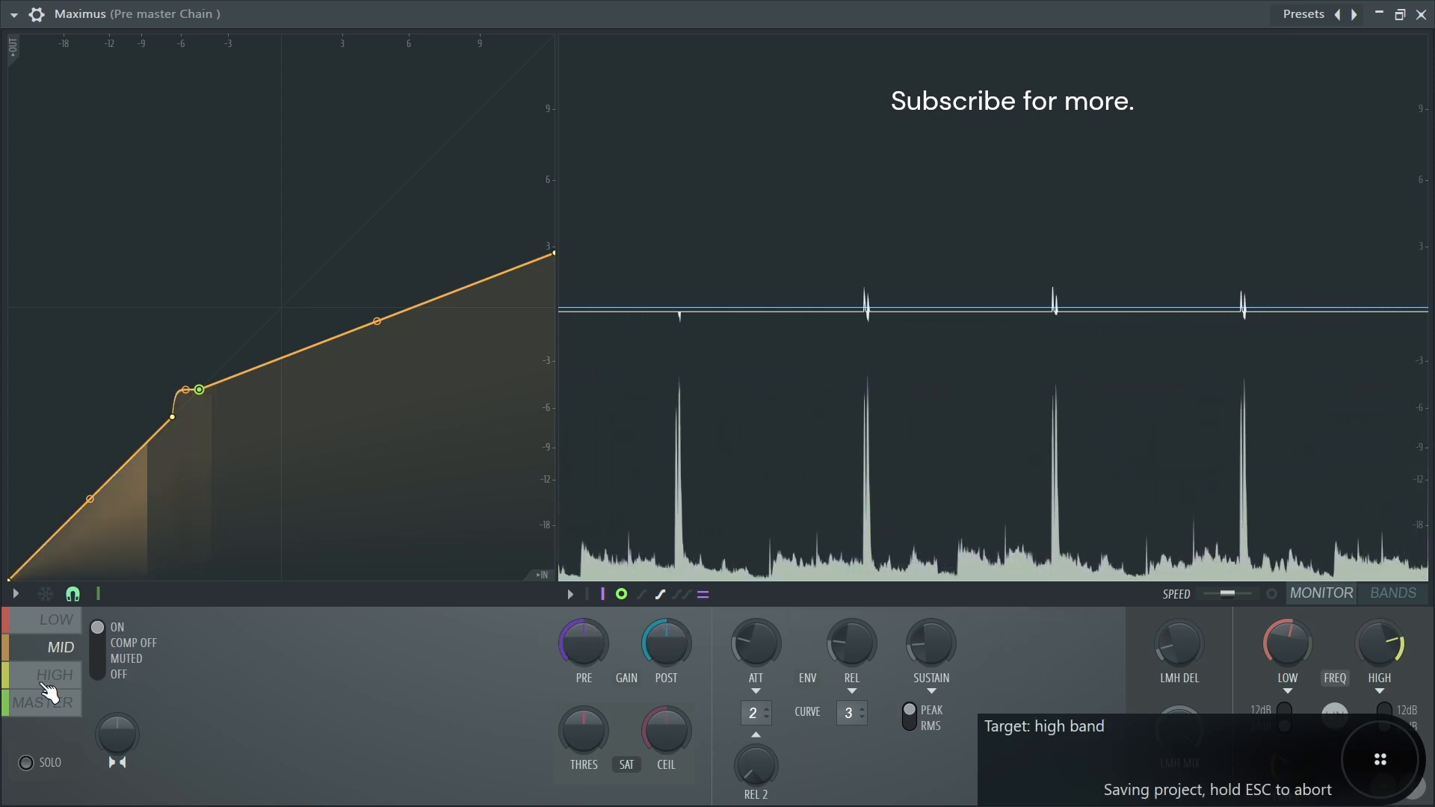
pyautogui.click(78, 676)
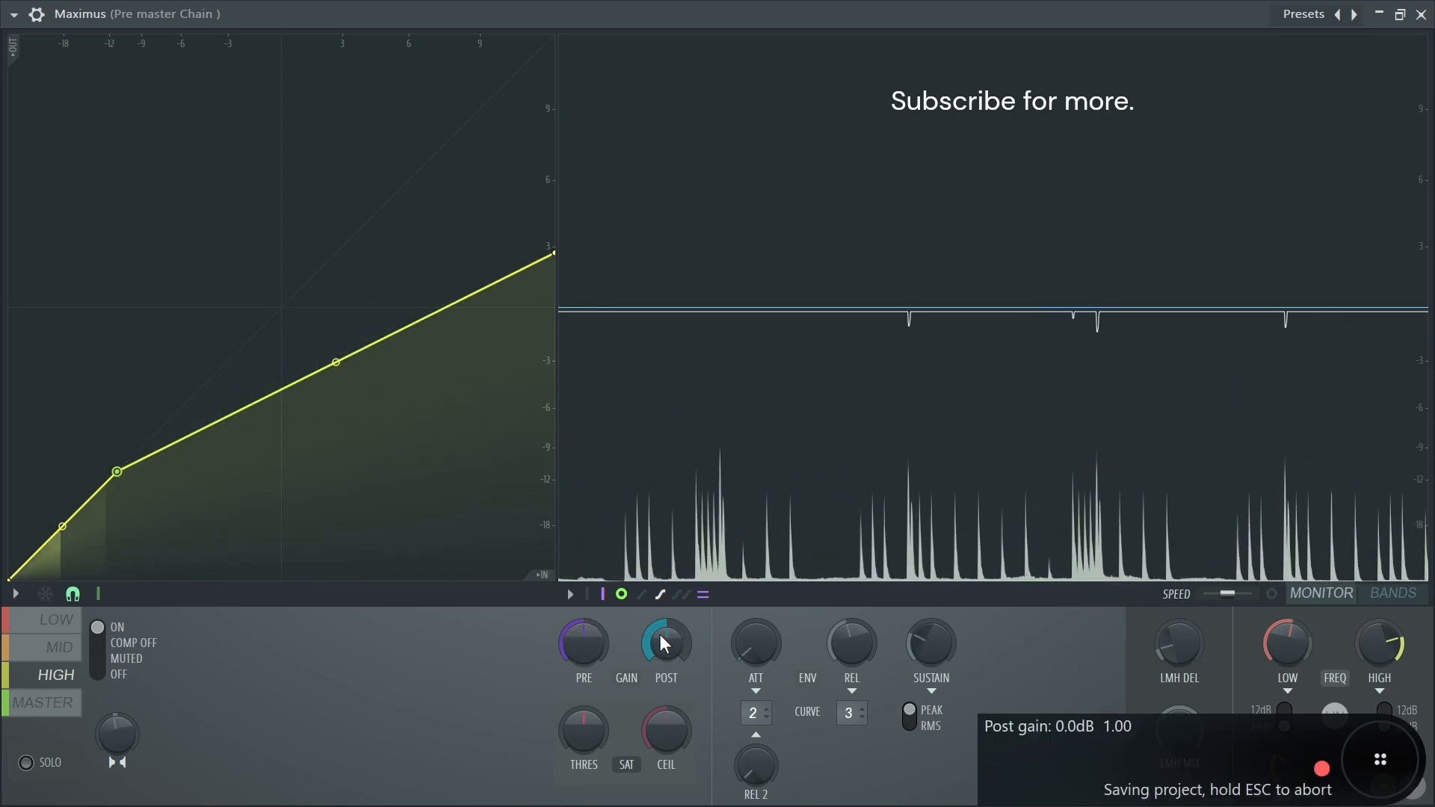
pyautogui.click(42, 702)
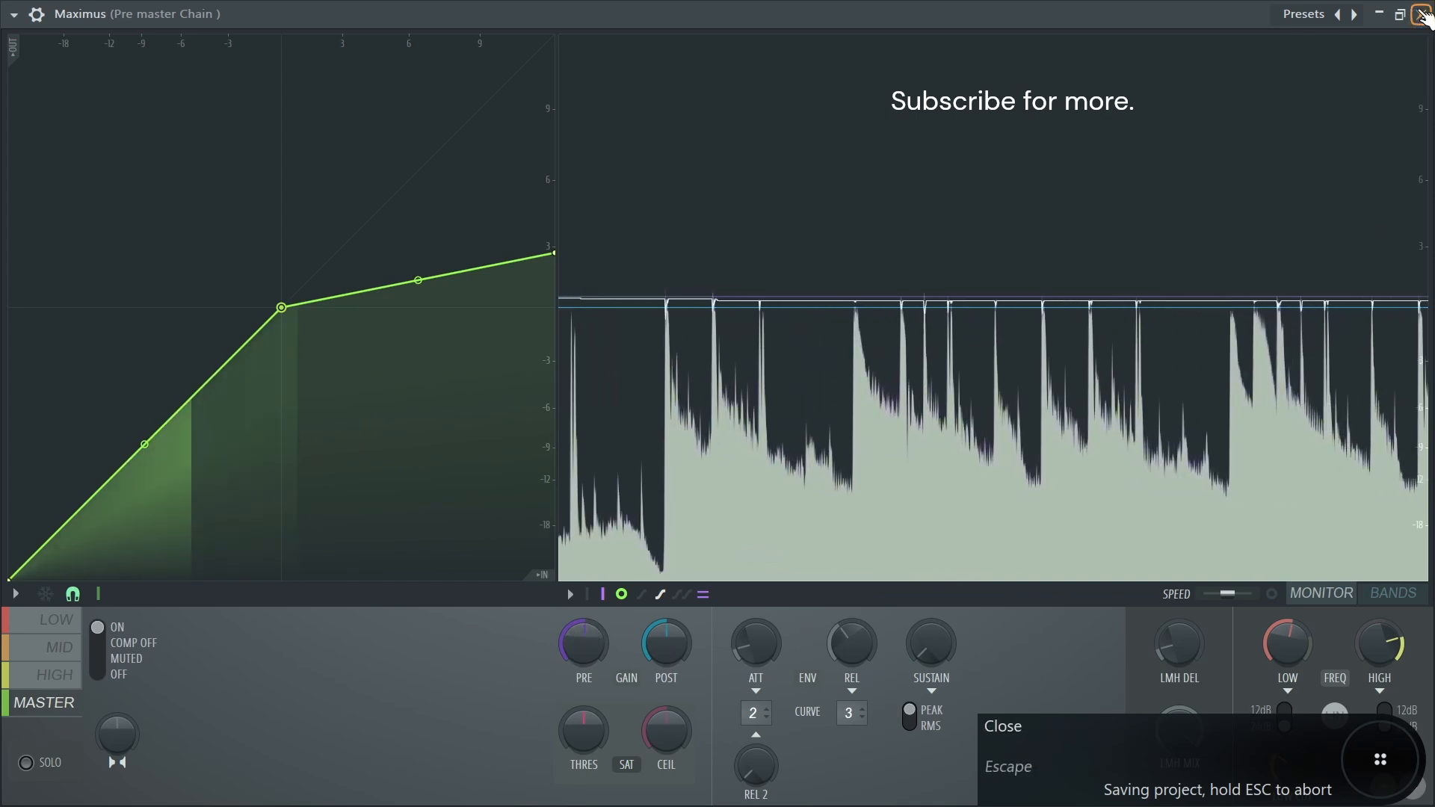
pyautogui.click(1418, 17)
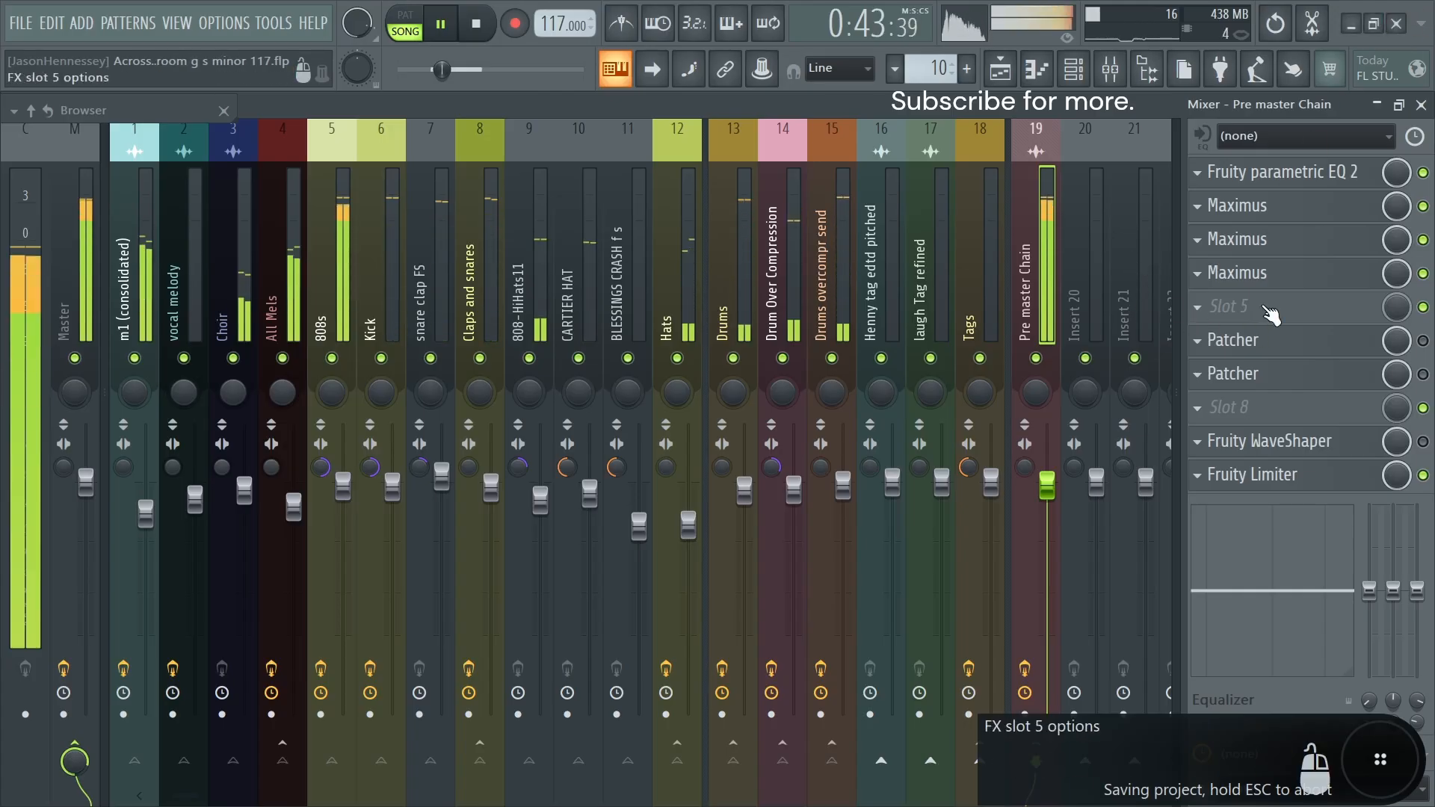
# - In the third Maximus, add curve points near the MASTER band's low end and at about -1.4 dB, and bend the segments between points
pyautogui.click(1260, 272)
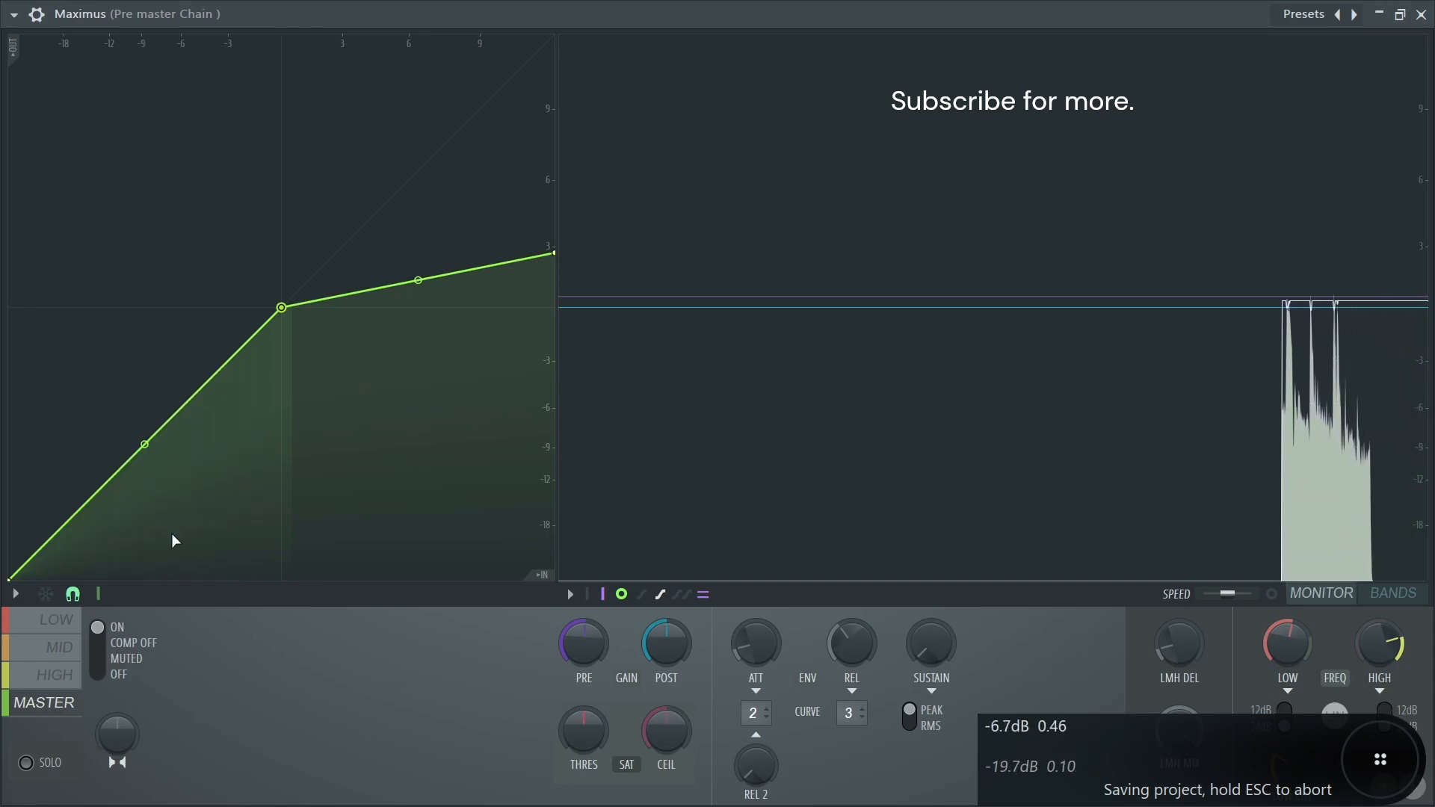
pyautogui.rightClick(35, 554)
pyautogui.moveTo(36, 554)
pyautogui.mouseDown()
pyautogui.moveTo(16, 584)
pyautogui.moveTo(38, 551)
pyautogui.mouseUp()
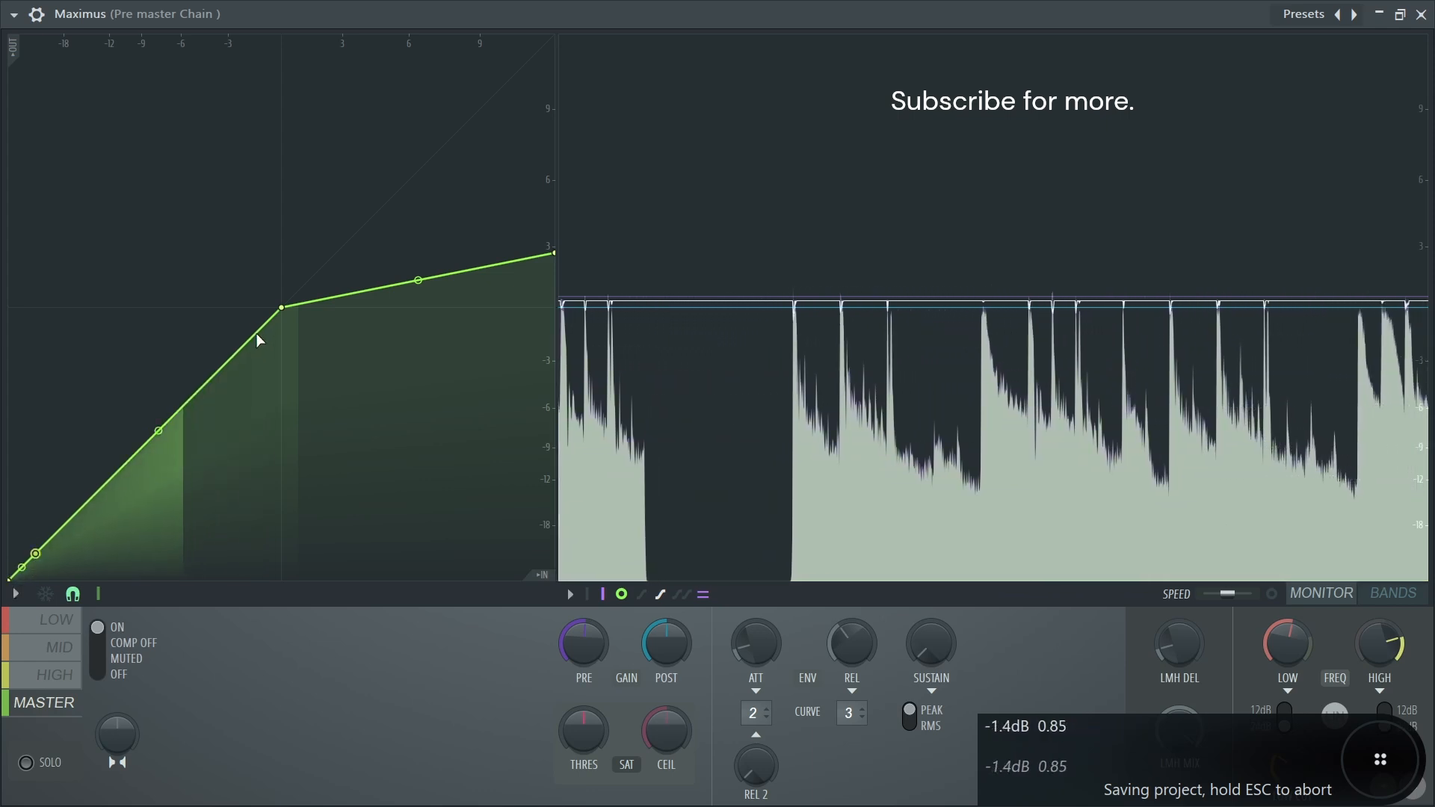
pyautogui.moveTo(278, 320)
pyautogui.mouseDown()
pyautogui.moveTo(257, 338)
pyautogui.moveTo(307, 295)
pyautogui.moveTo(284, 311)
pyautogui.mouseUp()
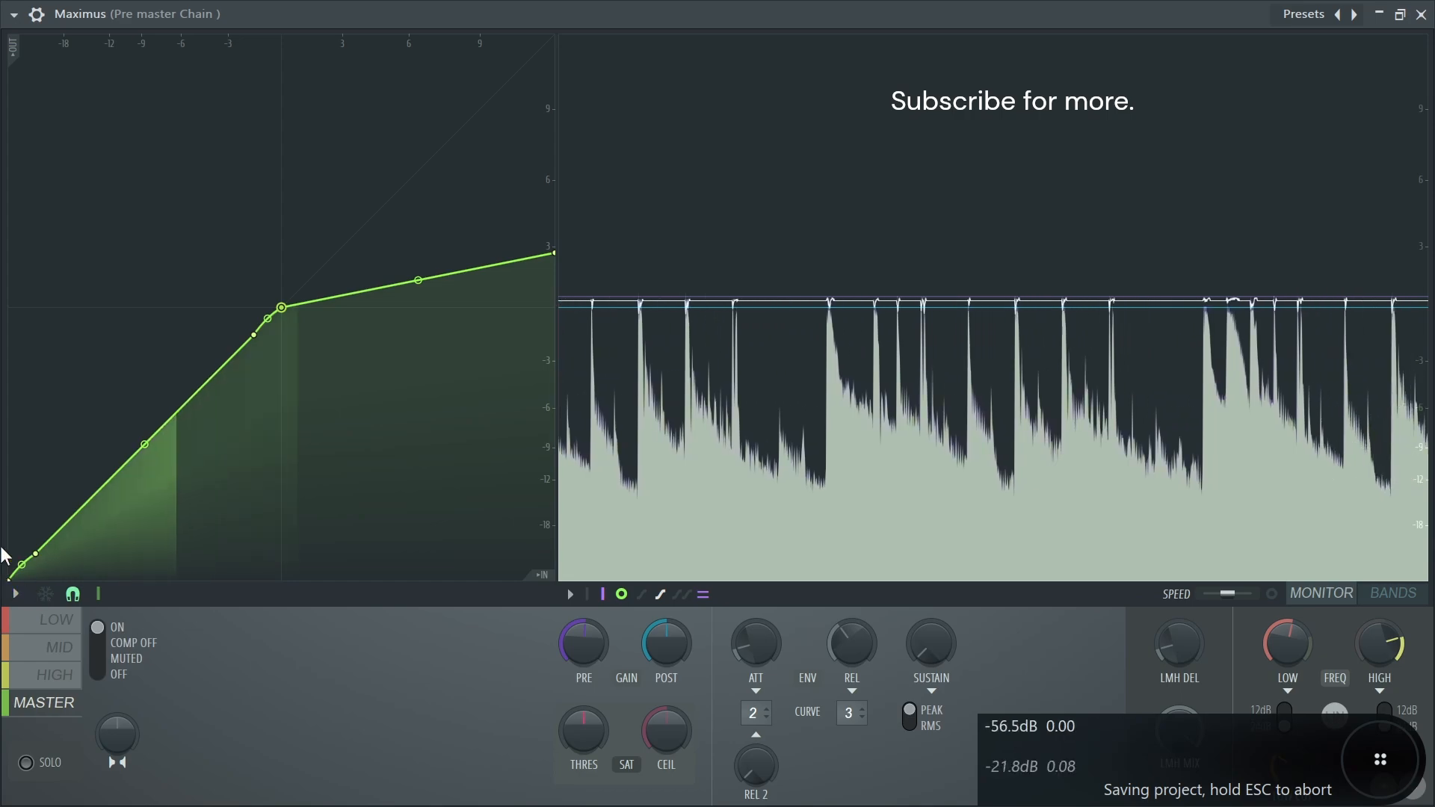
pyautogui.moveTo(246, 366); pyautogui.dragTo(247, 351)
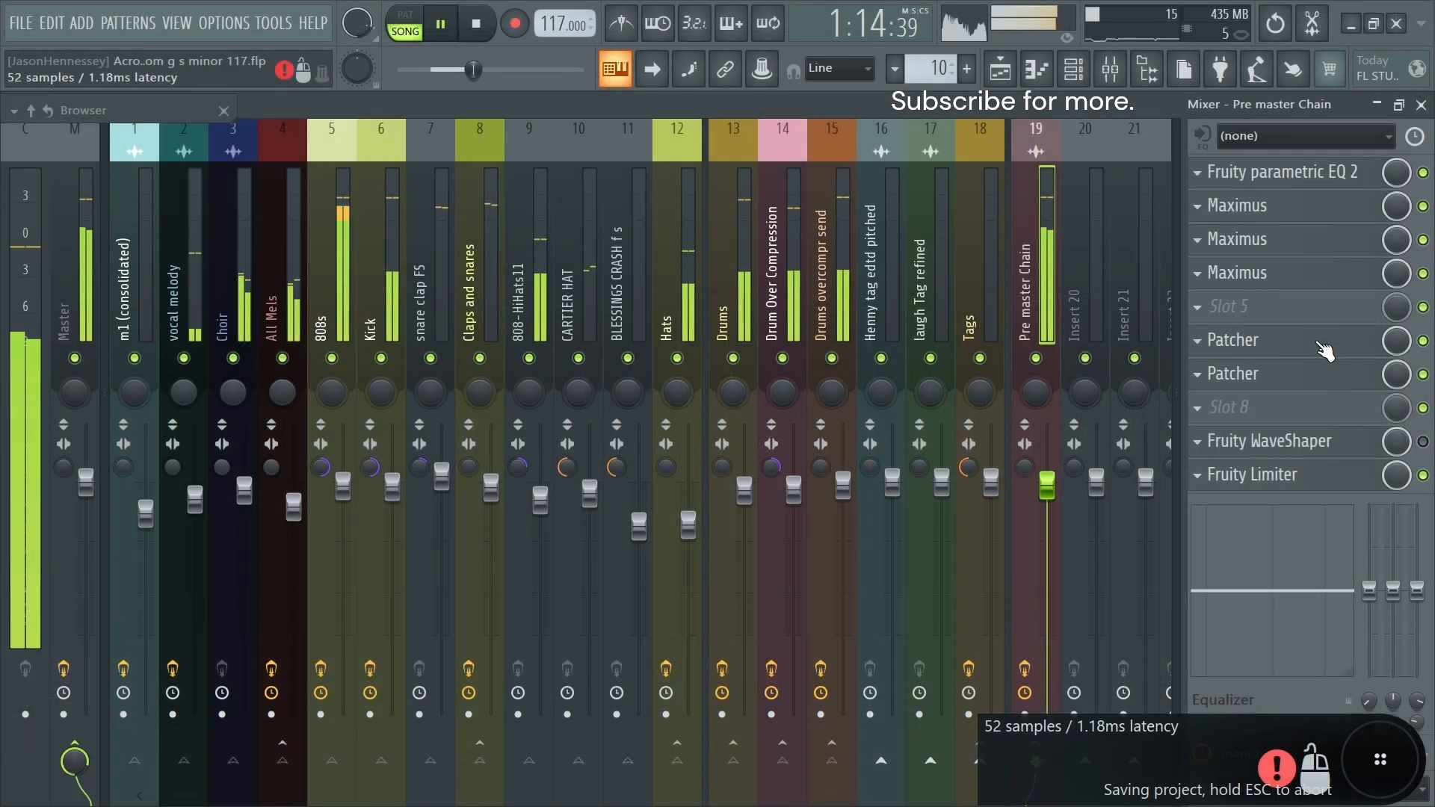
# - Open both Patchers of the Pre master Chain and close the one with the stereo controls
pyautogui.click(1255, 346)
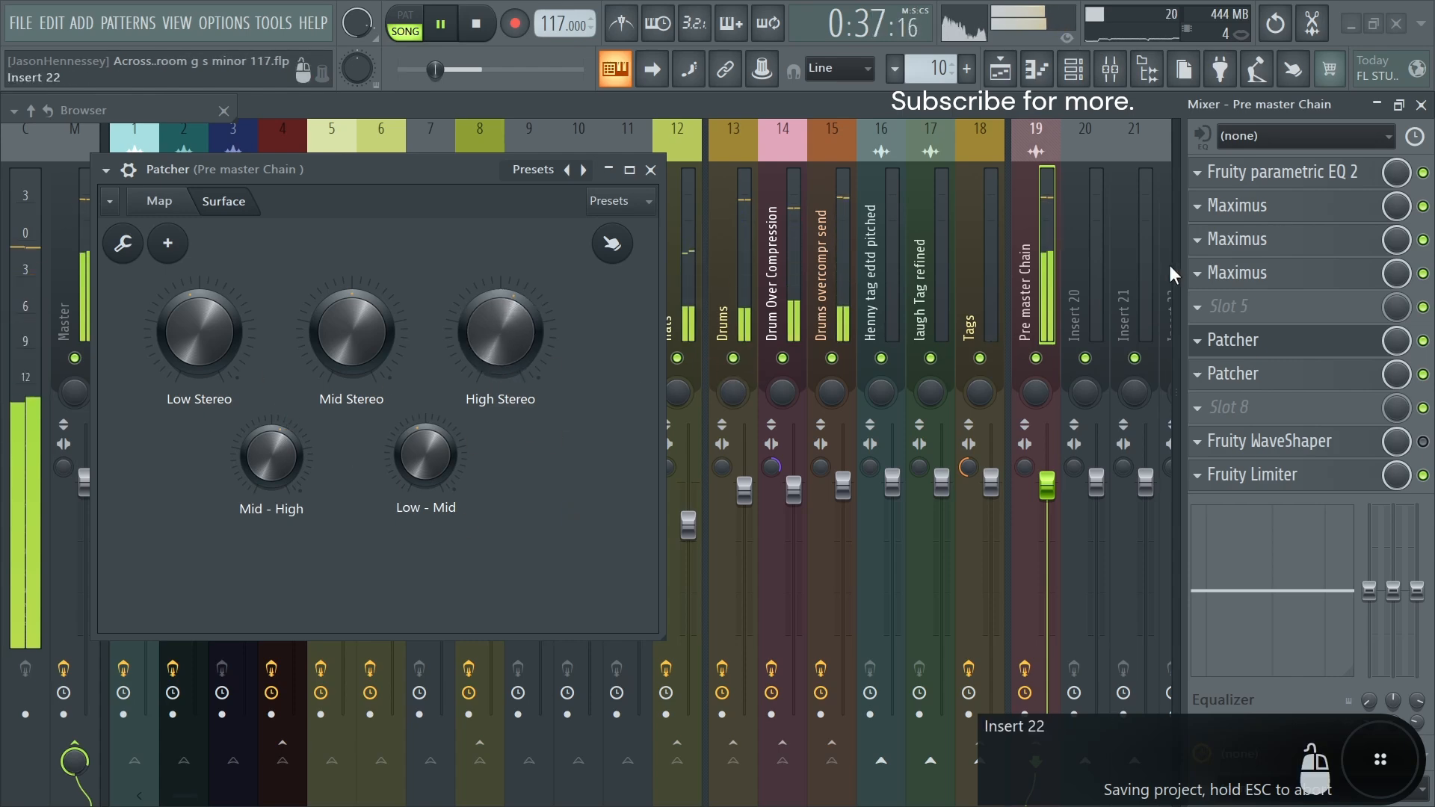
pyautogui.click(1272, 377)
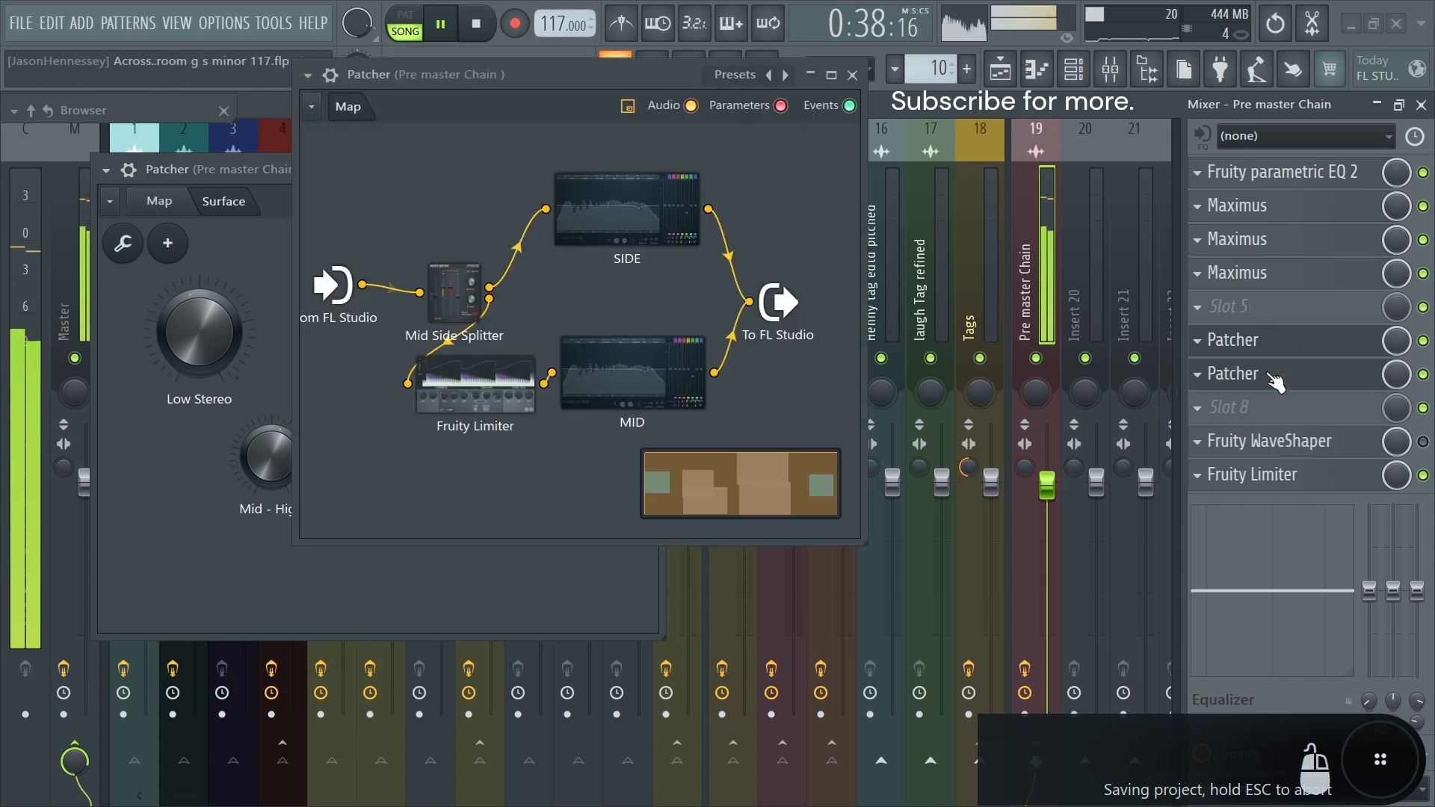
pyautogui.click(171, 473)
pyautogui.click(651, 170)
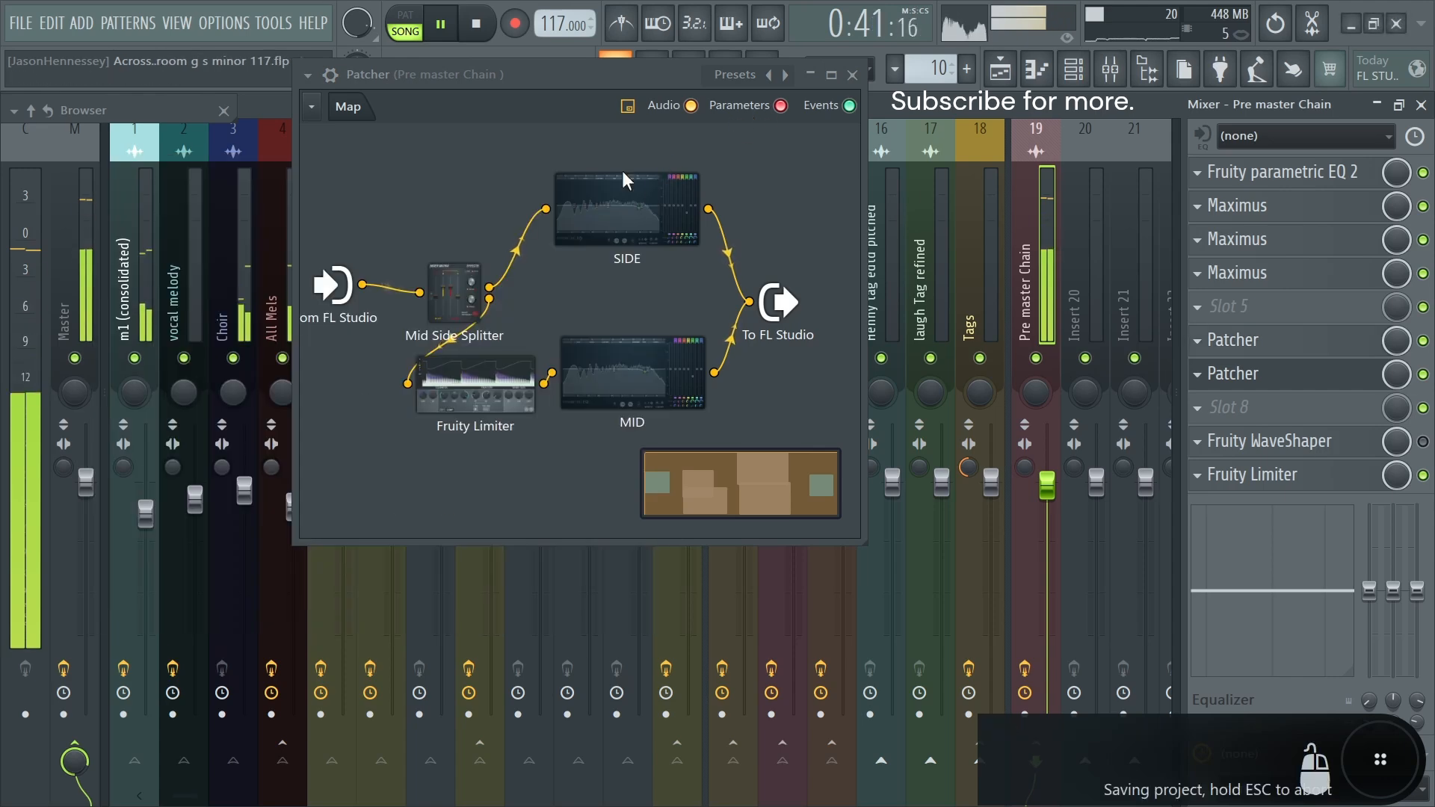
# - Examine the SIDE equalizer, the Fruity Limiter and the MID equalizer inside the mid-side Patcher
pyautogui.click(649, 214)
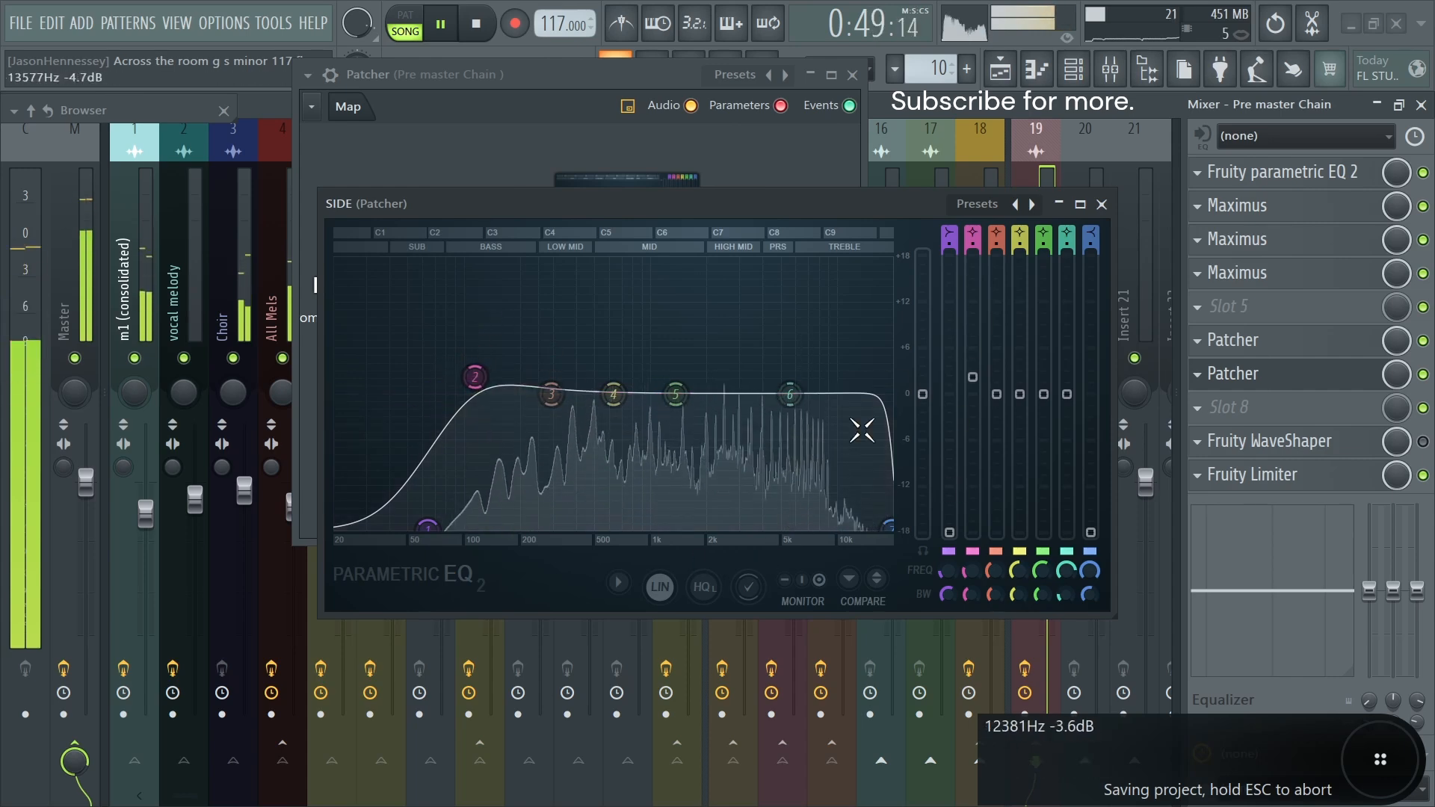
pyautogui.click(1101, 204)
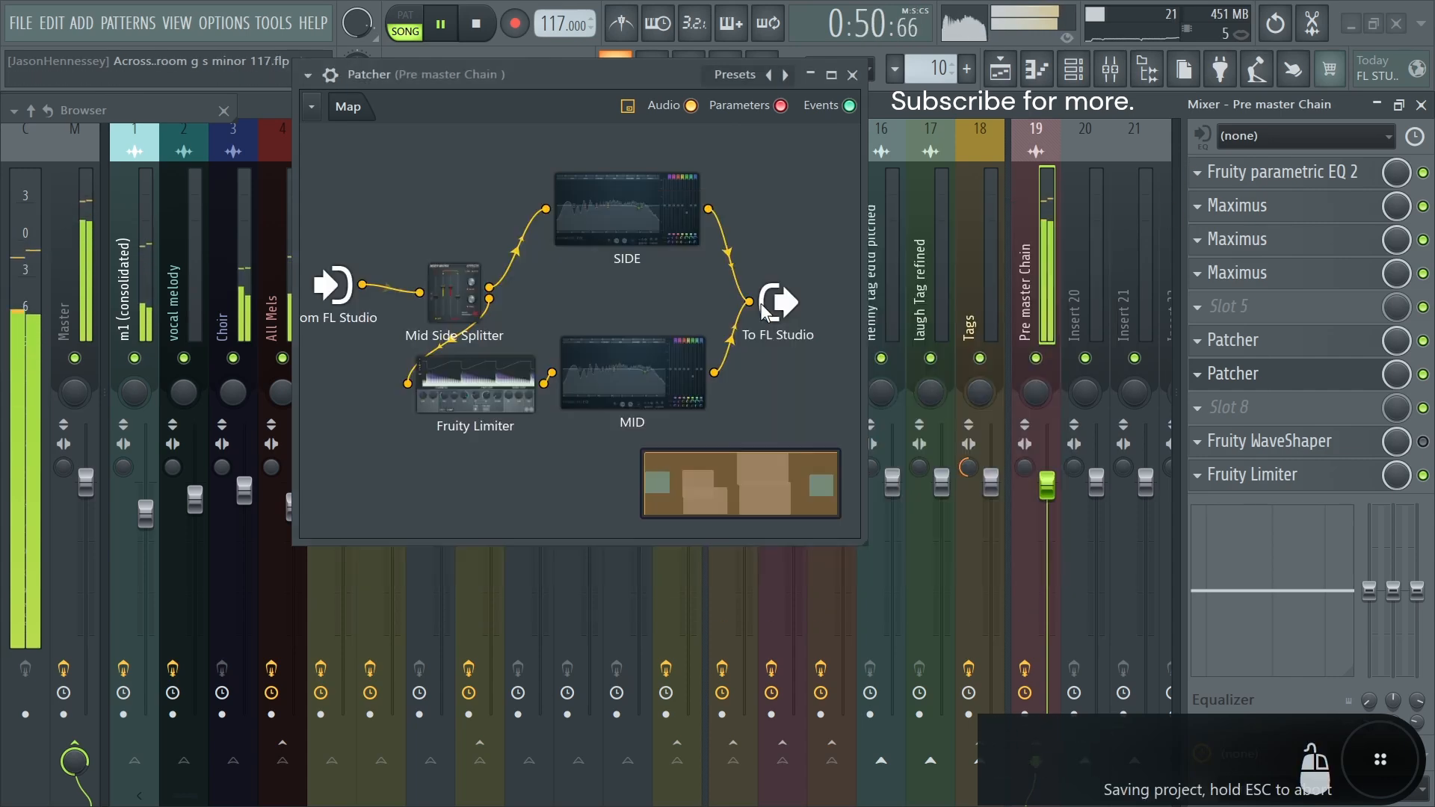
pyautogui.click(473, 403)
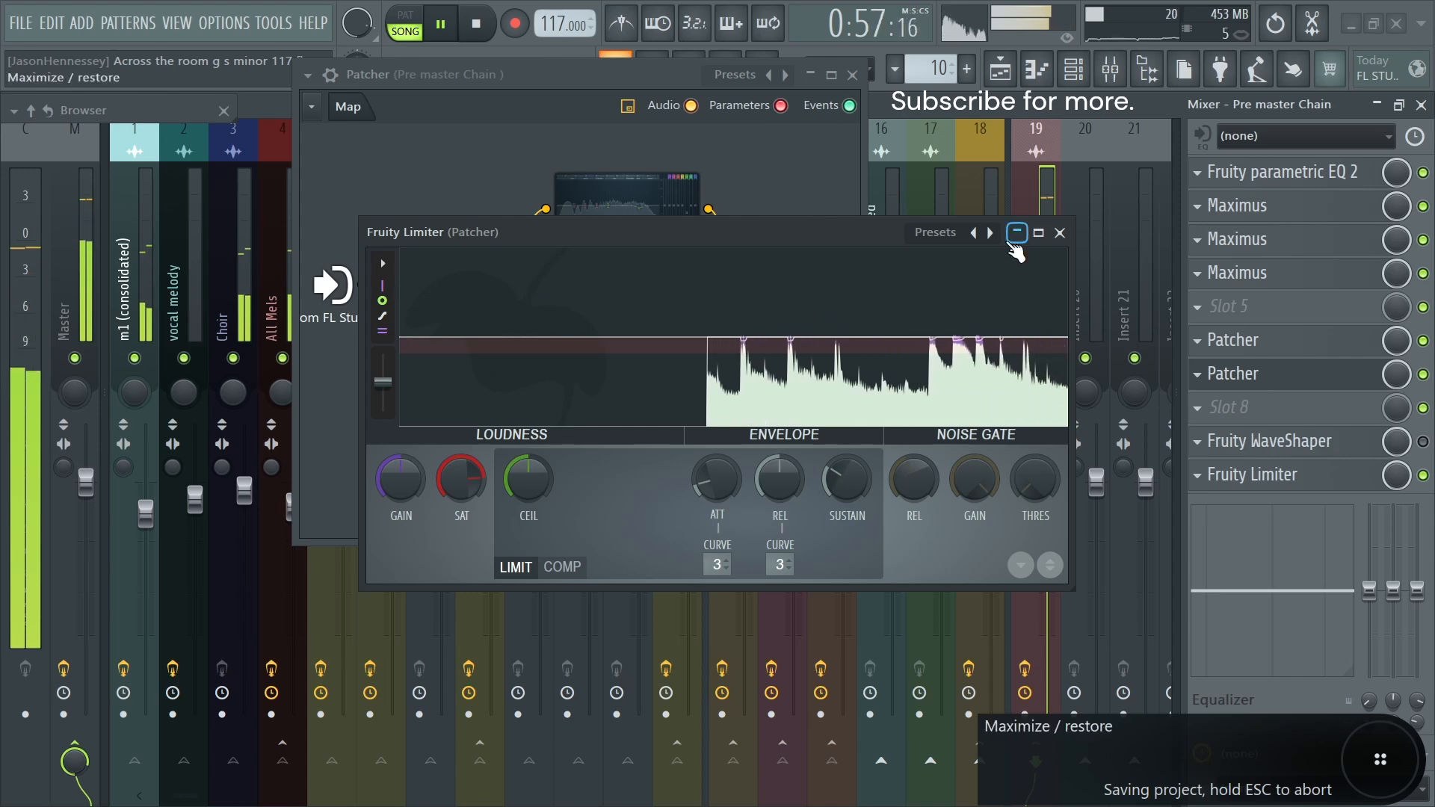
pyautogui.click(1059, 233)
pyautogui.doubleClick(656, 387)
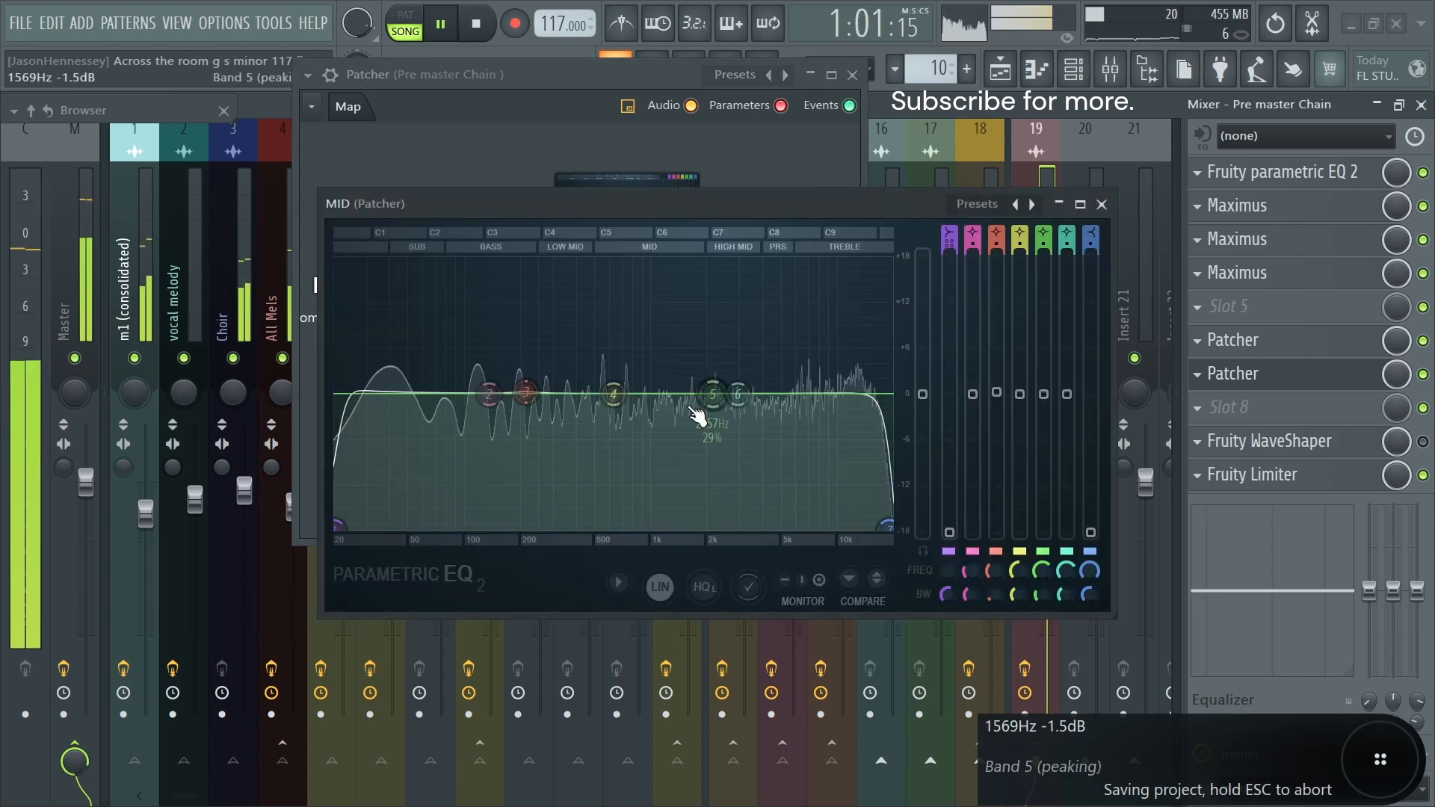
pyautogui.press('Escape')
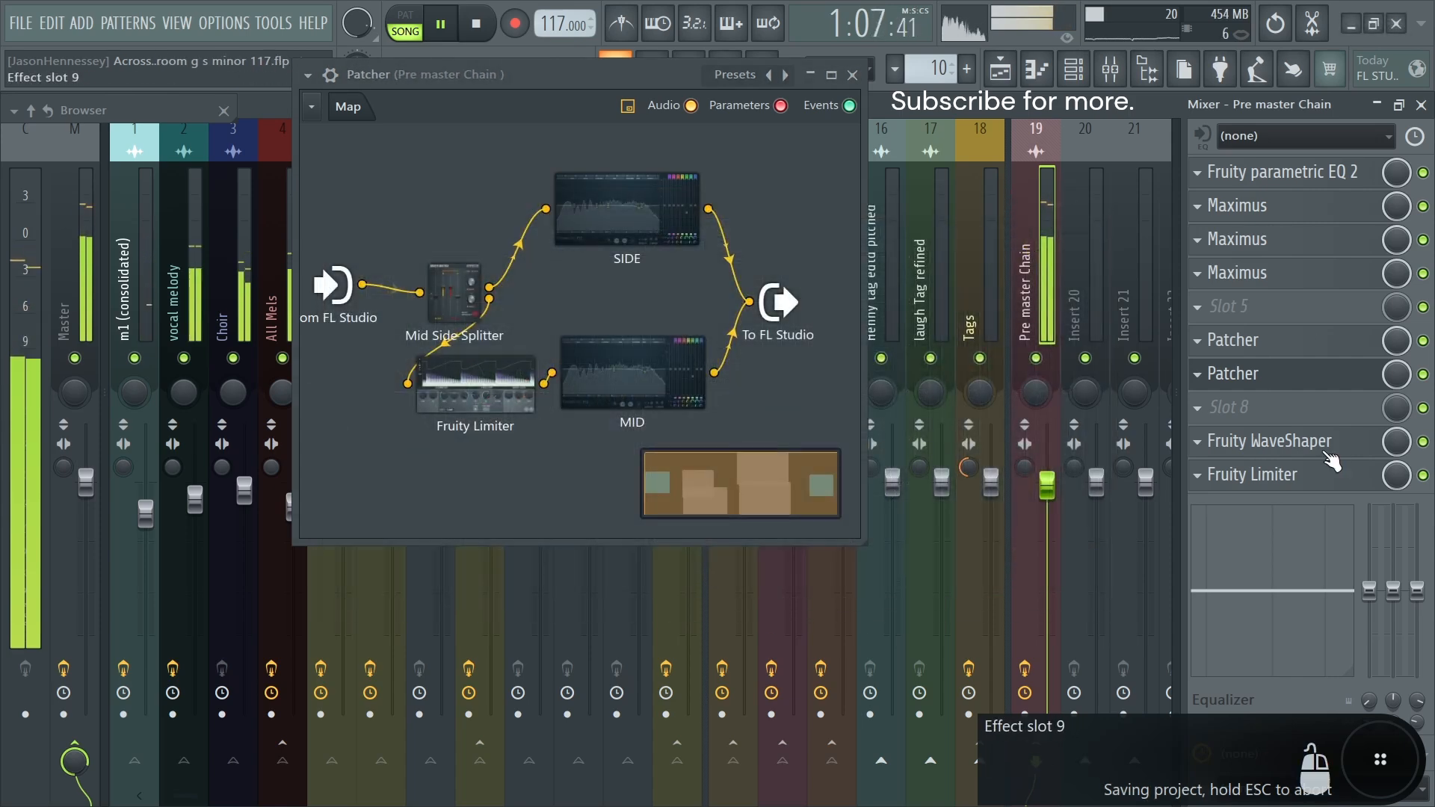
# - Close the mid-side Patcher and examine the Fruity WaveShaper's curve and pre-amp setting at full size
pyautogui.click(1330, 456)
pyautogui.click(852, 76)
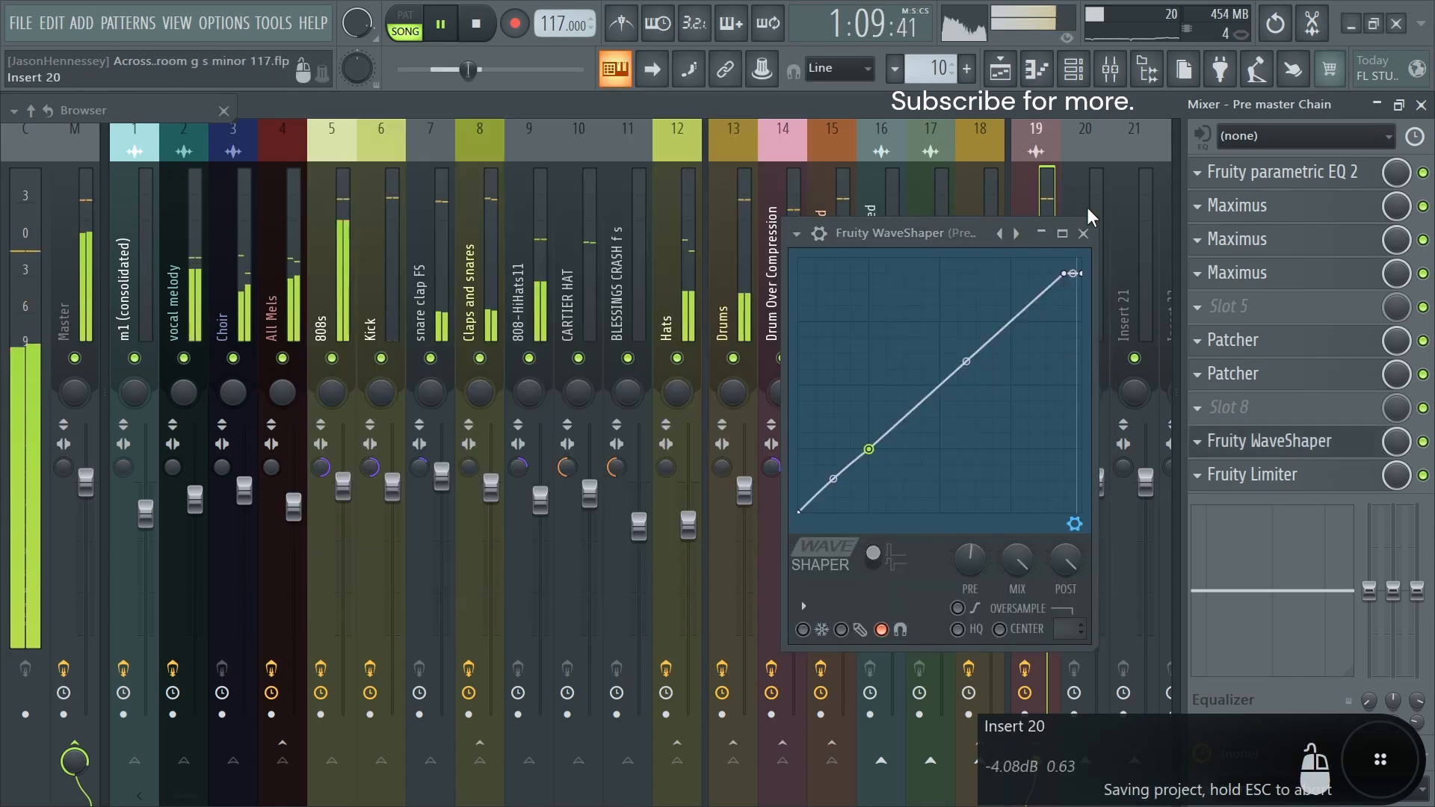
pyautogui.click(1062, 235)
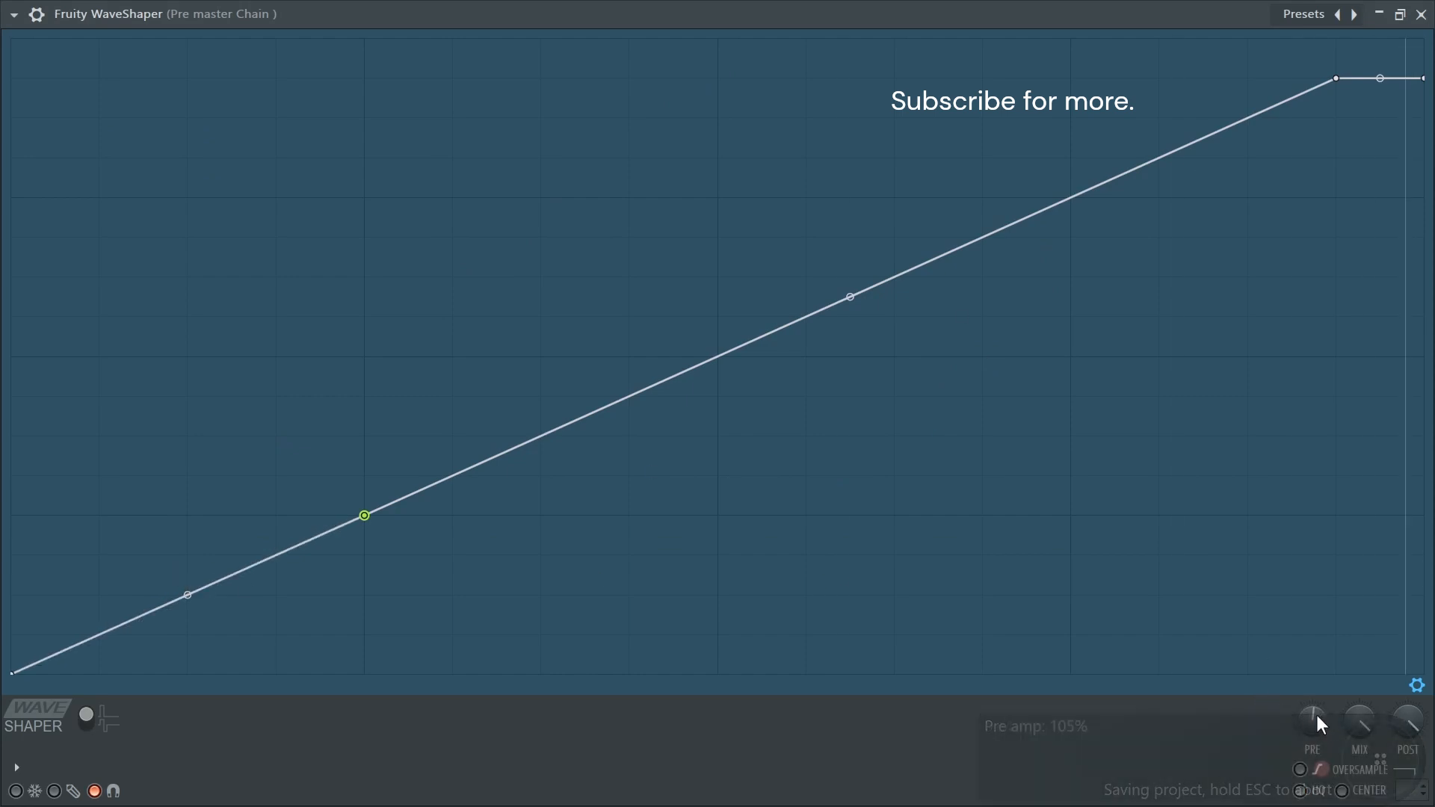
pyautogui.click(1422, 13)
# - Set the gain of the Pre master Chain's Fruity Limiter to about 0.3 dB and enlarge its level display
pyautogui.click(1330, 474)
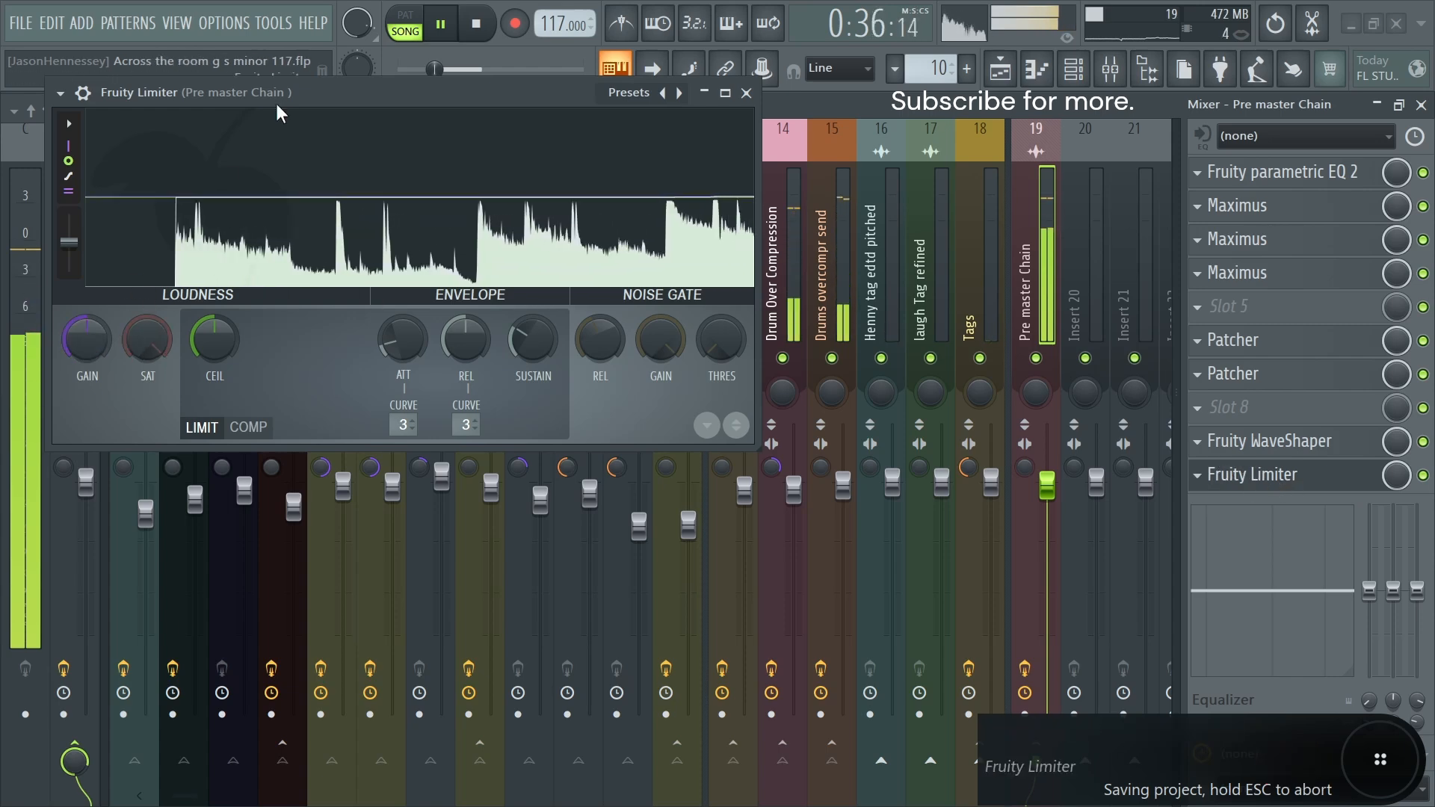
pyautogui.moveTo(316, 96); pyautogui.dragTo(376, 144)
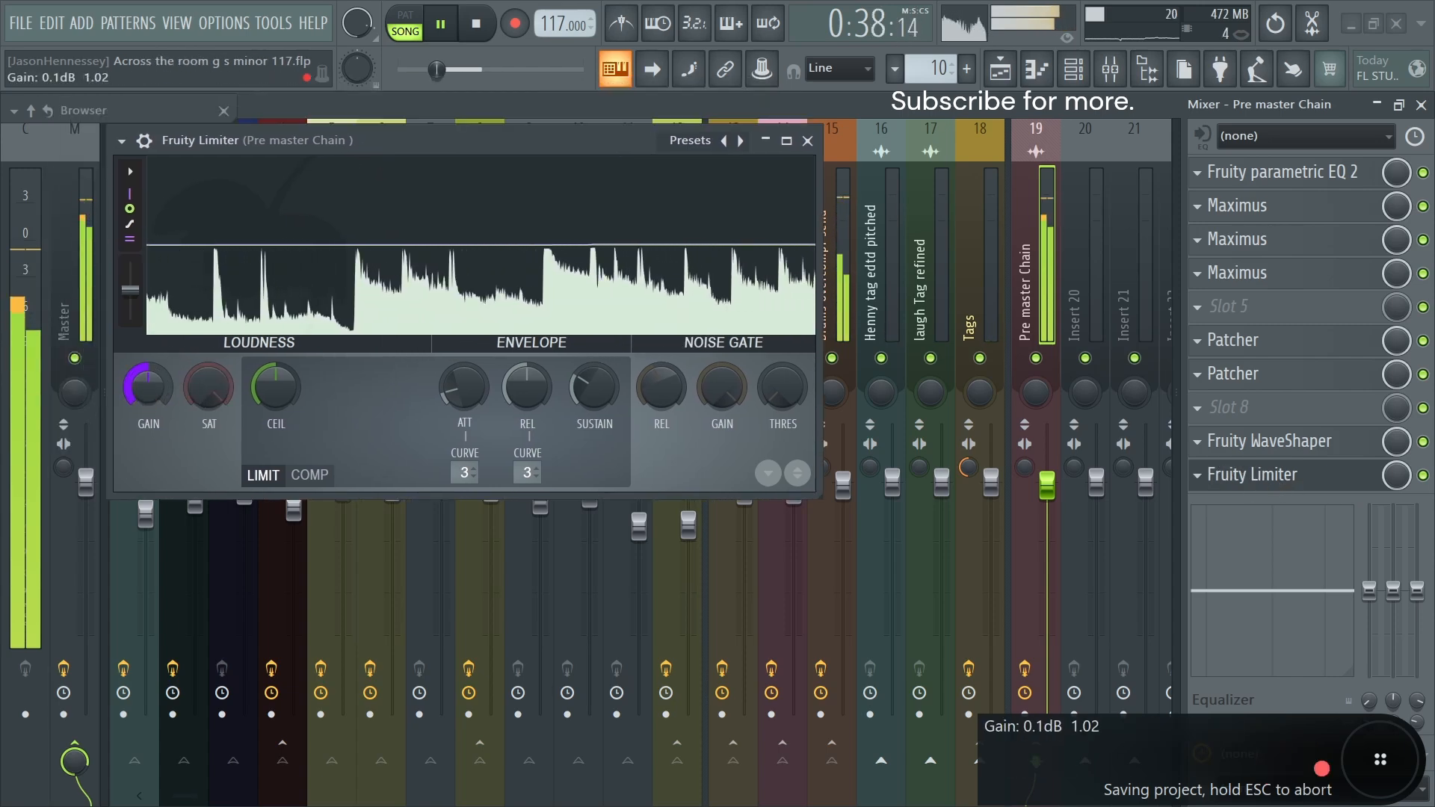
pyautogui.scroll(-1, 145, 388)
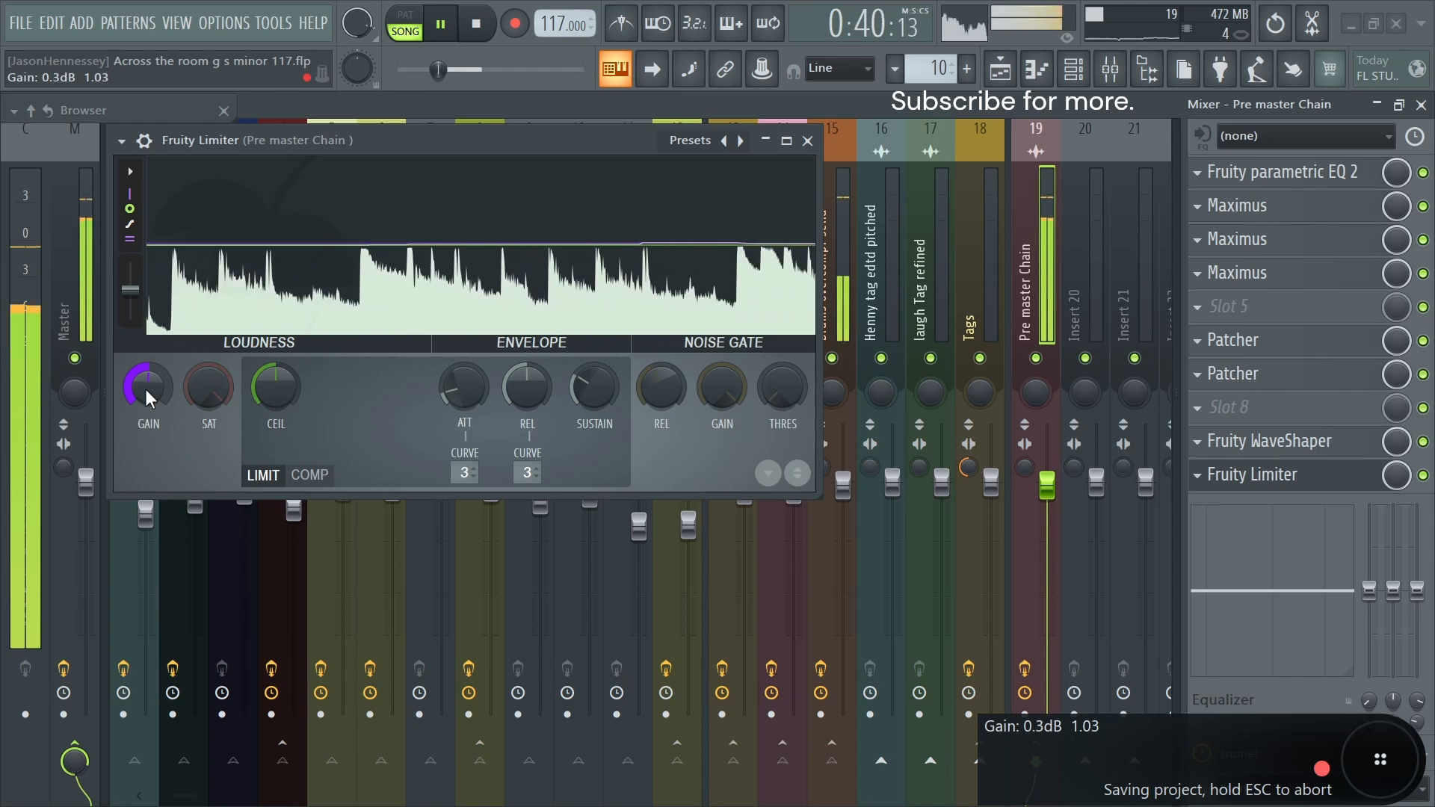
pyautogui.click(786, 140)
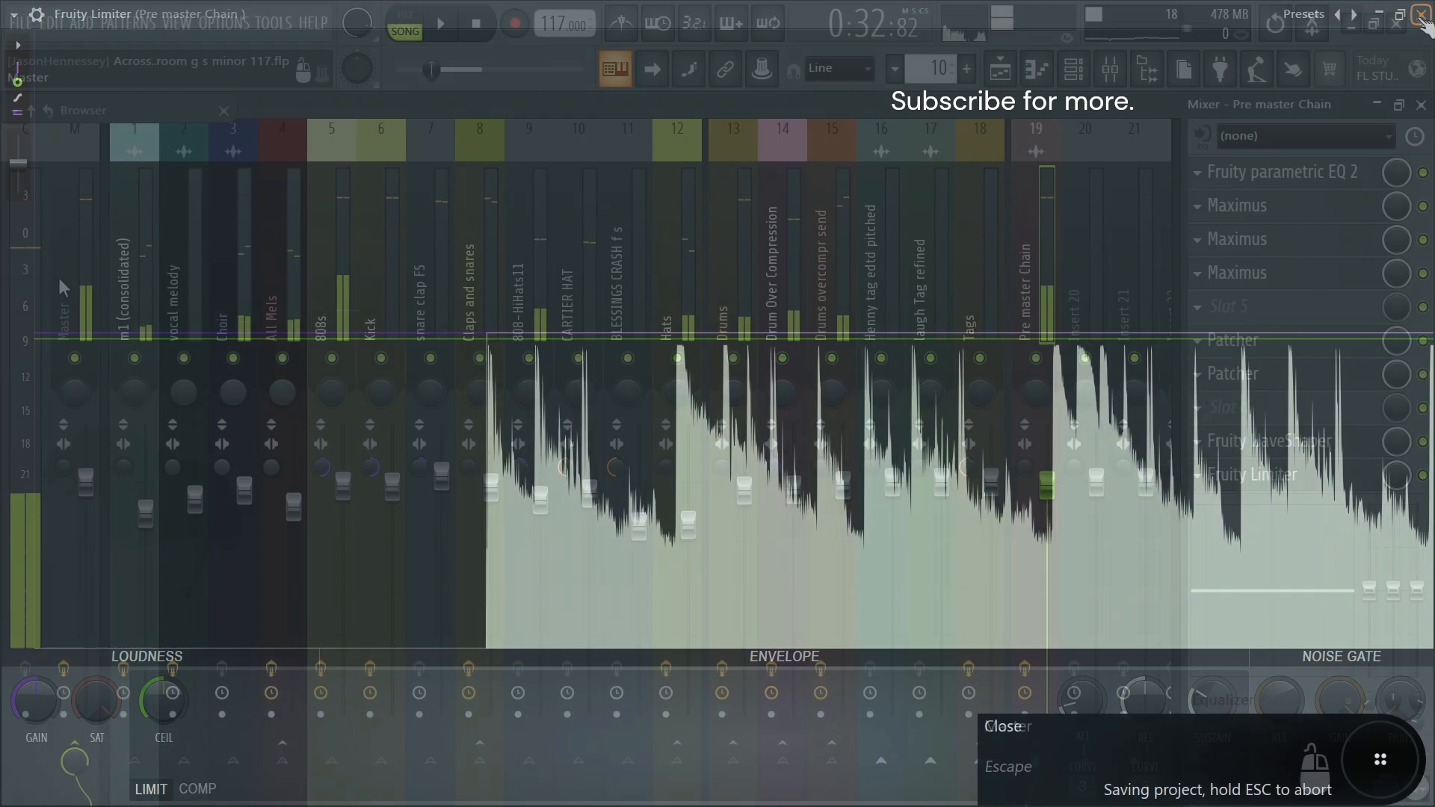
# - Load the saved Master Preset mixer track state onto the Master track
pyautogui.rightClick(75, 276)
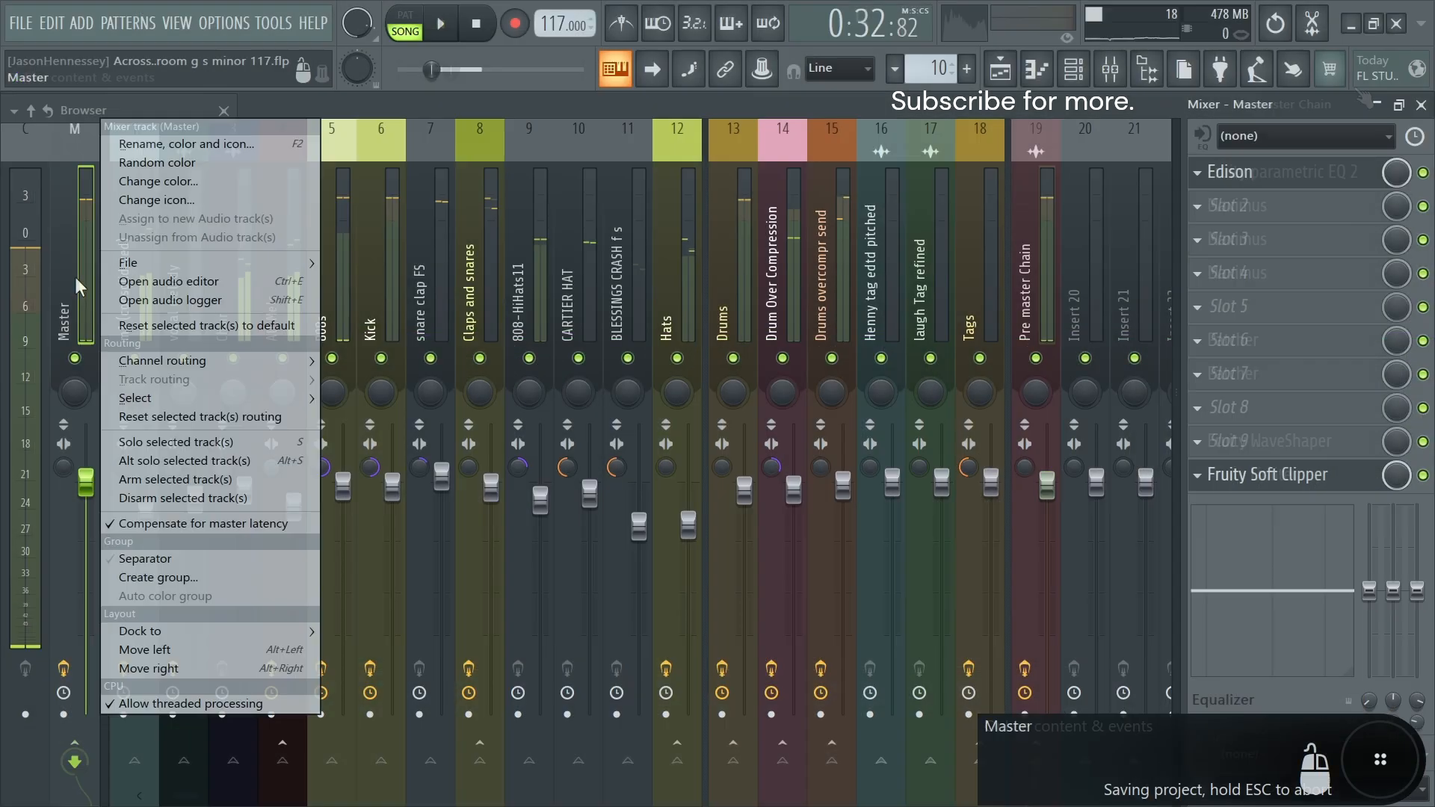
pyautogui.moveTo(216, 262)
pyautogui.click(441, 606)
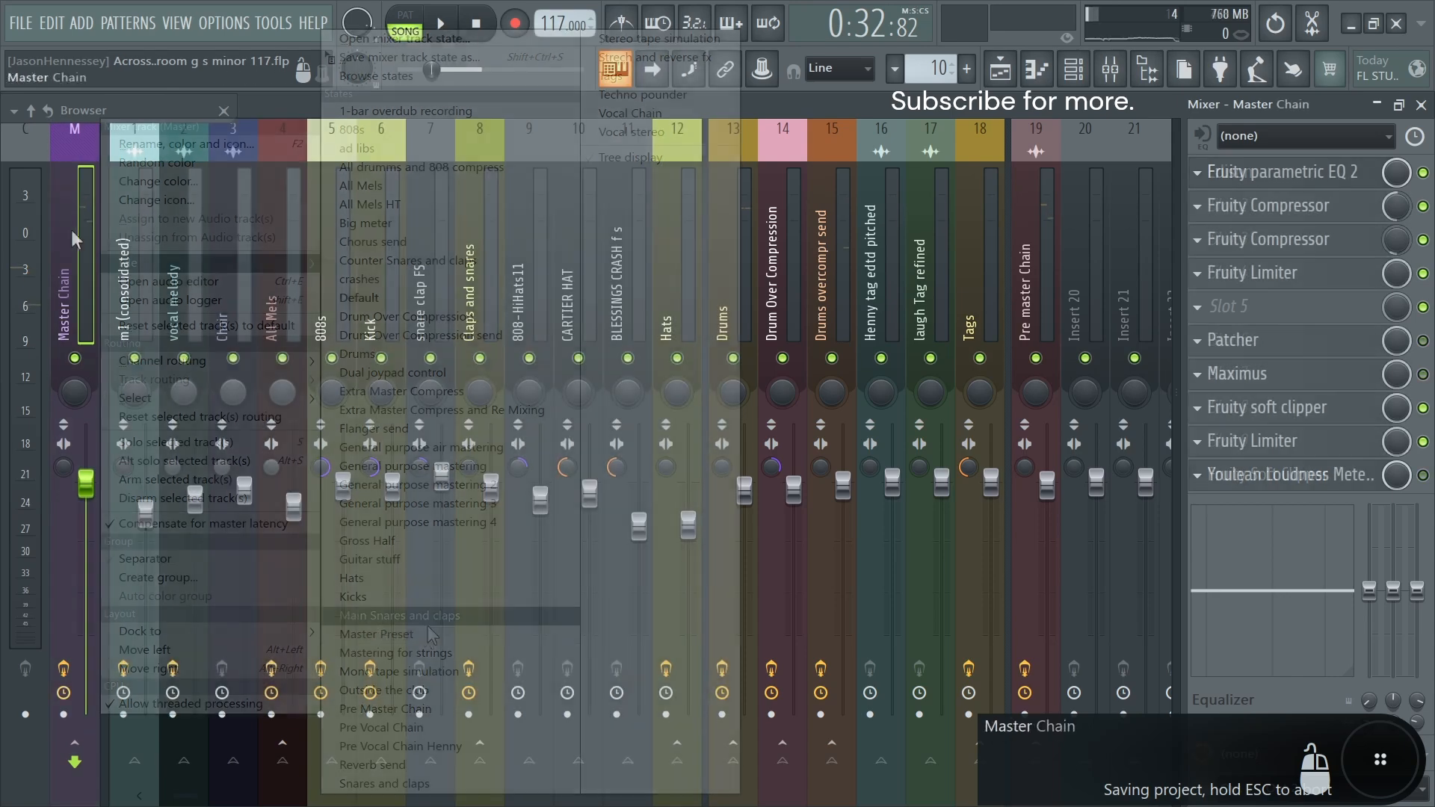
# - Check the Master Chain's first Fruity Limiter during playback and the second Fruity Compressor's settings and mix level
pyautogui.click(1322, 284)
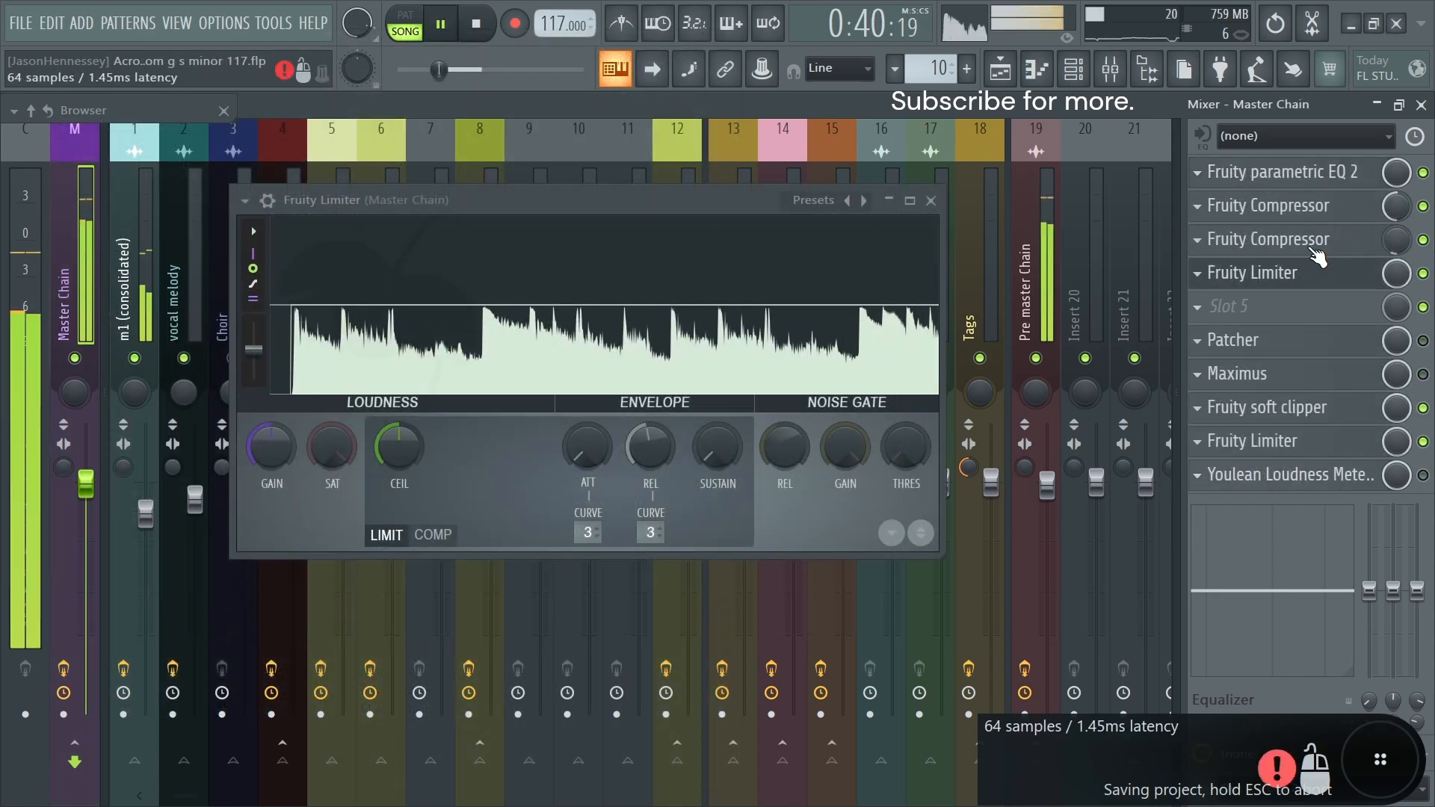
pyautogui.press('space')
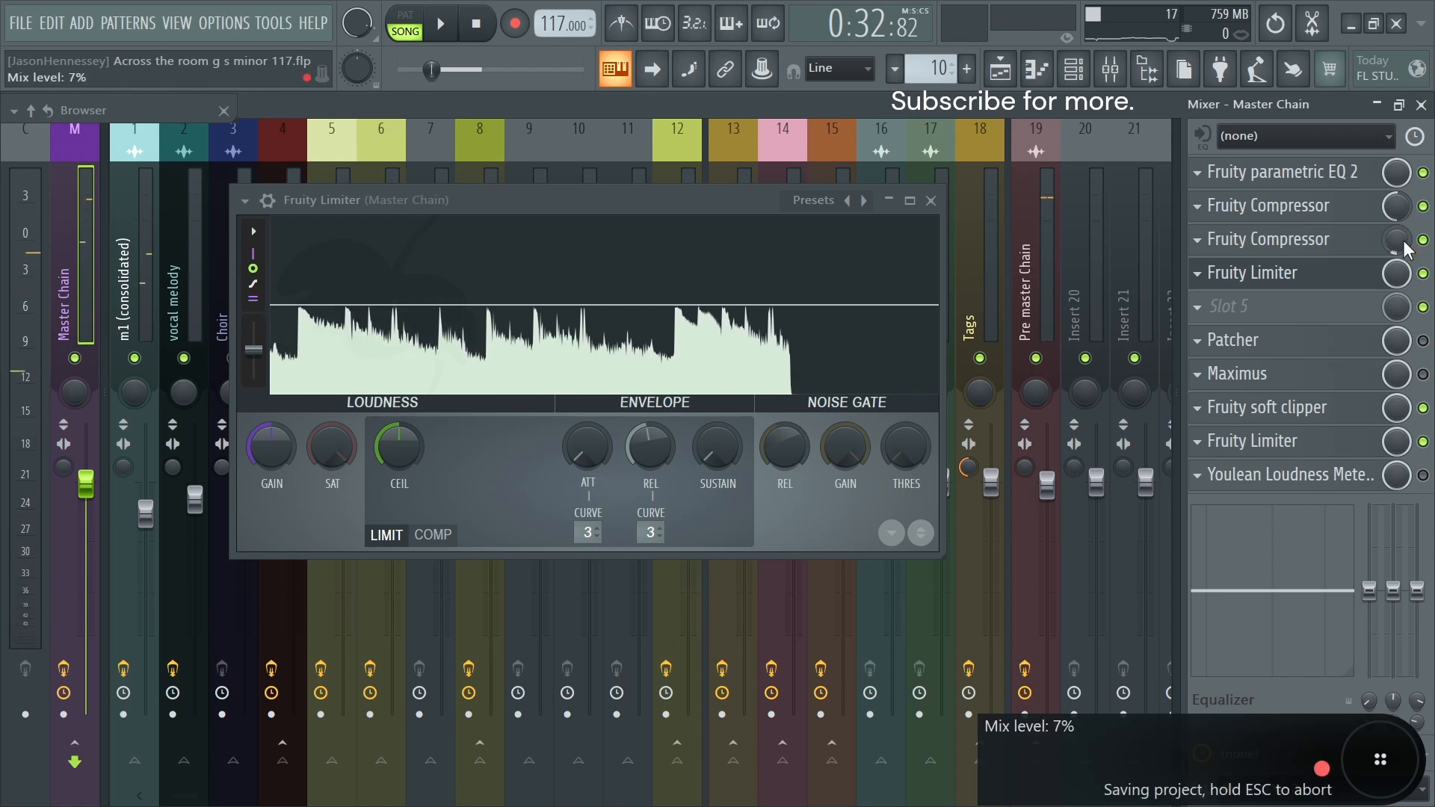
pyautogui.click(1304, 239)
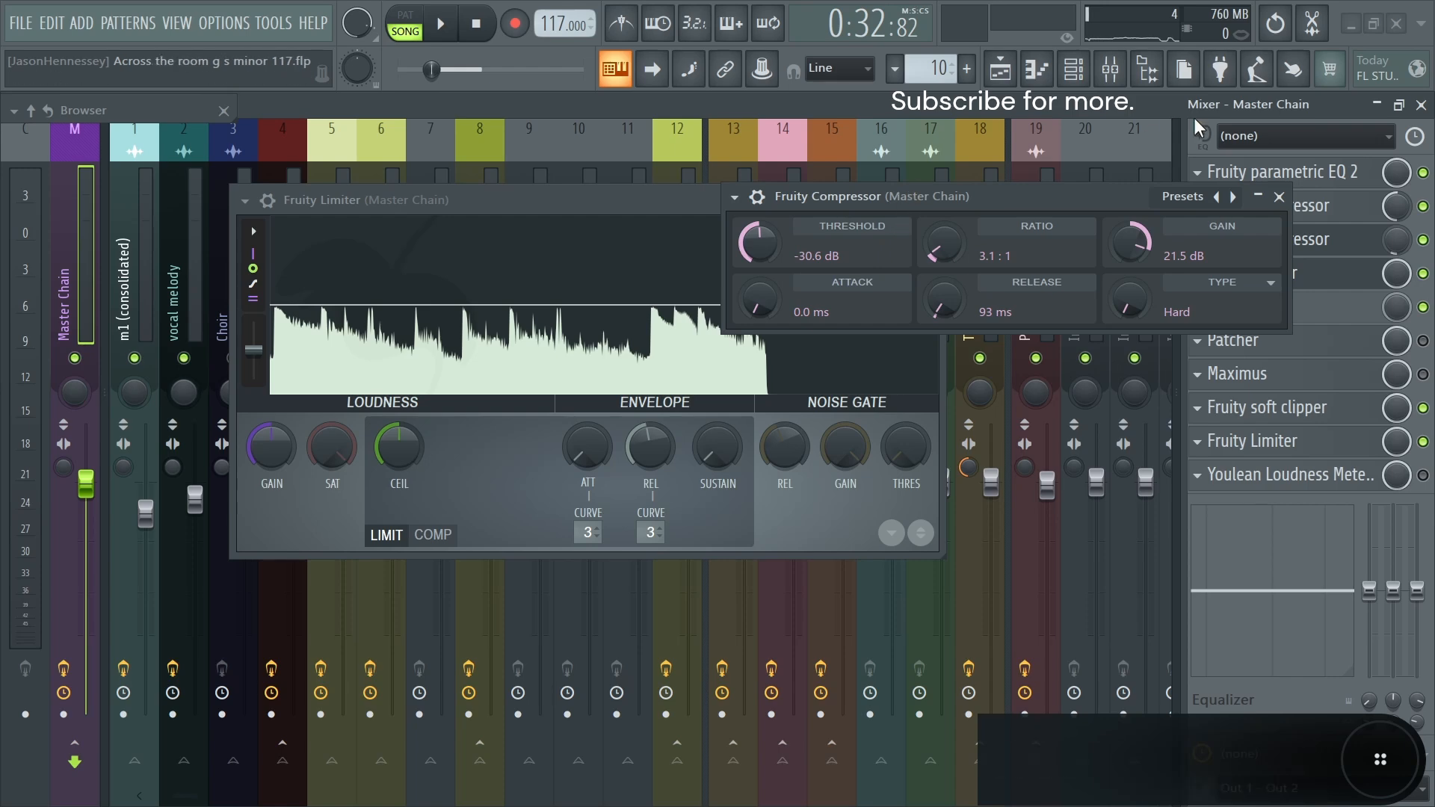
pyautogui.click(1279, 197)
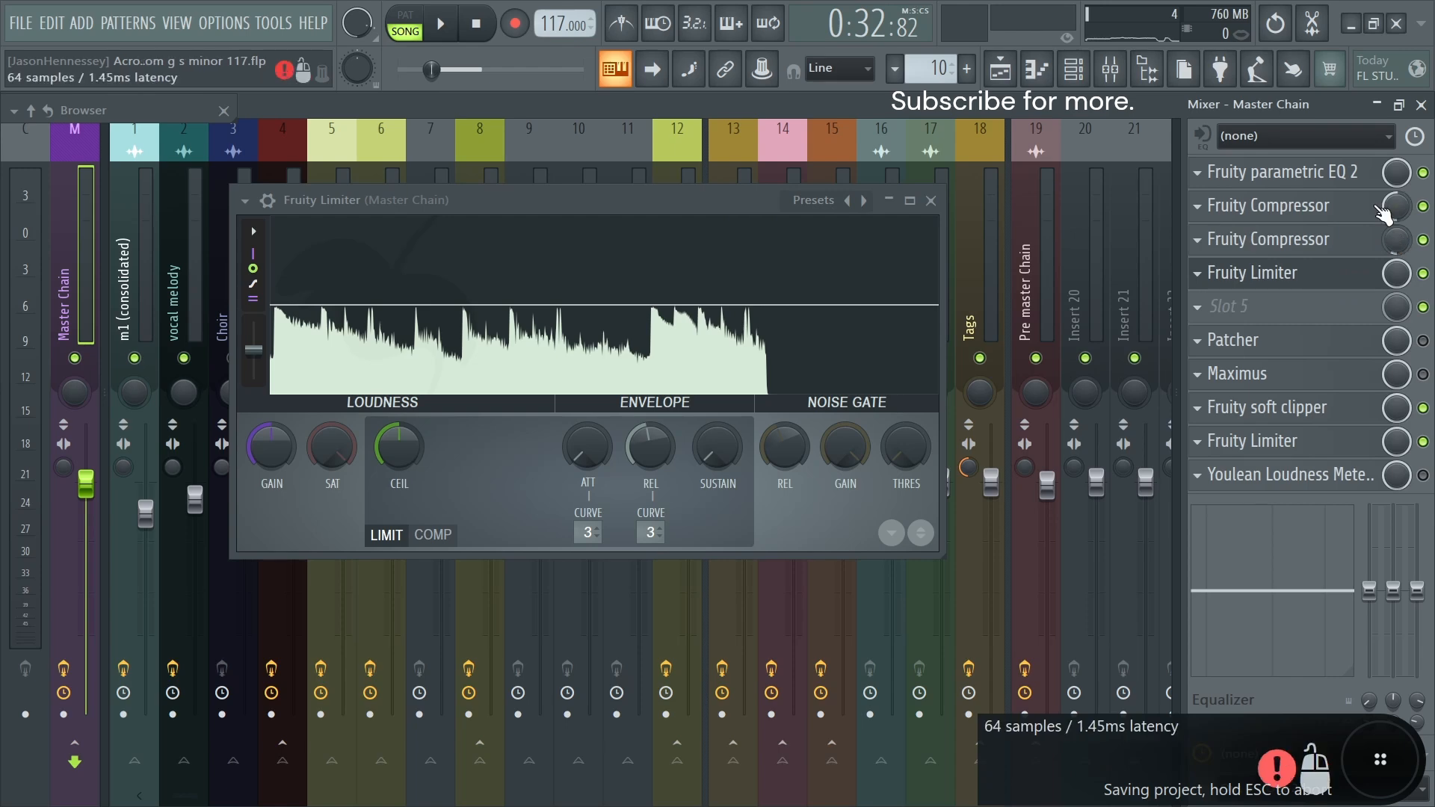
# - Open the Master Chain's first Fruity Compressor and adjust its mix level by ear during playback
pyautogui.click(1313, 217)
pyautogui.moveTo(1221, 449); pyautogui.dragTo(1206, 425)
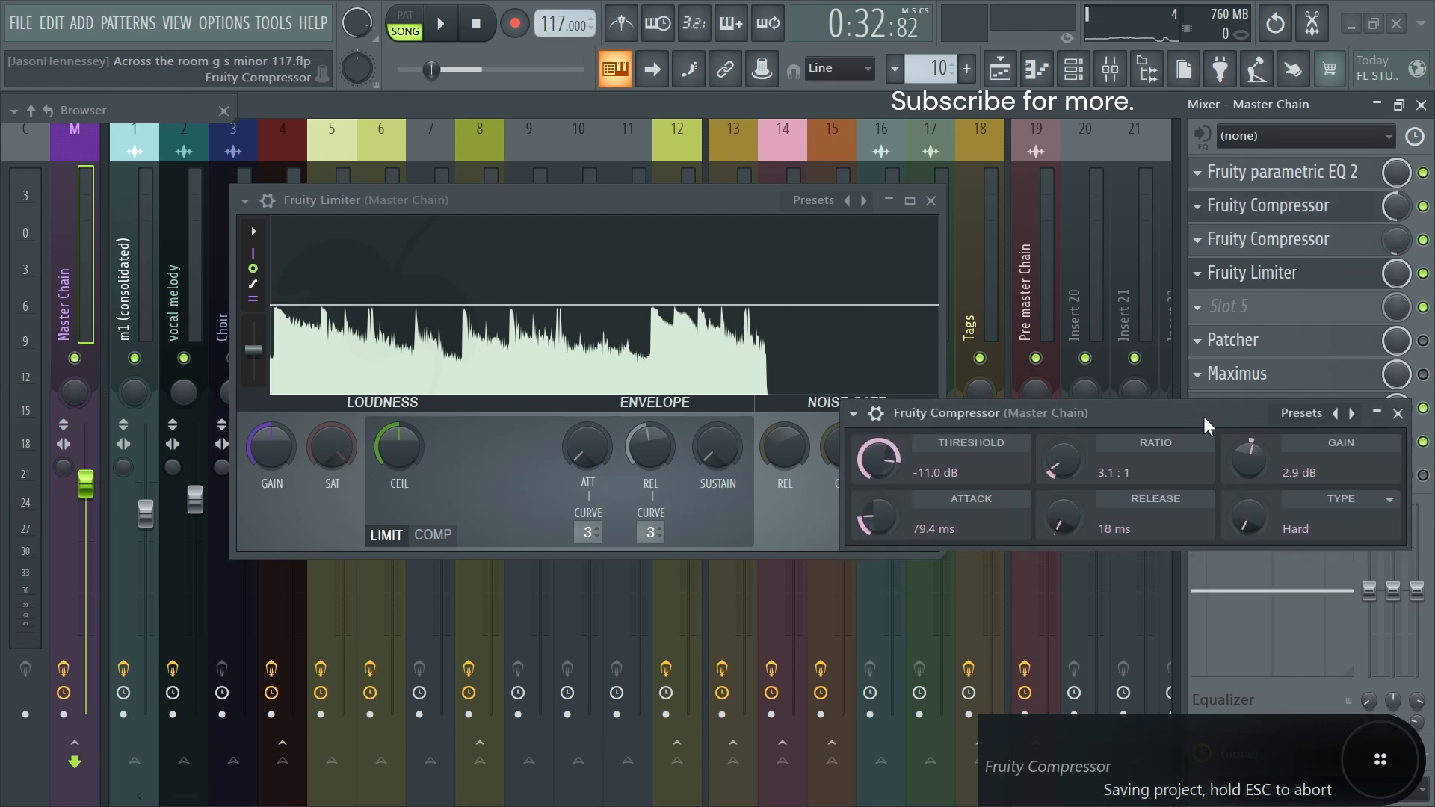
pyautogui.moveTo(1395, 207)
pyautogui.mouseDown()
pyautogui.moveTo(1395, 161)
pyautogui.moveTo(1395, 220)
pyautogui.mouseUp()
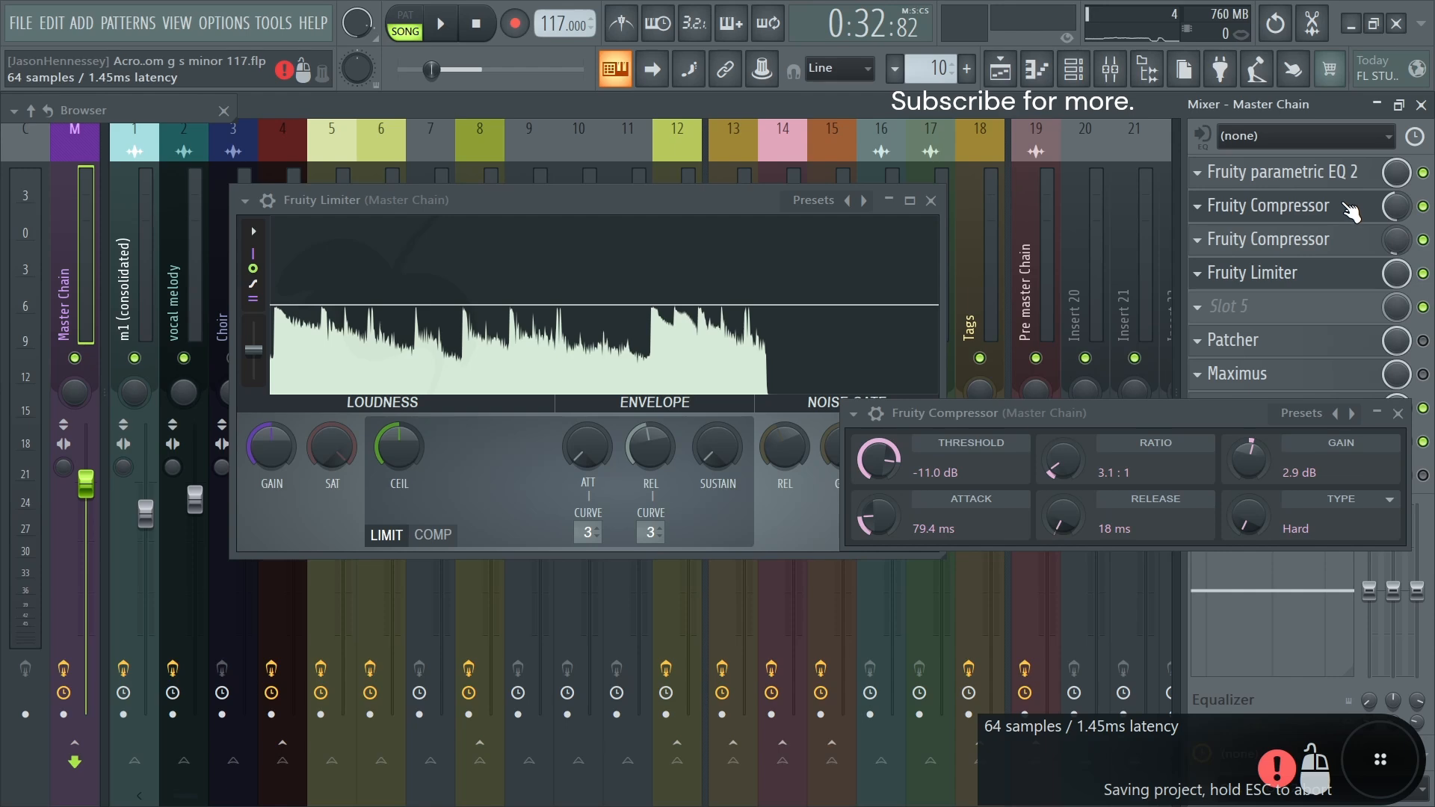
pyautogui.press('space')
pyautogui.moveTo(752, 200); pyautogui.dragTo(739, 198)
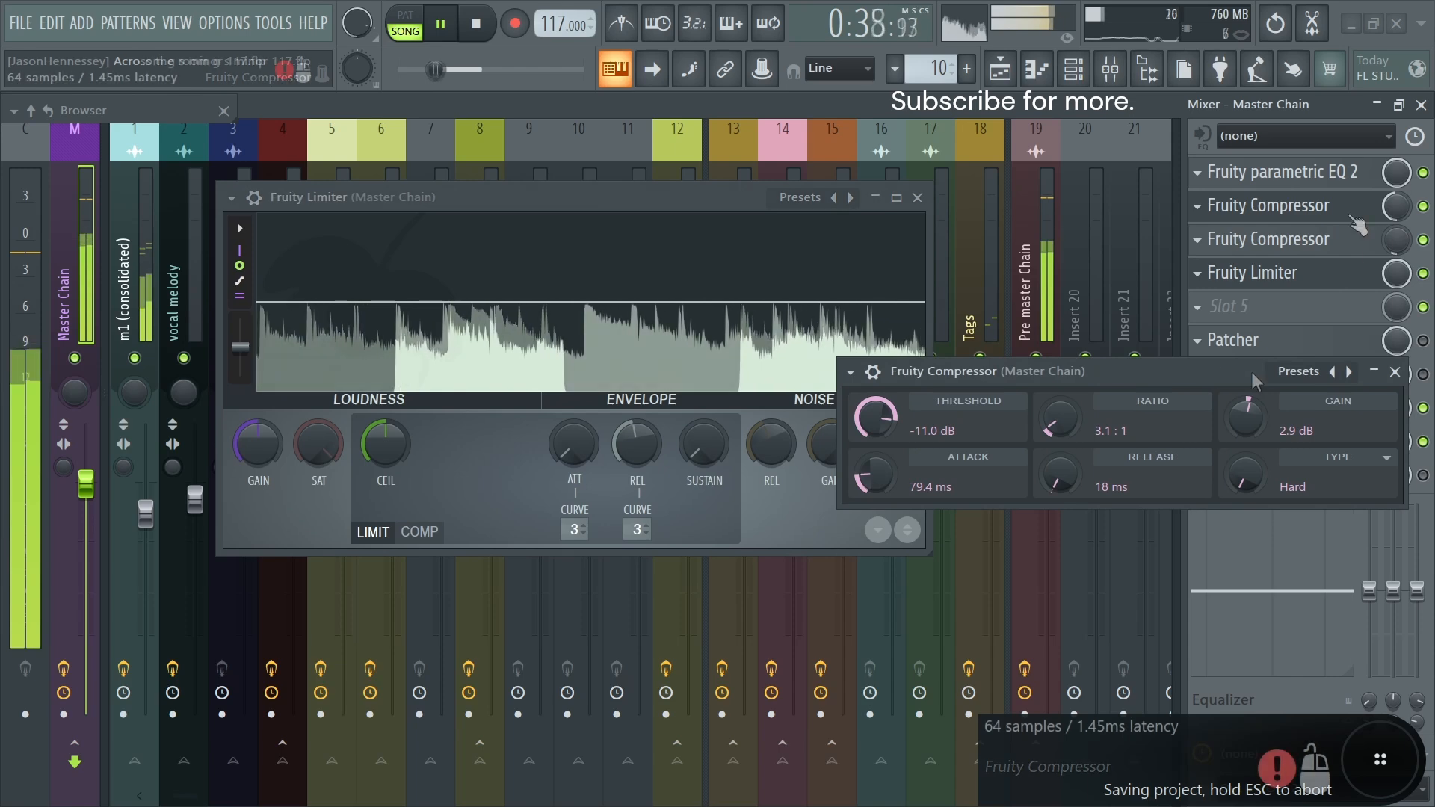
pyautogui.moveTo(1396, 206); pyautogui.dragTo(1396, 198)
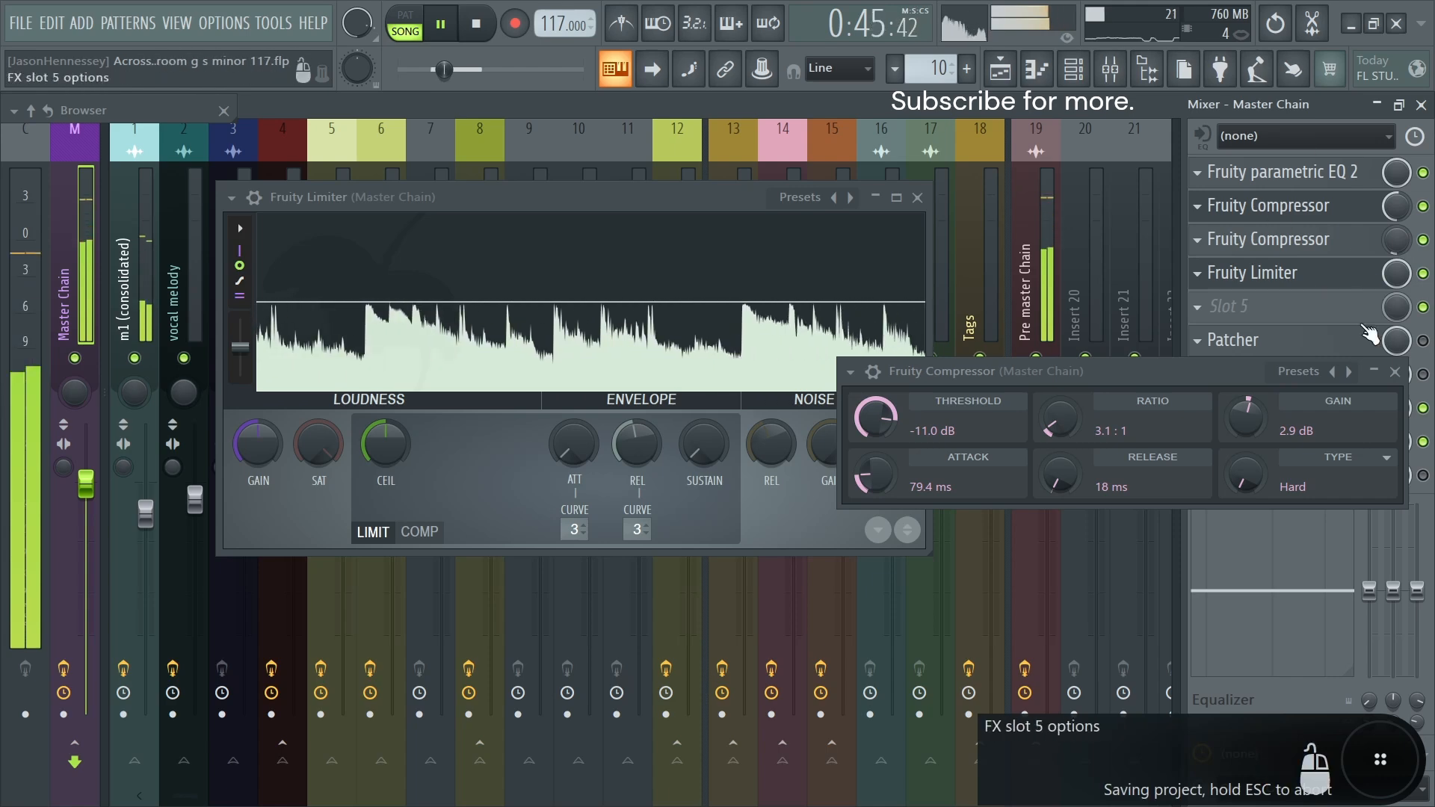
# - Close the compressor and limiter windows, stop playback, enable the Master Chain's Patcher and Maximus, and save the project
pyautogui.click(1394, 371)
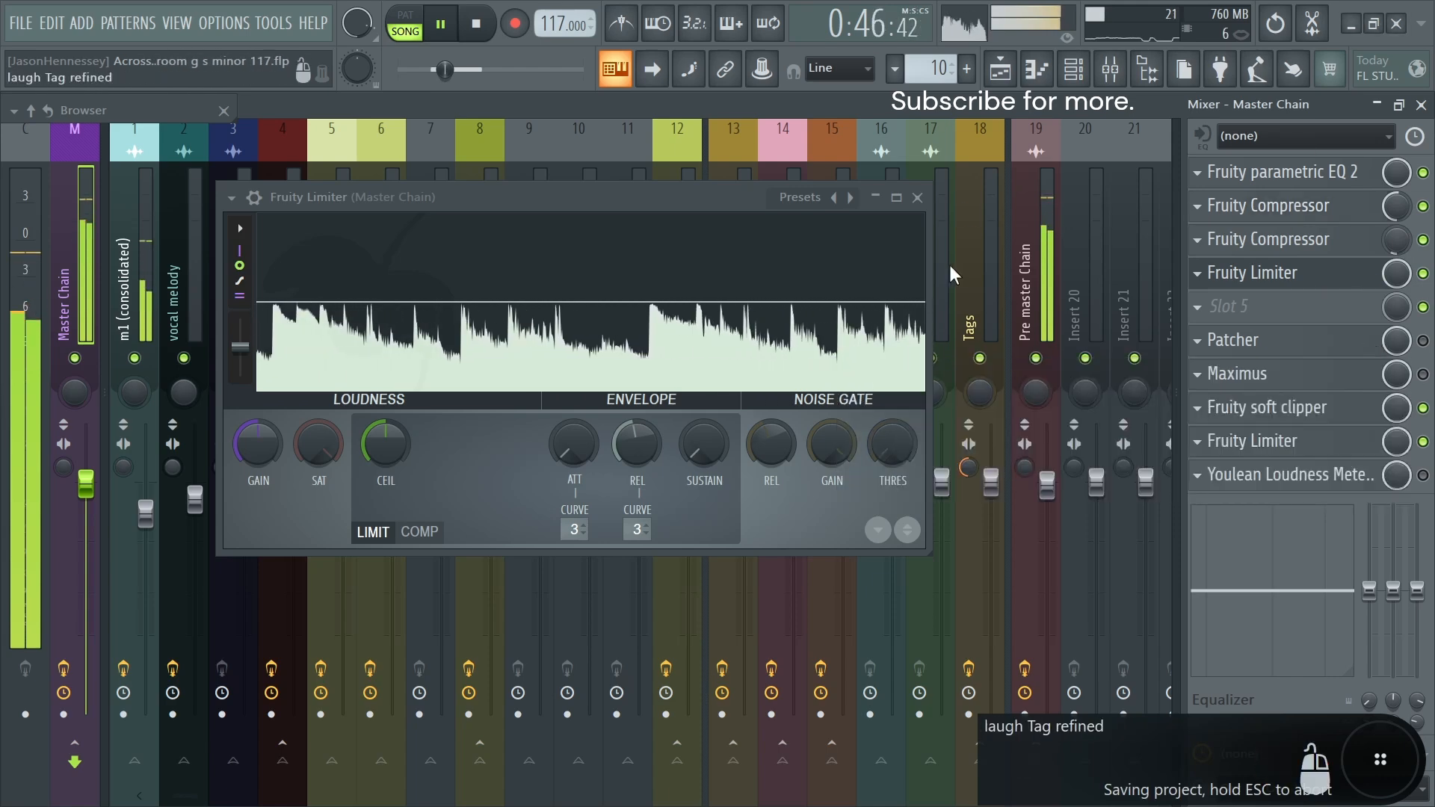
pyautogui.click(917, 197)
pyautogui.press('space')
pyautogui.click(1422, 341)
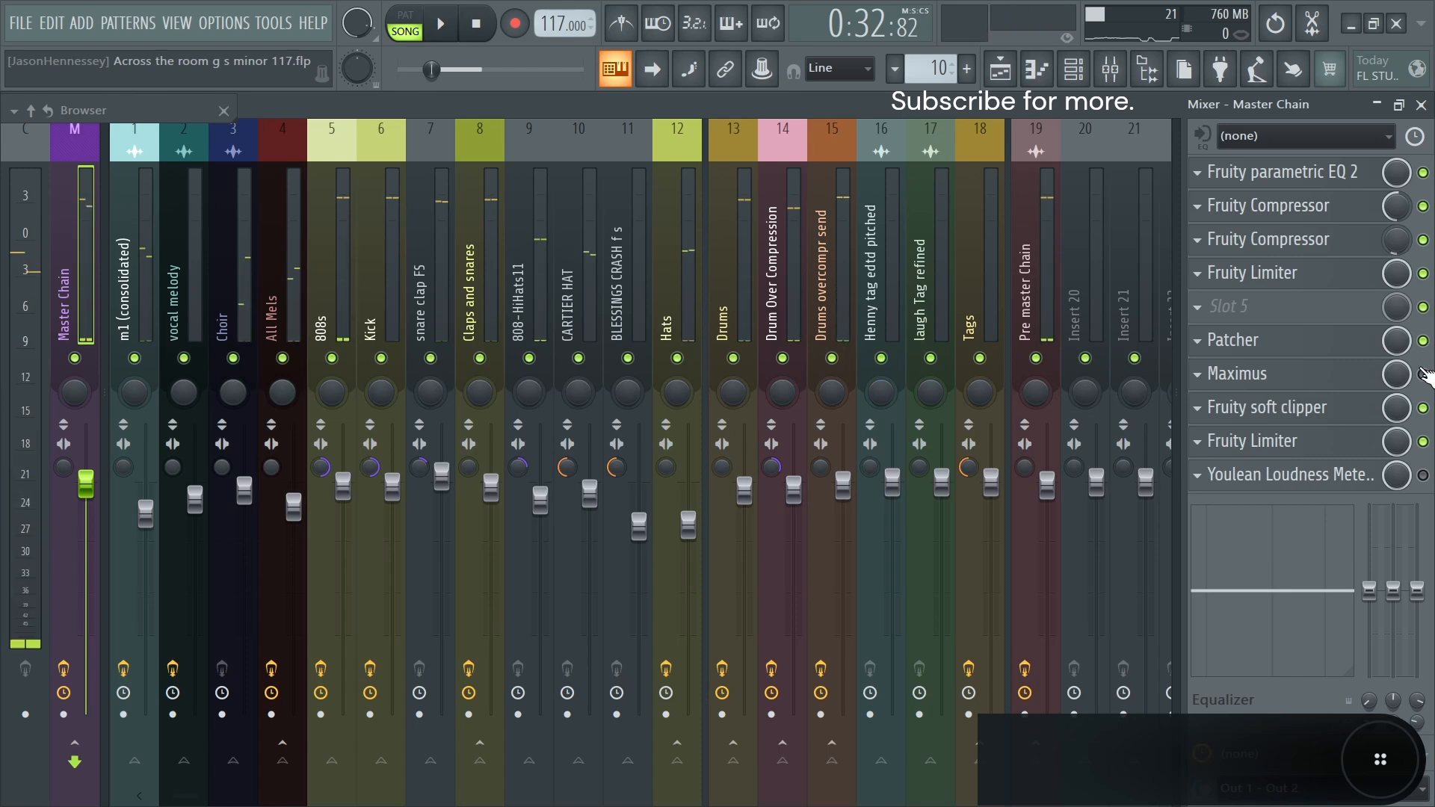
pyautogui.hotkey('ctrl', 's')
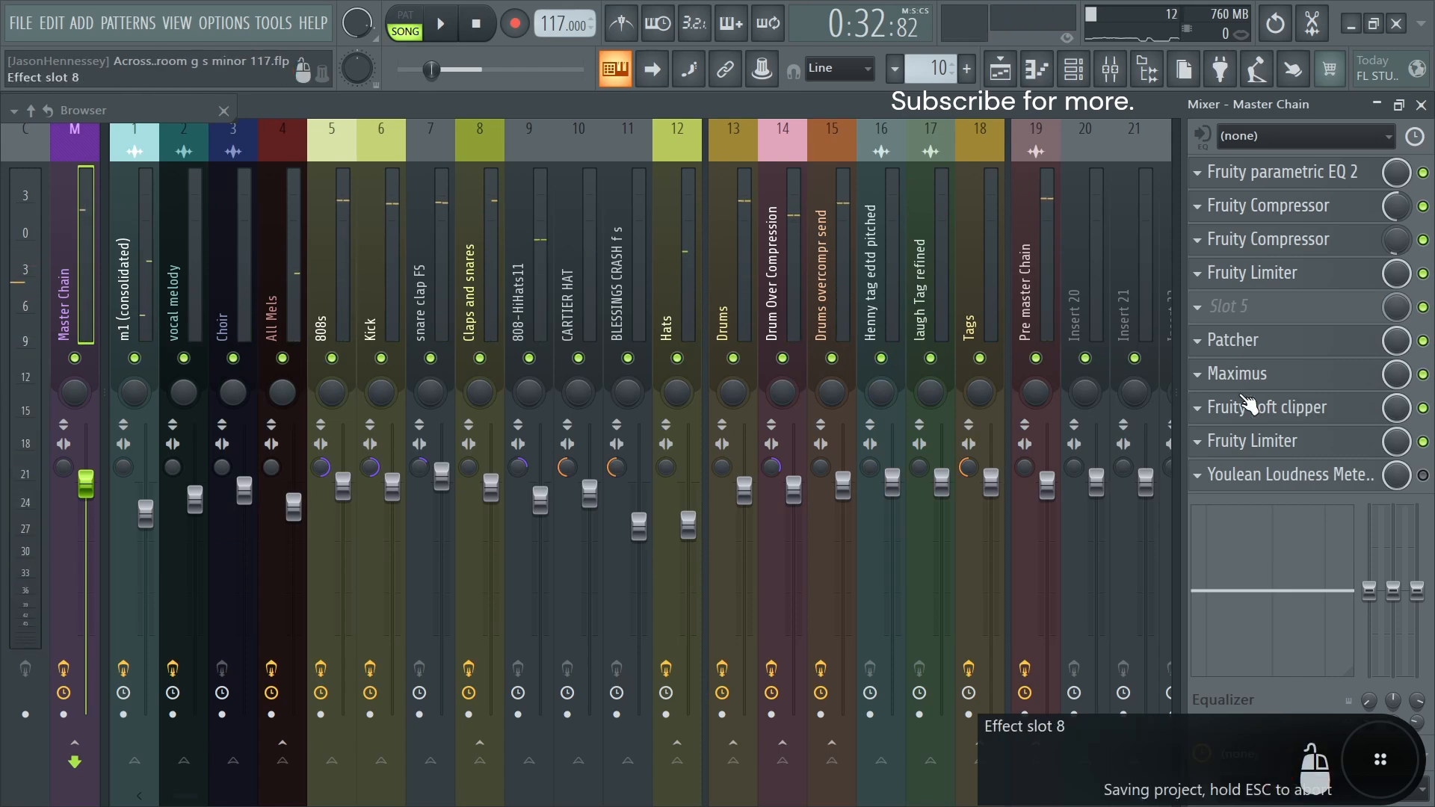
# - Inspect the Master Chain's Patcher stereo controls, then open Maximus and examine its low and mid bands during playback
pyautogui.click(1267, 347)
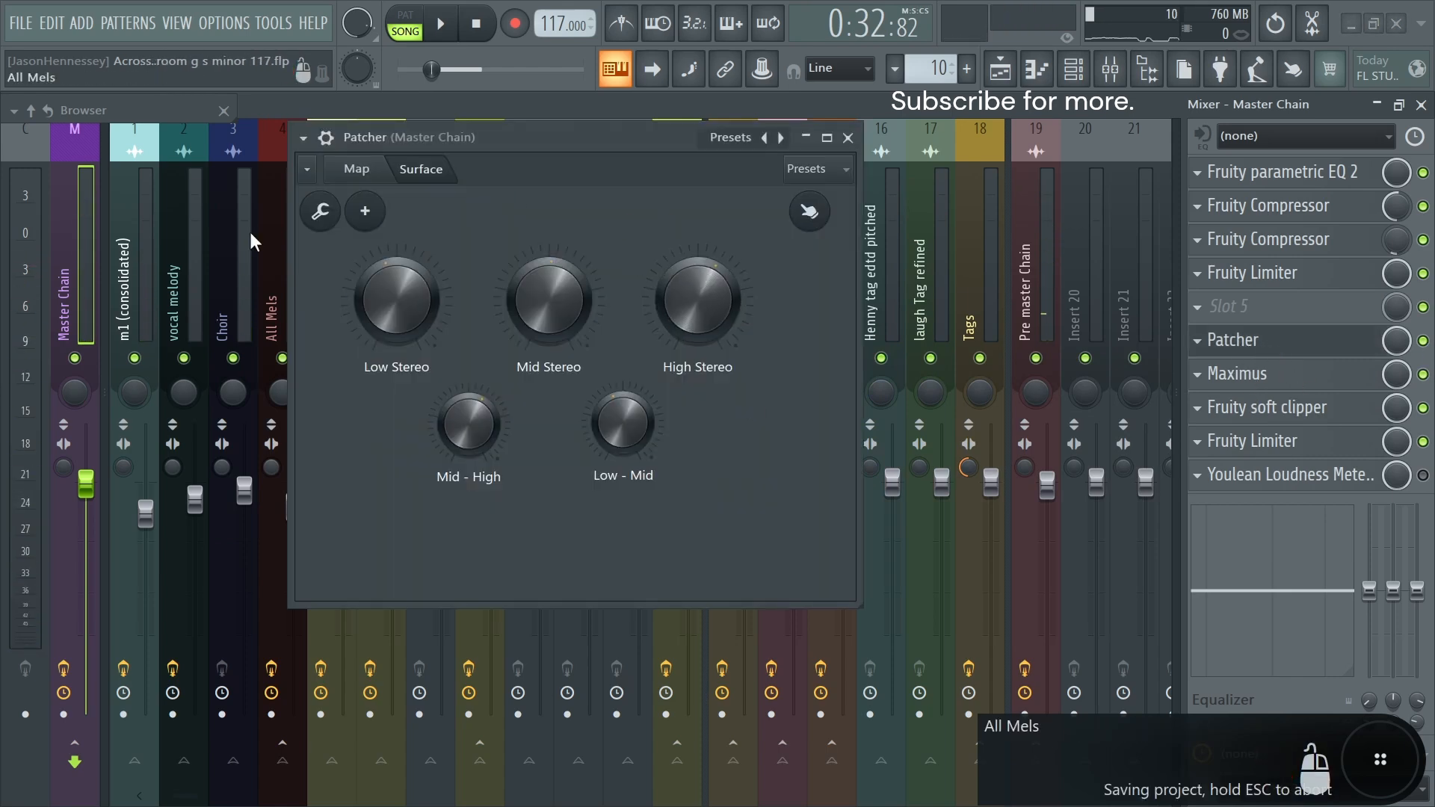
pyautogui.click(848, 137)
pyautogui.click(1266, 376)
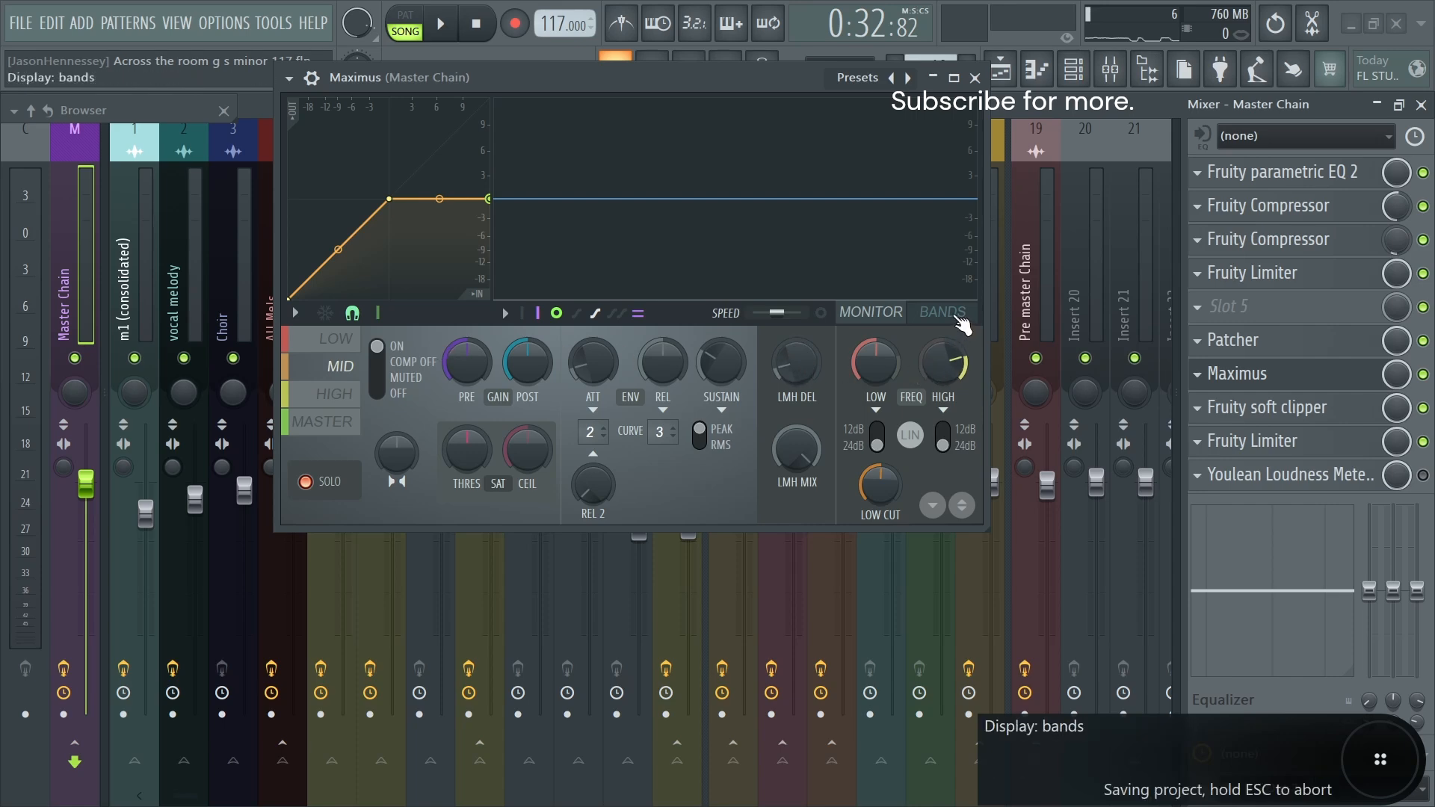
pyautogui.click(943, 312)
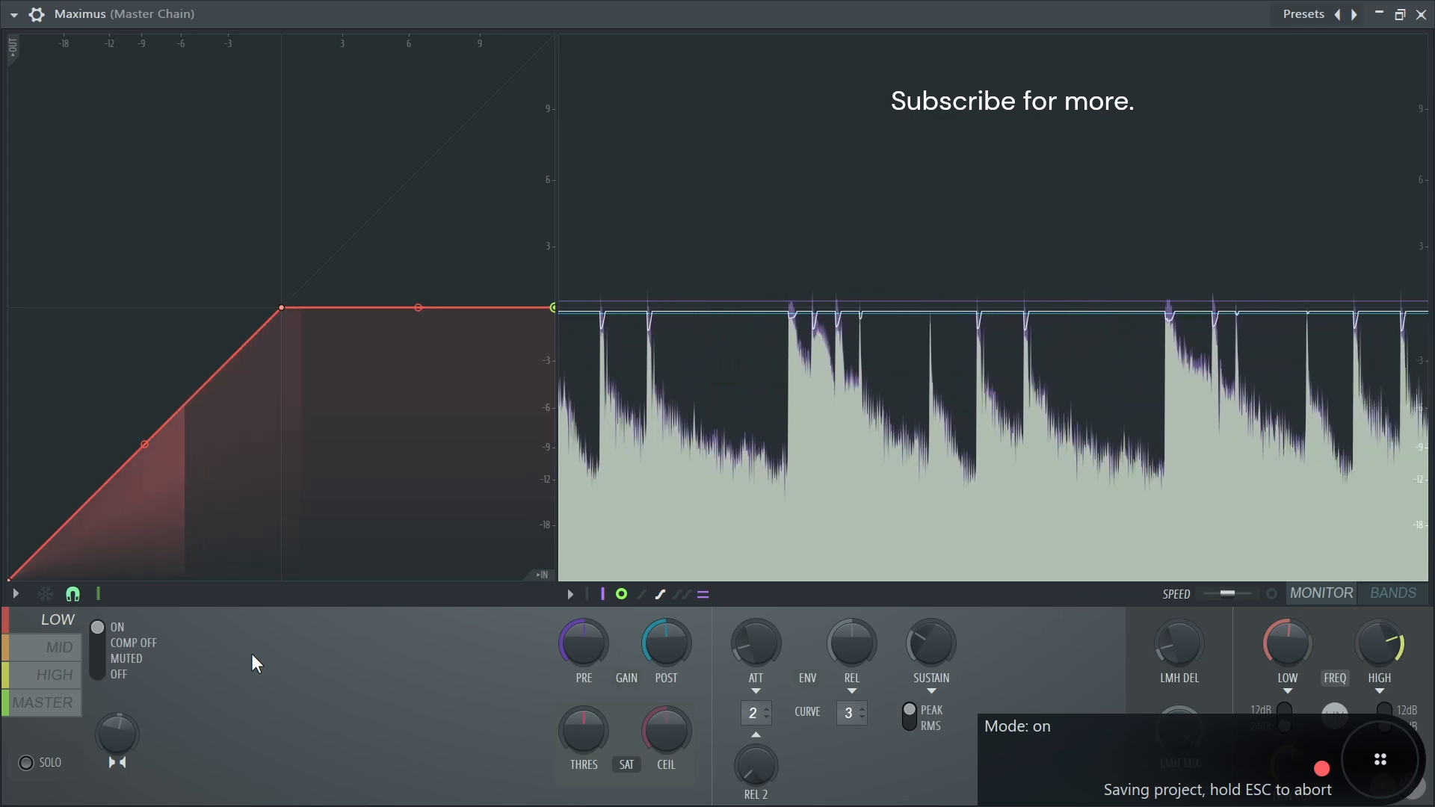
pyautogui.click(60, 647)
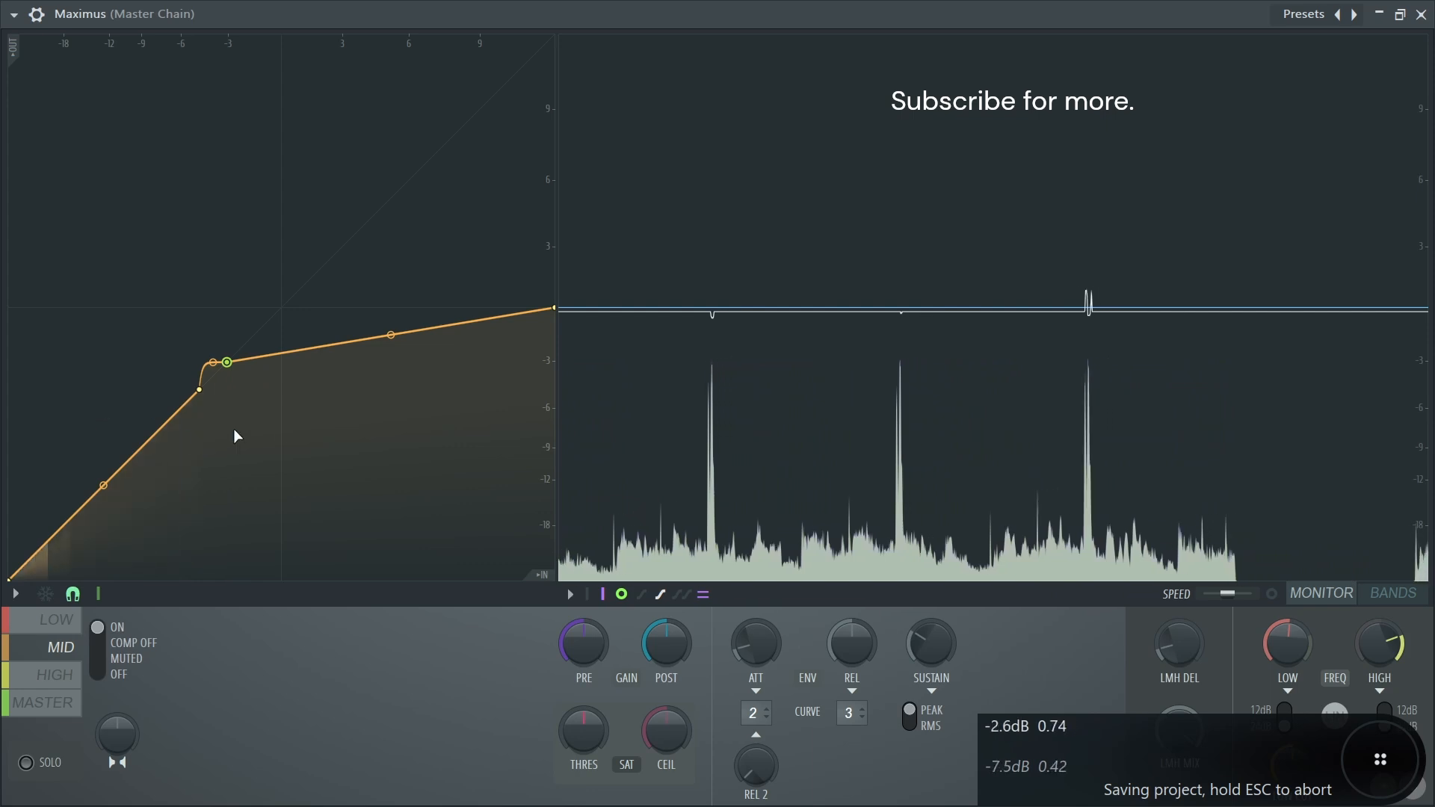
# - Lower the knee point of the Maximus high band's curve to about -8.7 dB and save the project
pyautogui.click(27, 686)
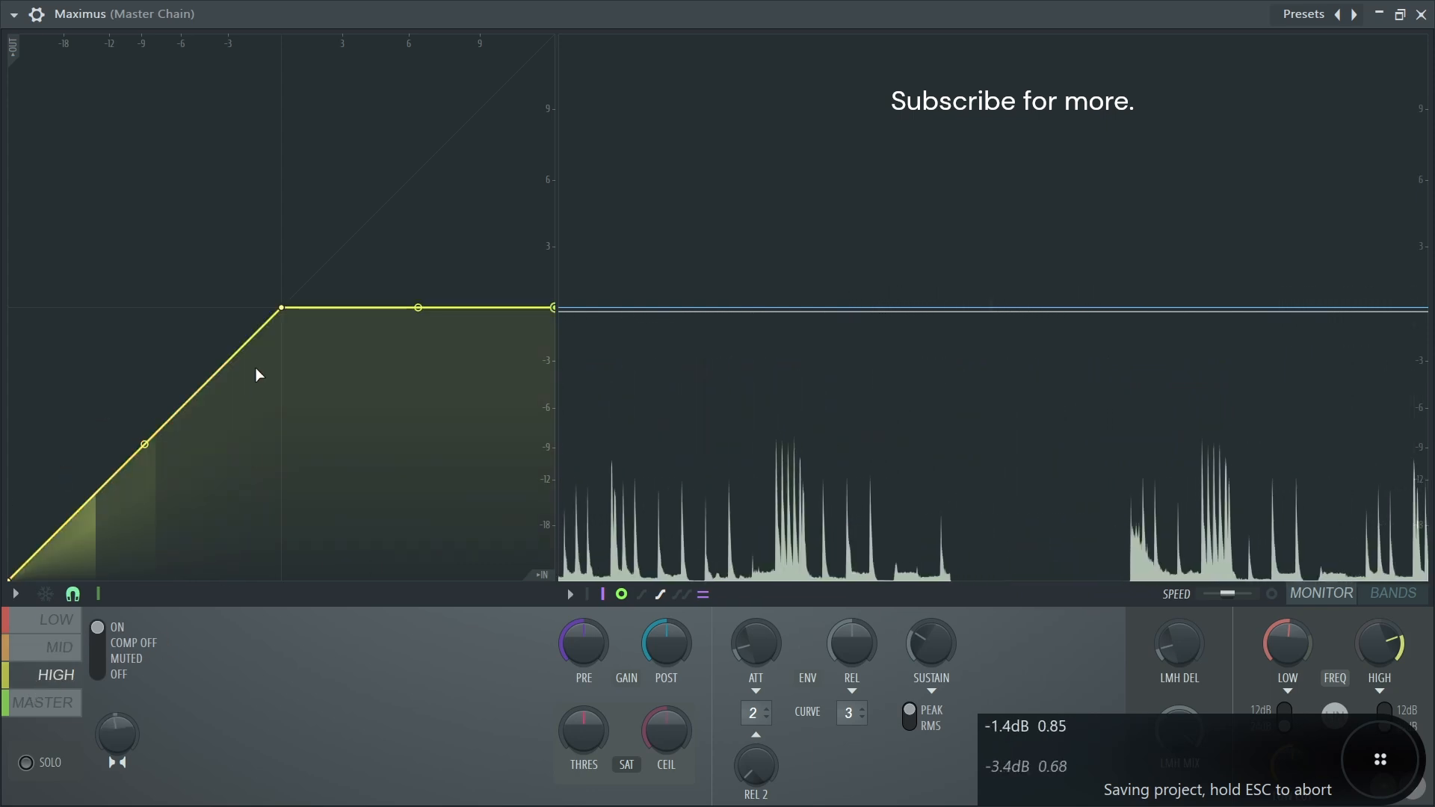
pyautogui.moveTo(281, 309); pyautogui.dragTo(148, 443)
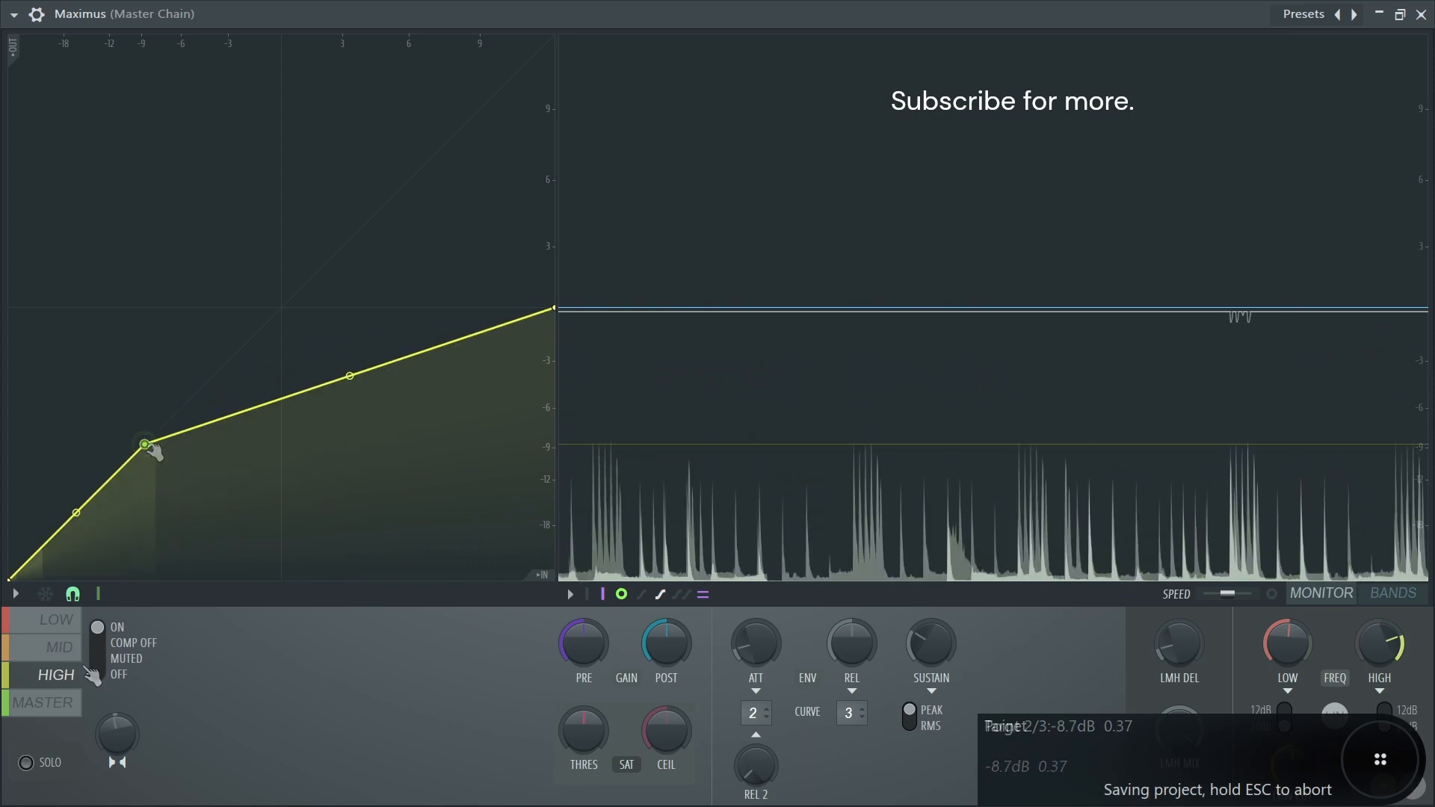
pyautogui.click(46, 706)
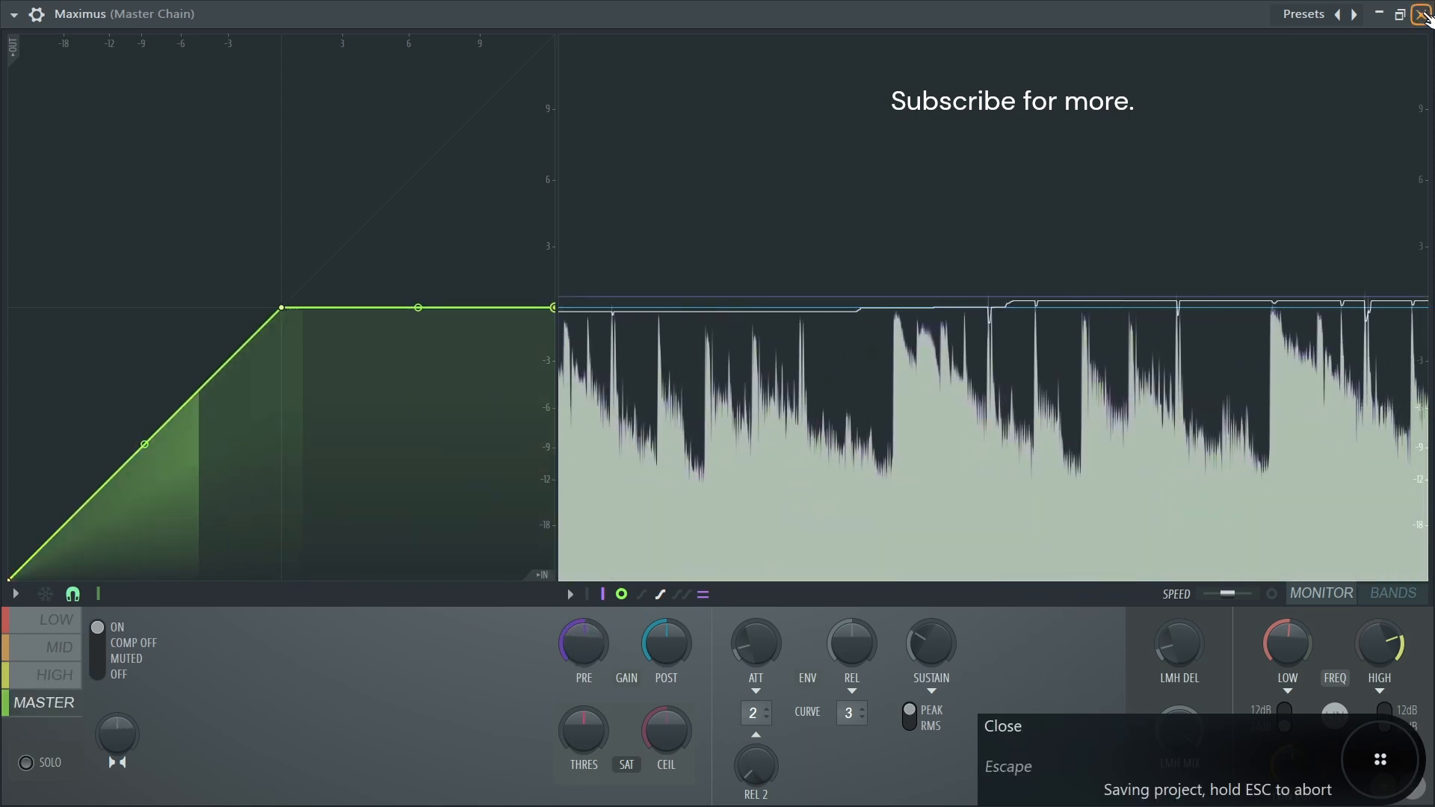
pyautogui.click(1419, 11)
pyautogui.click(16, 24)
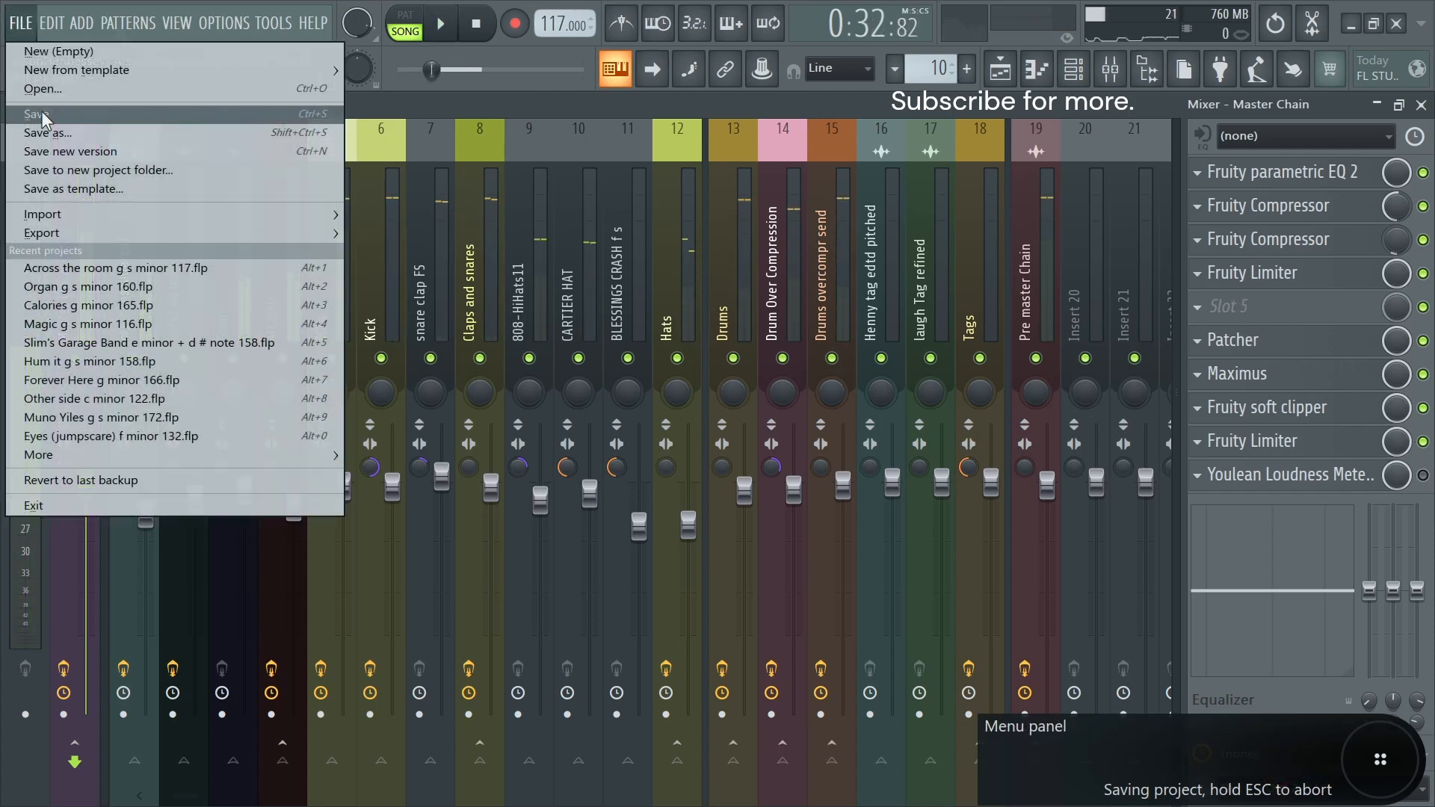
pyautogui.click(36, 113)
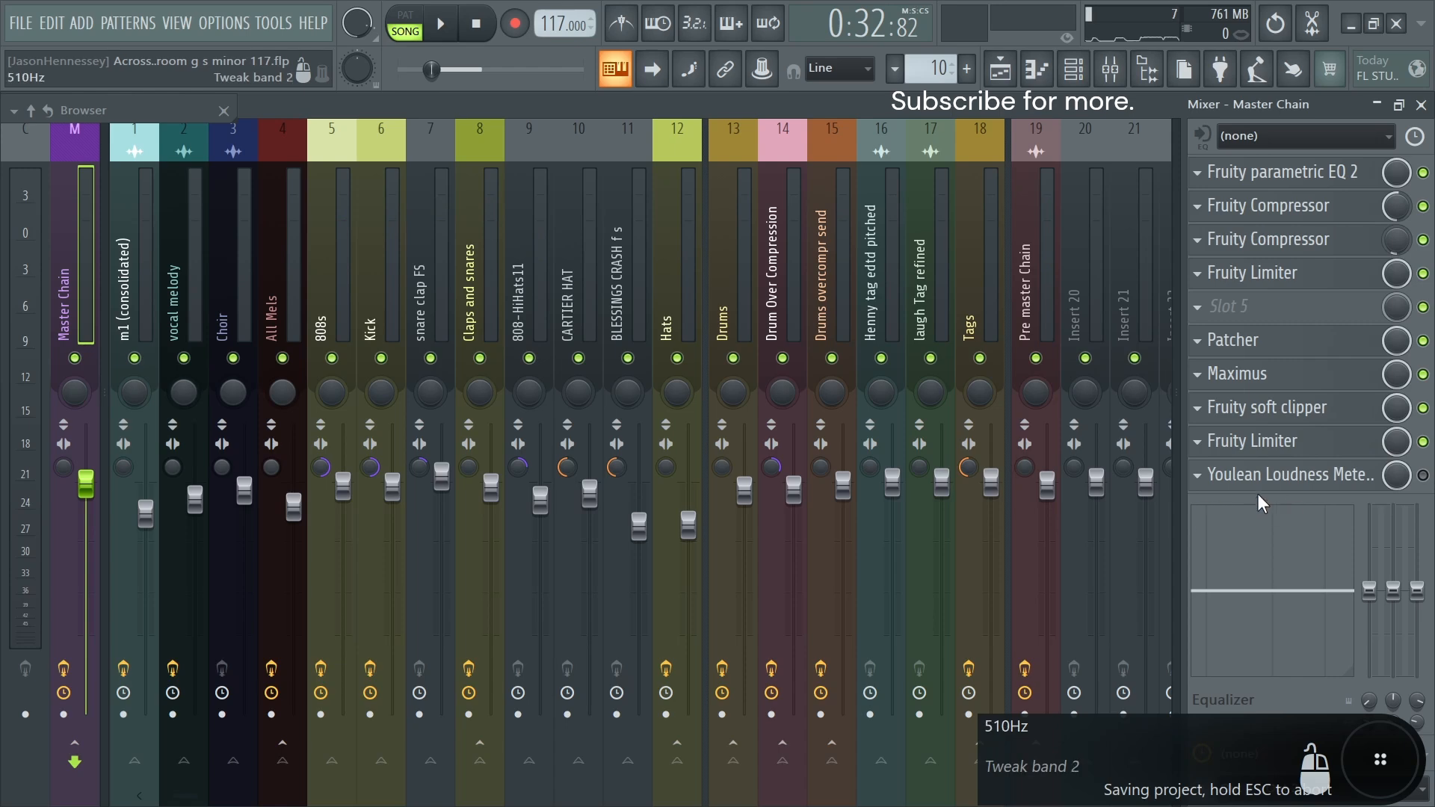
# - With the soft clipper bypassed, check the Master Chain's last Fruity Limiter waveform and ceiling during playback, then save the project
pyautogui.click(1000, 70)
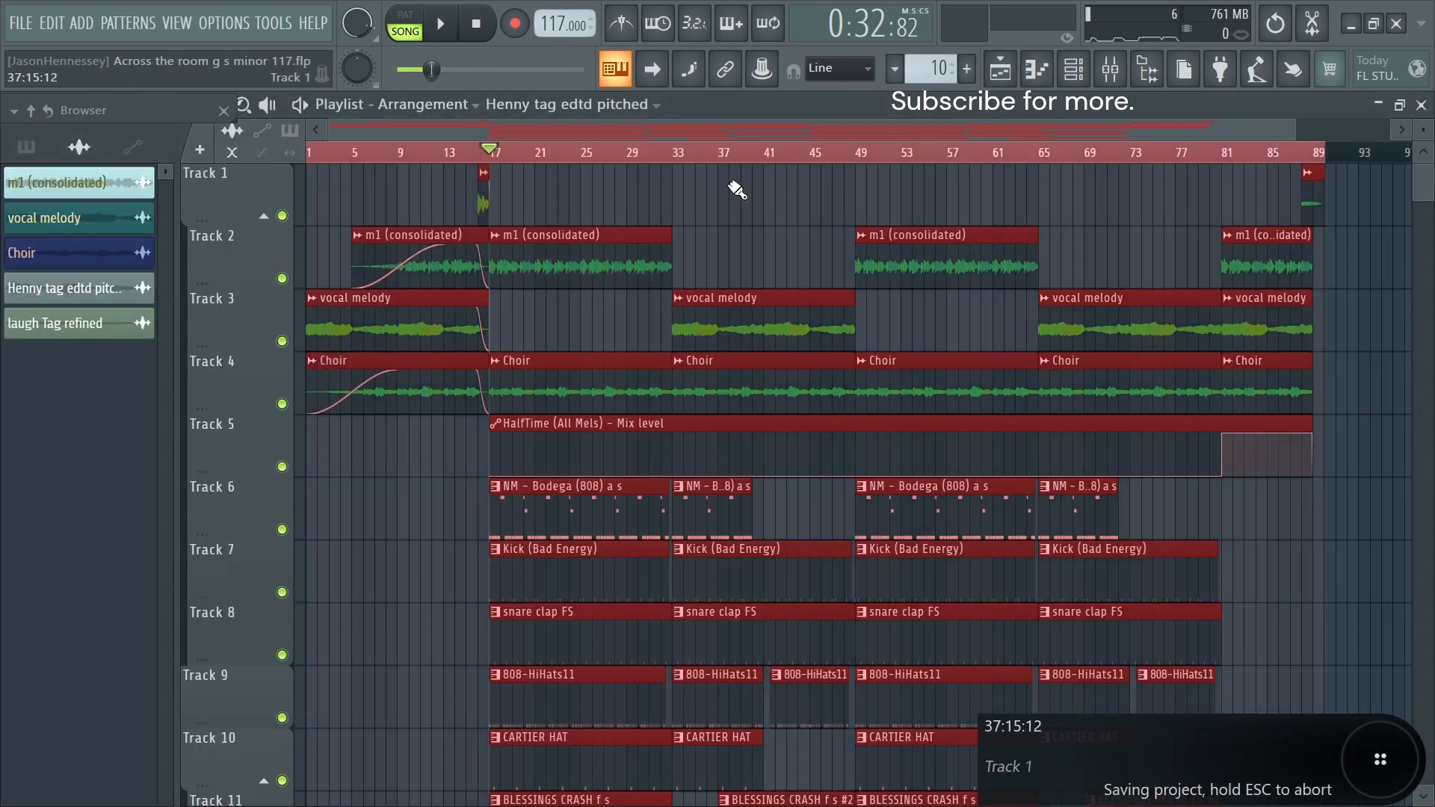
pyautogui.click(1111, 70)
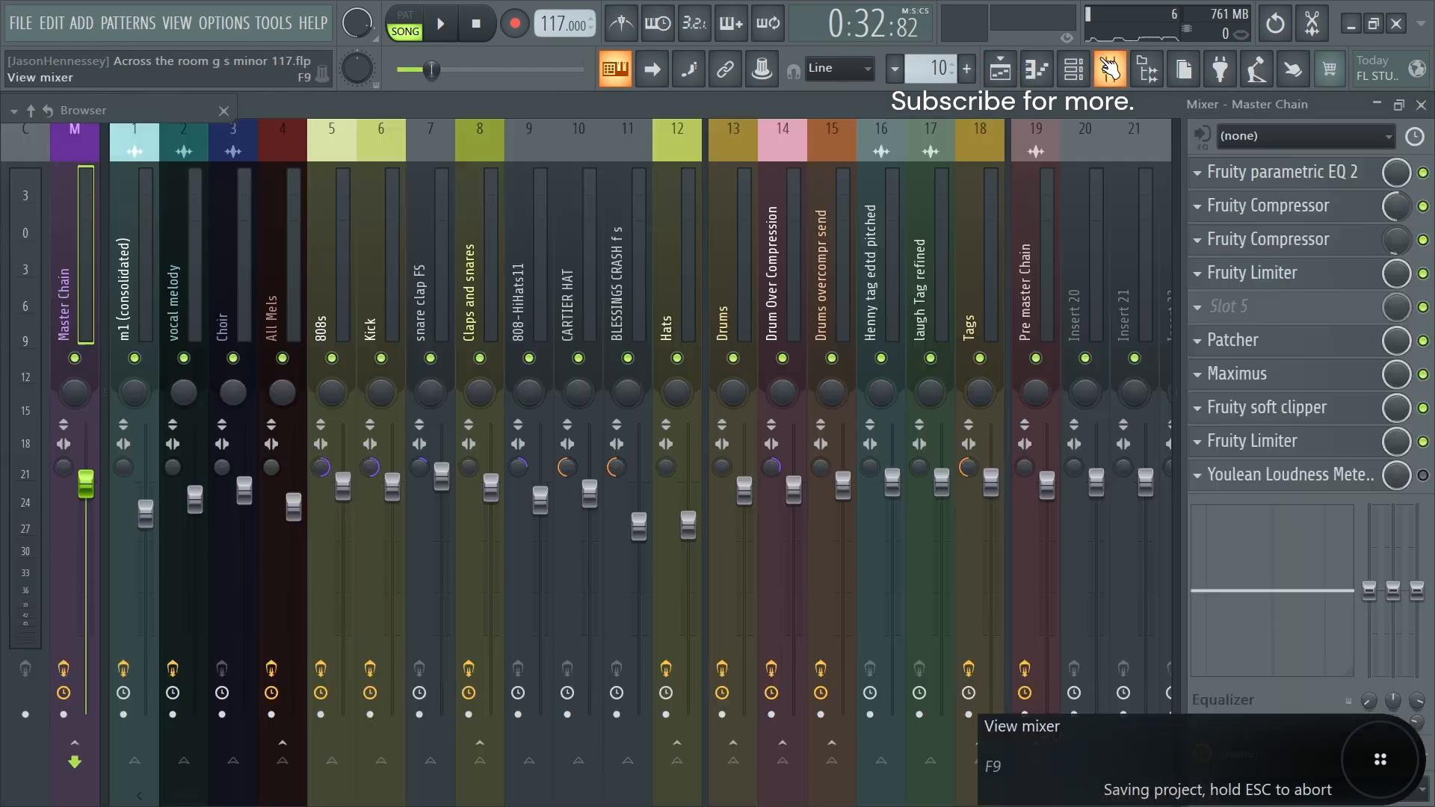
pyautogui.click(1422, 408)
pyautogui.click(1288, 447)
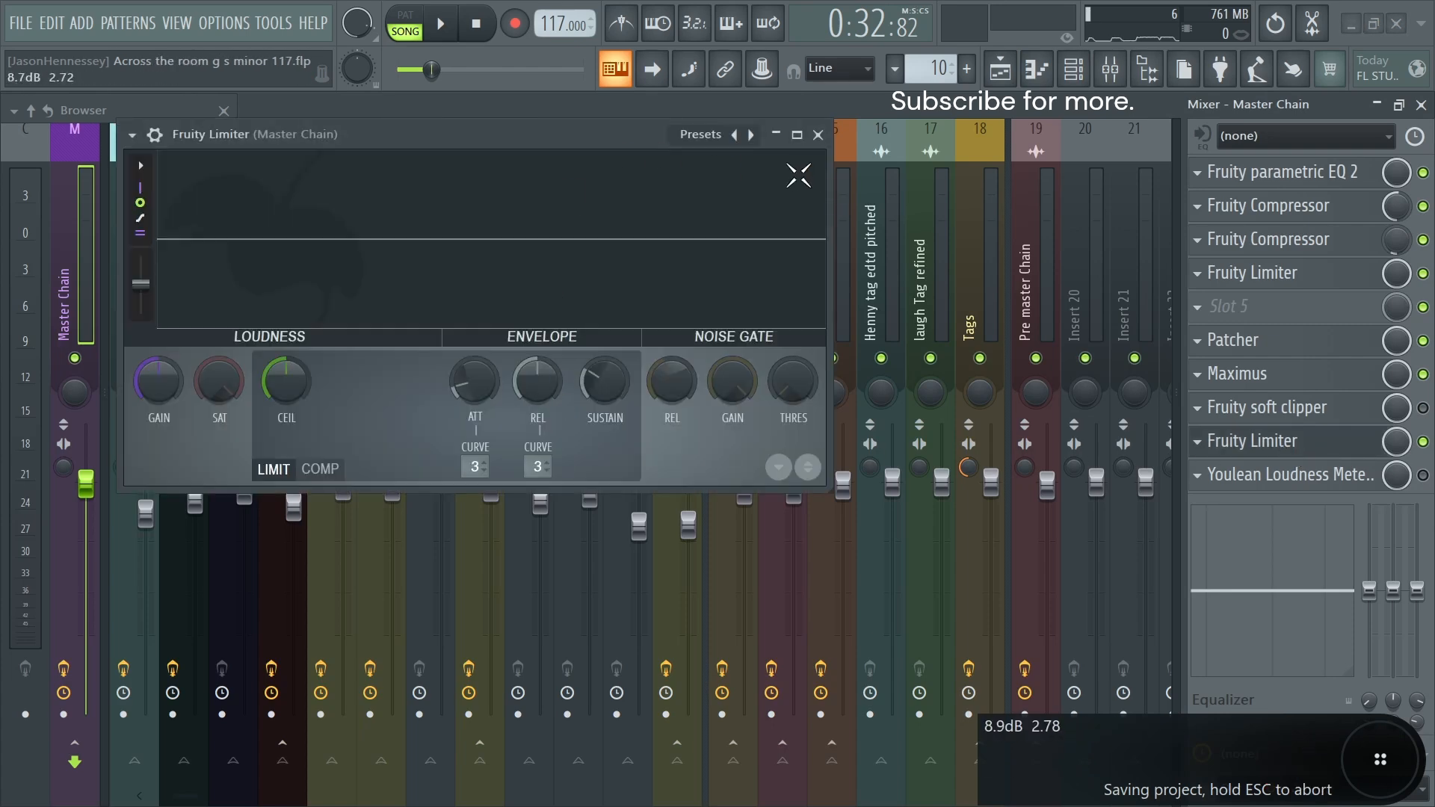
pyautogui.click(797, 135)
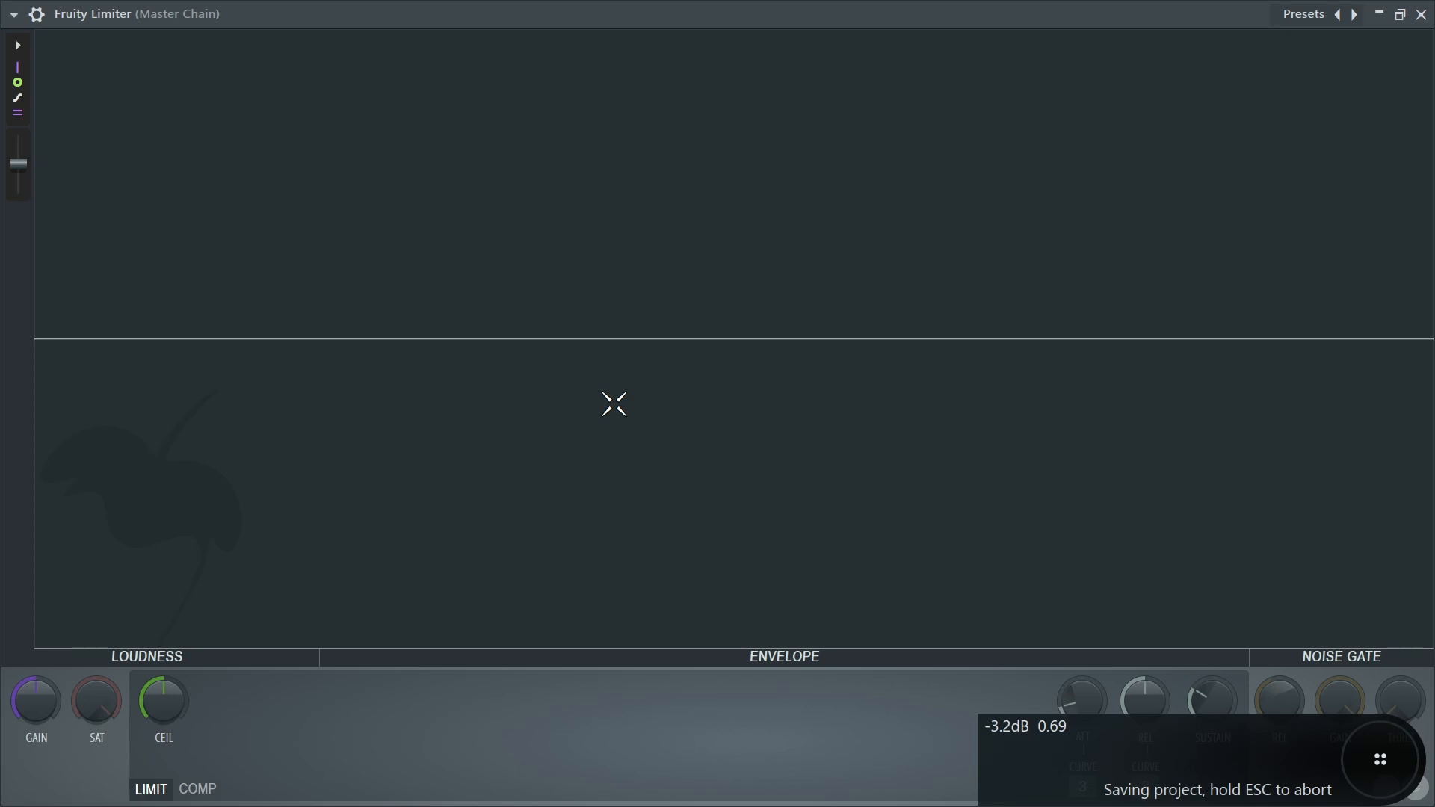
pyautogui.press('space')
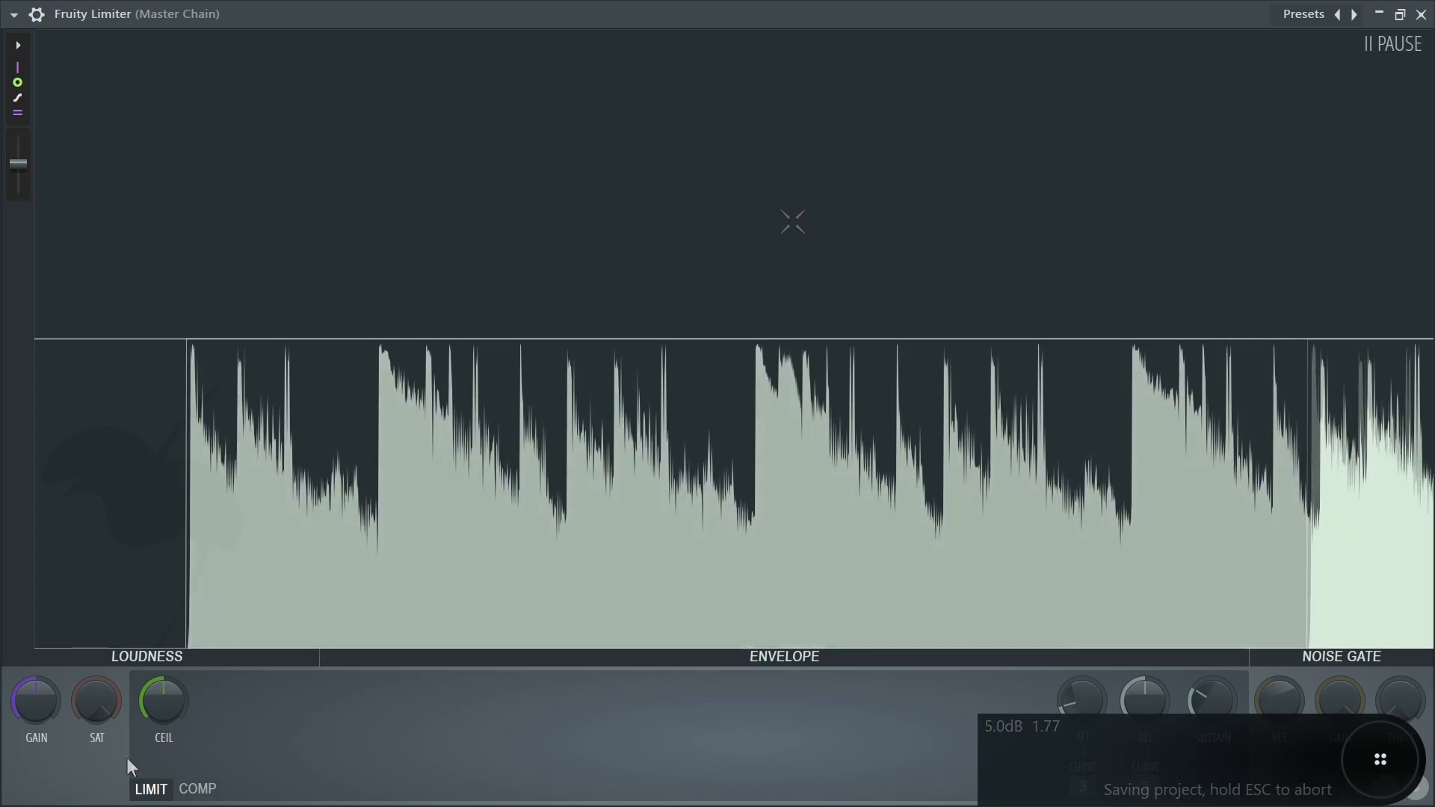
pyautogui.moveTo(158, 712); pyautogui.dragTo(159, 713)
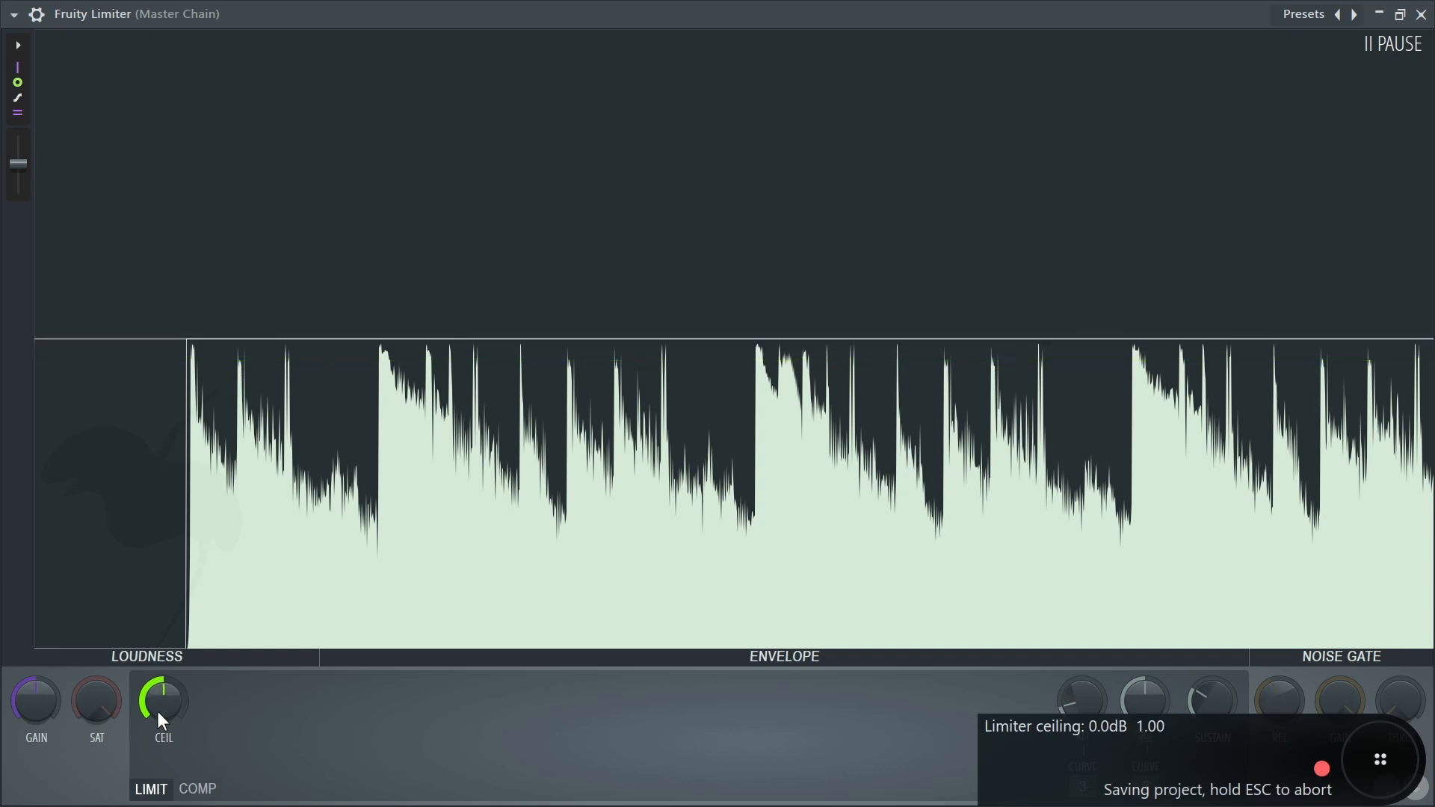
pyautogui.click(1420, 14)
pyautogui.hotkey('ctrl', 's')
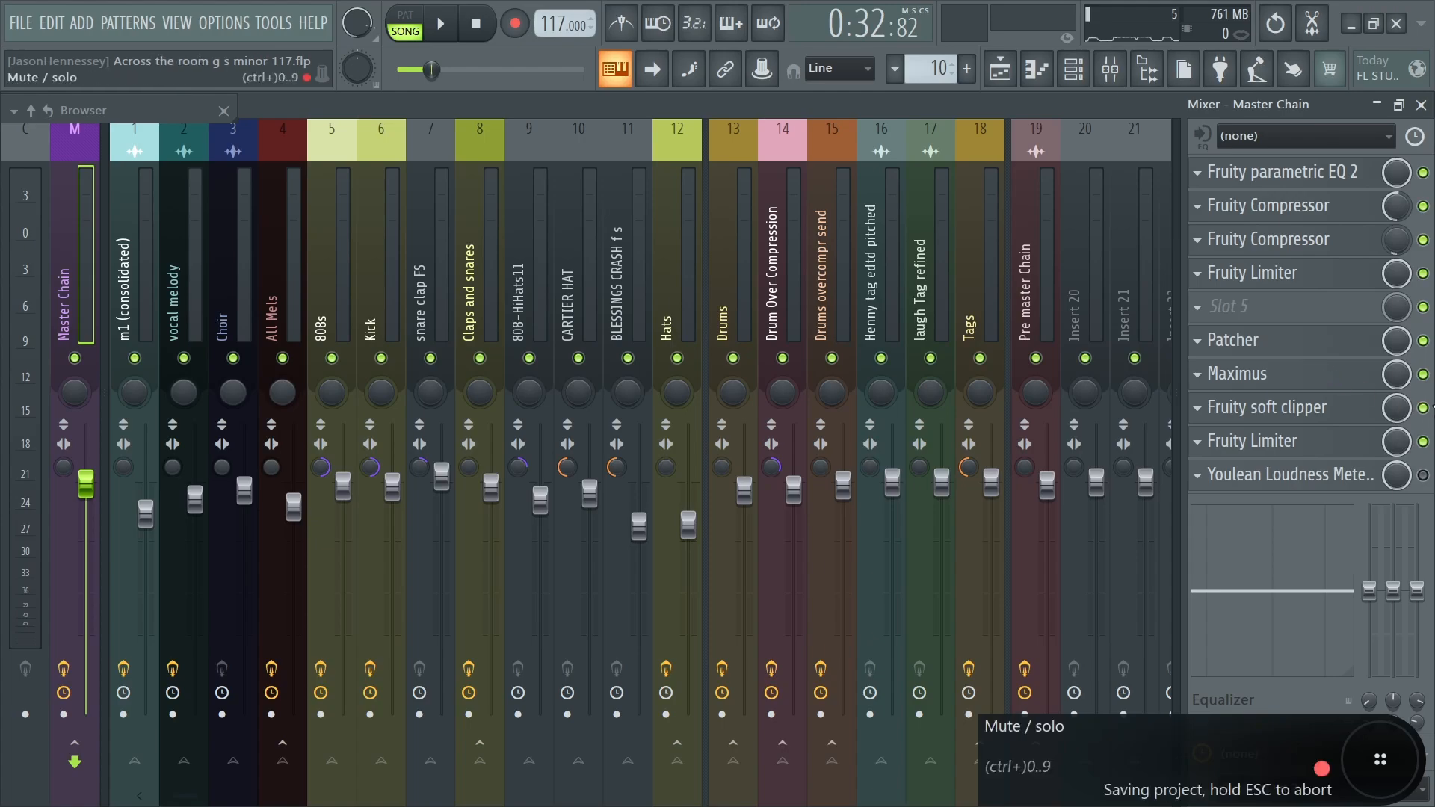
# - Raise the Maximus master band's post gain slightly, check the signal in the last Fruity Limiter, and save the project
pyautogui.click(1284, 374)
pyautogui.moveTo(674, 663); pyautogui.dragTo(674, 654)
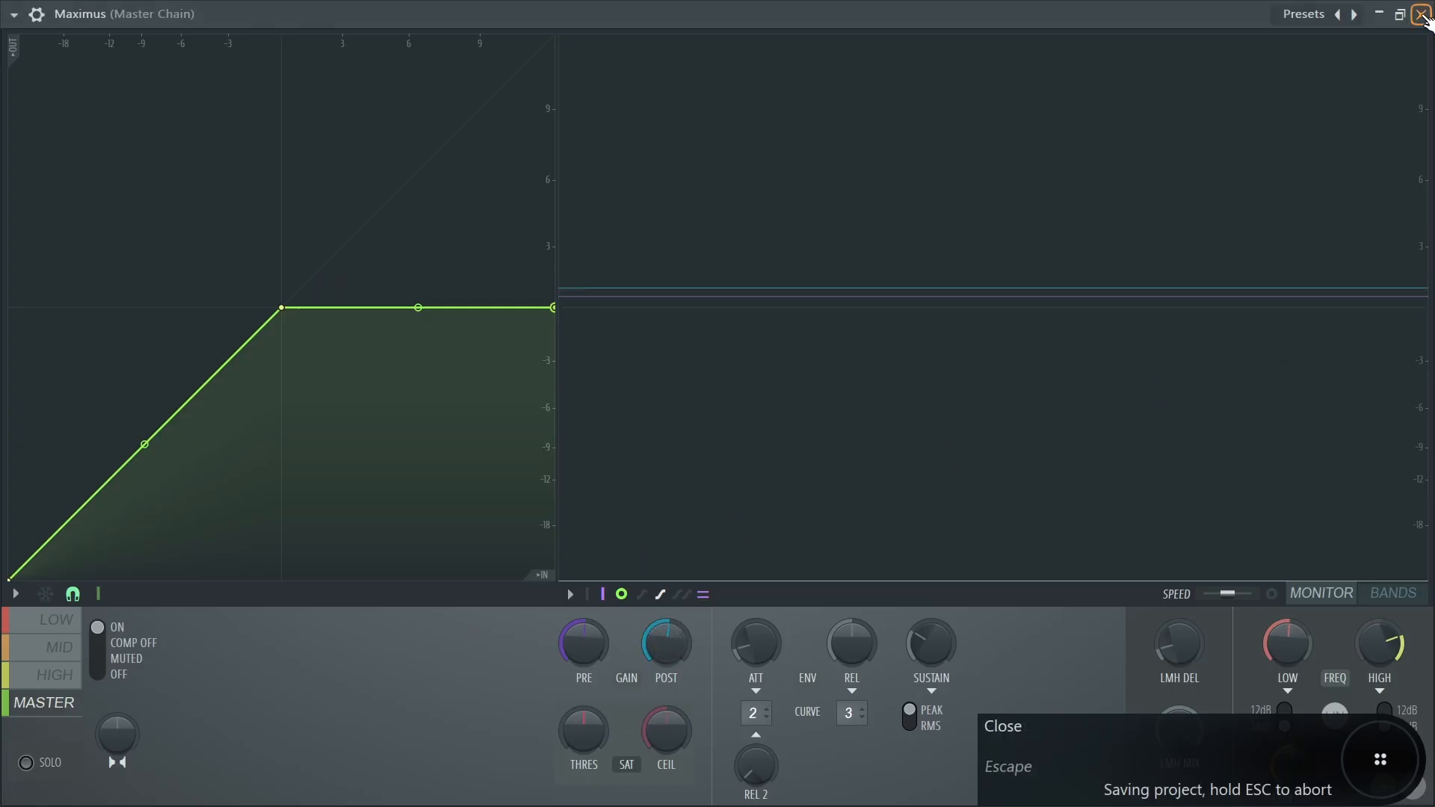
pyautogui.click(1420, 15)
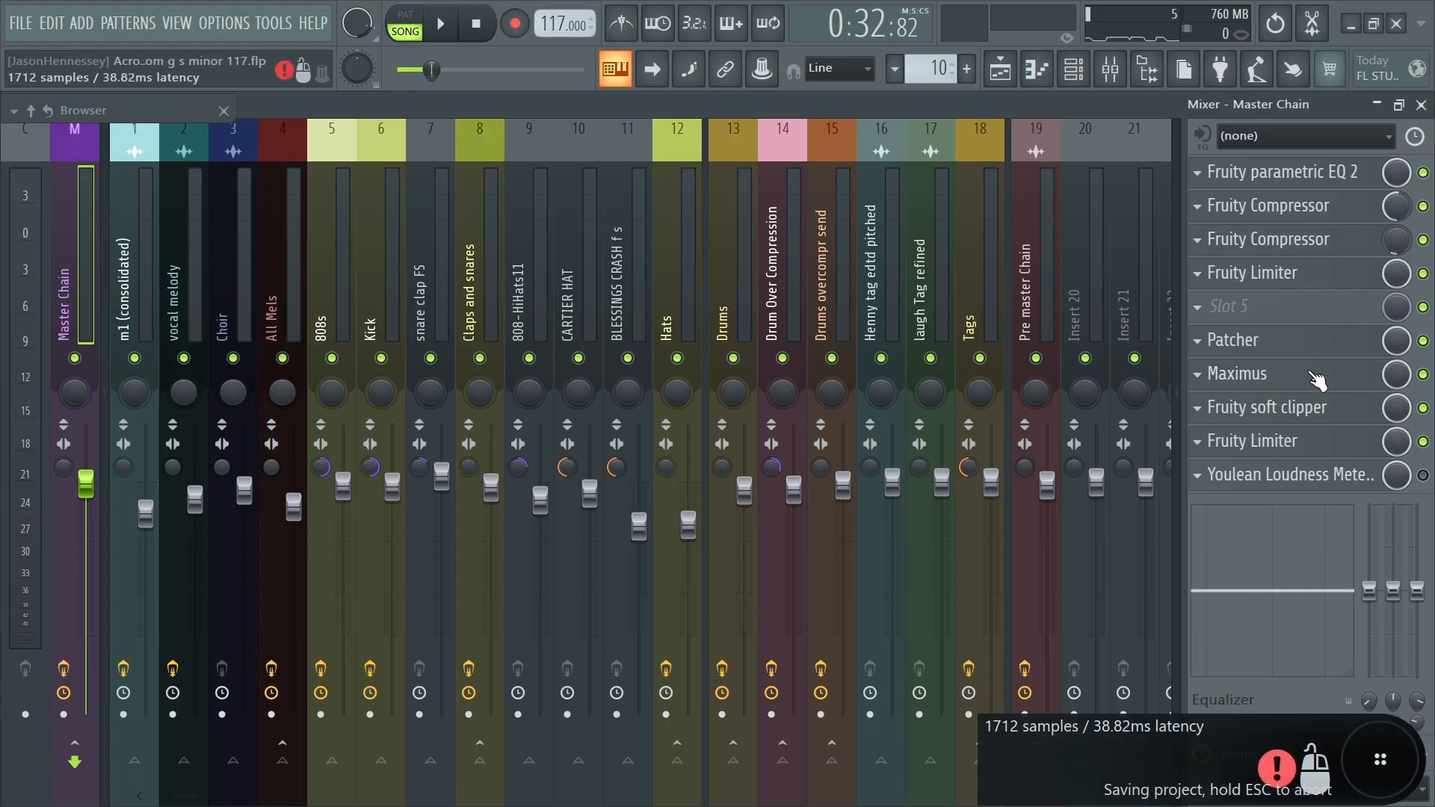
pyautogui.click(1267, 445)
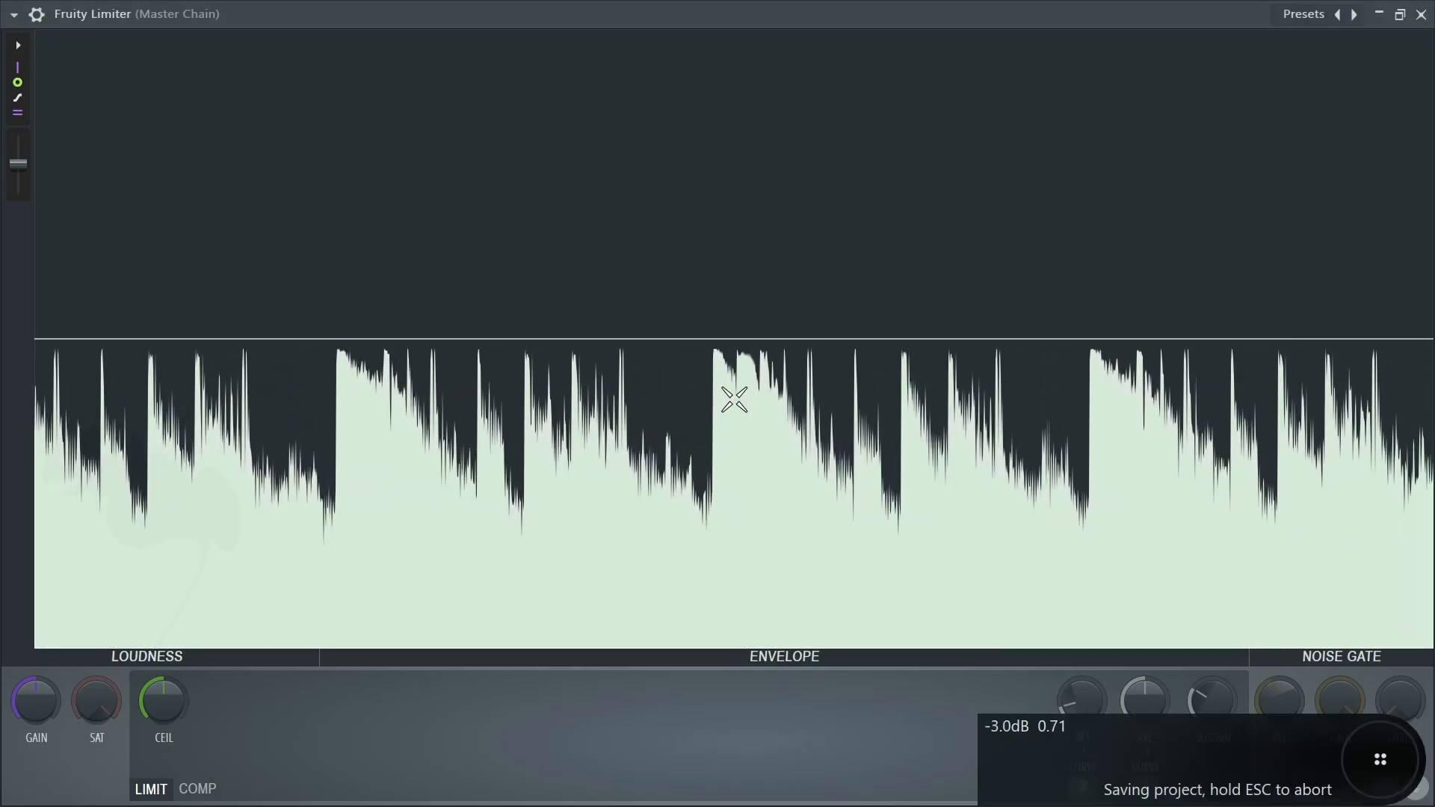
pyautogui.click(1422, 13)
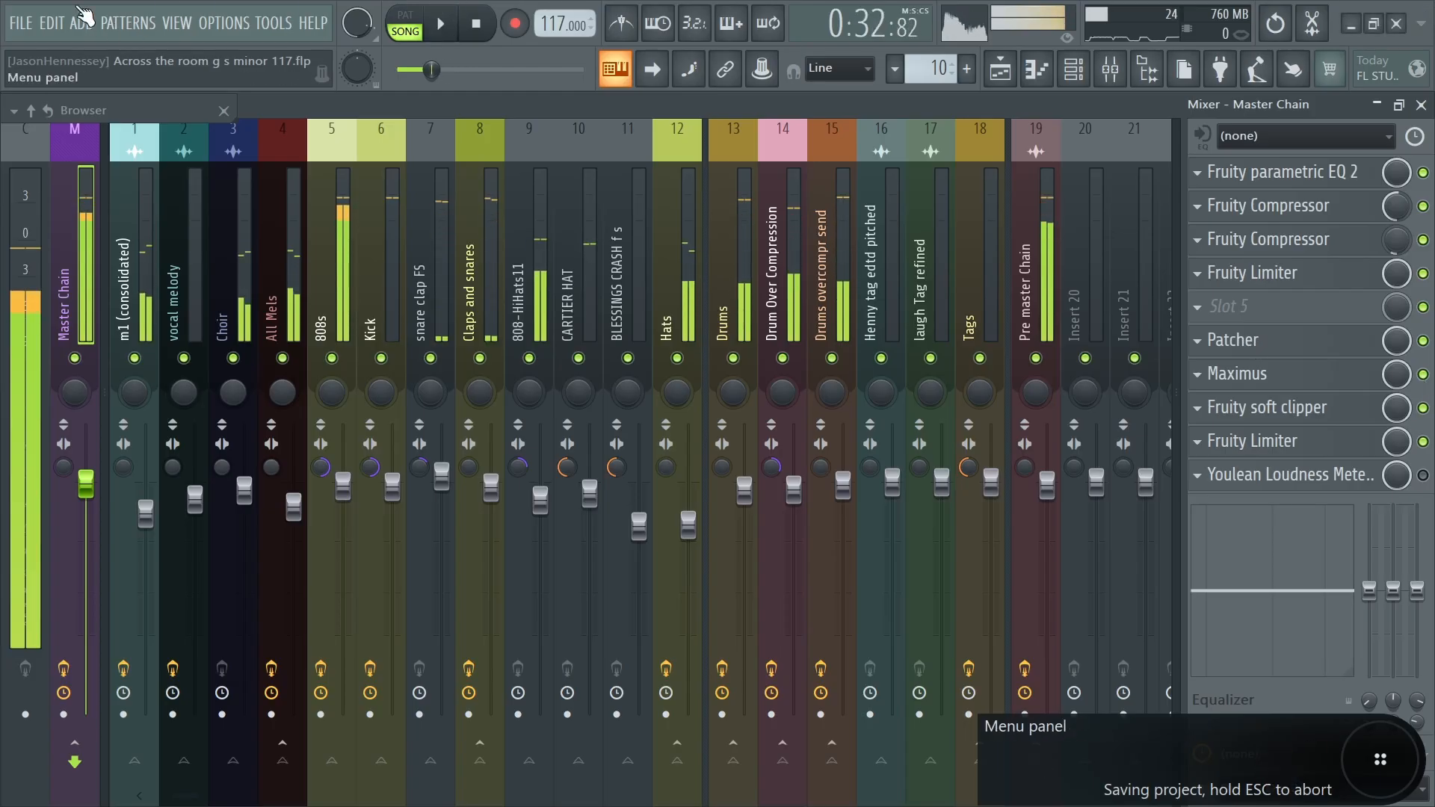
pyautogui.click(21, 23)
pyautogui.click(34, 114)
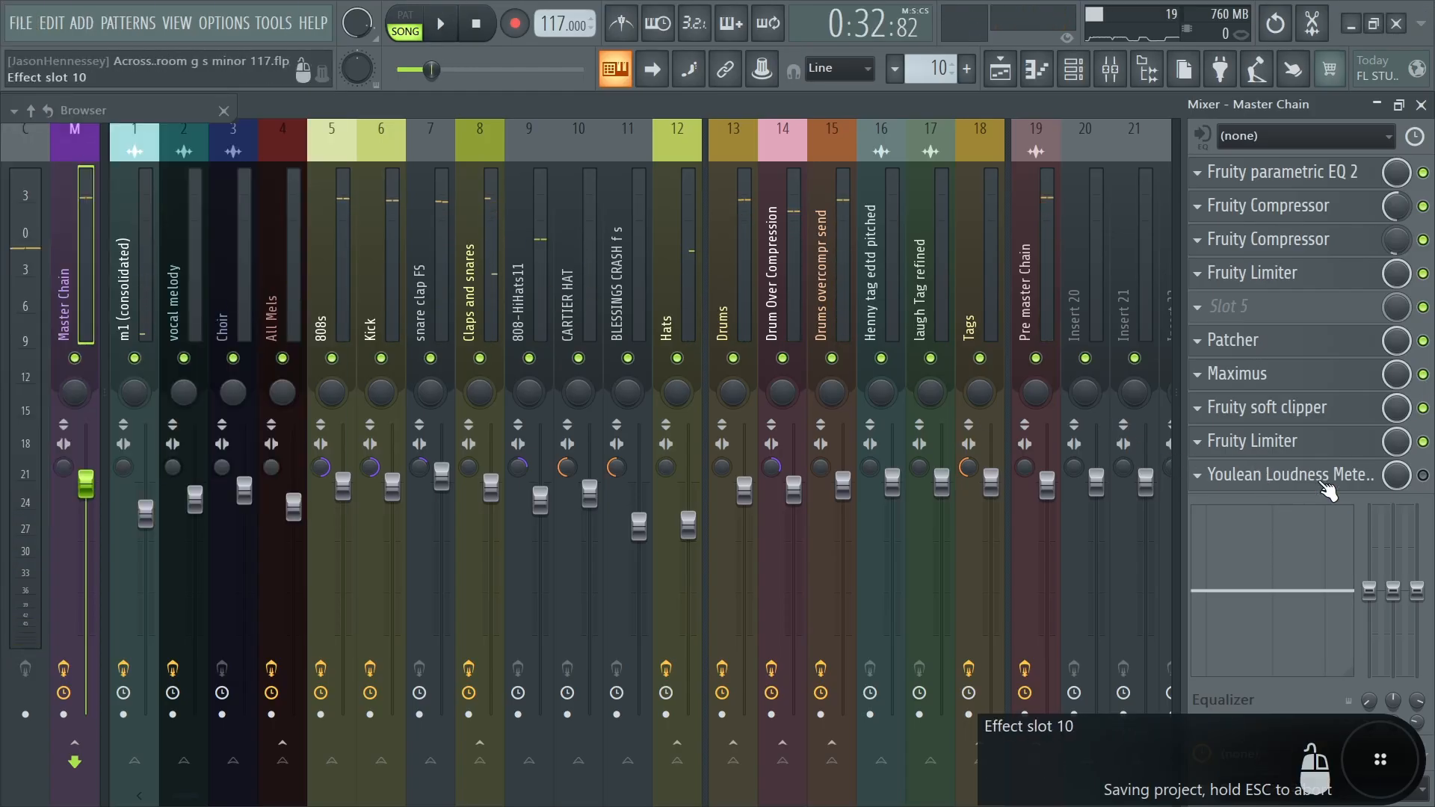
# - Measure the master's loudness with Youlean Loudness Meter 2 while playing the arrangement from about bar 12
pyautogui.click(1354, 472)
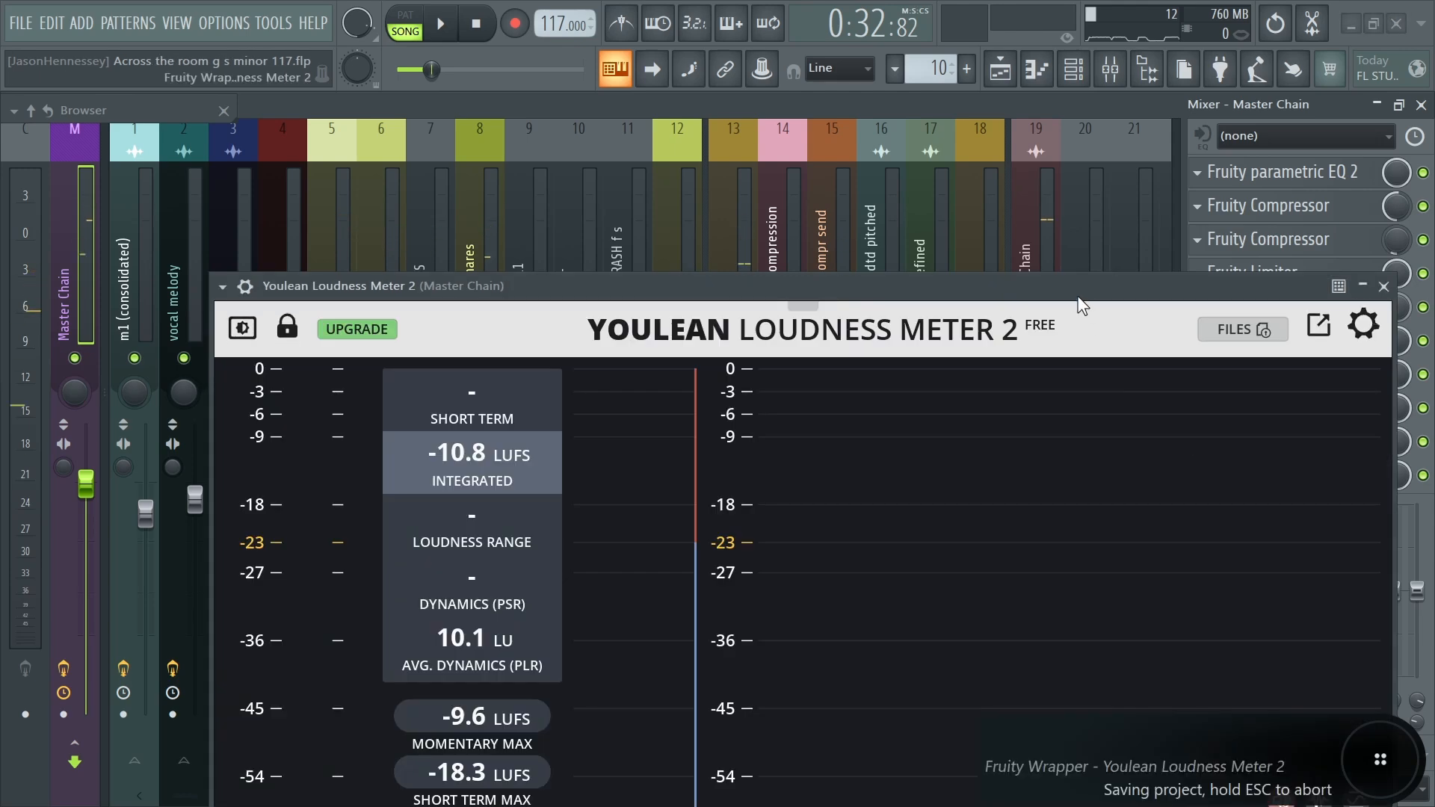
pyautogui.click(1000, 70)
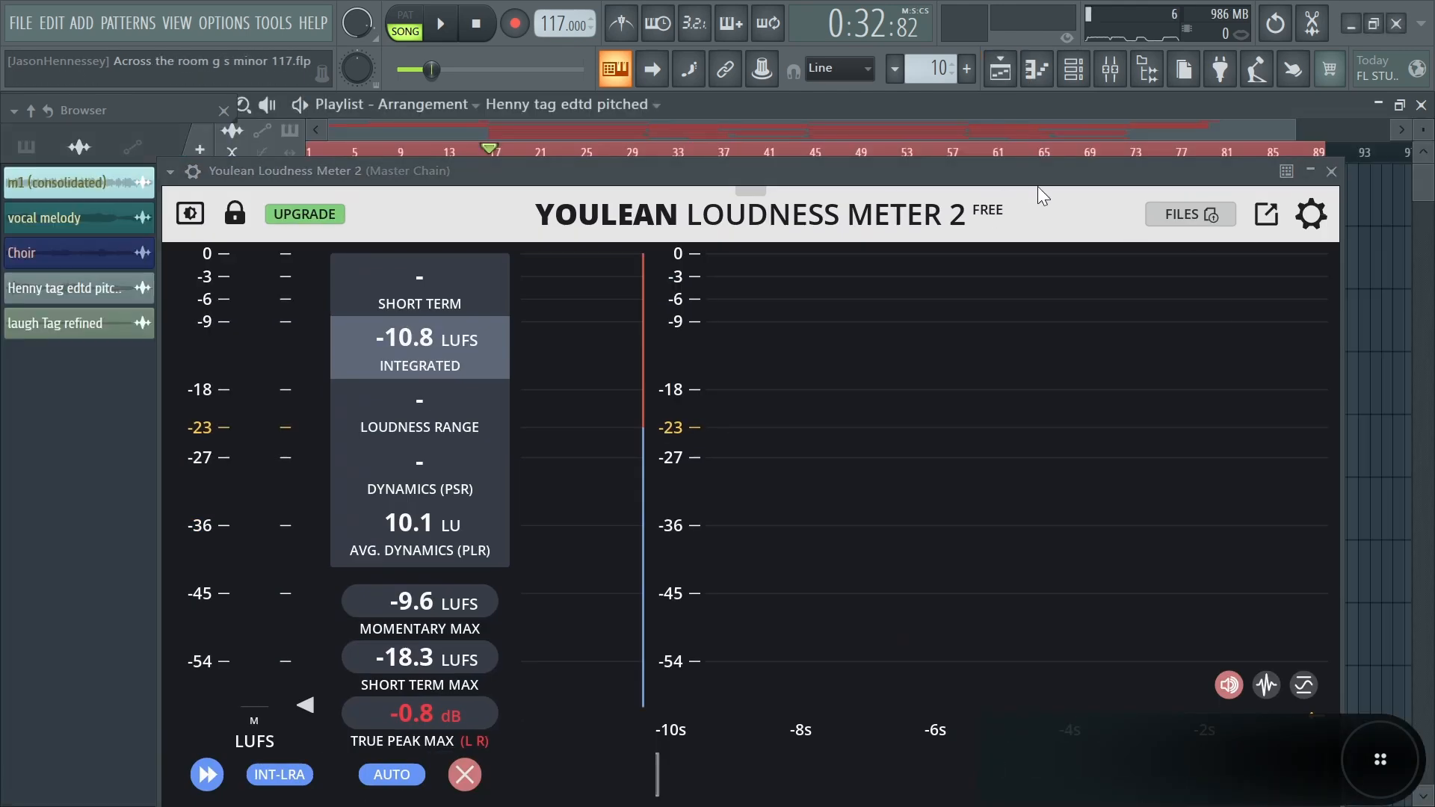
pyautogui.hotkey('ctrl', 's')
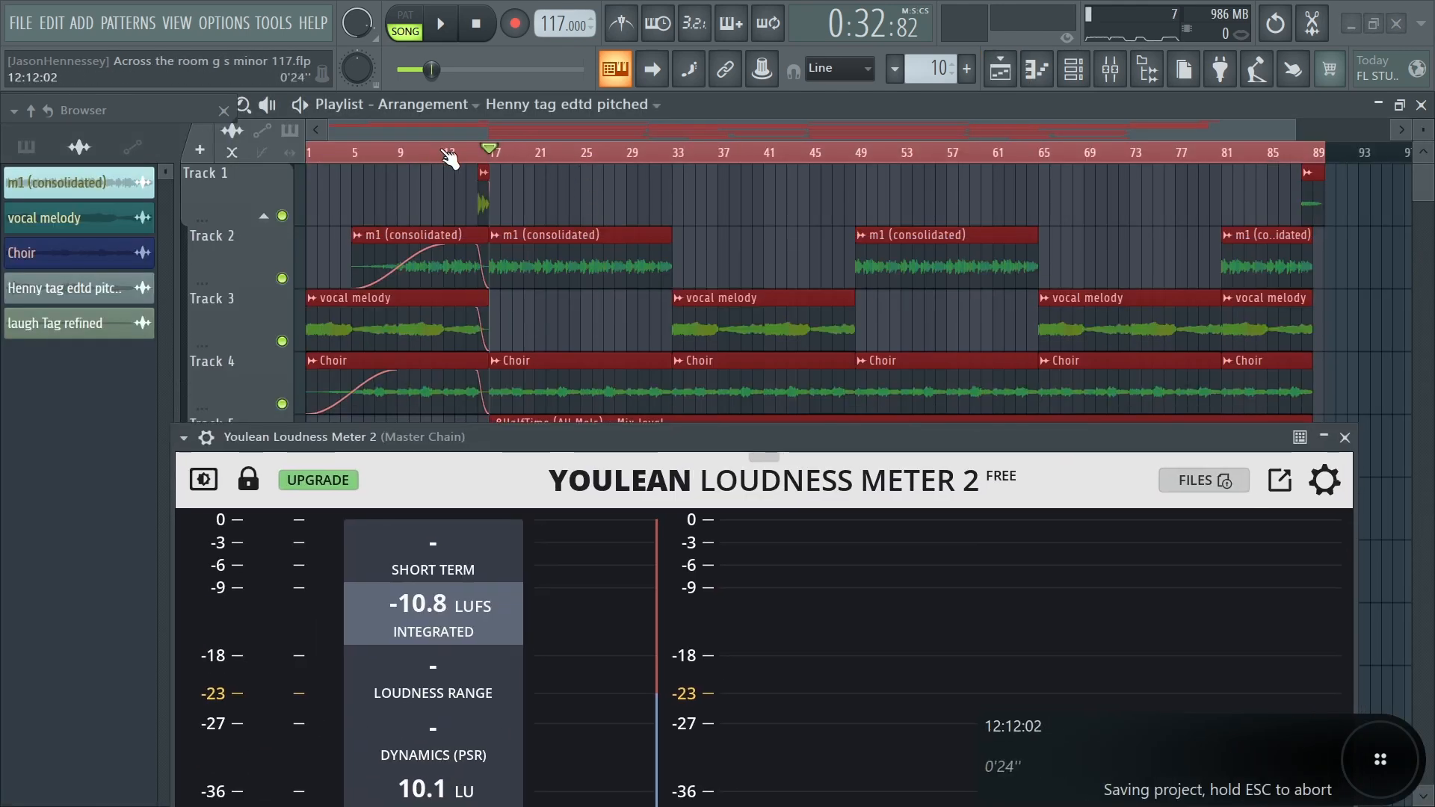
pyautogui.click(449, 157)
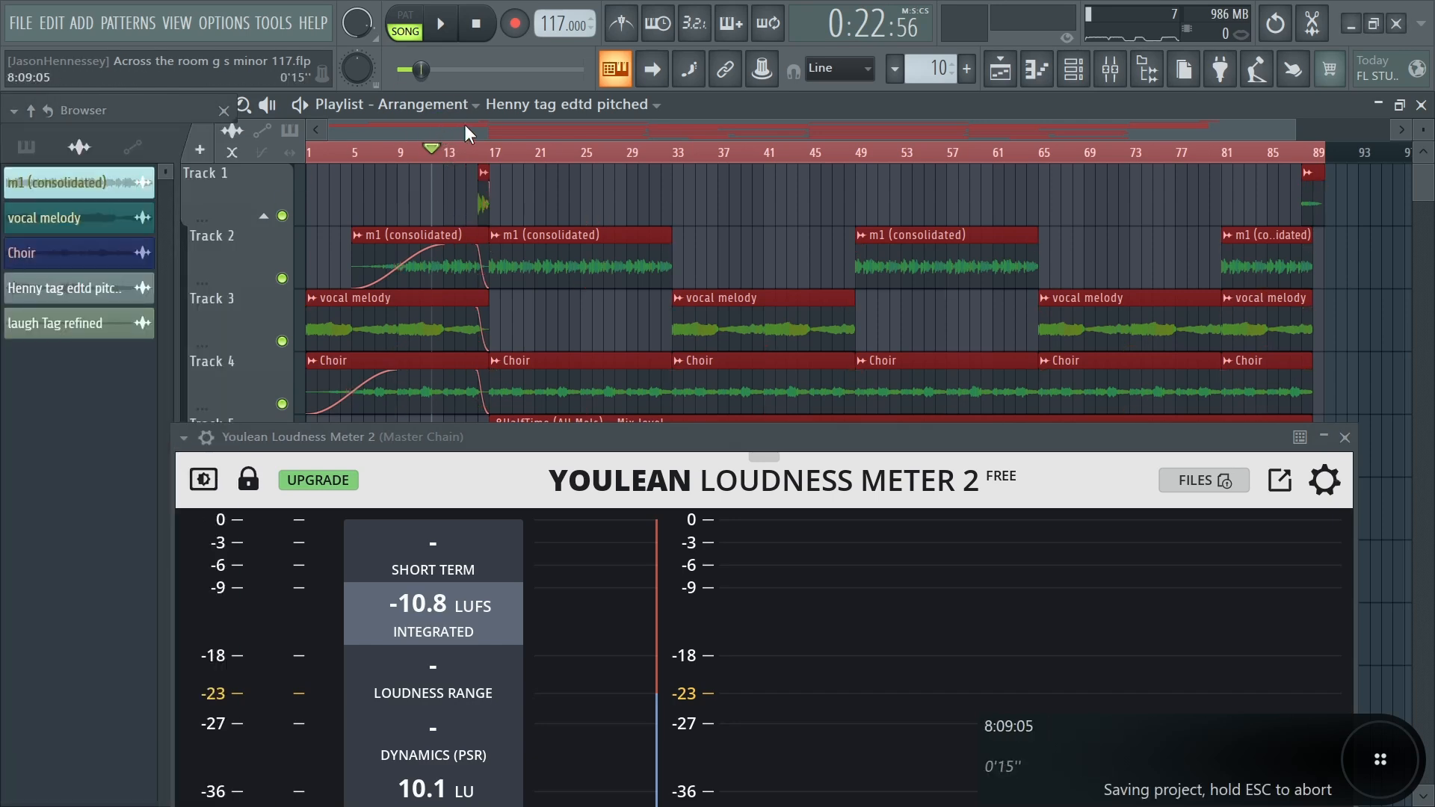
pyautogui.moveTo(904, 437); pyautogui.dragTo(939, 115)
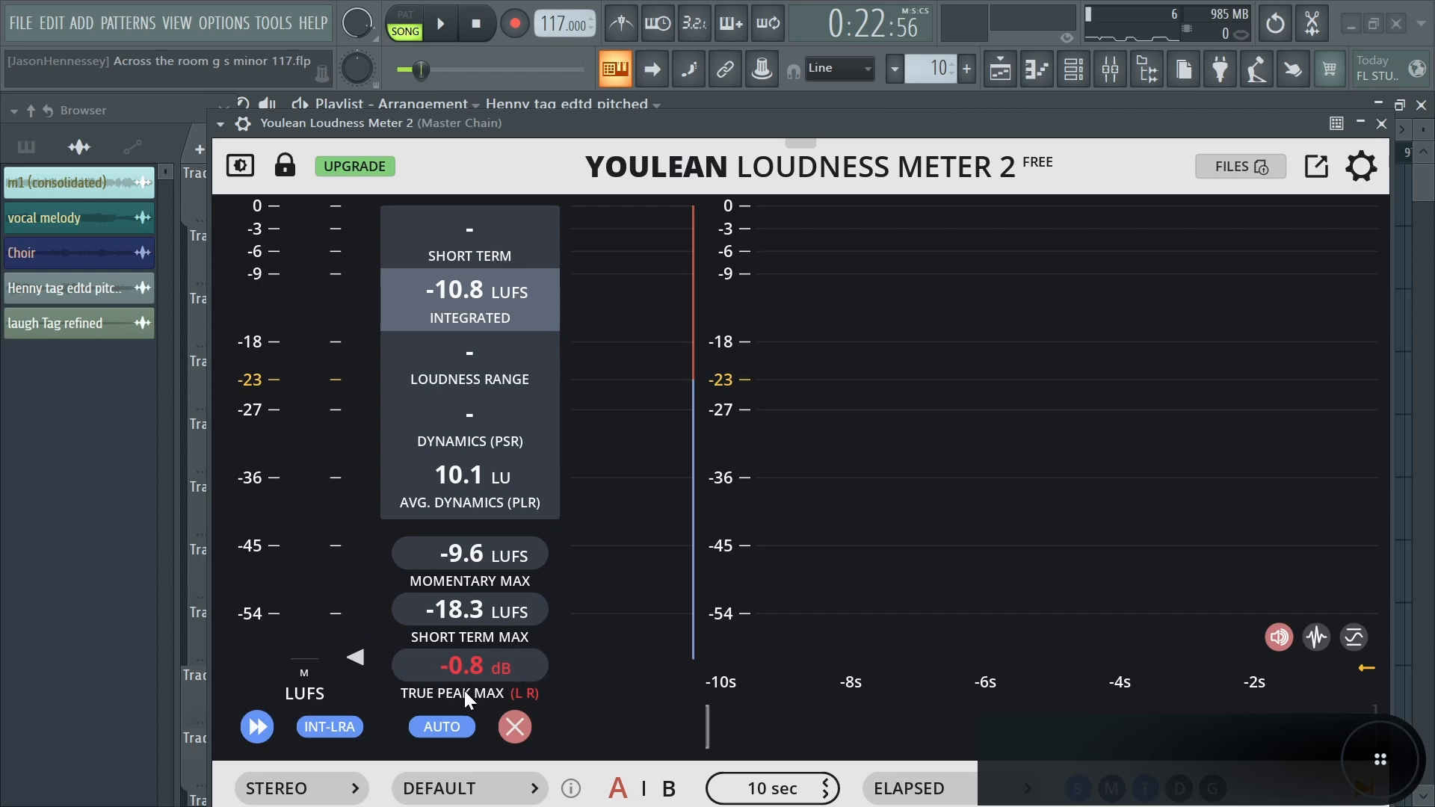
pyautogui.press('space')
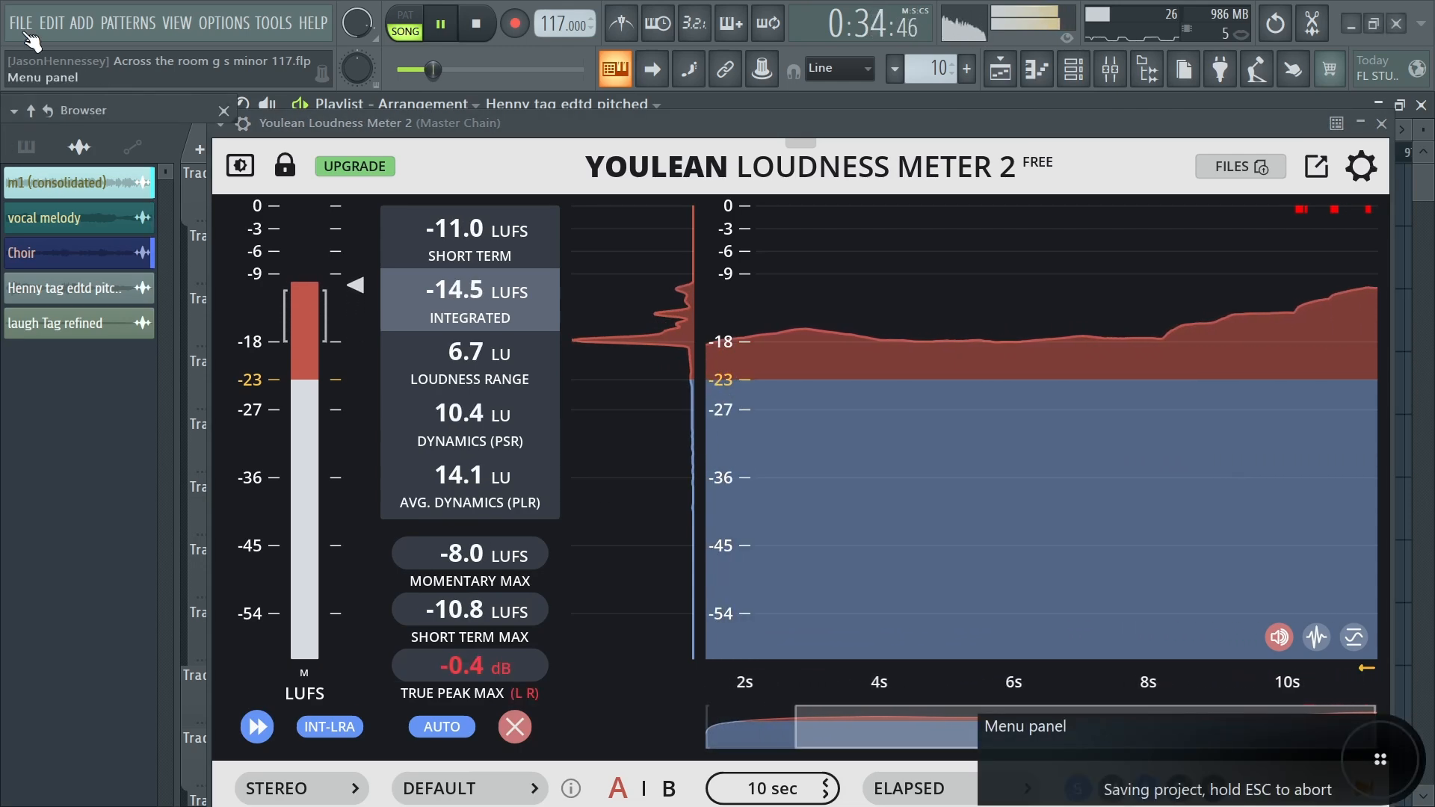
# - Disable the Master Chain's Youlean Loudness Meter, review its full-song readings, and save the project
pyautogui.click(21, 23)
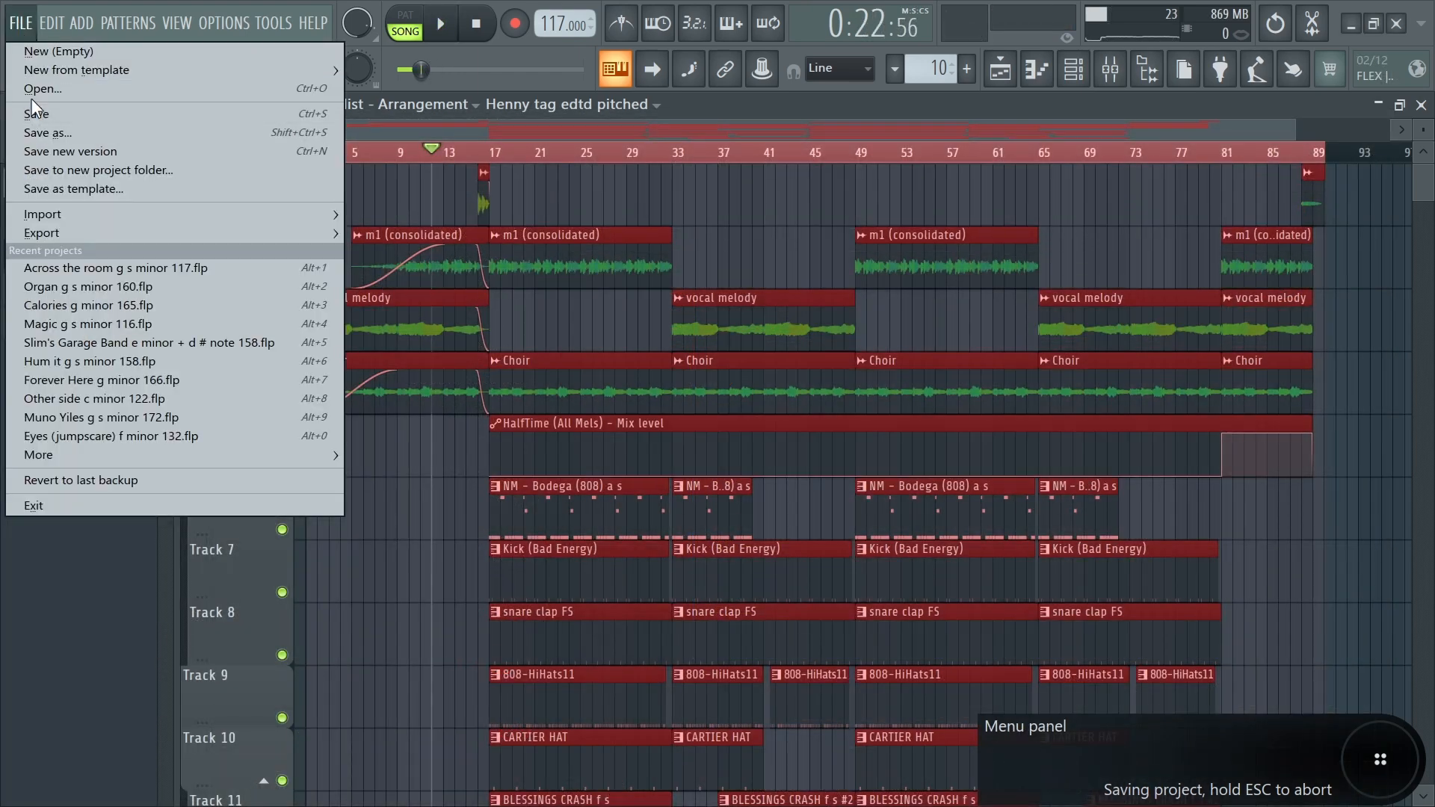
pyautogui.click(33, 113)
pyautogui.click(1111, 70)
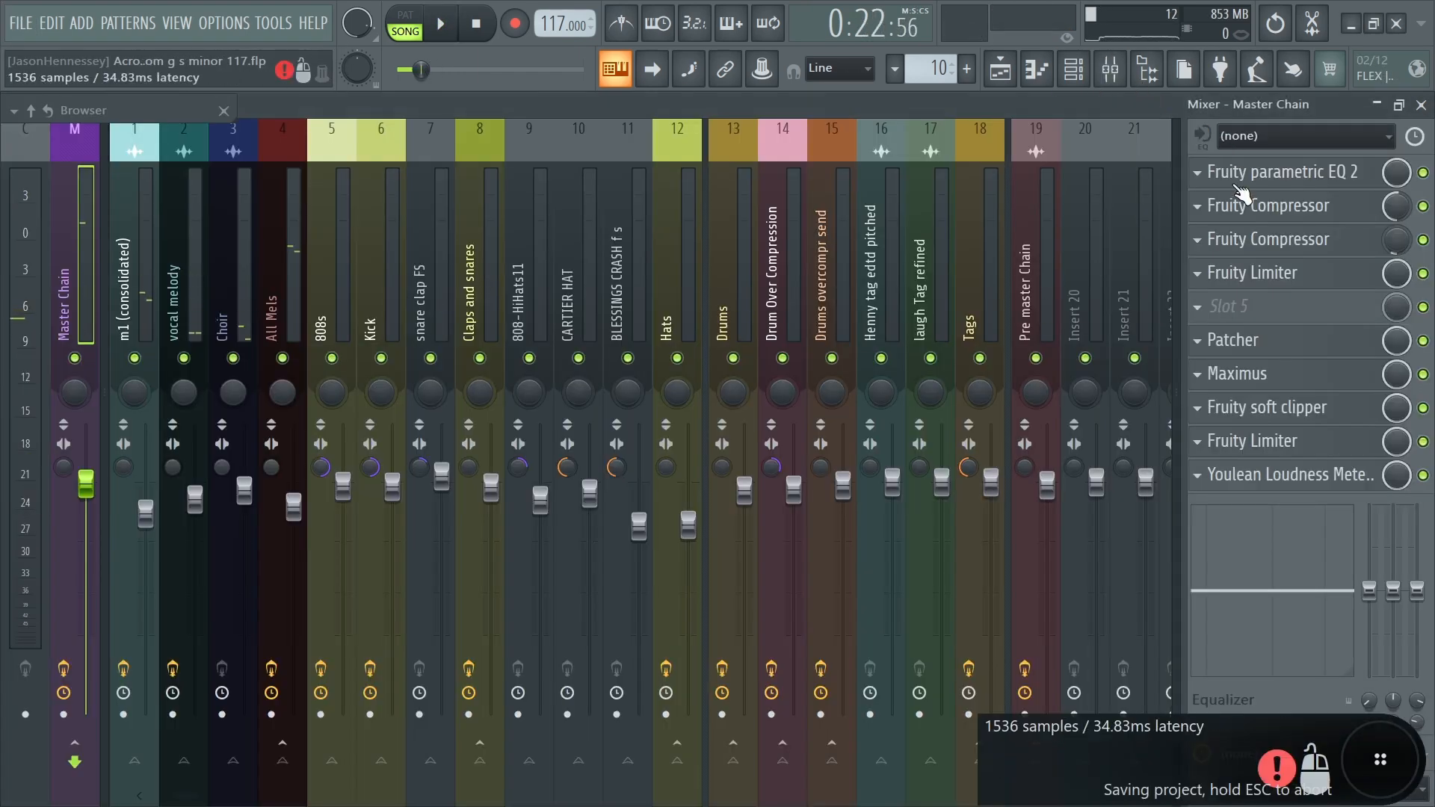
pyautogui.click(1424, 475)
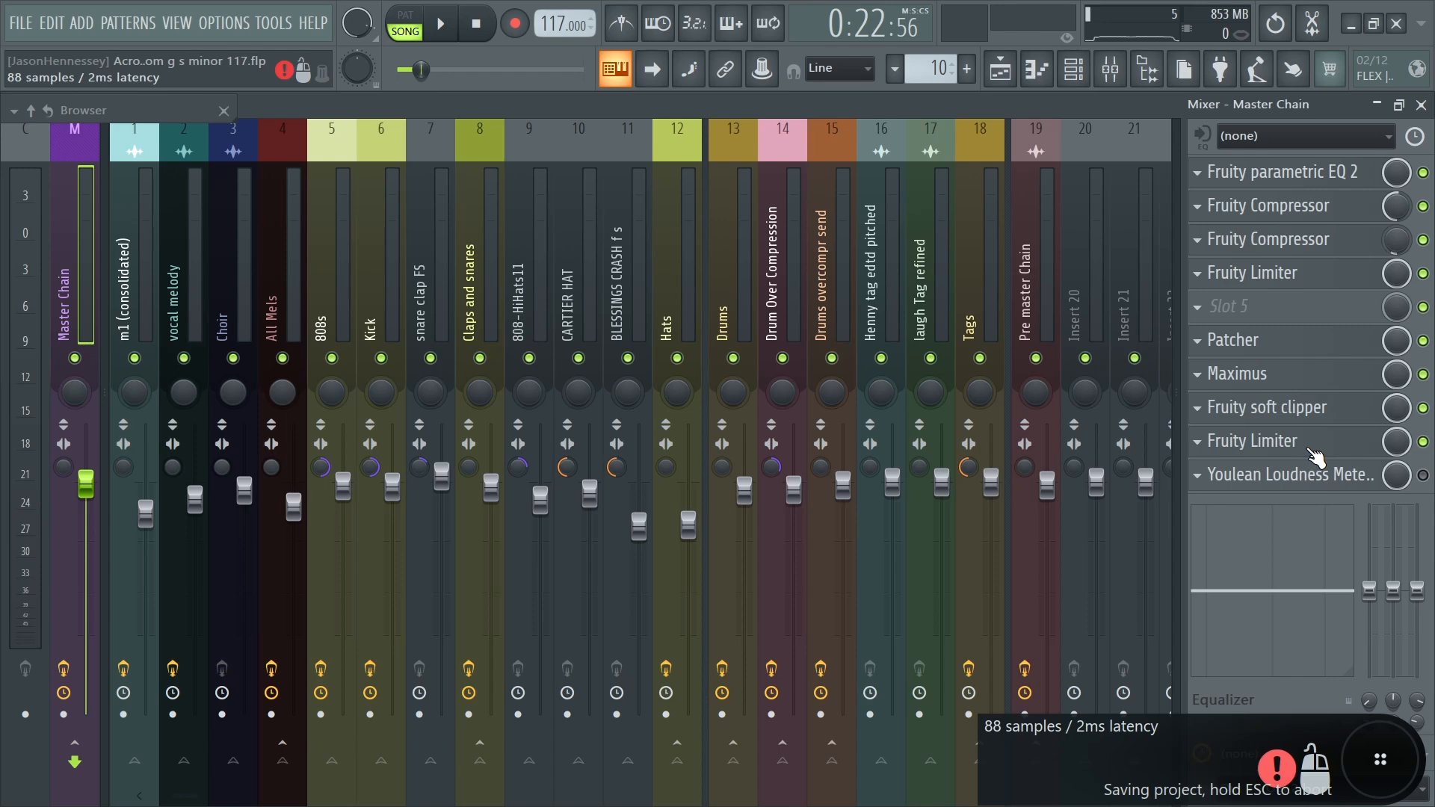
pyautogui.click(1334, 488)
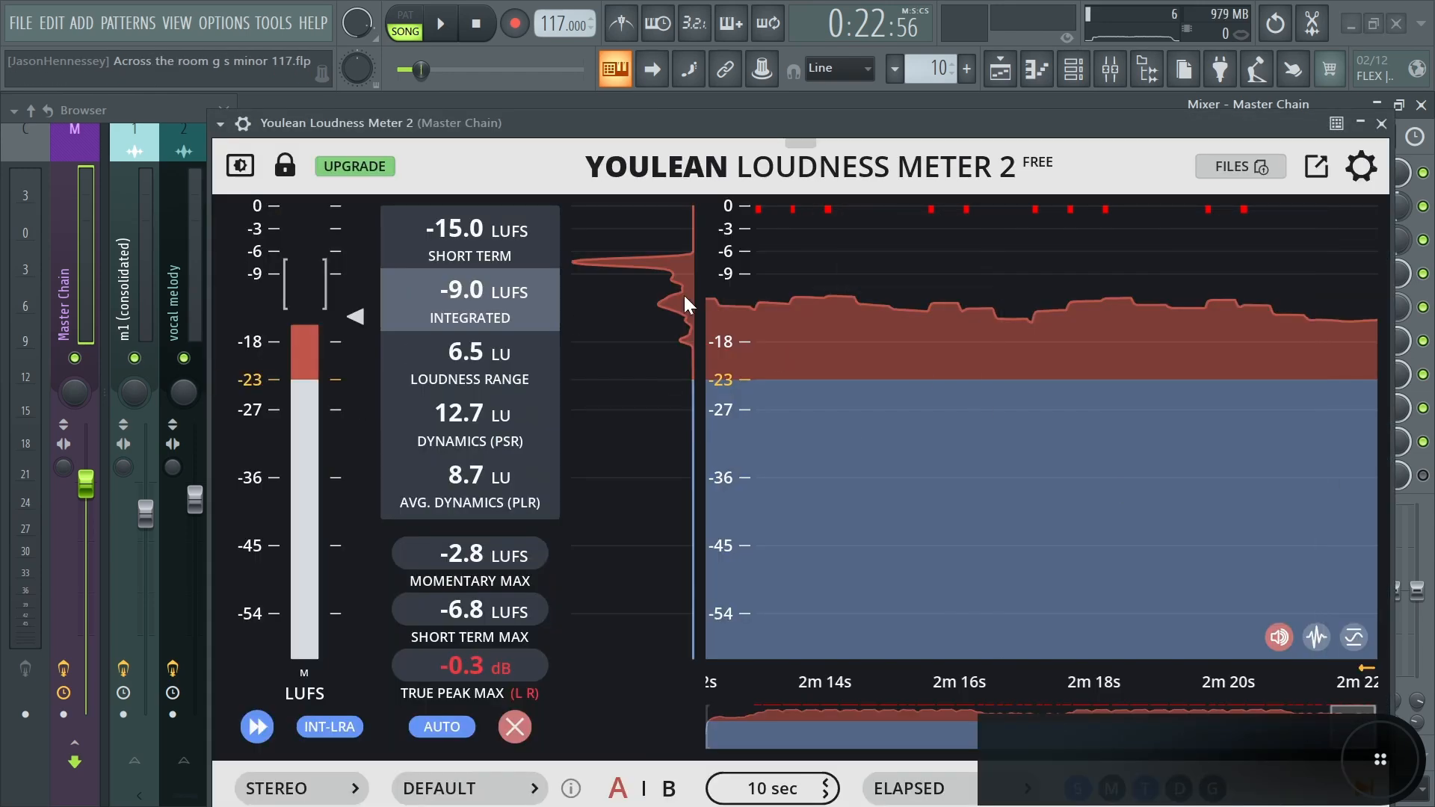
pyautogui.hotkey('ctrl', 's')
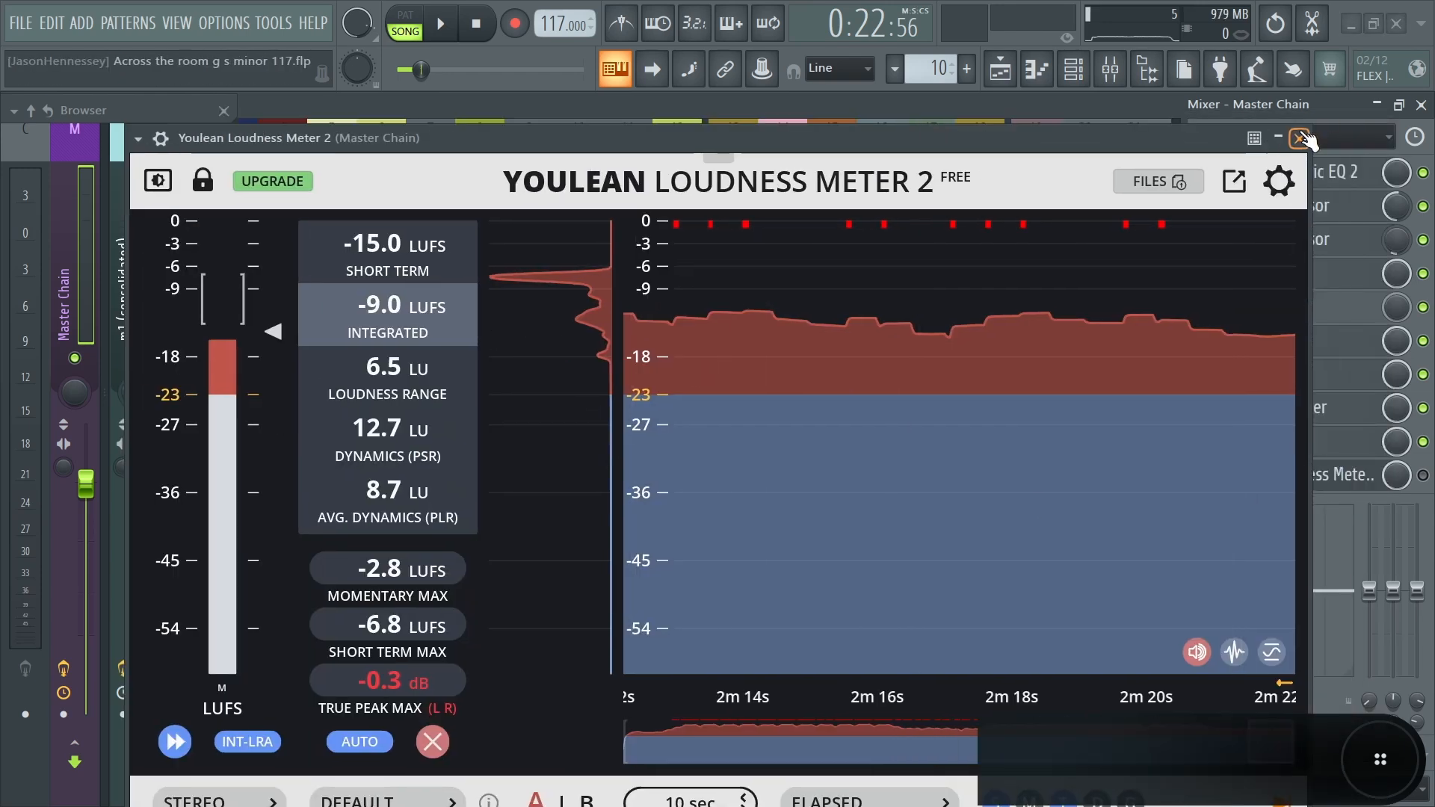
pyautogui.click(1299, 135)
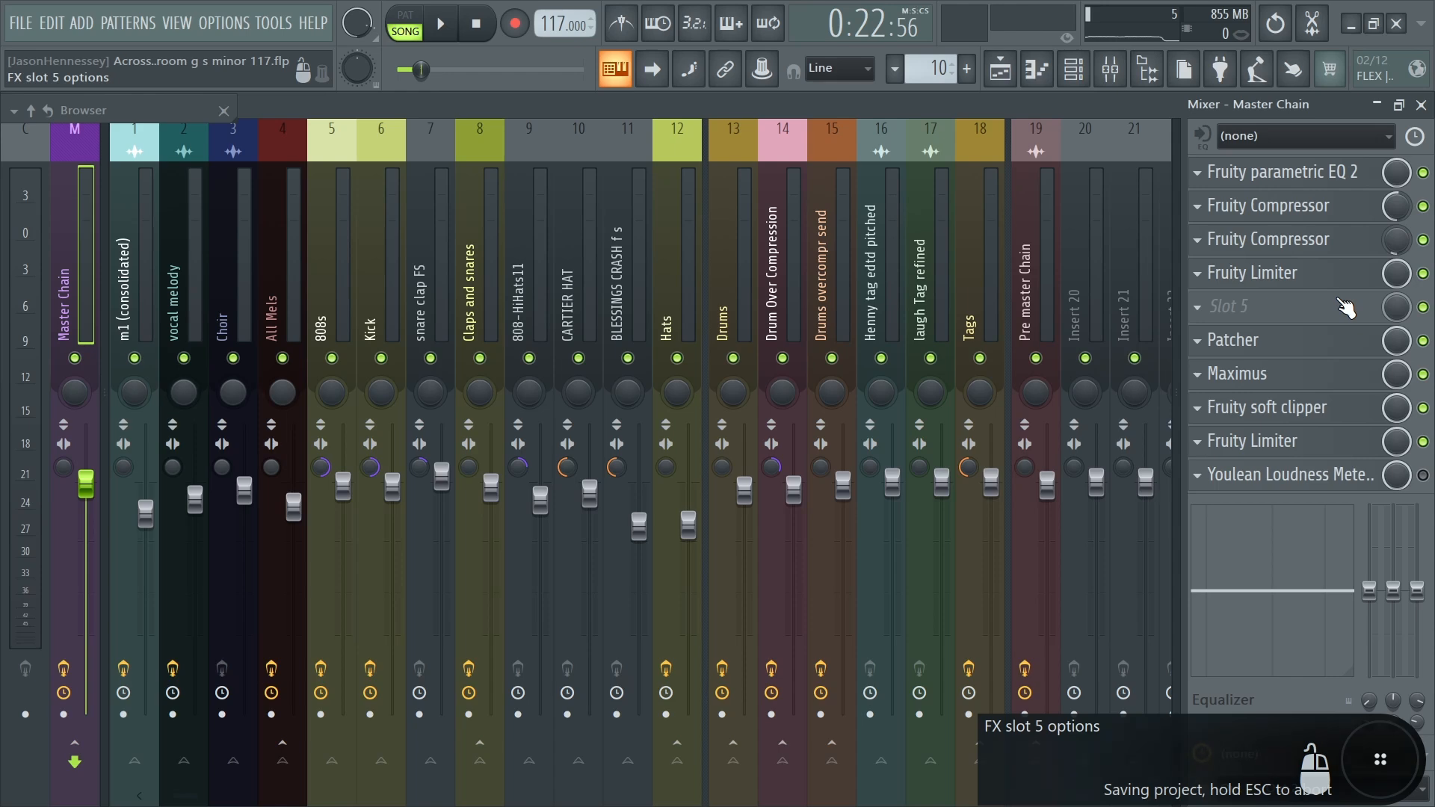
# - Play the arrangement from bar 17, save the project, and check the Master Chain's levels in the mixer during playback
pyautogui.click(1002, 70)
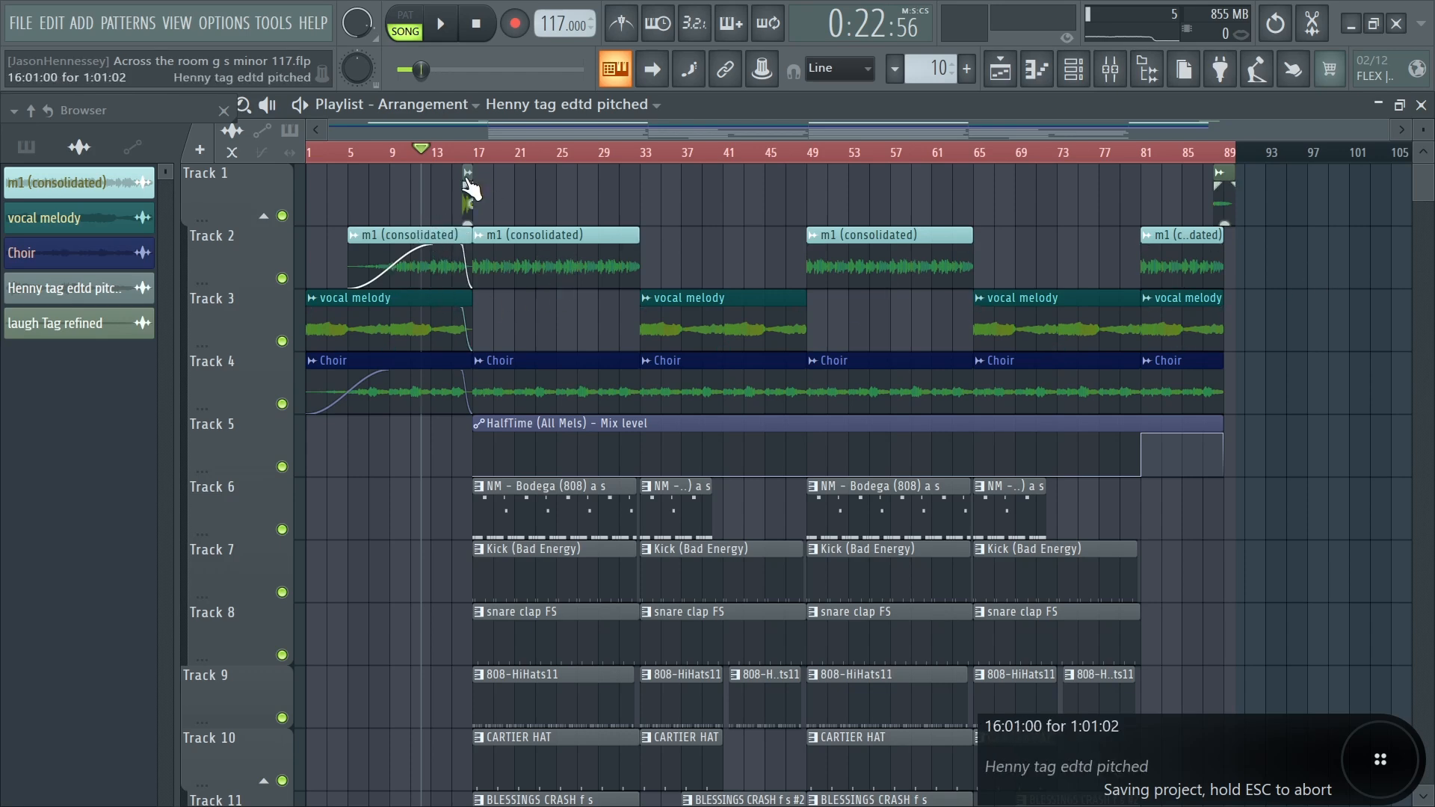
pyautogui.scroll(5, 479, 200)
pyautogui.scroll(-5, 481, 201)
pyautogui.click(475, 152)
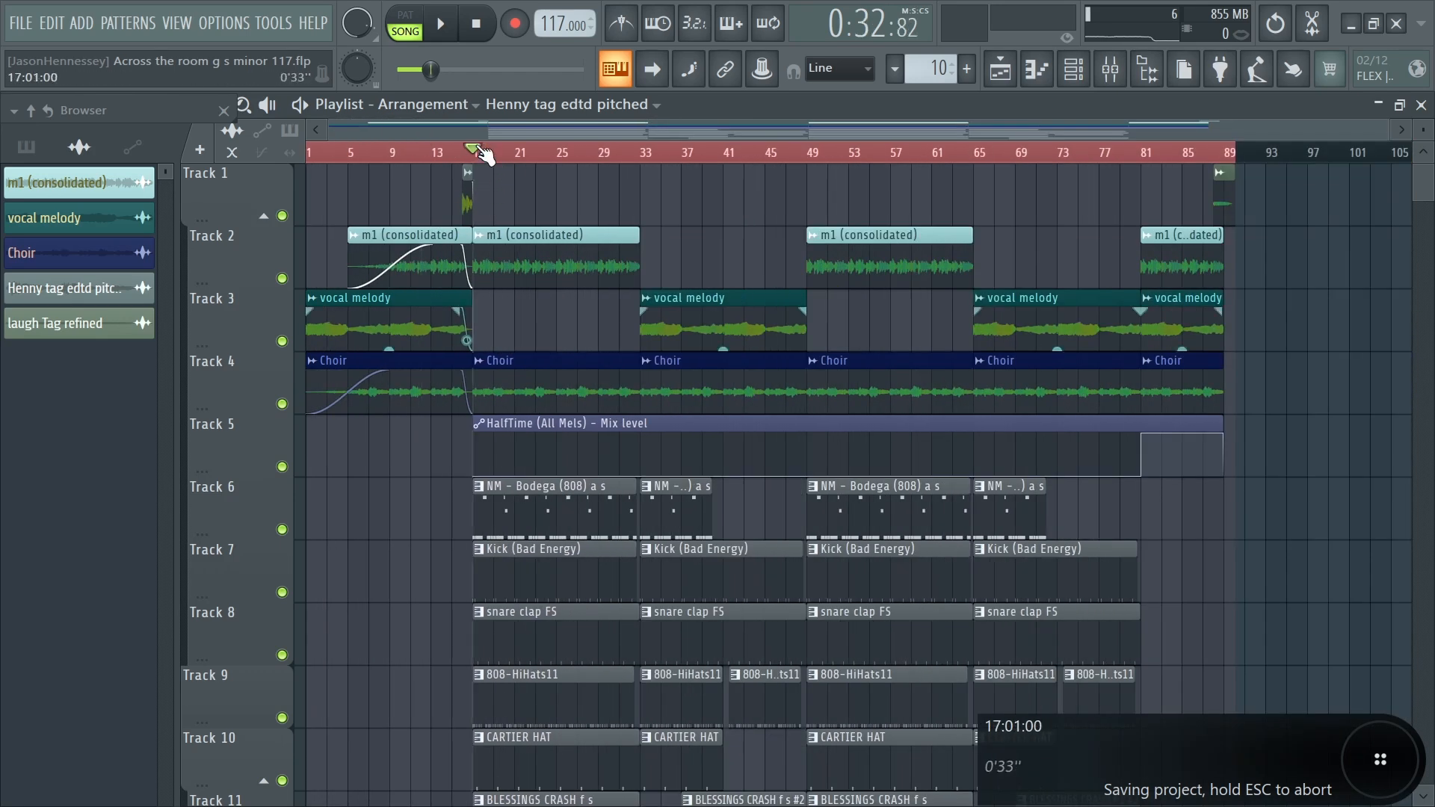
pyautogui.press('space')
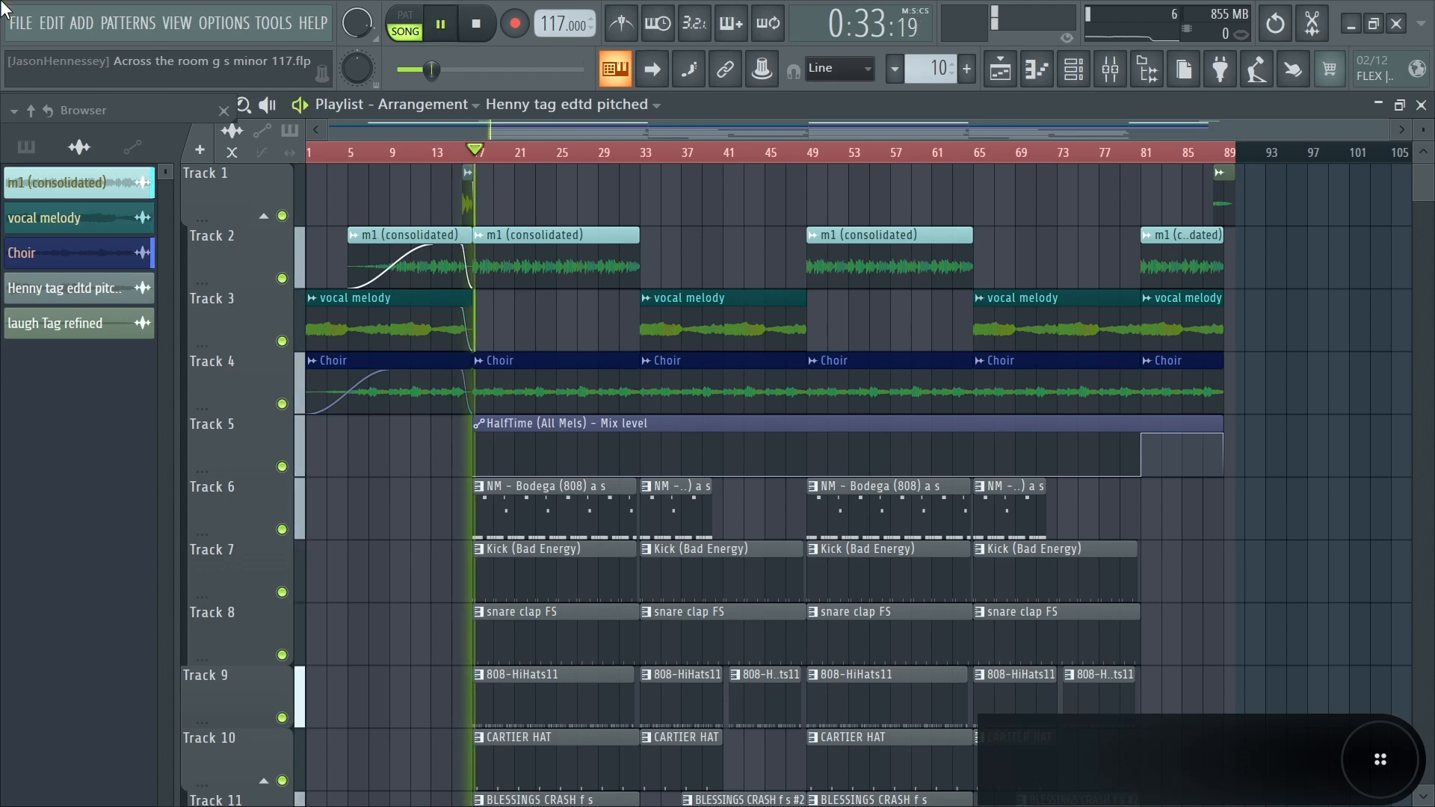
pyautogui.click(21, 23)
pyautogui.click(51, 113)
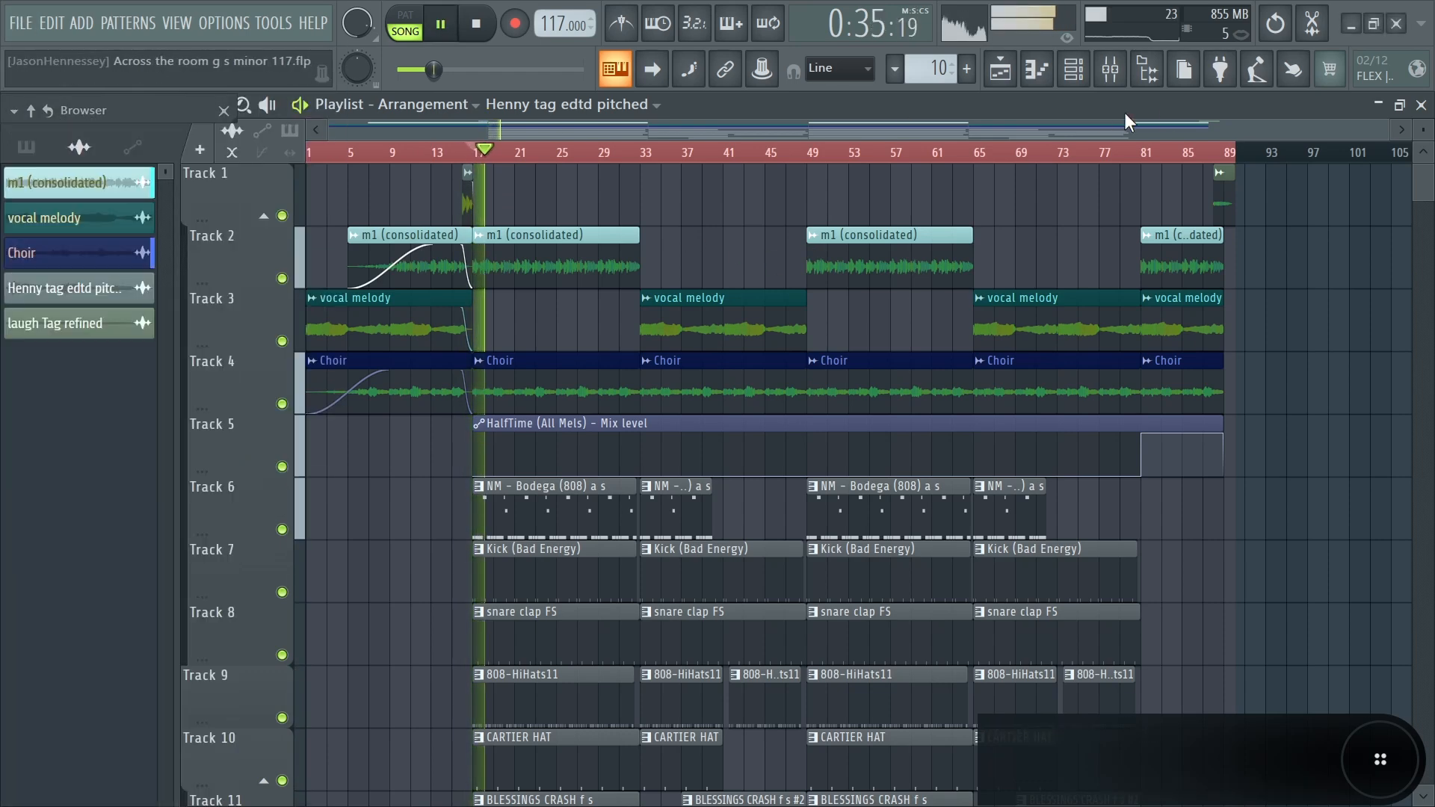
pyautogui.click(1110, 68)
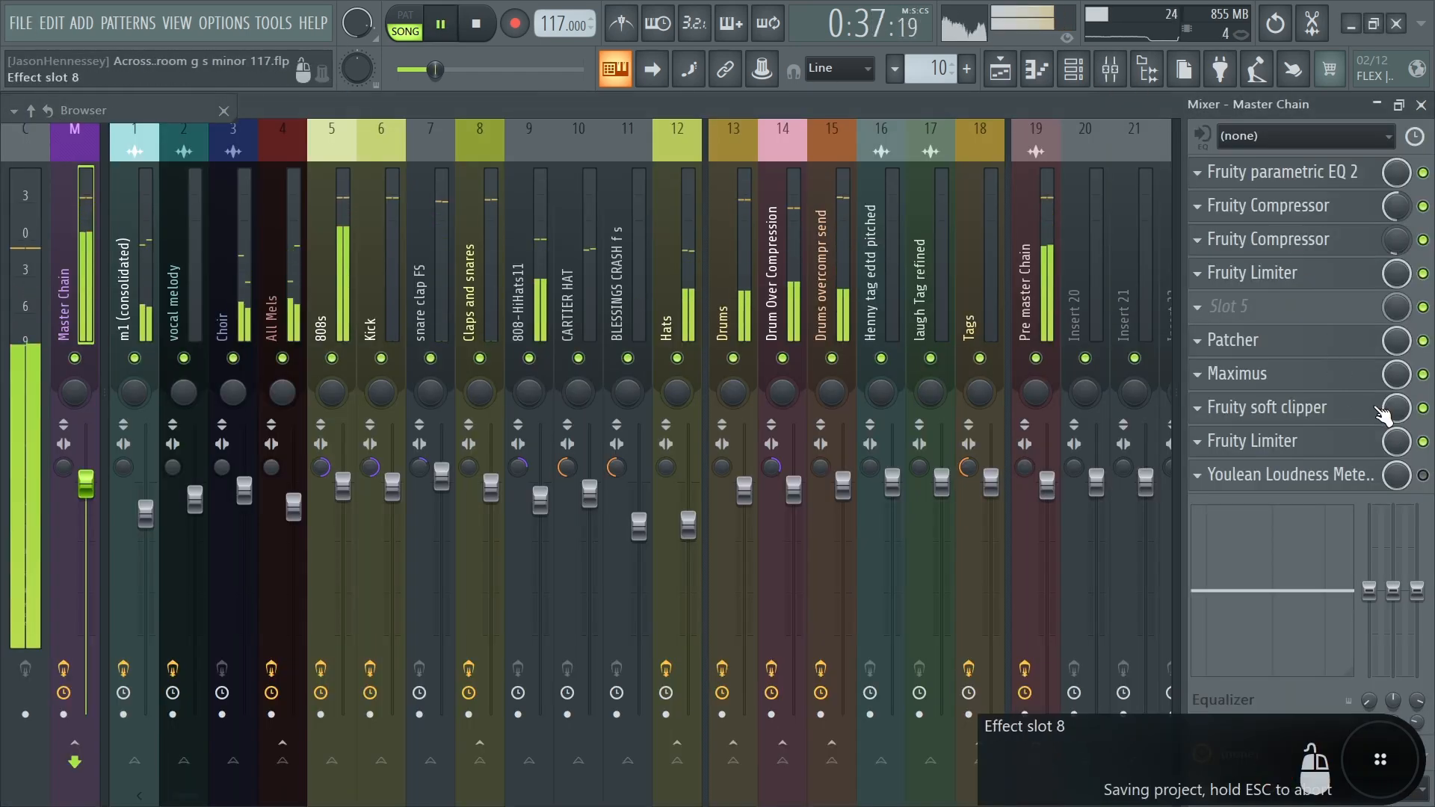
pyautogui.click(1001, 69)
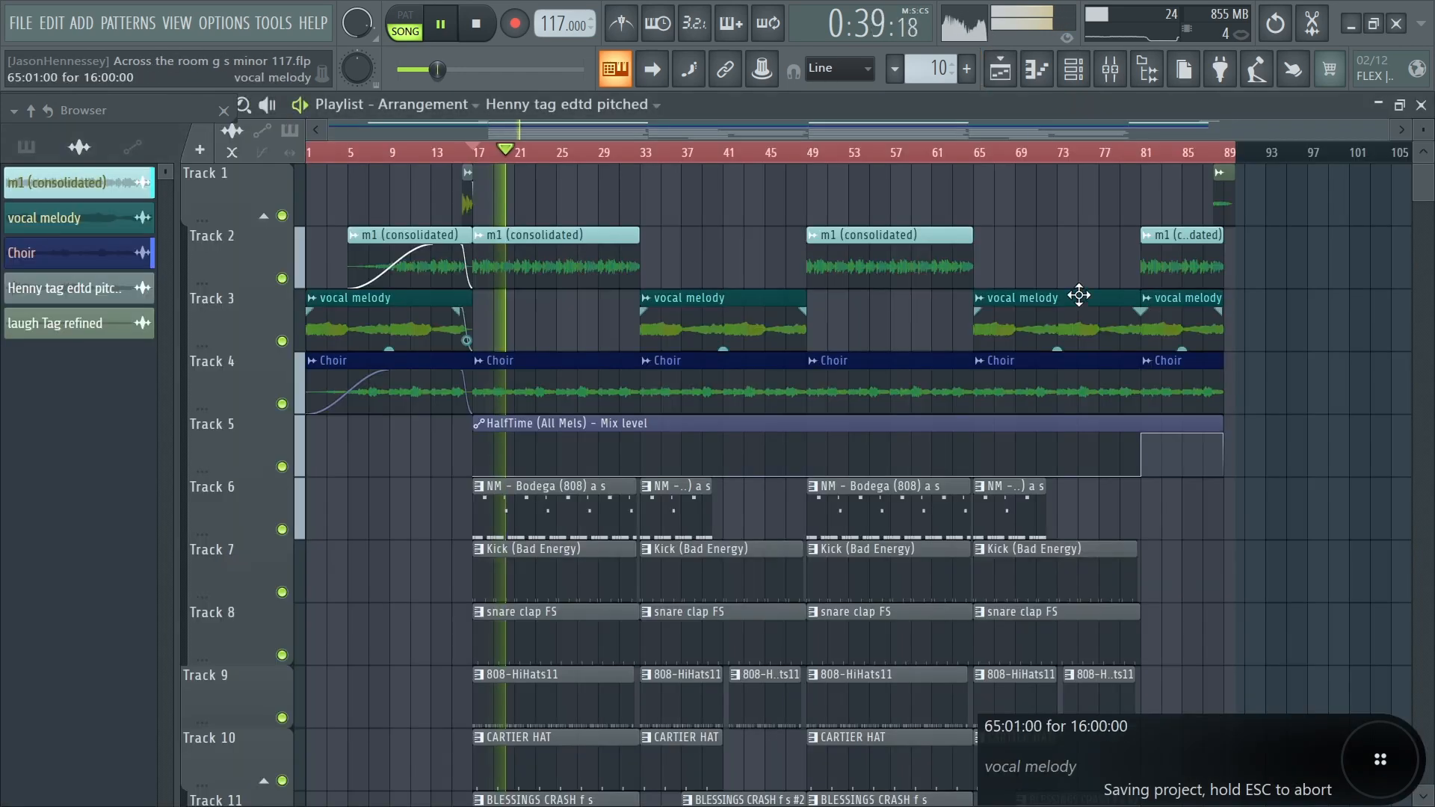